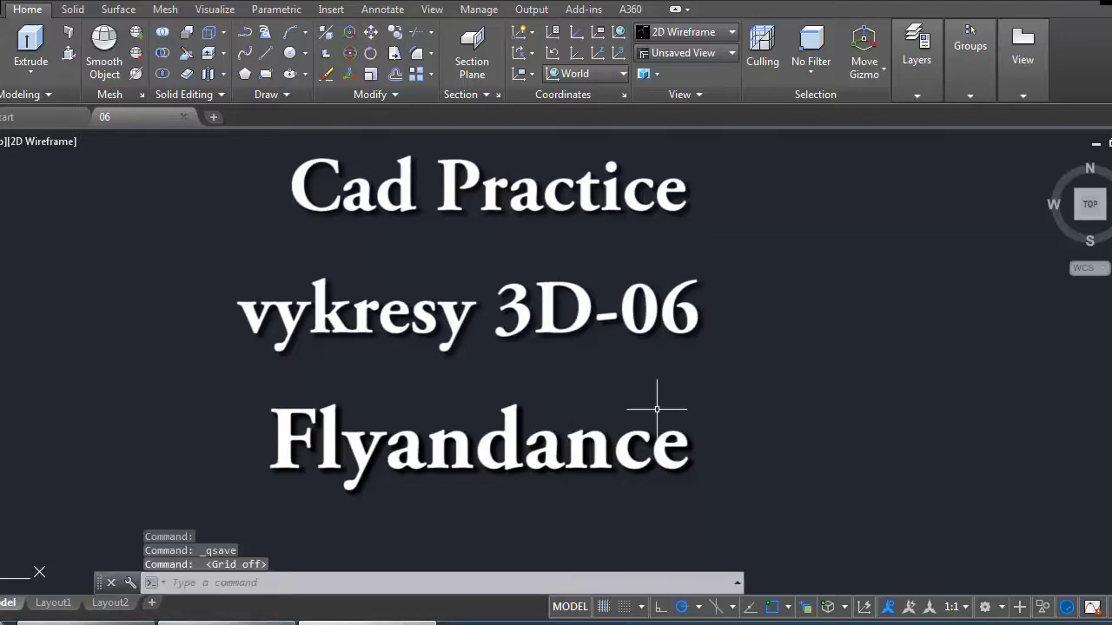
Turn on the drawing grid and switch to the SE Isometric view.
click(603, 606)
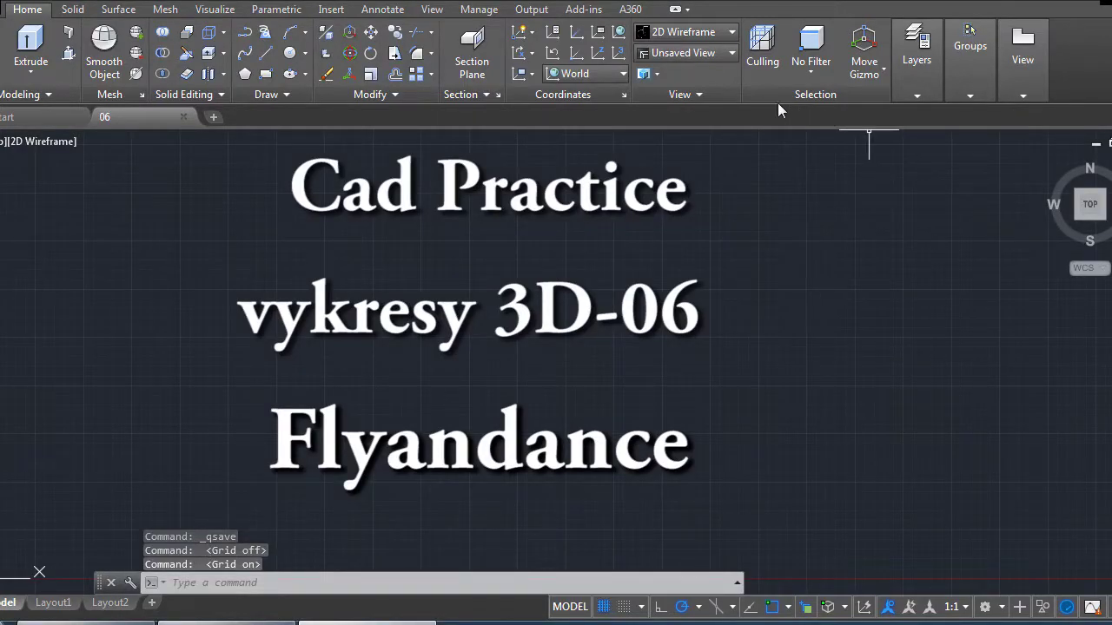
click(711, 55)
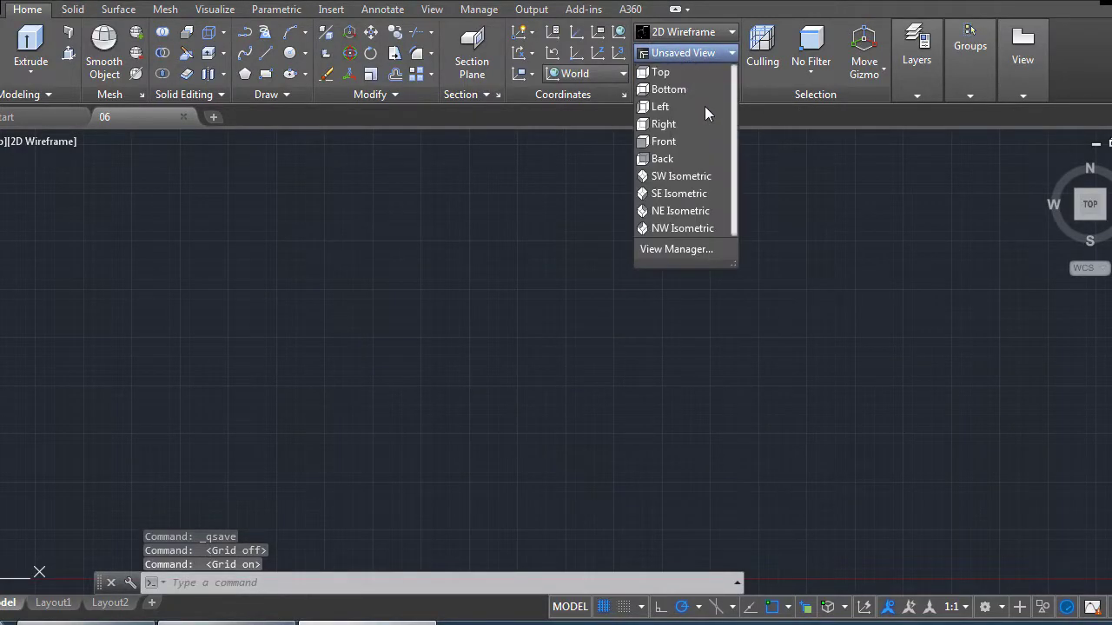
click(686, 194)
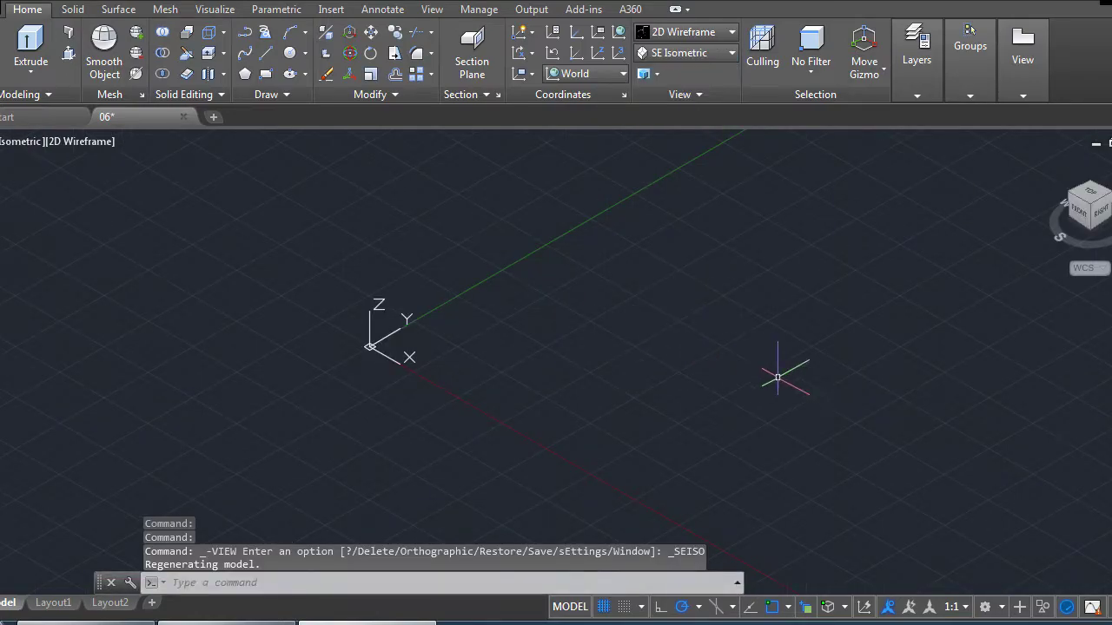
Review the clamp bracket reference PDF and set the view to Top.
click(226, 622)
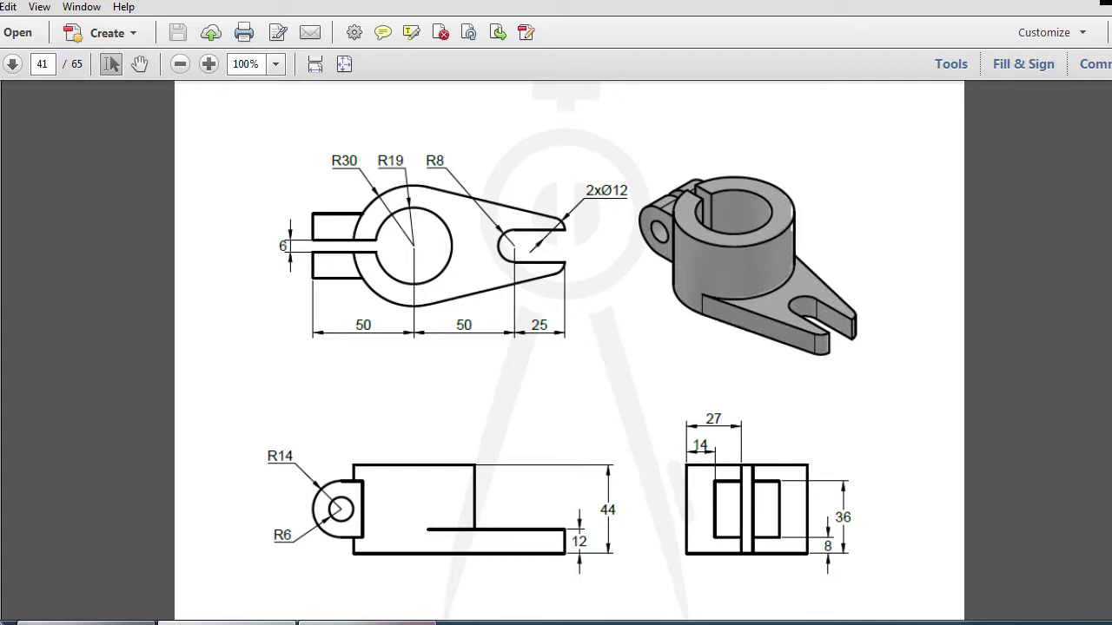
click(227, 622)
click(1091, 194)
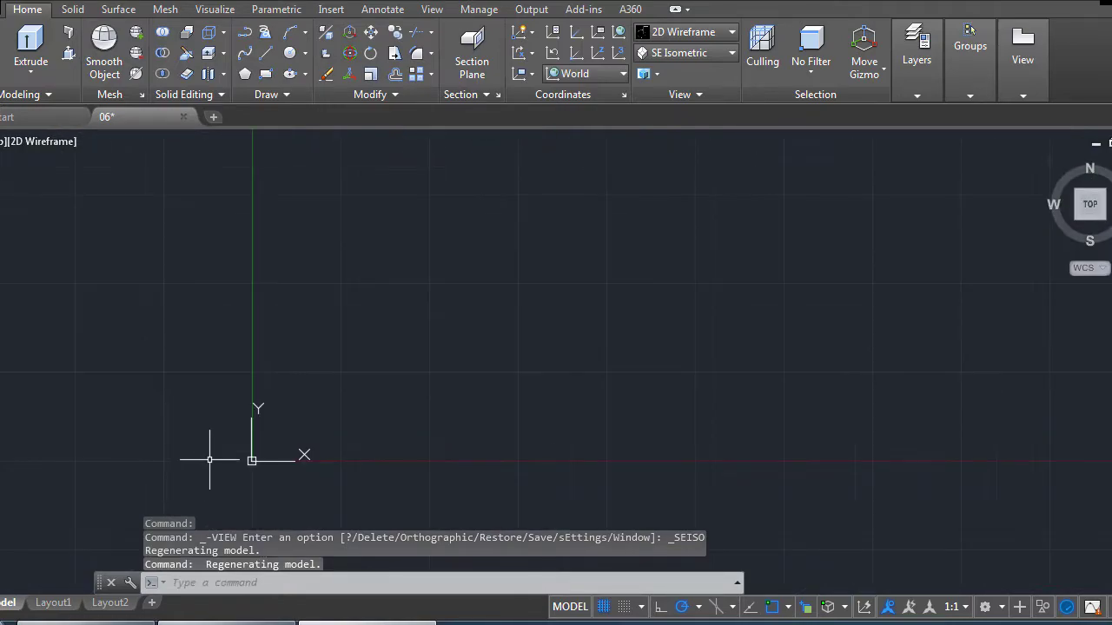
click(347, 621)
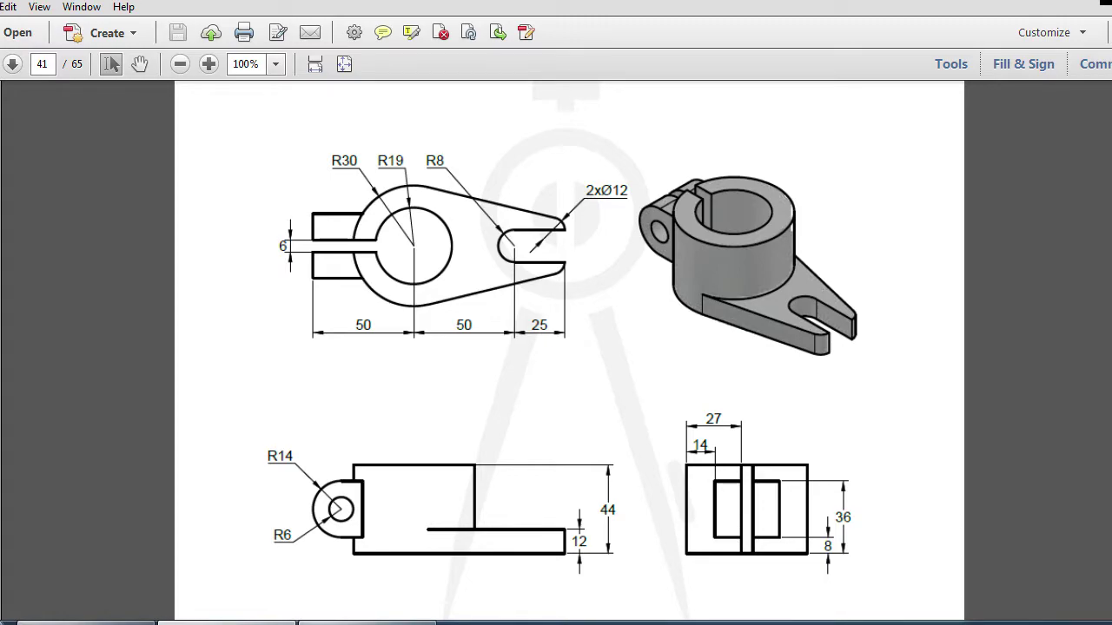
key(alt+Tab)
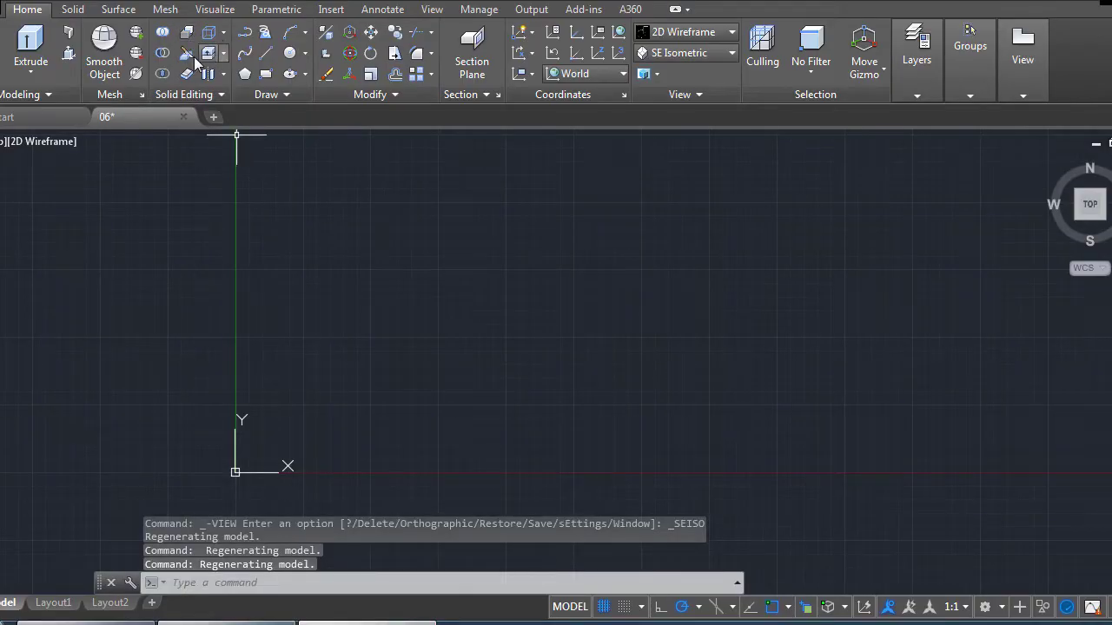
Draw a circle of radius 30.
click(293, 54)
click(527, 257)
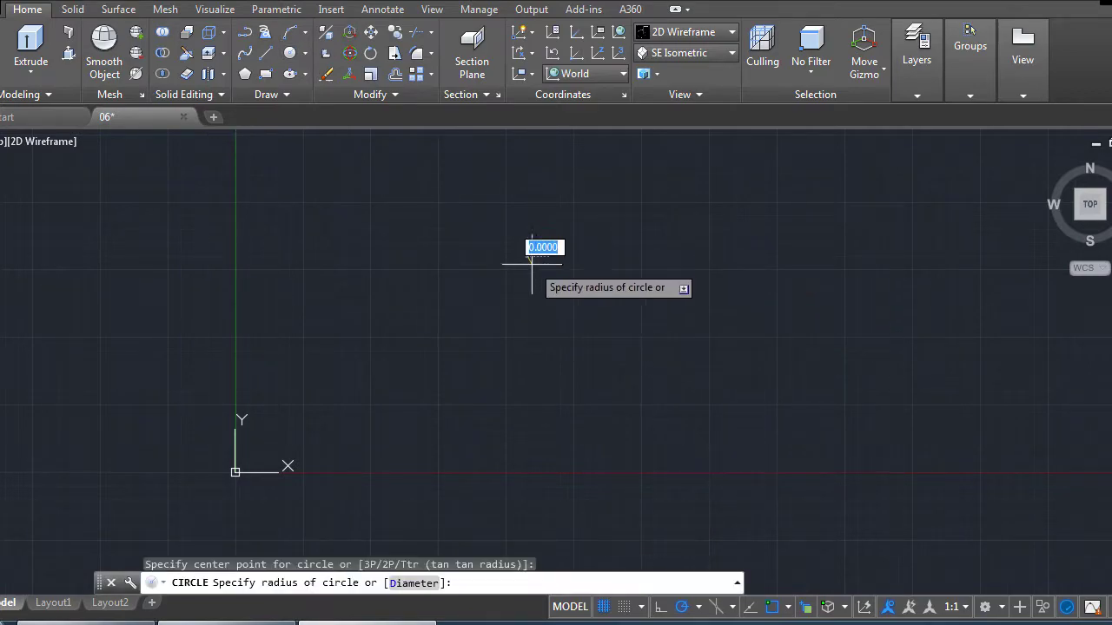
text(3)
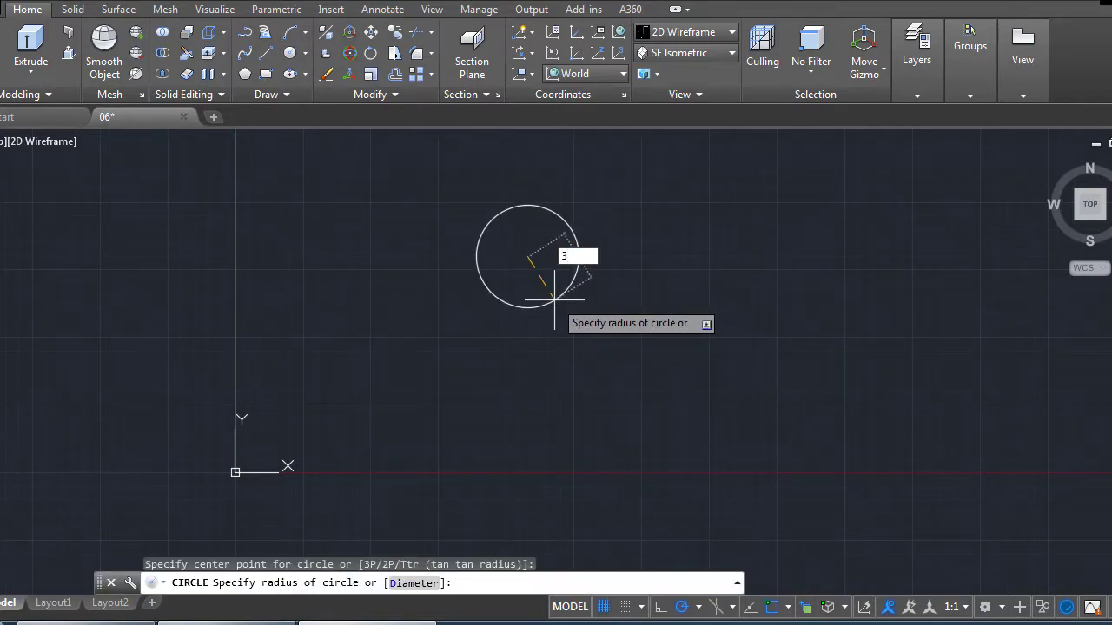
text(0)
key(Return)
scroll(565, 386, down, 2)
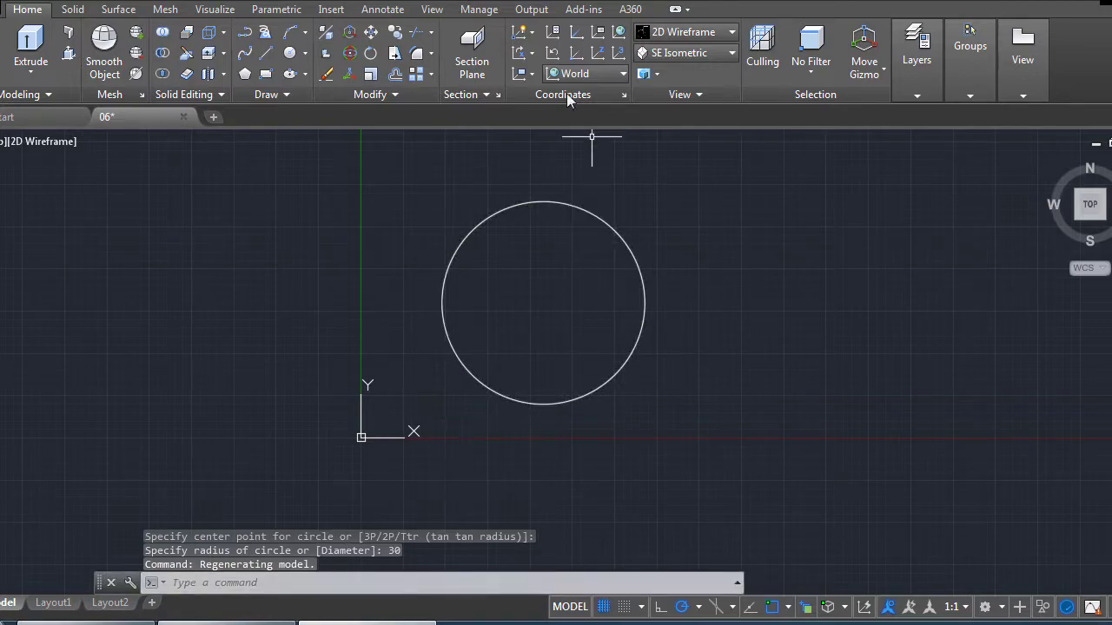
Move the radius-30 circle up and to the right of the origin.
click(379, 29)
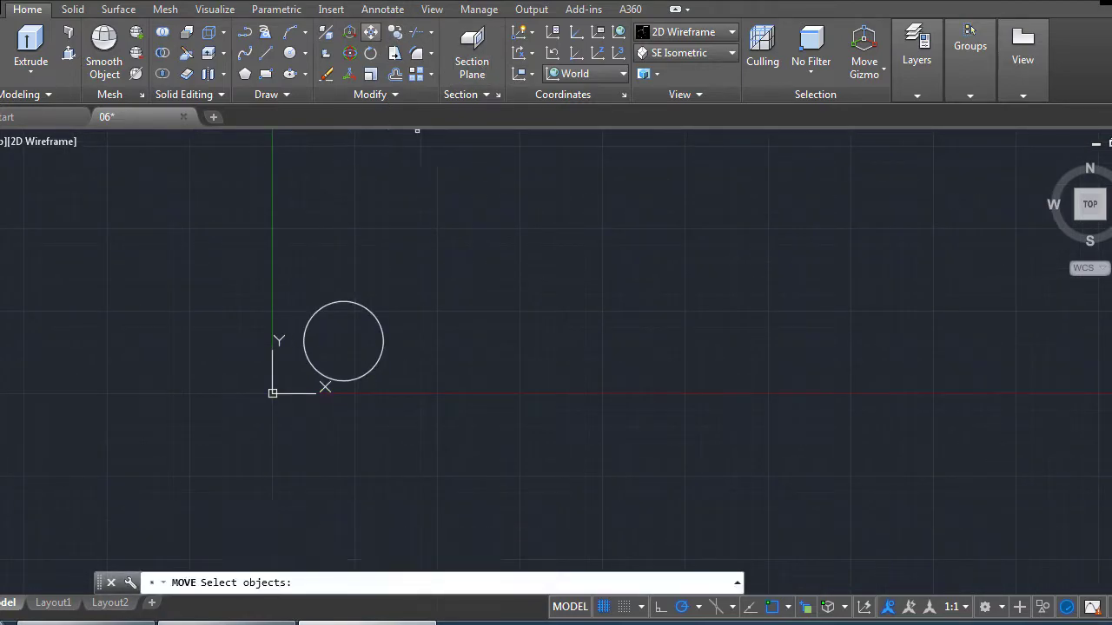
click(360, 308)
key(Return)
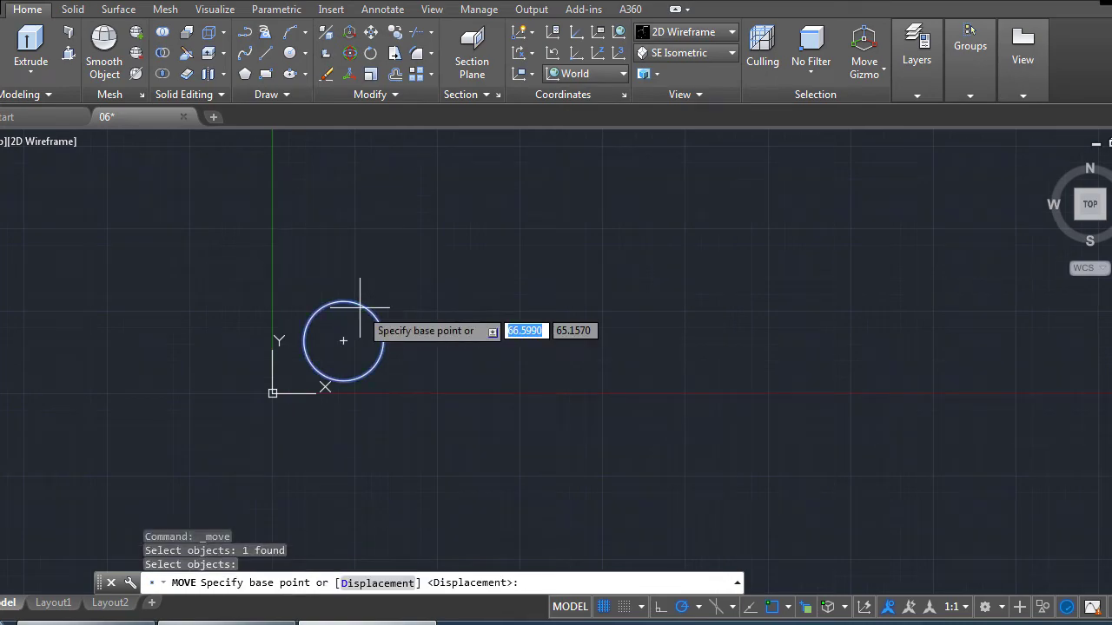
click(375, 310)
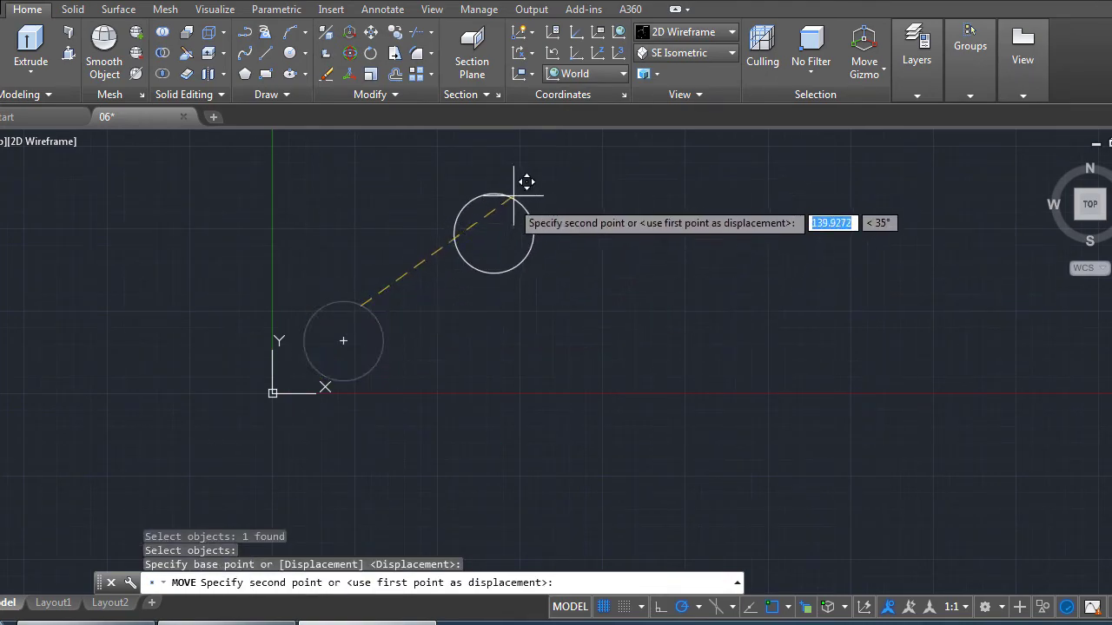
click(519, 187)
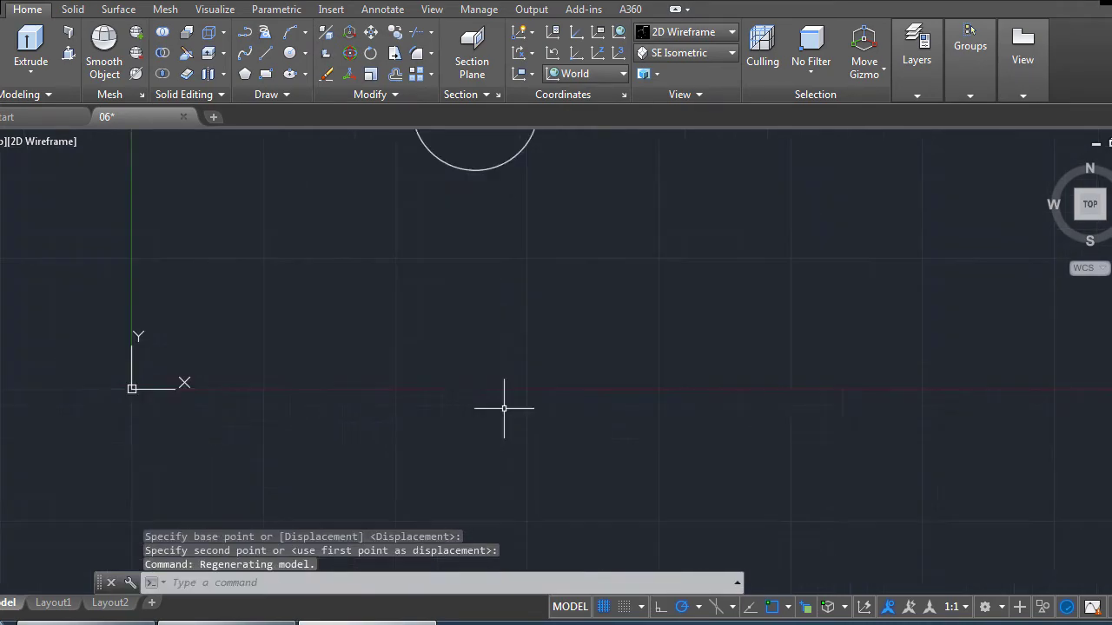
scroll(559, 131, up, 4)
scroll(542, 190, down, 2)
text(l)
key(Return)
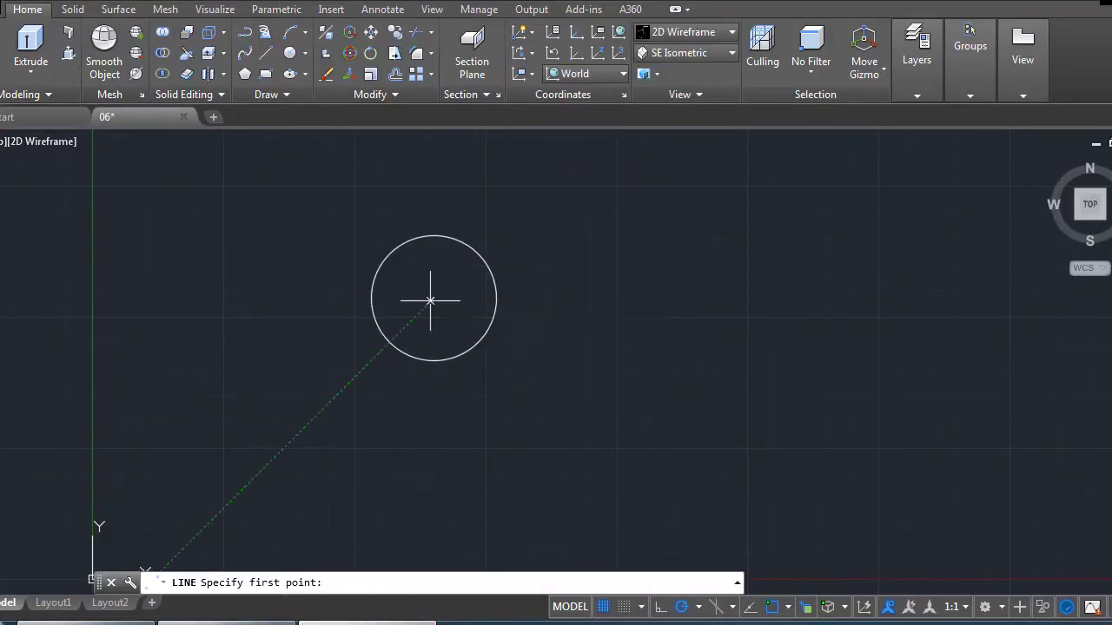
Draw guide lines from the circle's centre: 50 and 25 units right, then 12 units.
click(432, 298)
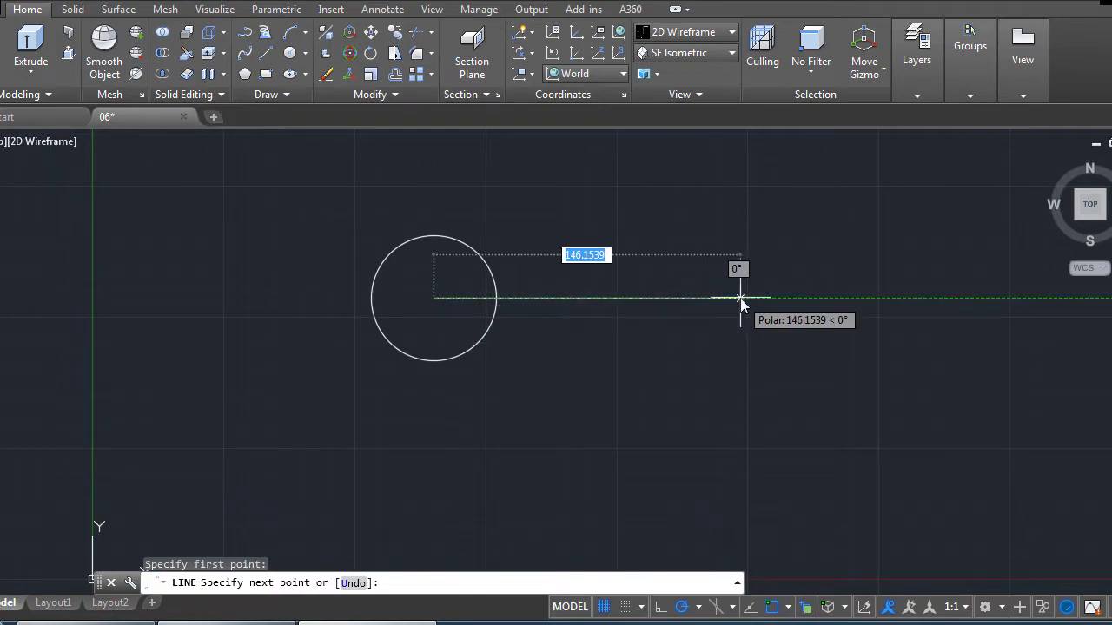
text(50)
key(Return)
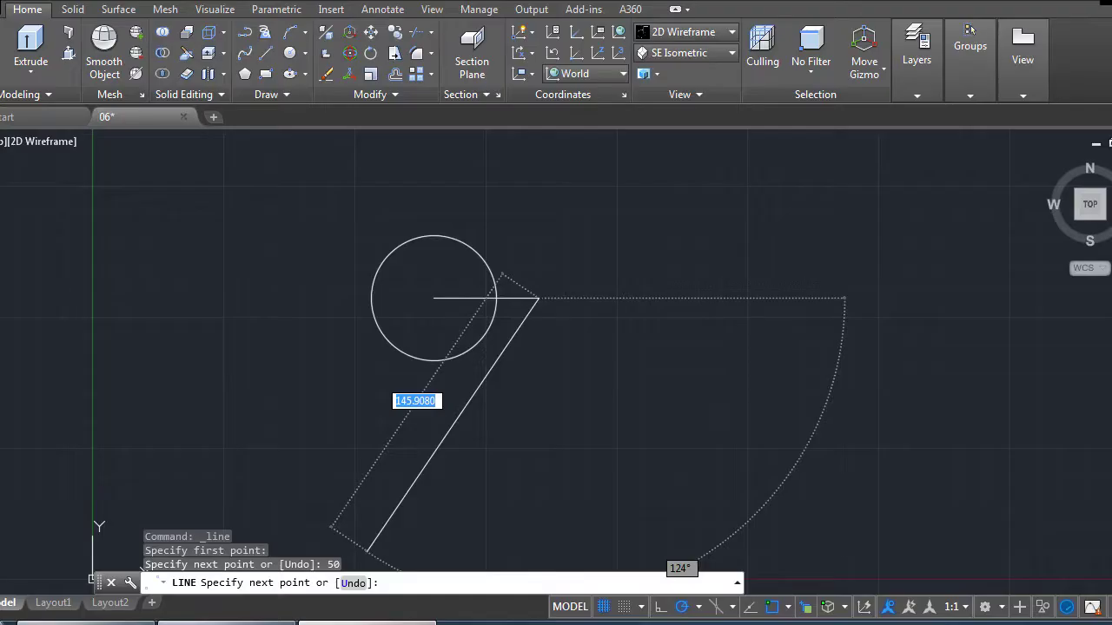
text(25)
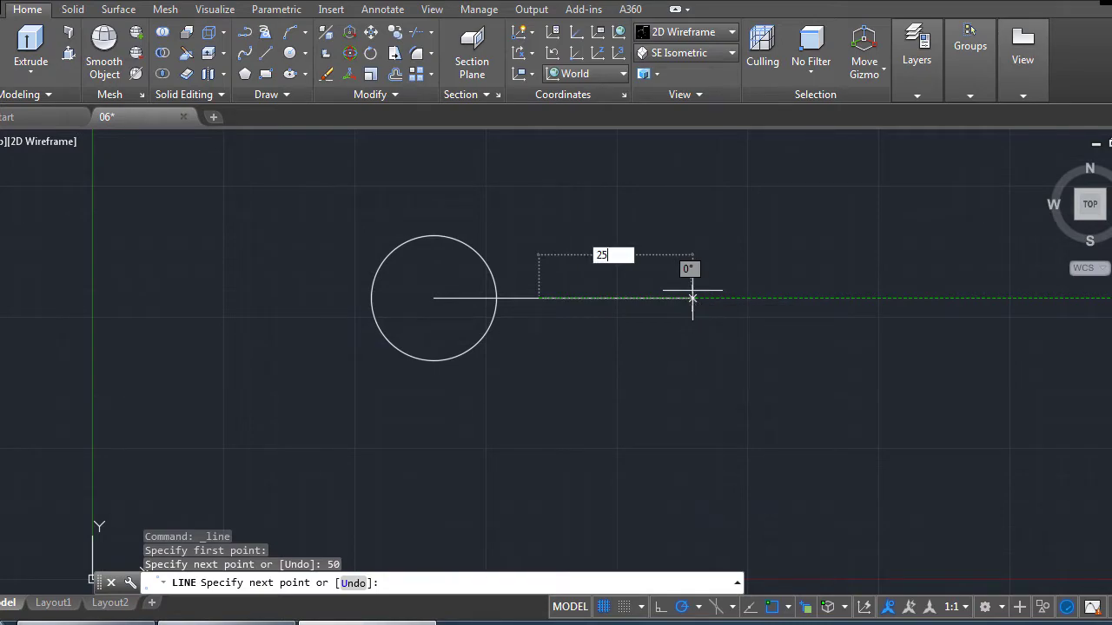
key(Return)
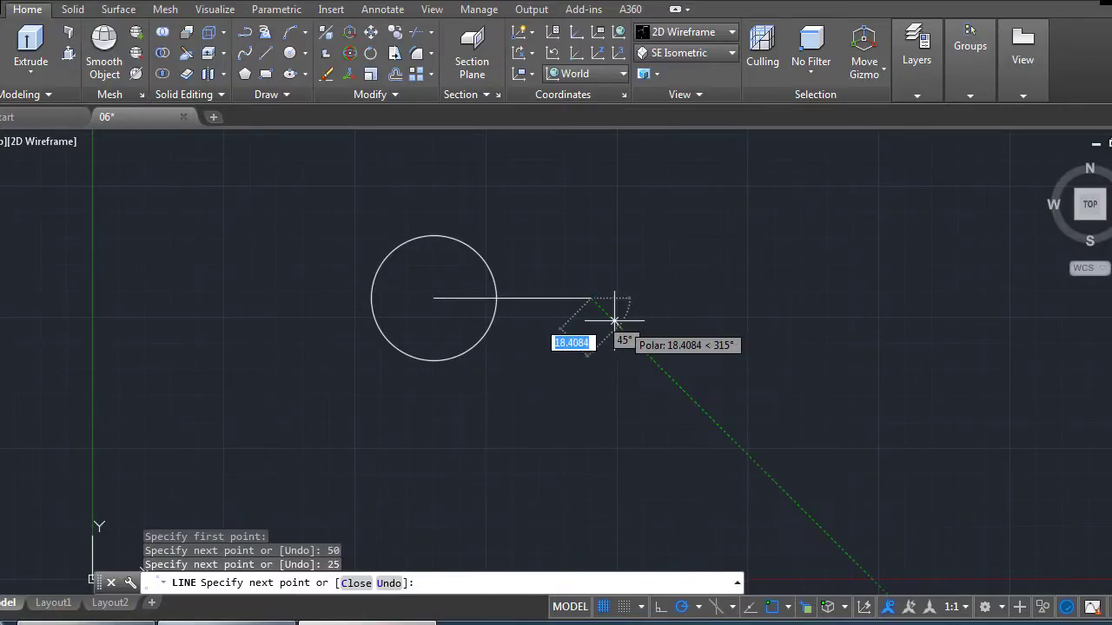
scroll(588, 320, up, 4)
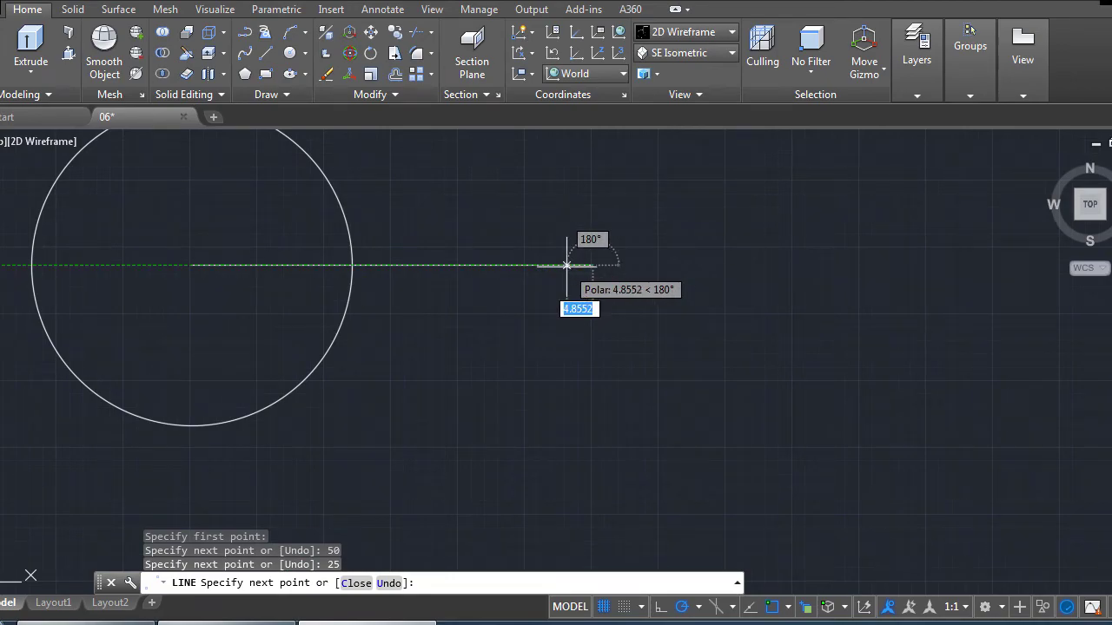
text(1)
key(Return)
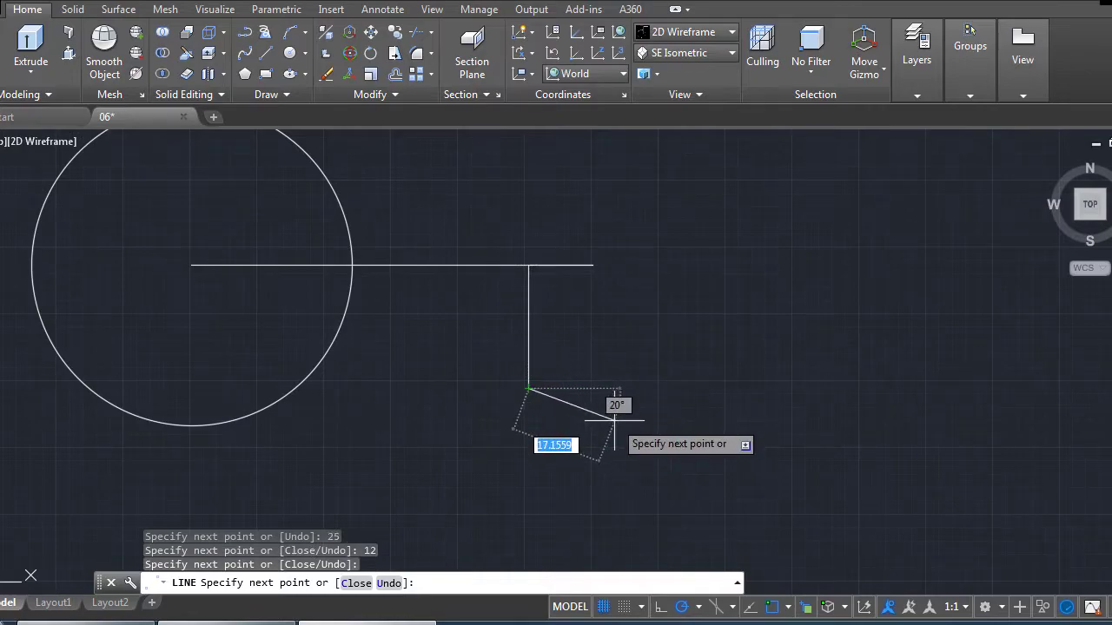
key(Return)
key(alt+Tab)
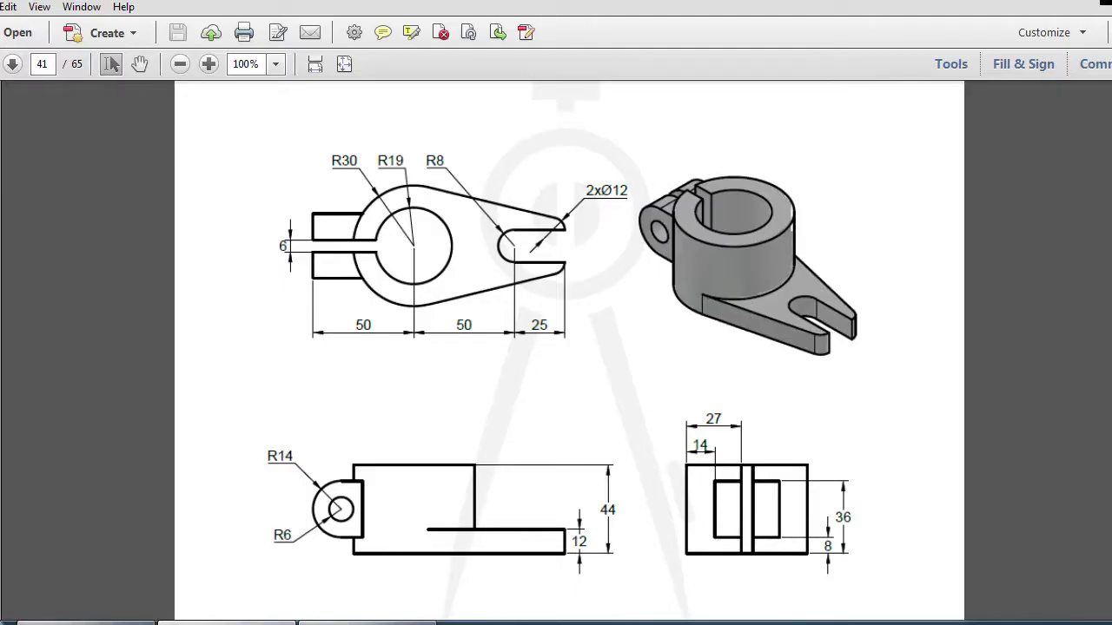
key(alt+Tab)
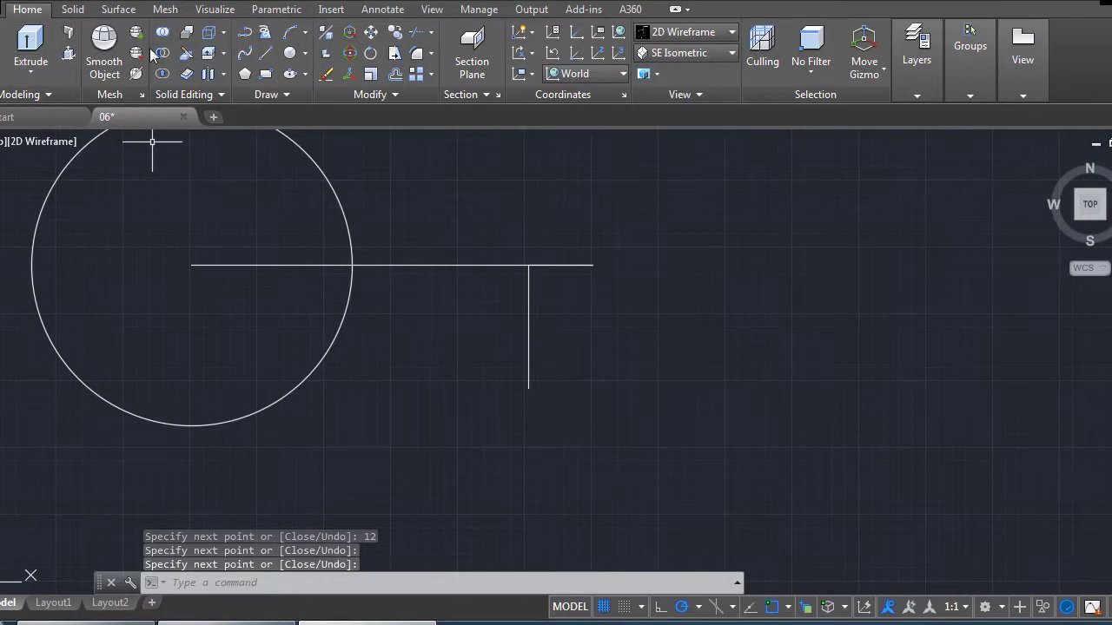
Add a radius-8 circle centred on the horizontal guide line.
click(289, 52)
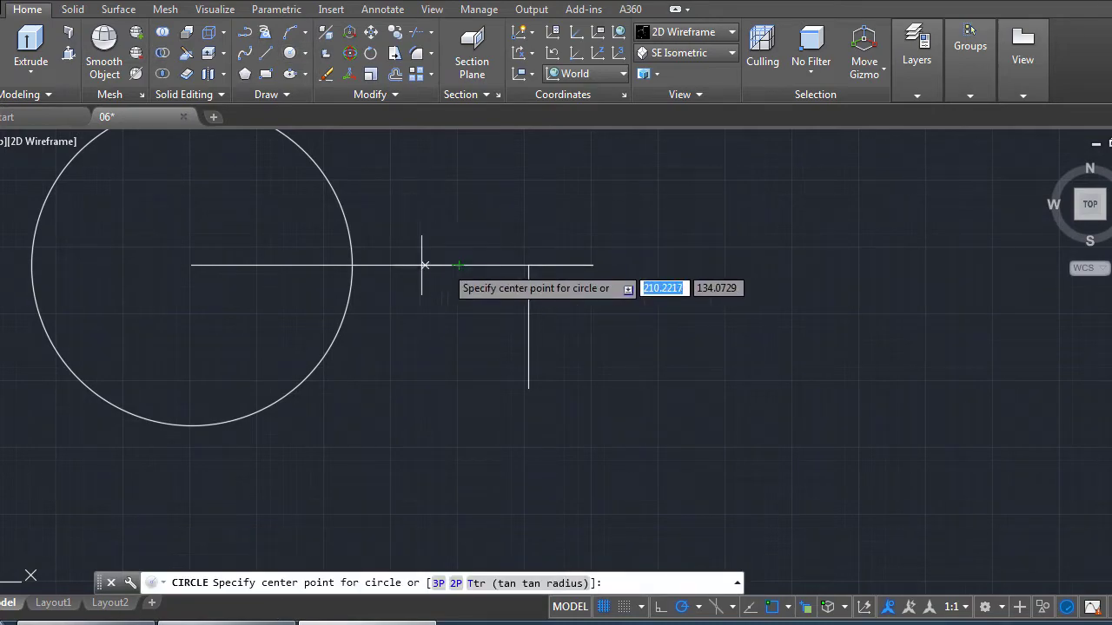
key(Escape)
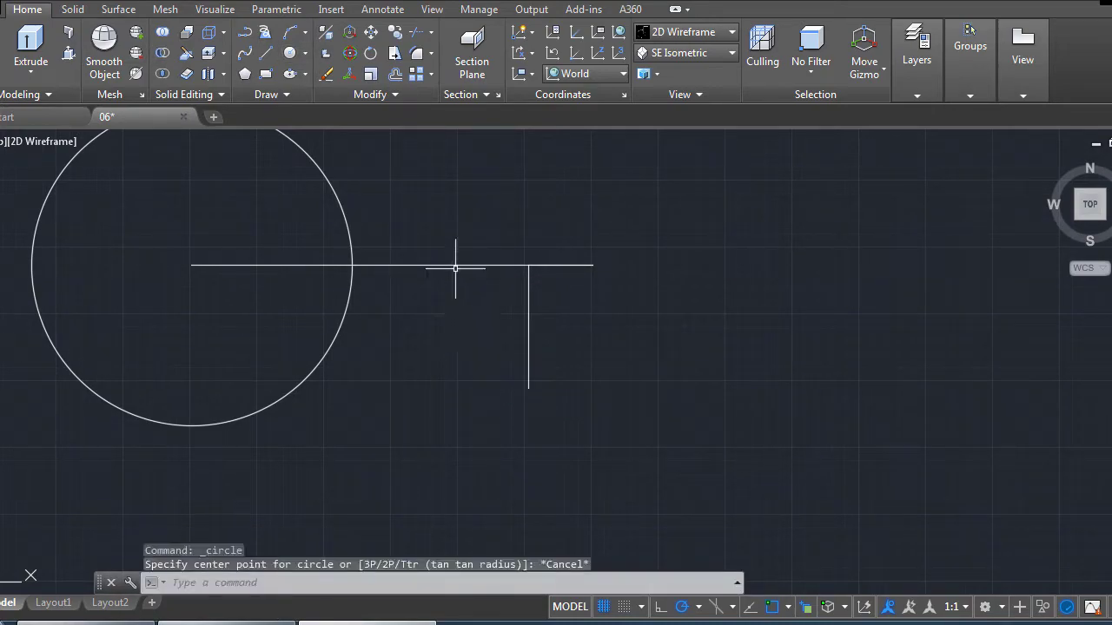
click(292, 57)
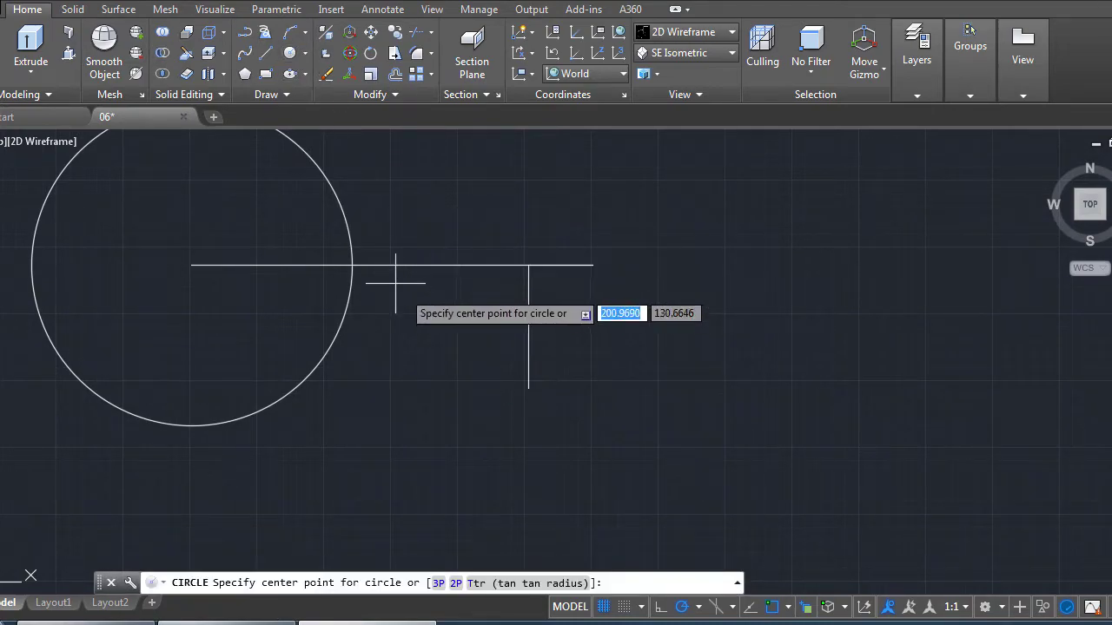
click(459, 265)
text(8)
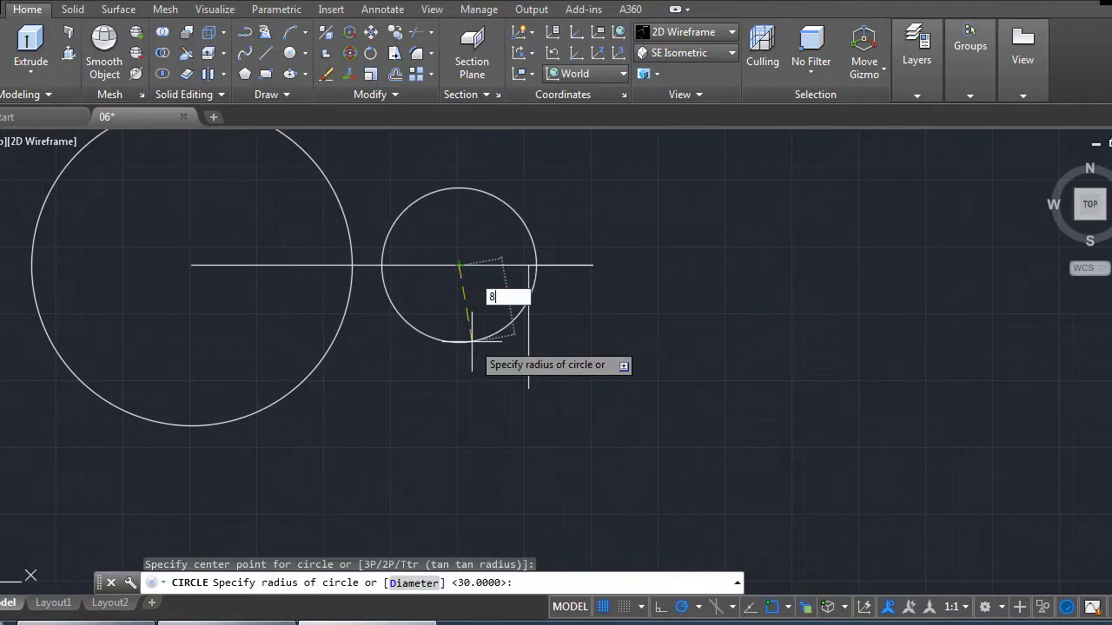
key(Return)
key(alt+Tab)
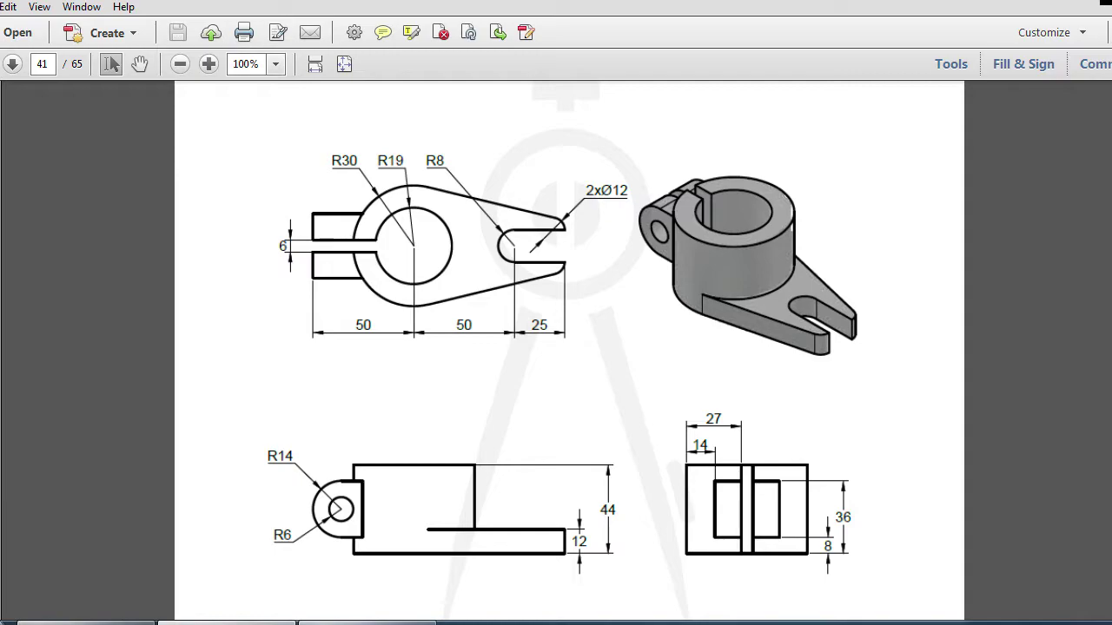
click(420, 622)
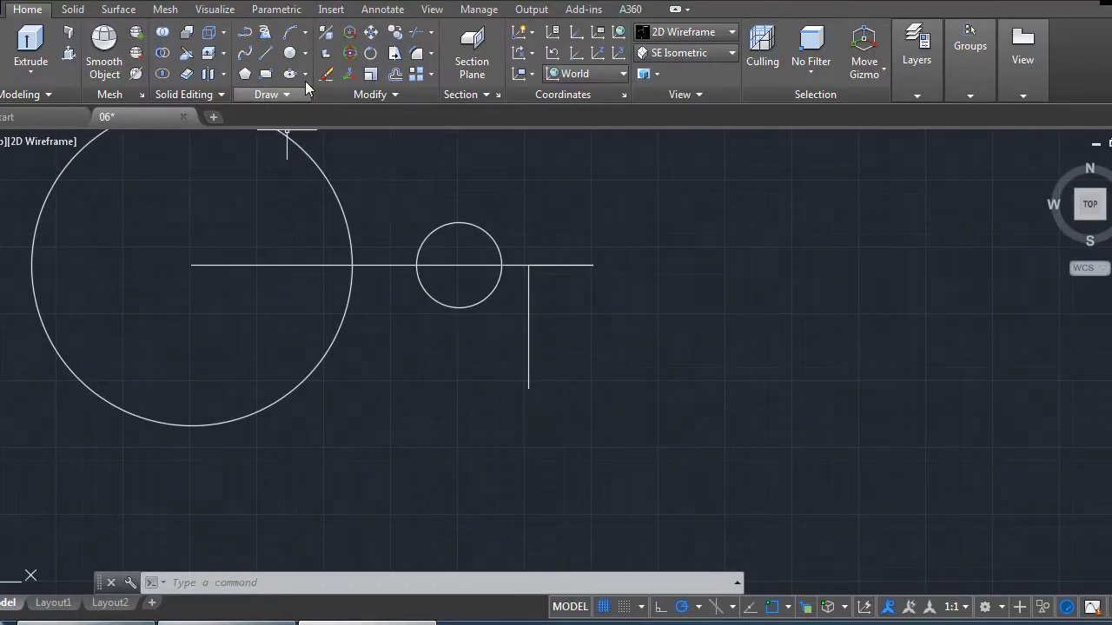
Add a radius-6 circle centred at the guide-line intersection and compare with the reference.
click(297, 55)
click(527, 265)
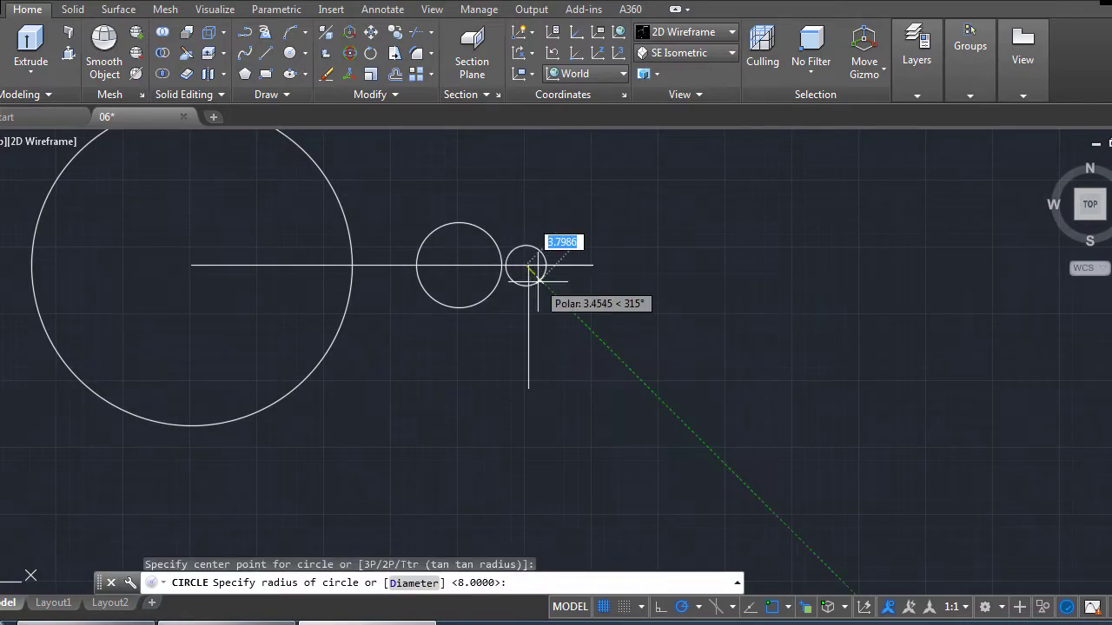
key(Escape)
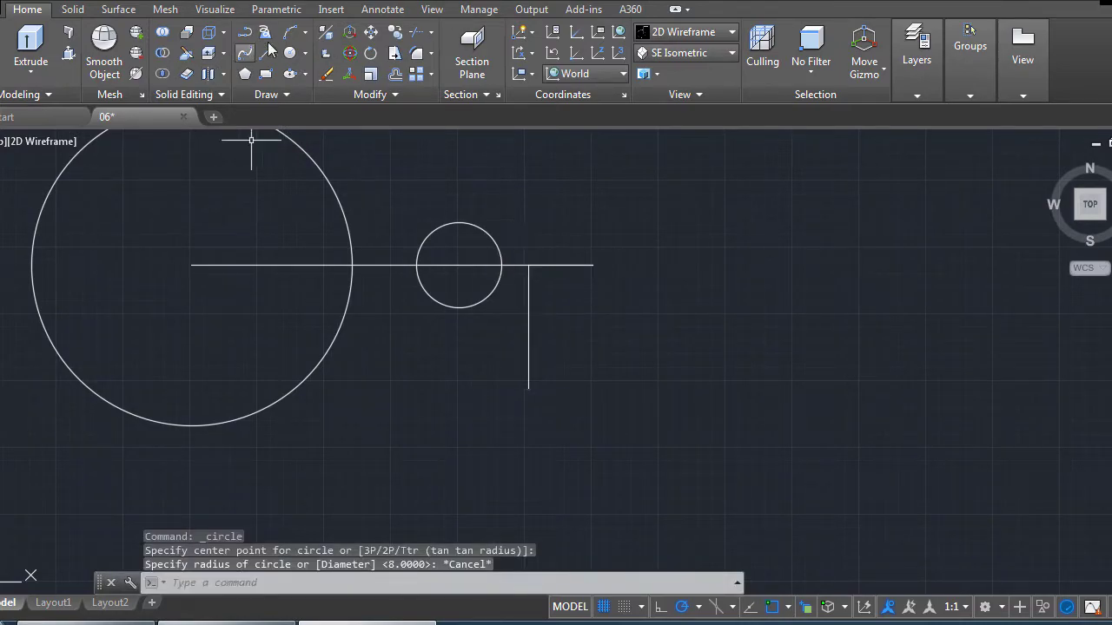
click(297, 52)
scroll(622, 276, up, 4)
click(382, 249)
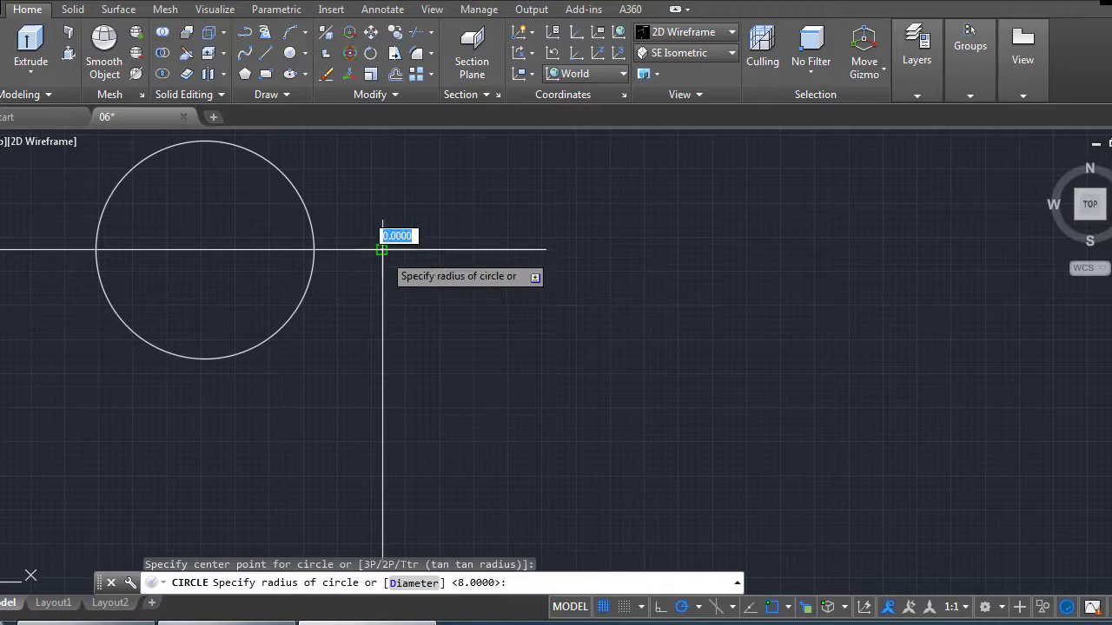
text(6)
key(Return)
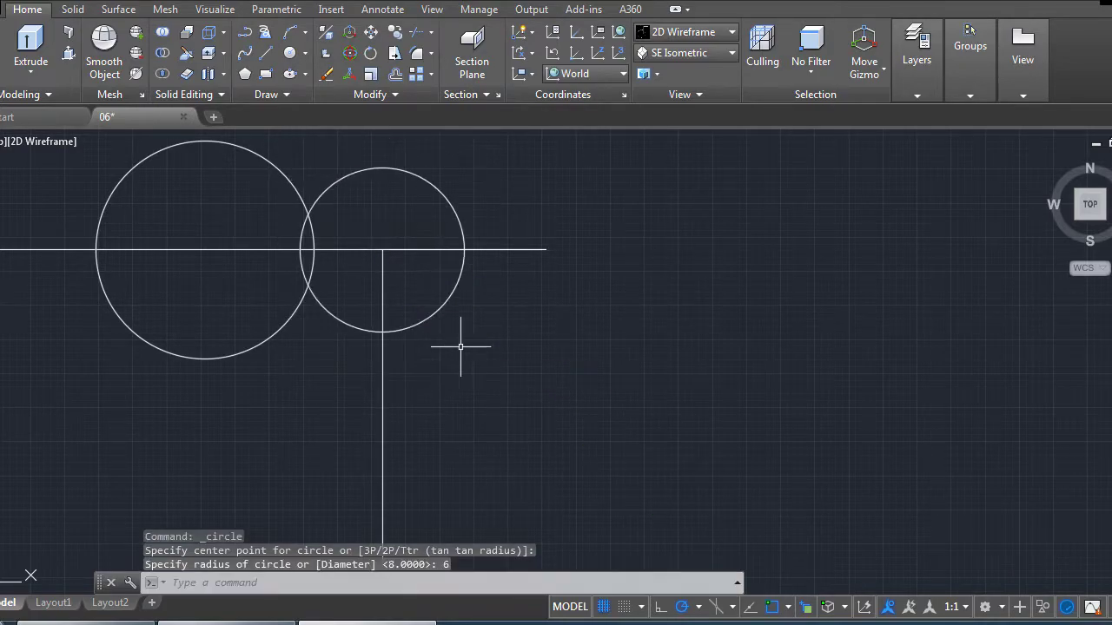
scroll(519, 398, down, 2)
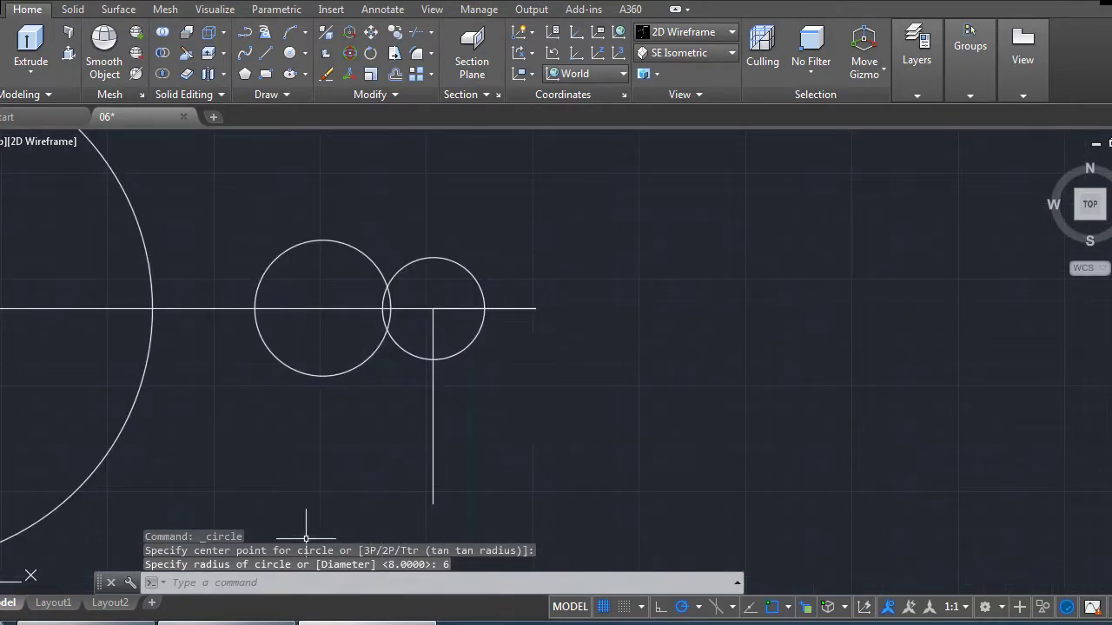
key(alt+Tab)
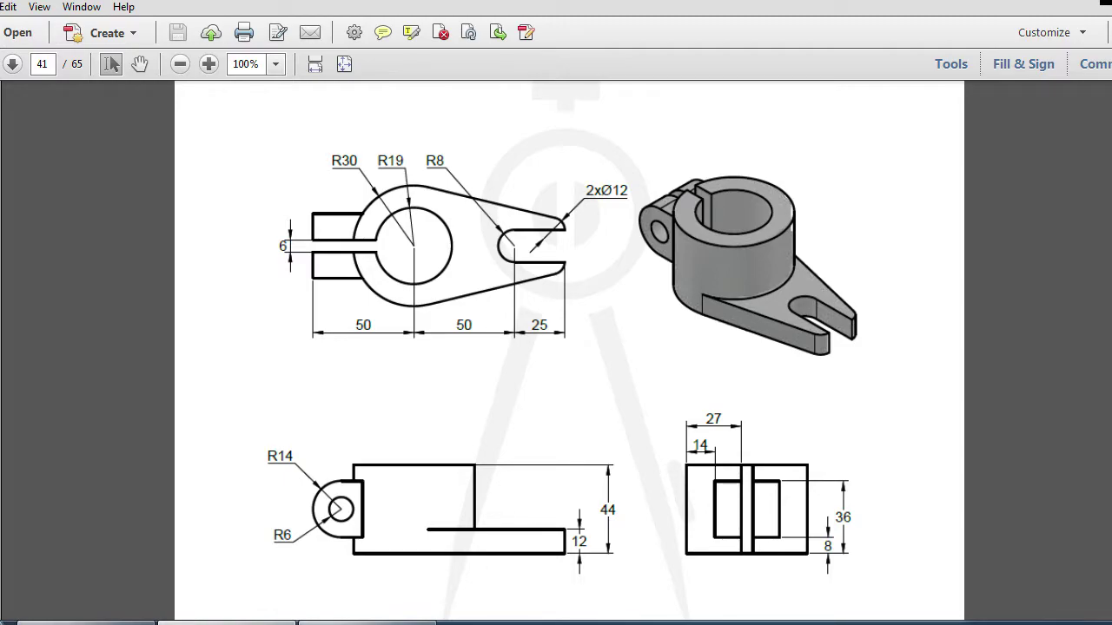
key(alt+Tab)
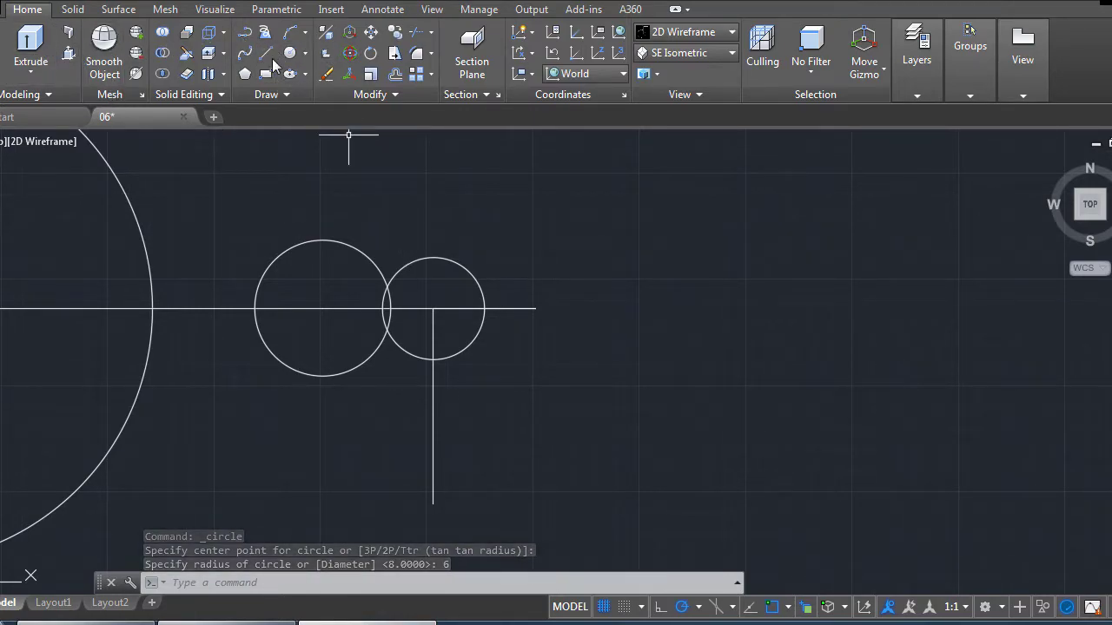
Move the radius-6 circle 6 units right along the centre line.
click(370, 32)
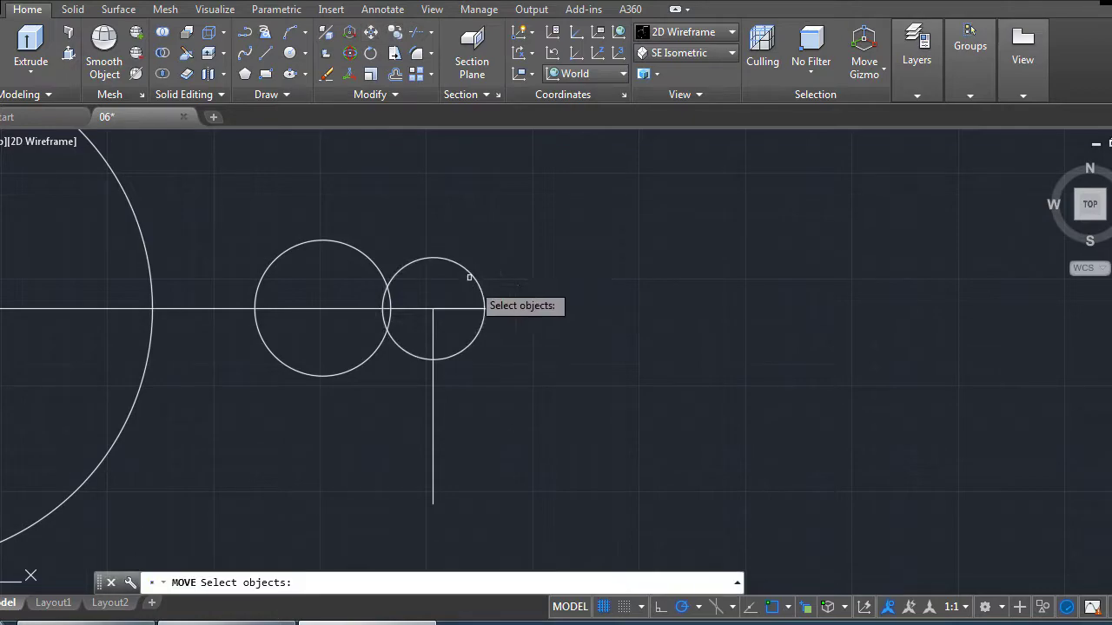
click(466, 272)
key(Return)
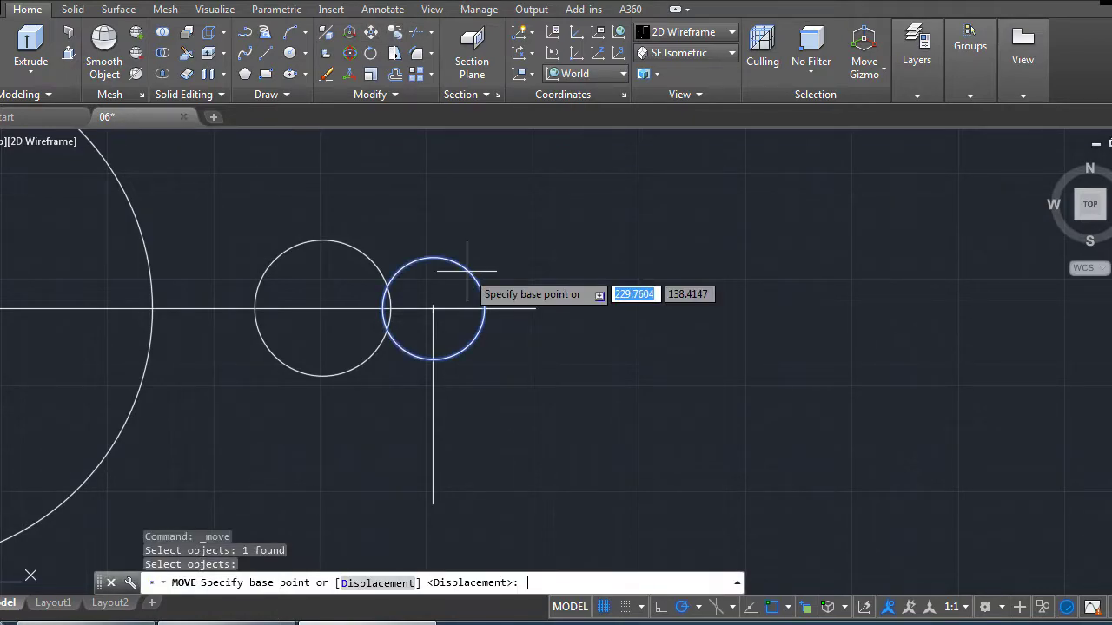
click(432, 309)
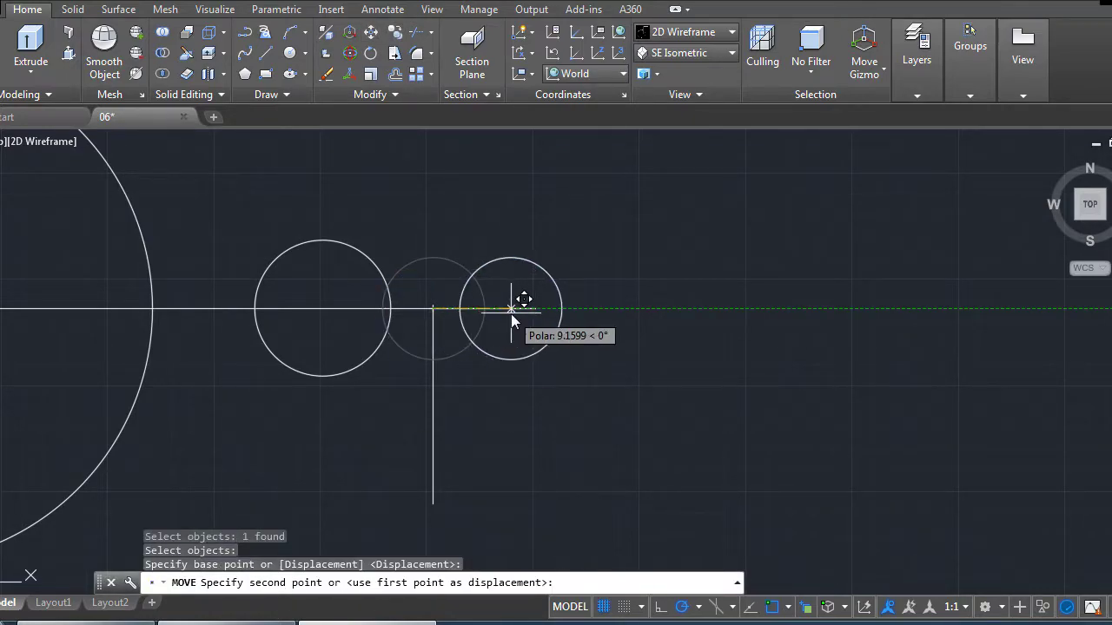
text(6)
key(Return)
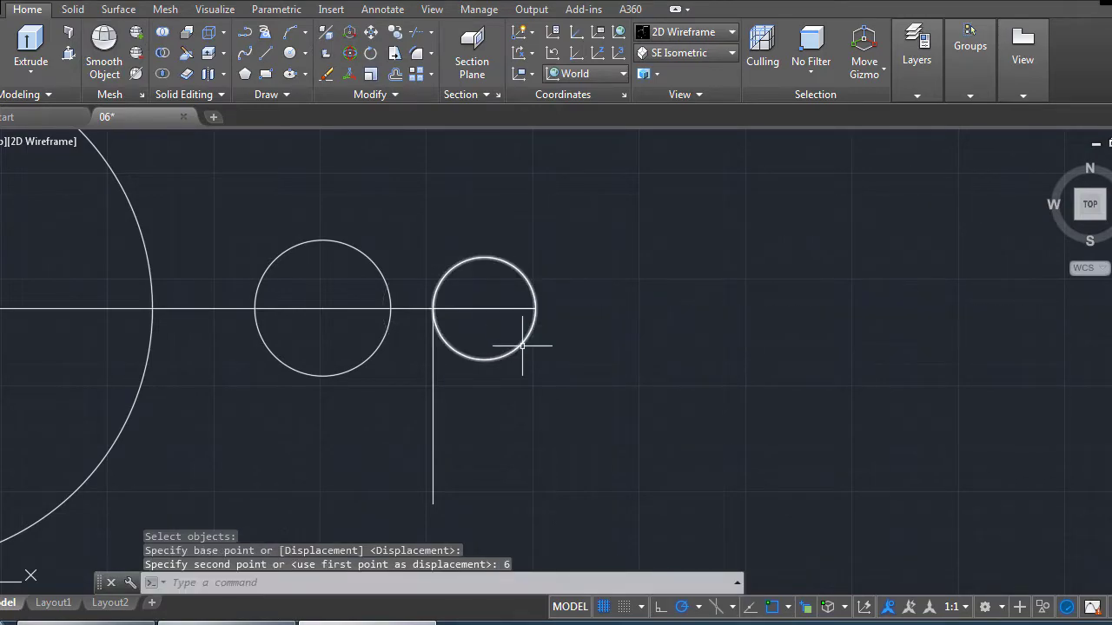
Delete the vertical construction line and check the reference drawing.
click(433, 406)
key(Delete)
scroll(708, 337, down, 4)
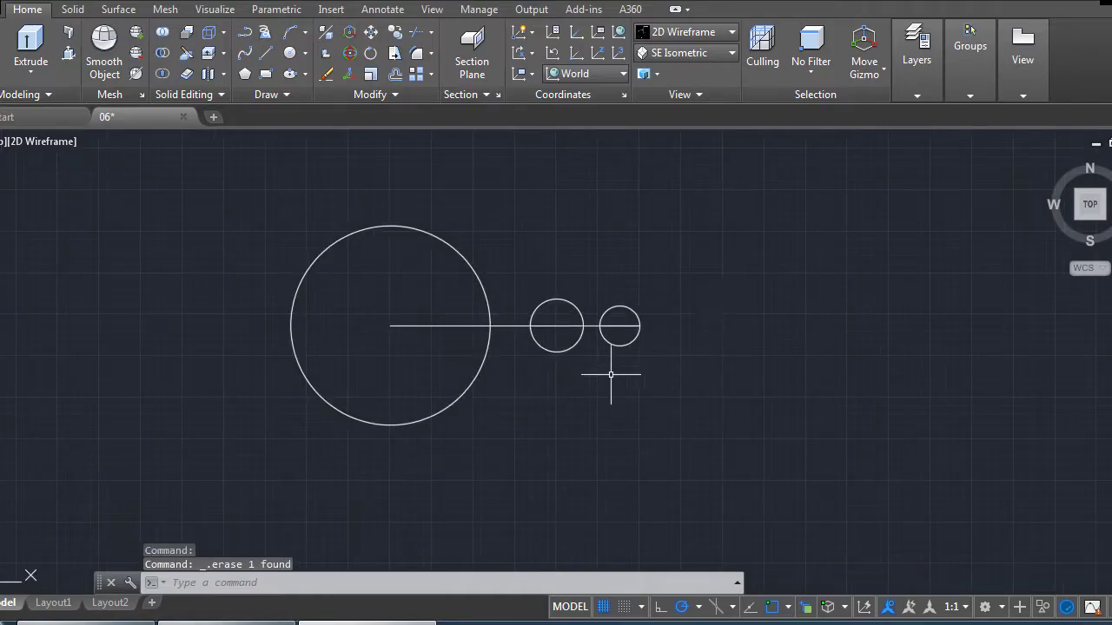
key(alt+Tab)
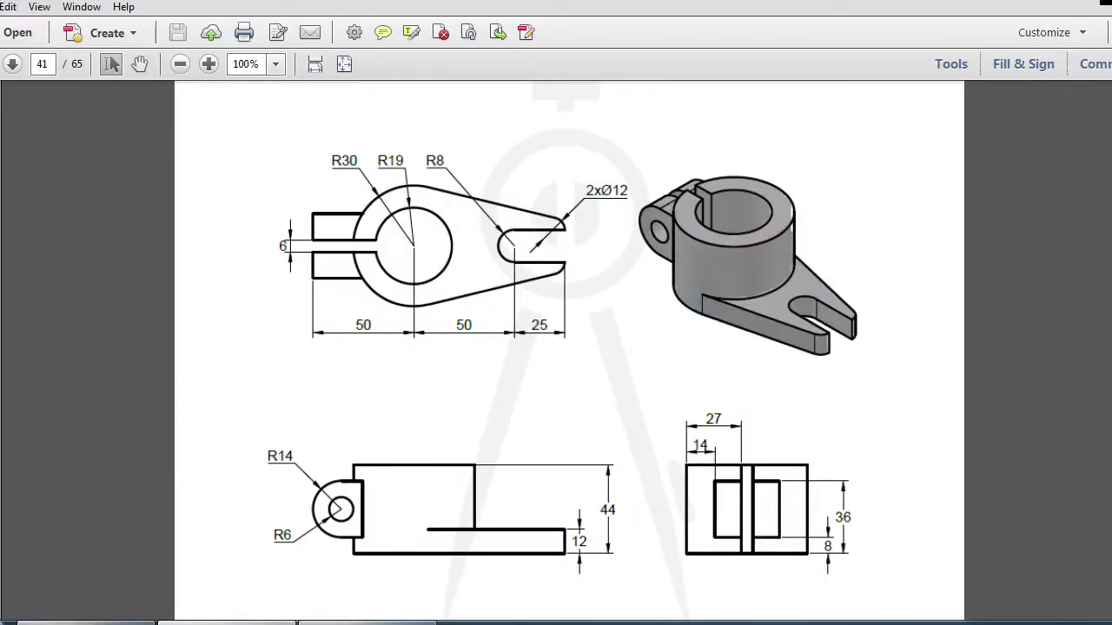
key(alt+Tab)
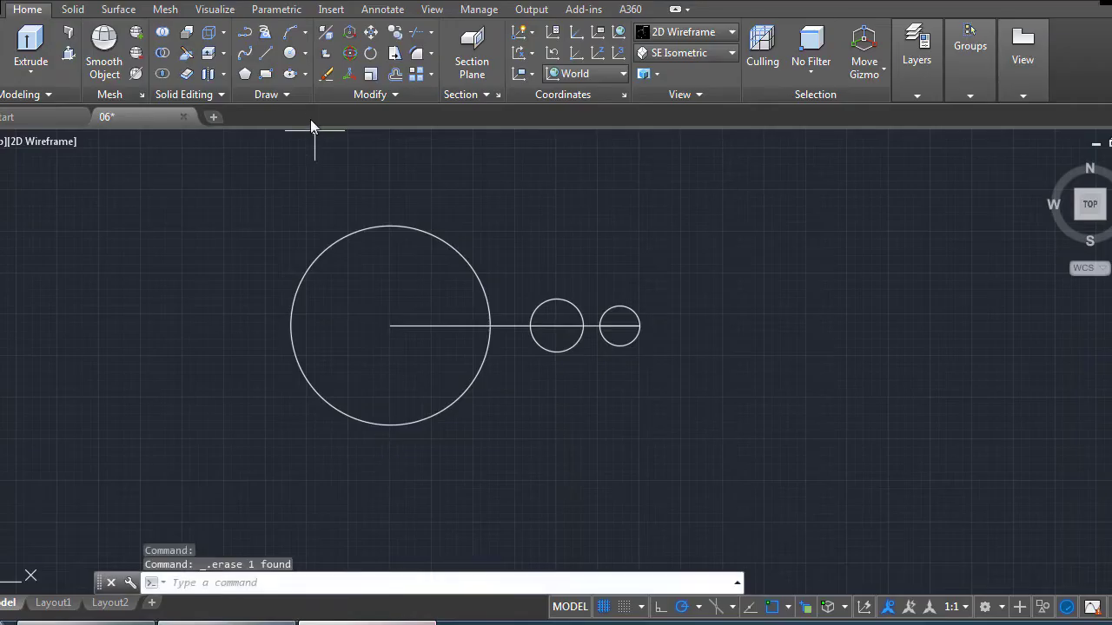
click(265, 53)
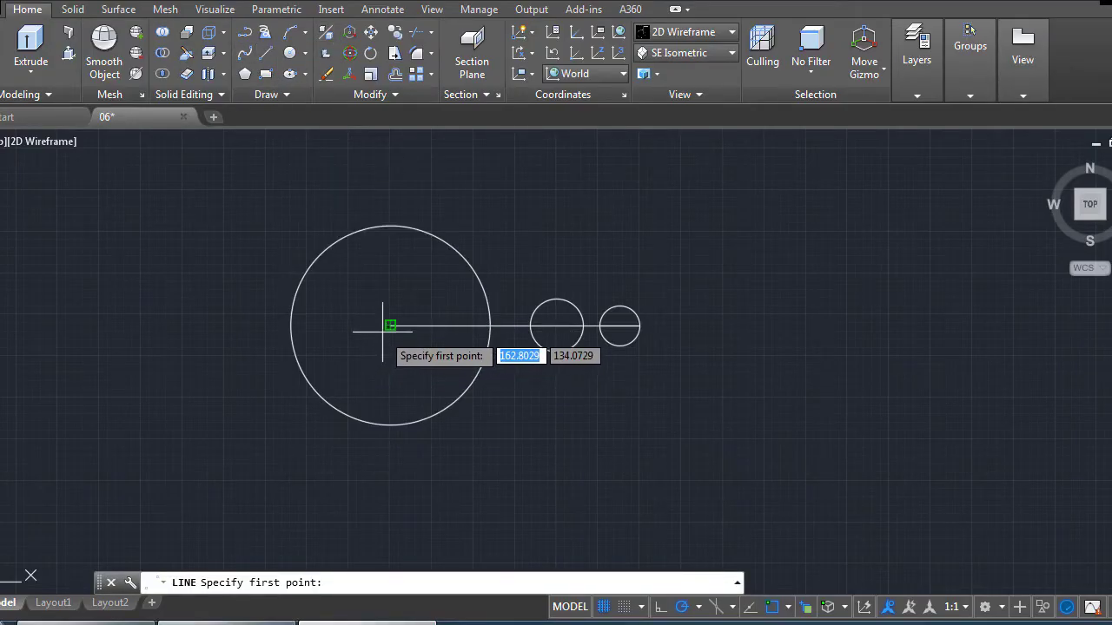
Draw a 50-unit horizontal line leftward from the big circle's centre.
click(391, 326)
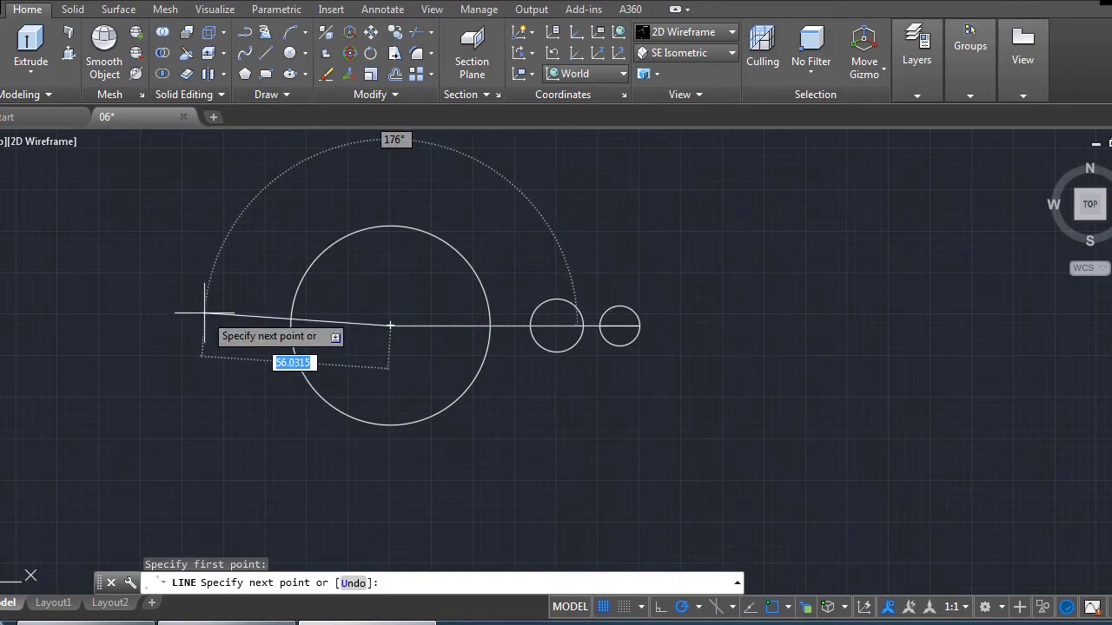
text(50)
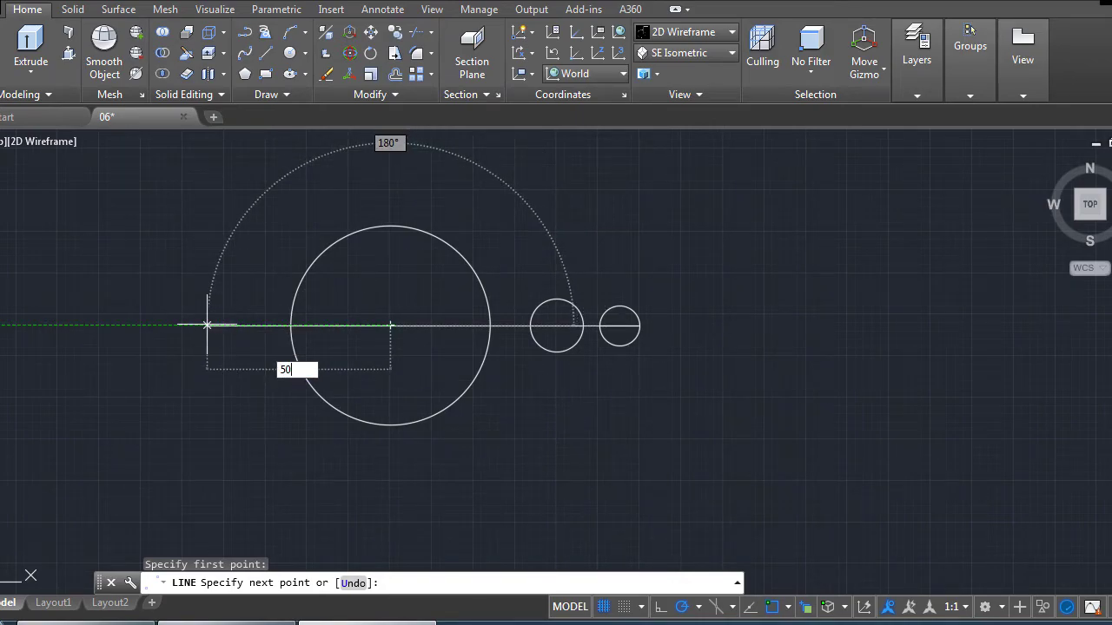
key(Return)
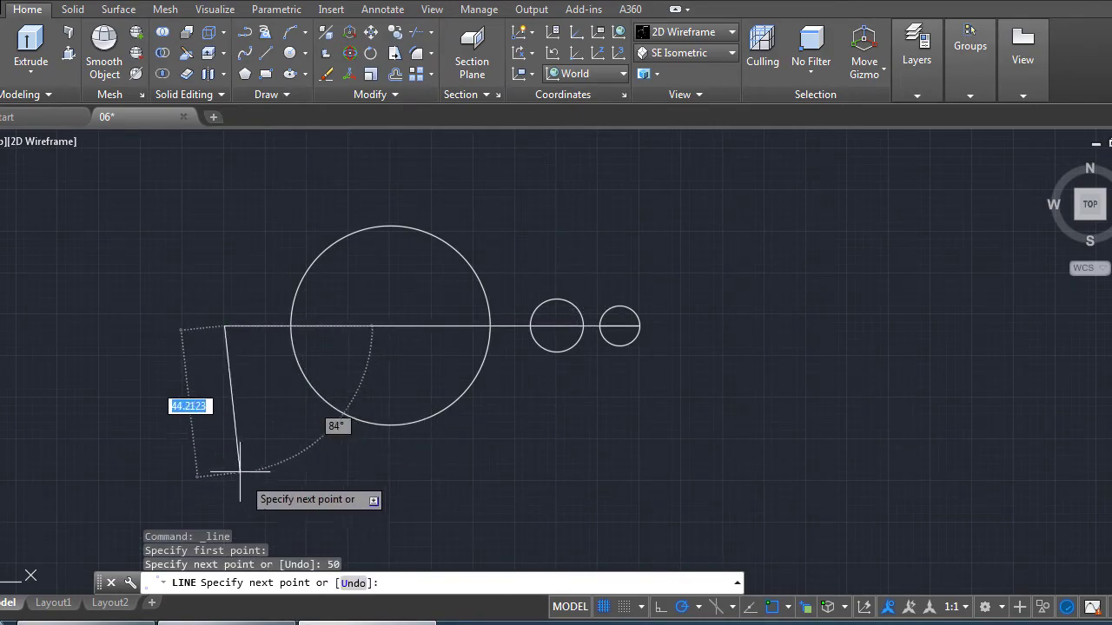
key(Escape)
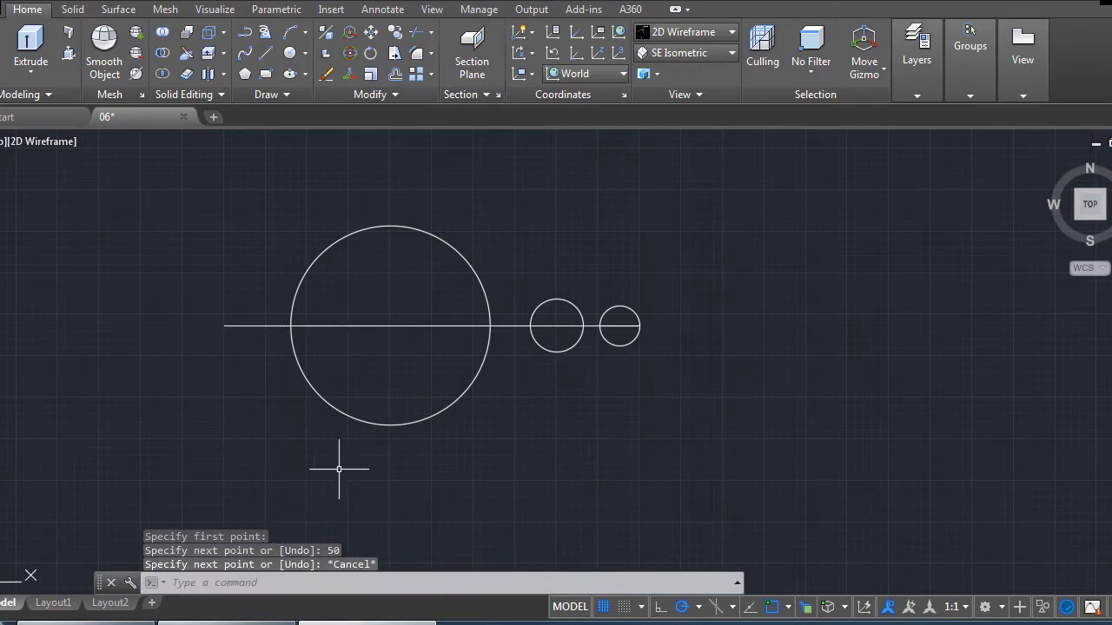
click(226, 622)
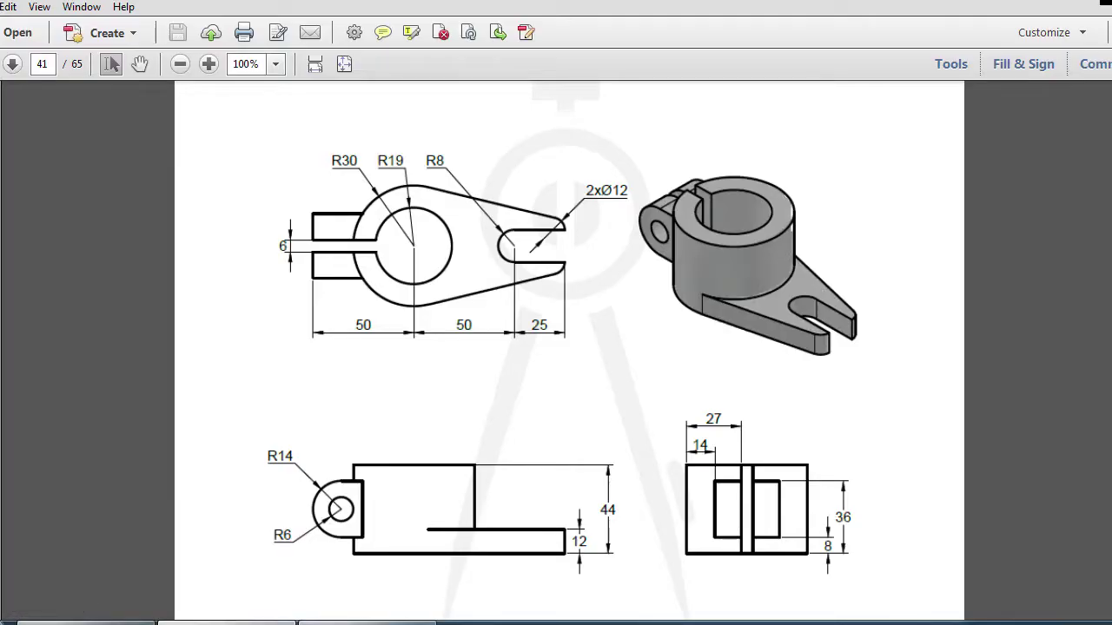
key(alt+Tab)
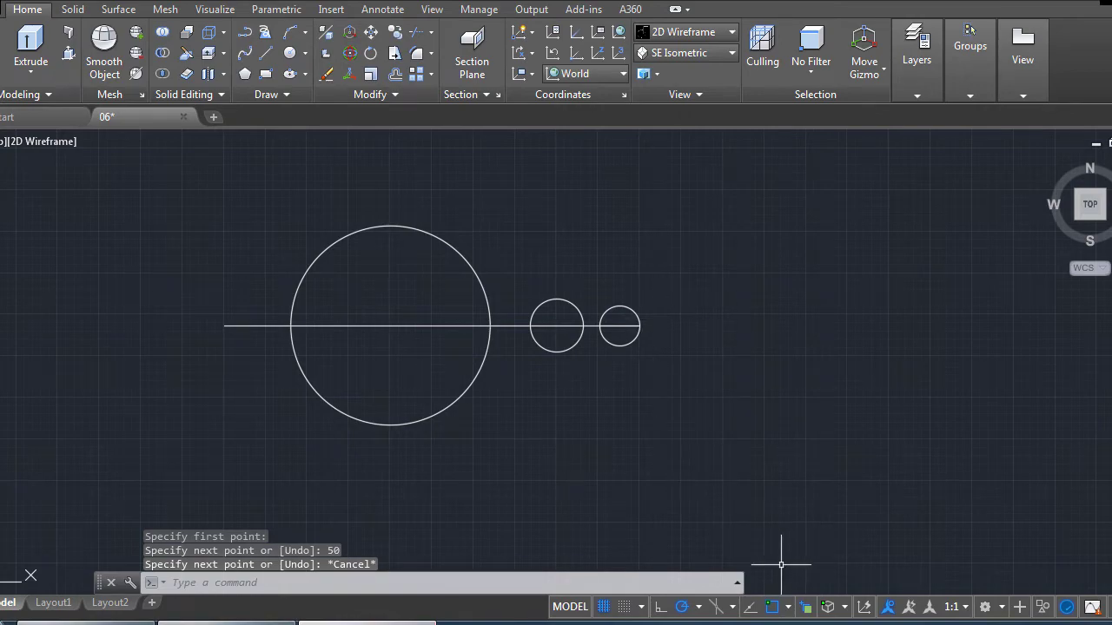
Check the polar tracking angles and enable Quadrant object snap.
click(699, 606)
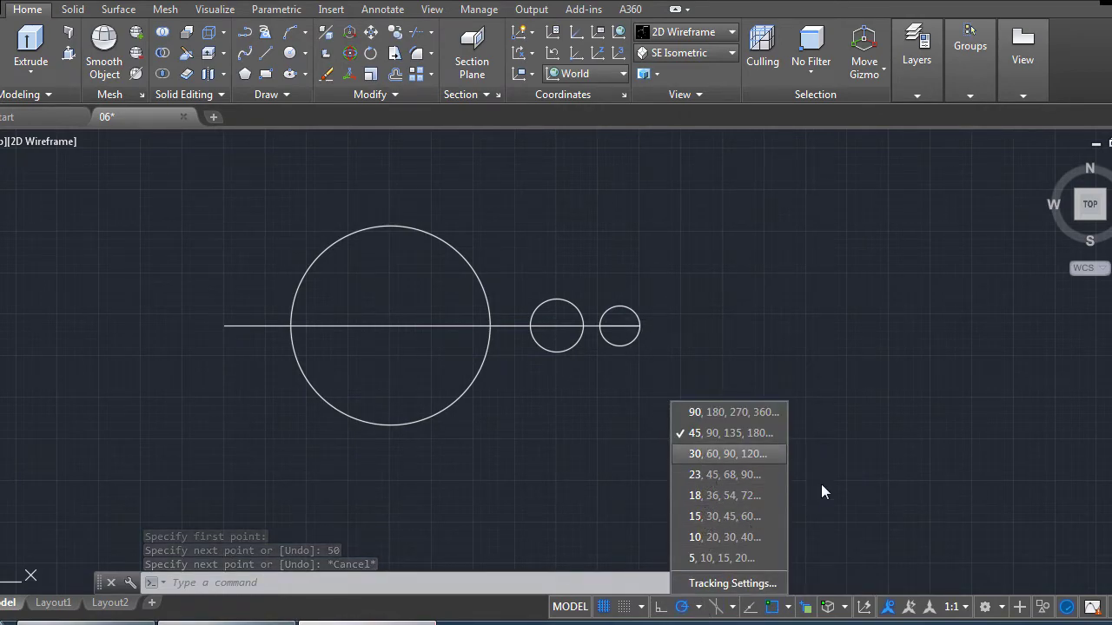
click(760, 340)
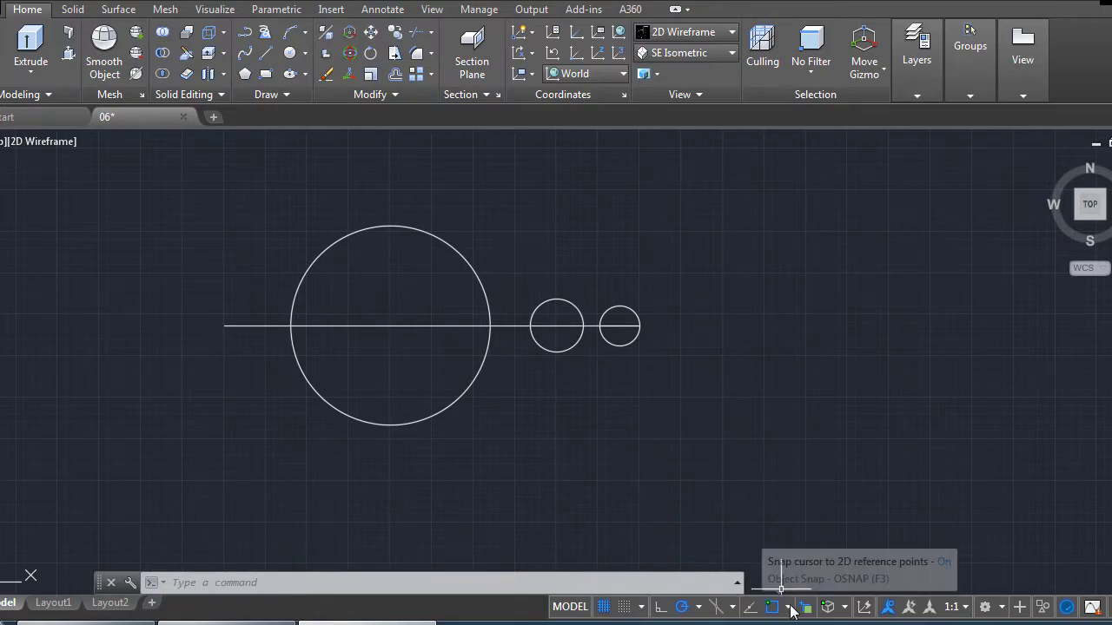
click(788, 607)
click(804, 391)
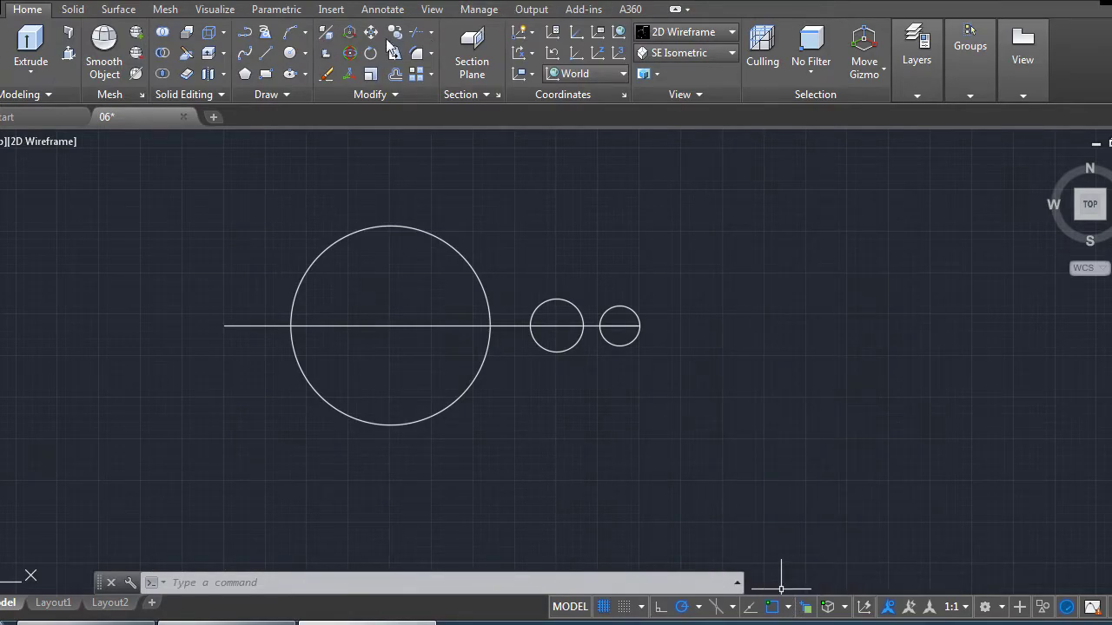
click(266, 54)
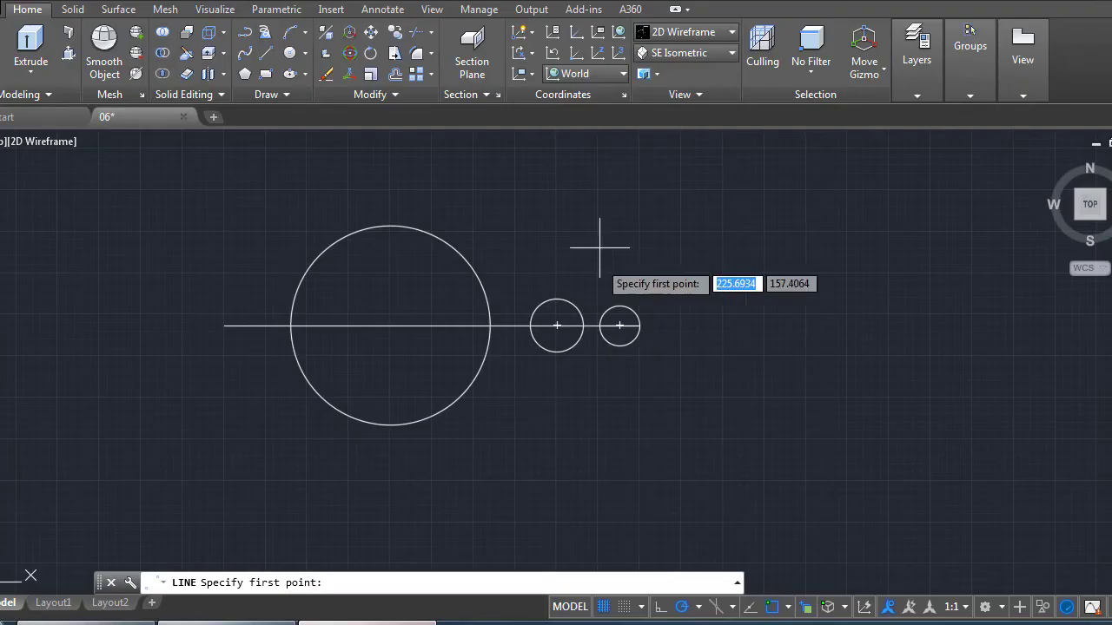
Draw a 25-unit horizontal line from the top of the radius-8 circle.
click(556, 300)
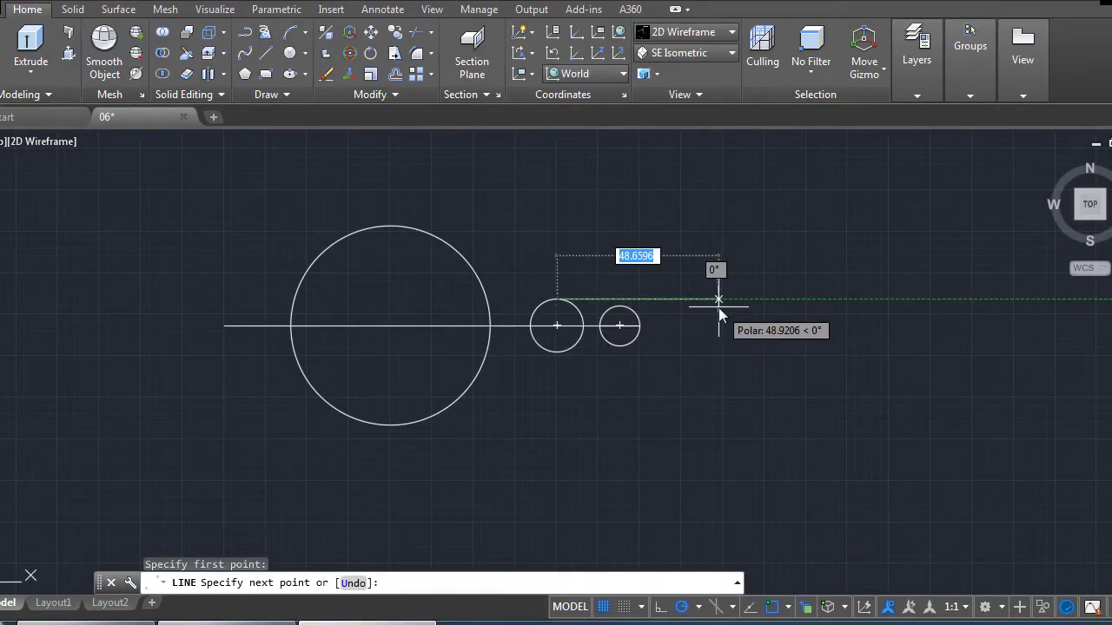
text(25)
key(Return)
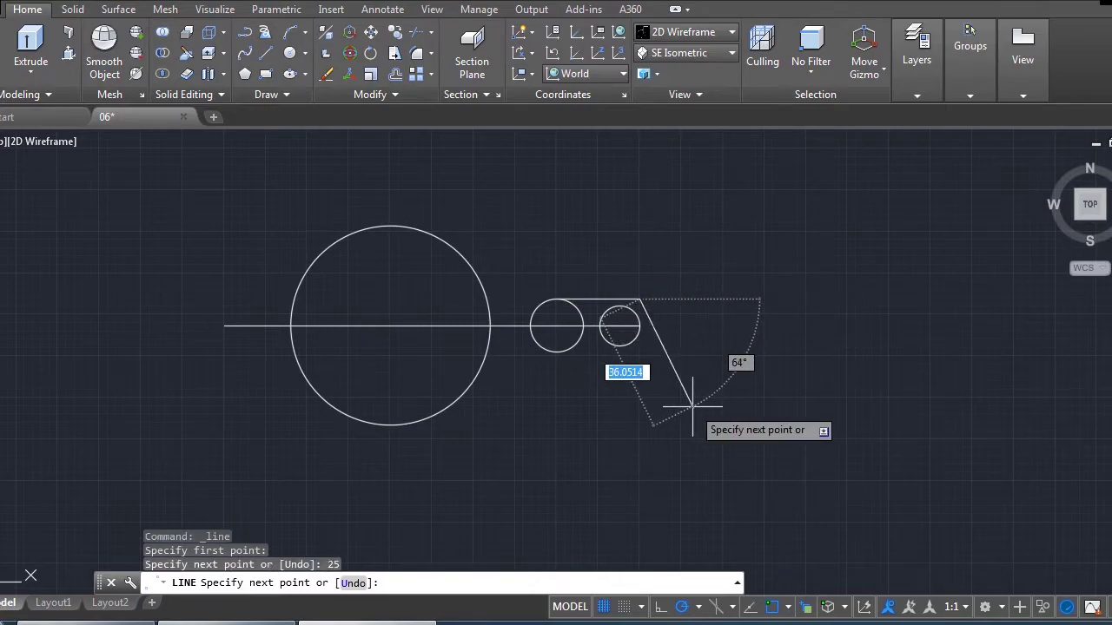
key(Escape)
click(226, 622)
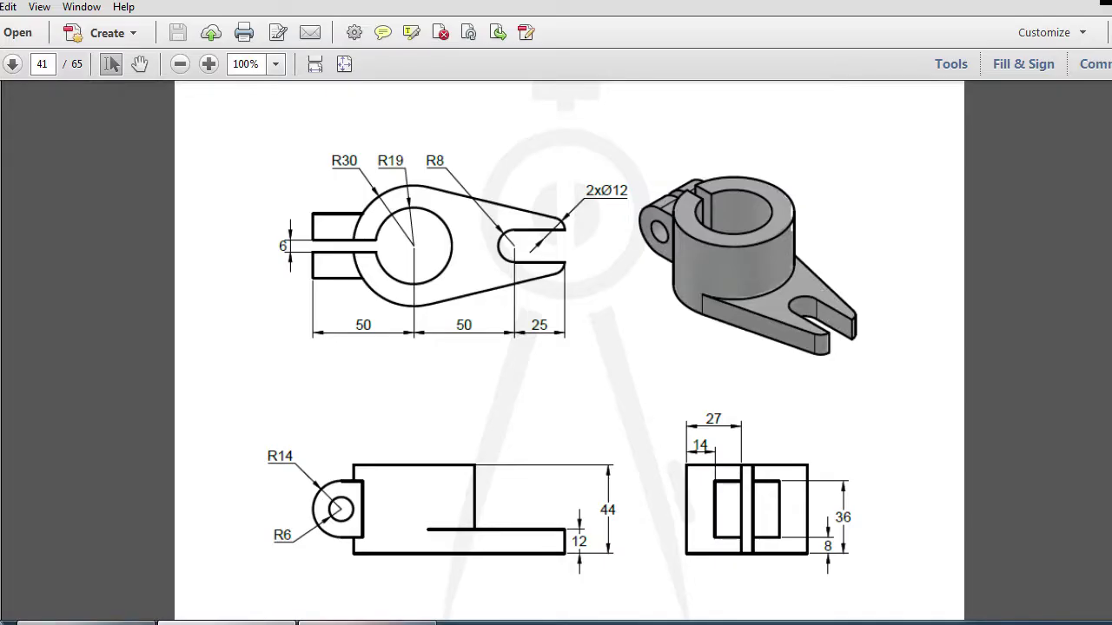
key(alt+Tab)
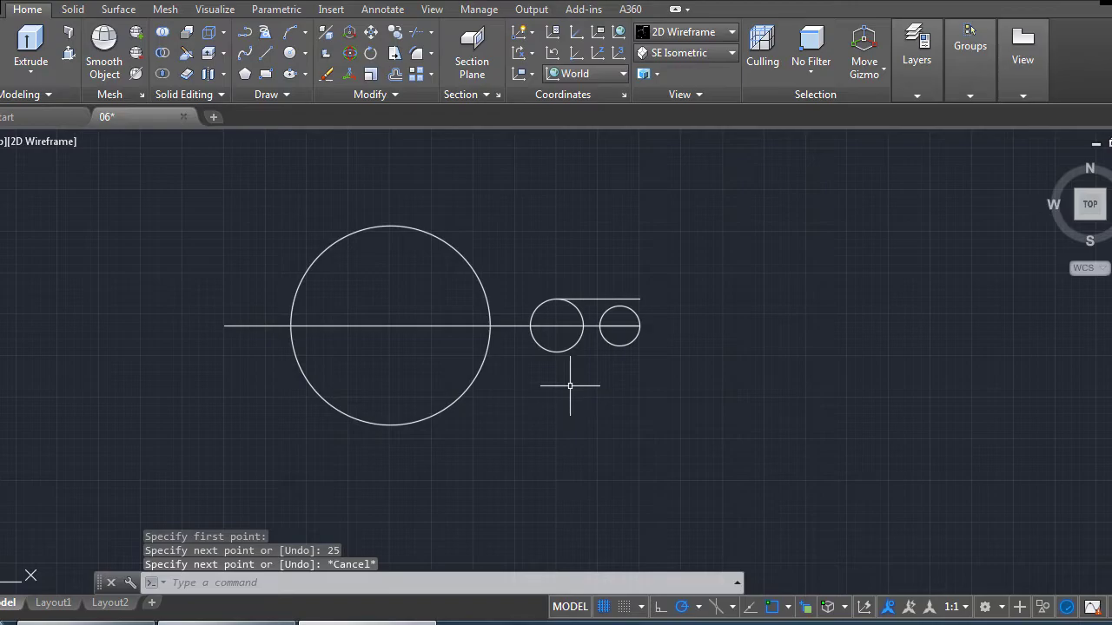
click(217, 622)
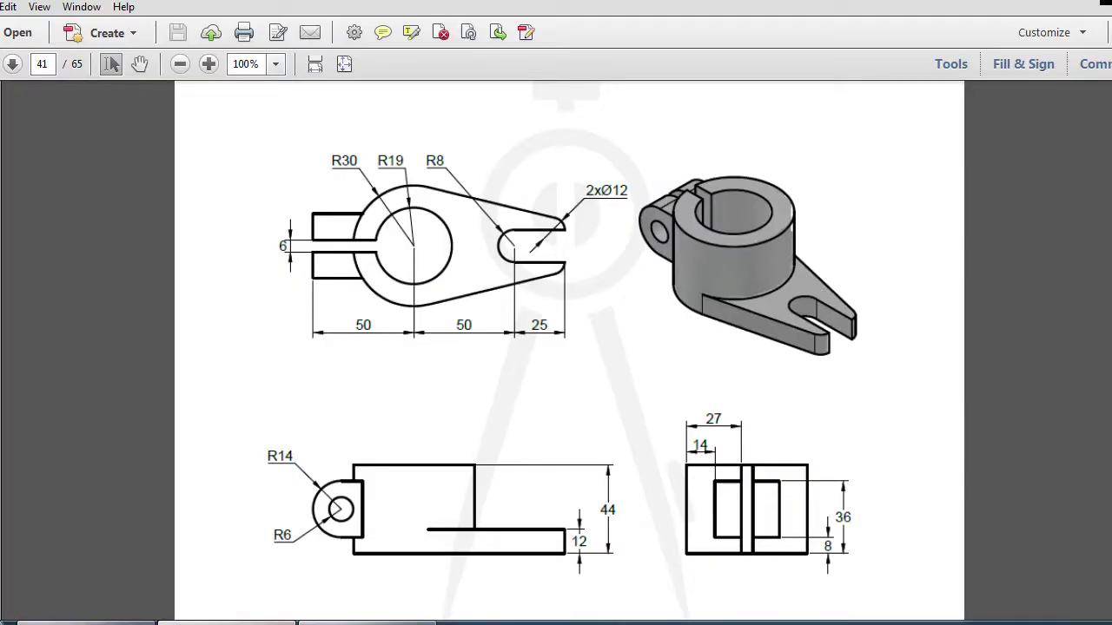
click(345, 623)
scroll(624, 243, up, 4)
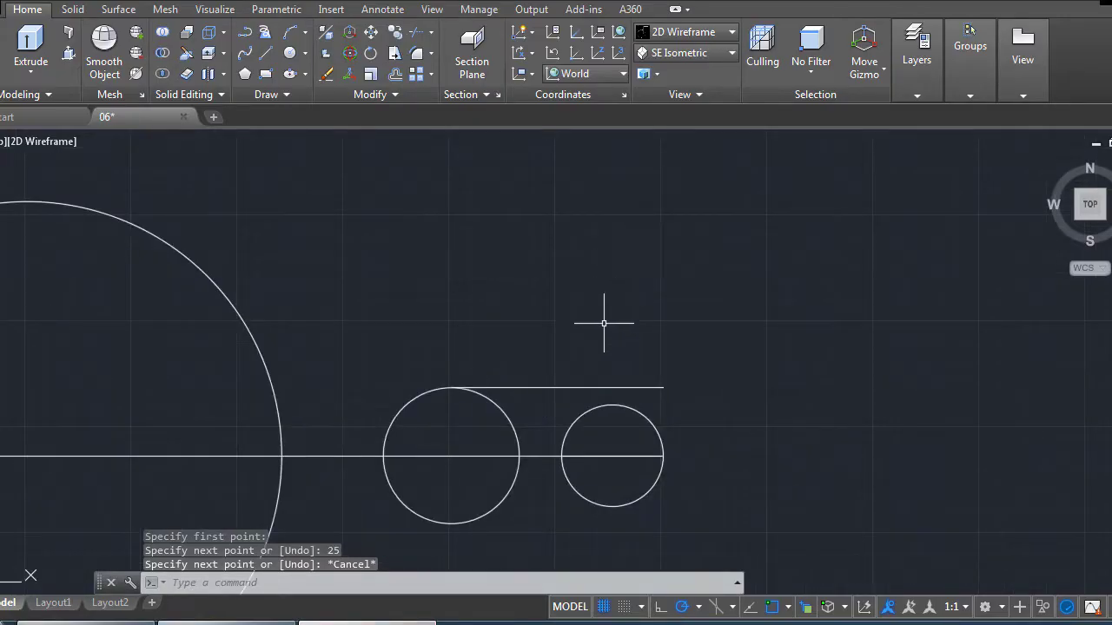
Move the right radius-6 circle 8 units up.
click(371, 32)
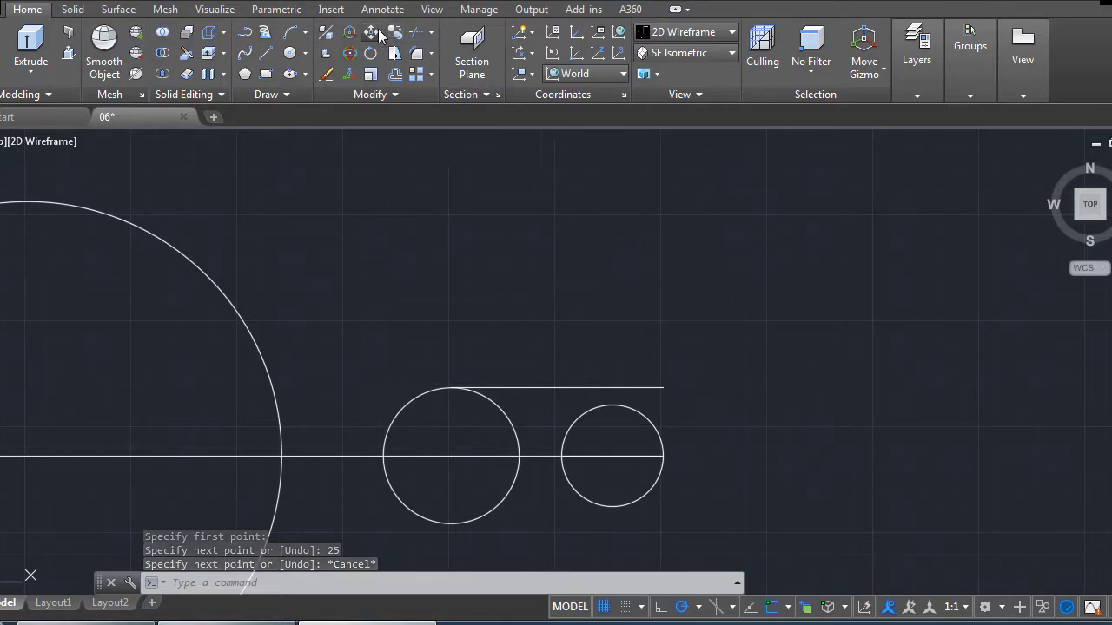
click(647, 417)
key(Return)
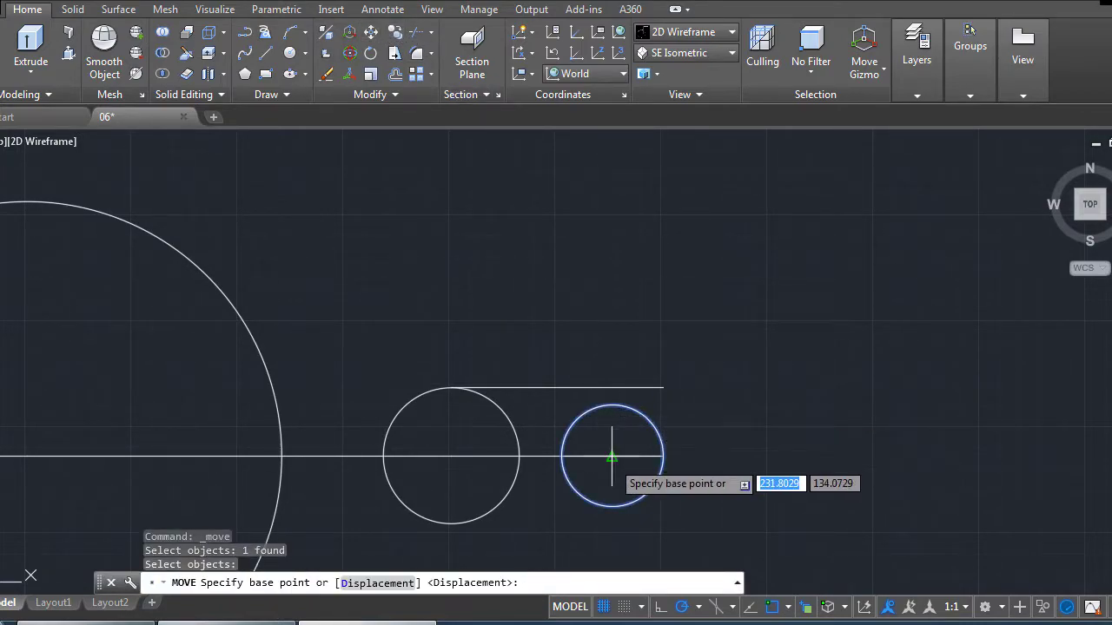
click(613, 455)
text(8)
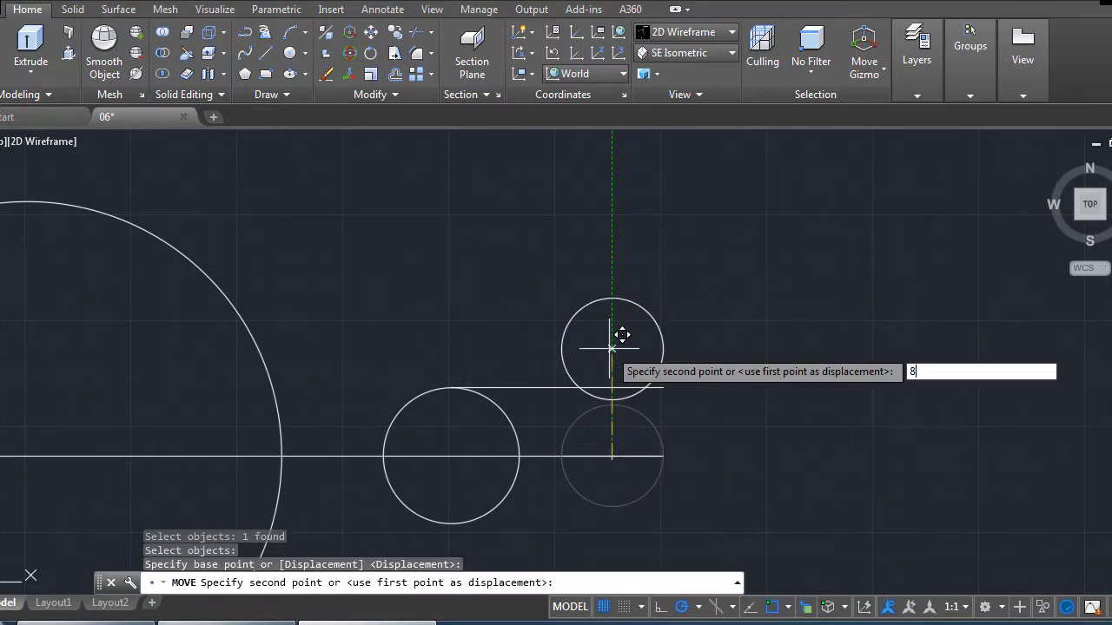
key(Return)
scroll(728, 430, down, 2)
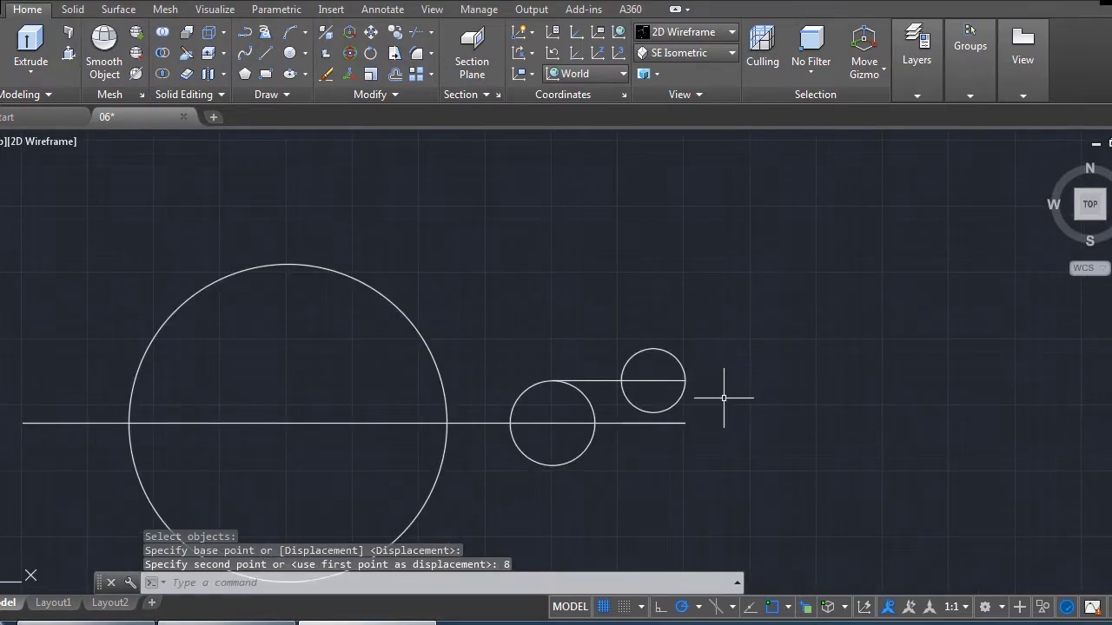
scroll(706, 387, down, 2)
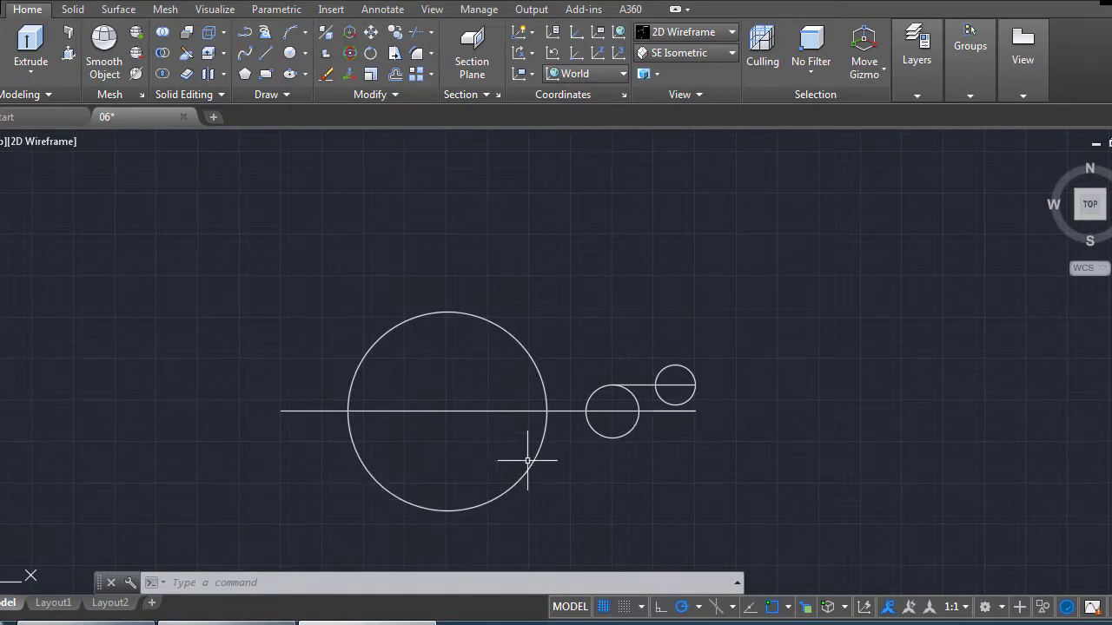
click(271, 53)
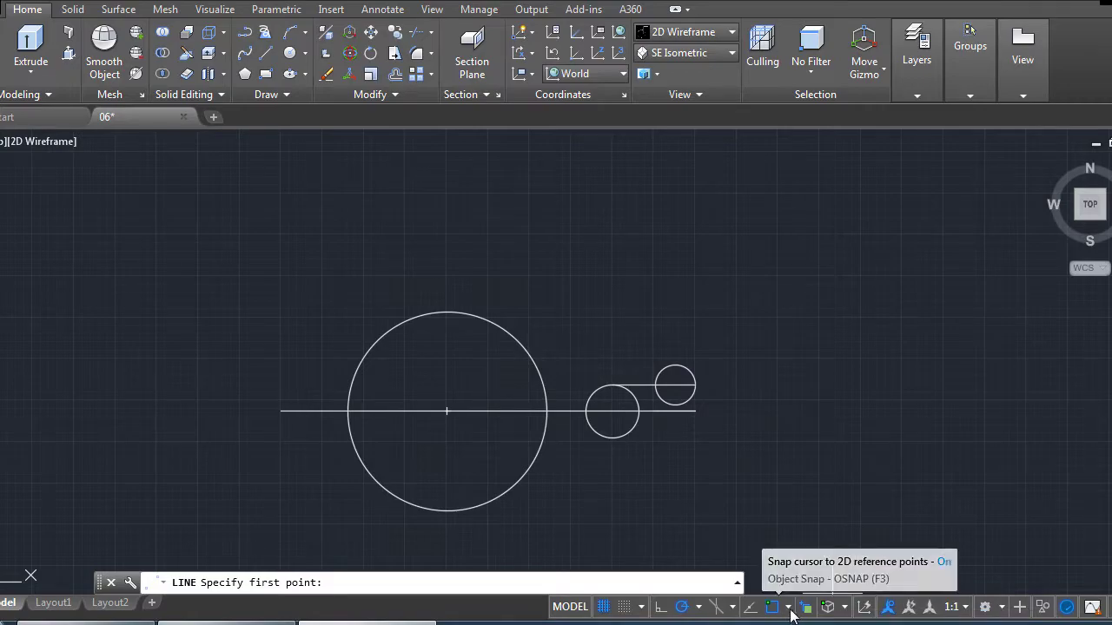
Draw a line tangent to the radius-30 circle and the raised radius-6 circle.
click(788, 607)
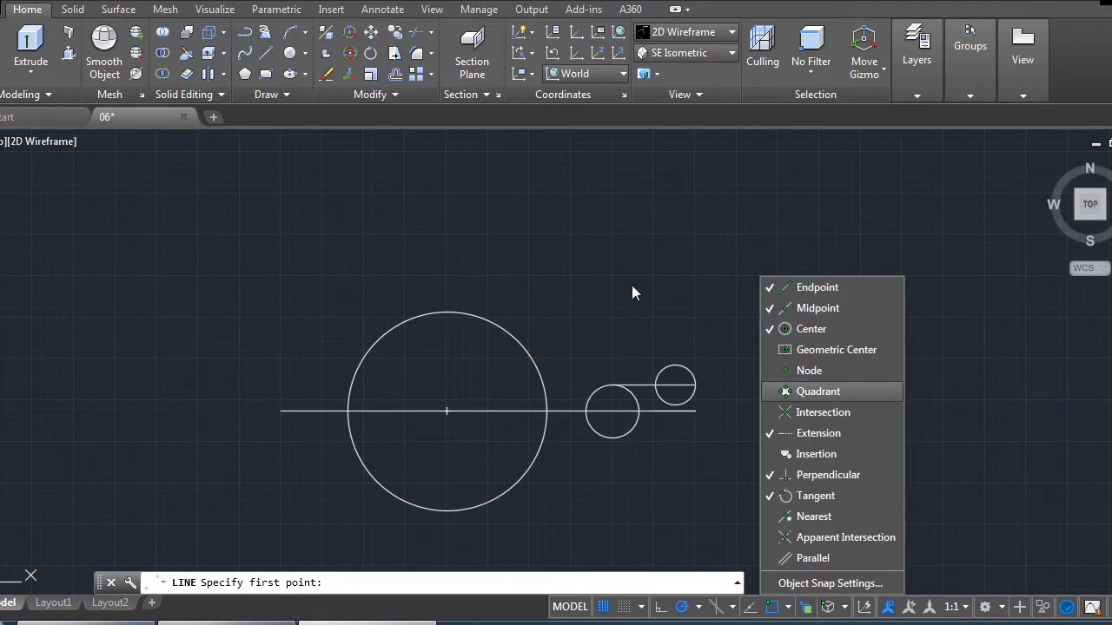
click(799, 391)
shift+right_click(460, 325)
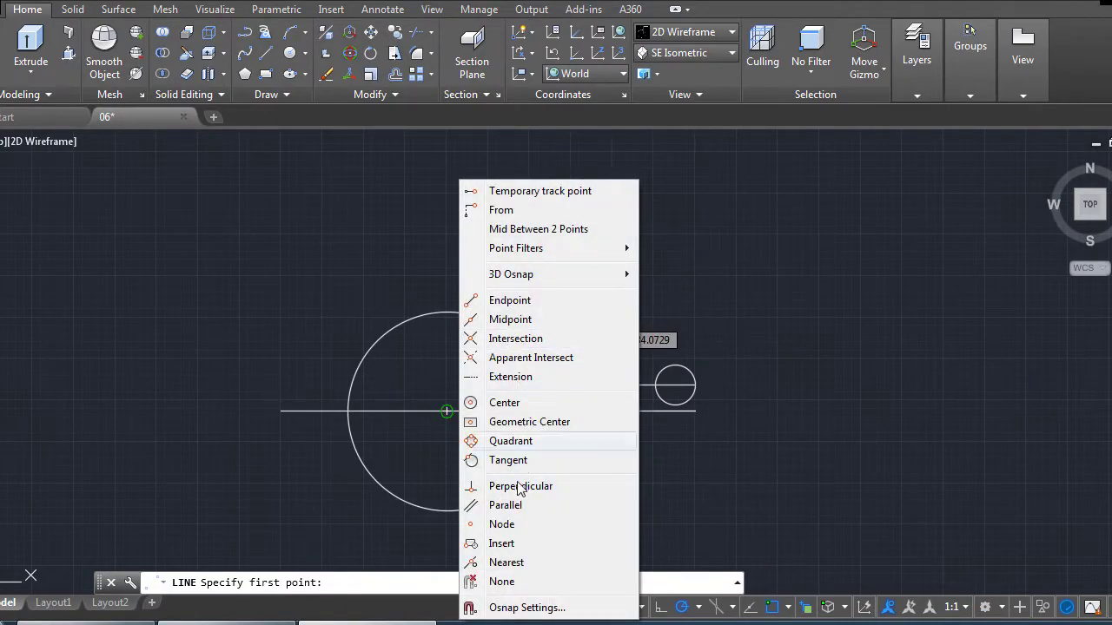
click(488, 460)
click(449, 311)
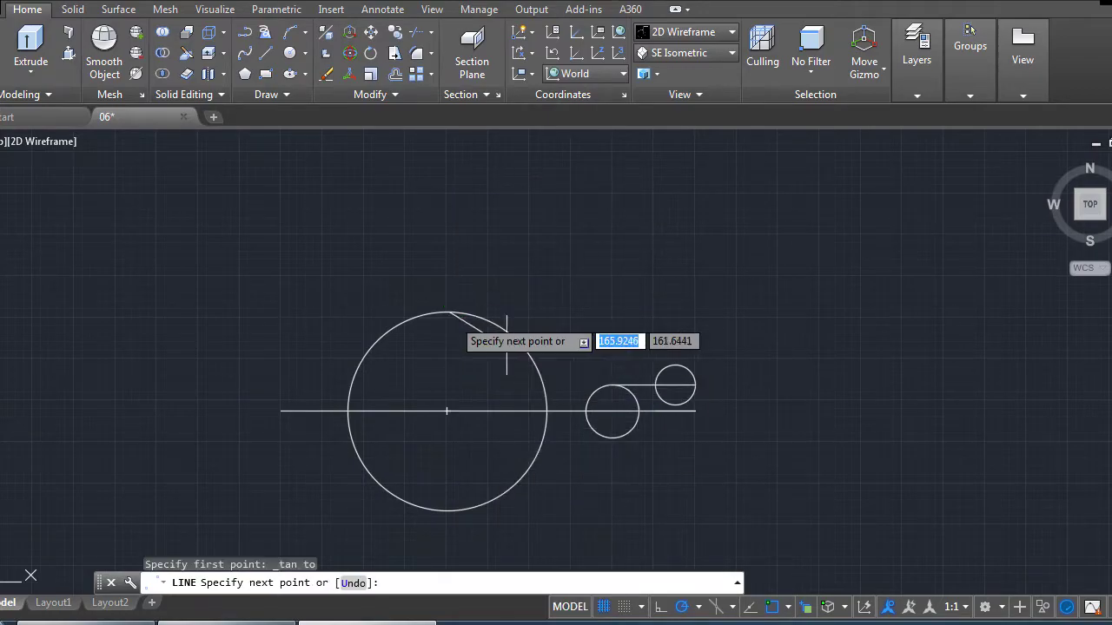
shift+right_click(682, 371)
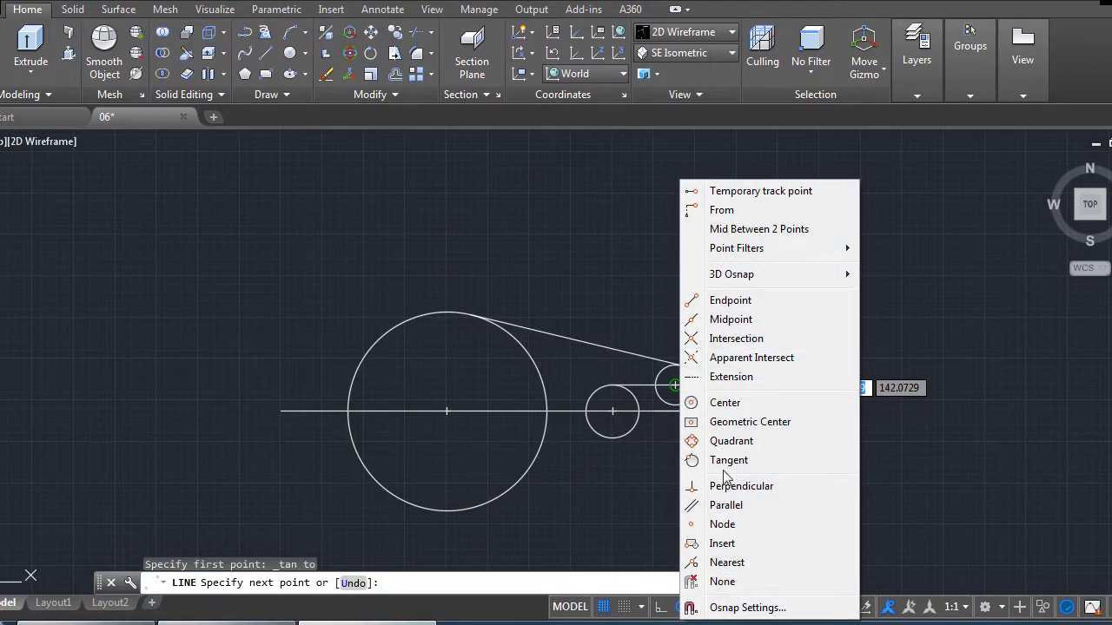
click(728, 461)
click(682, 370)
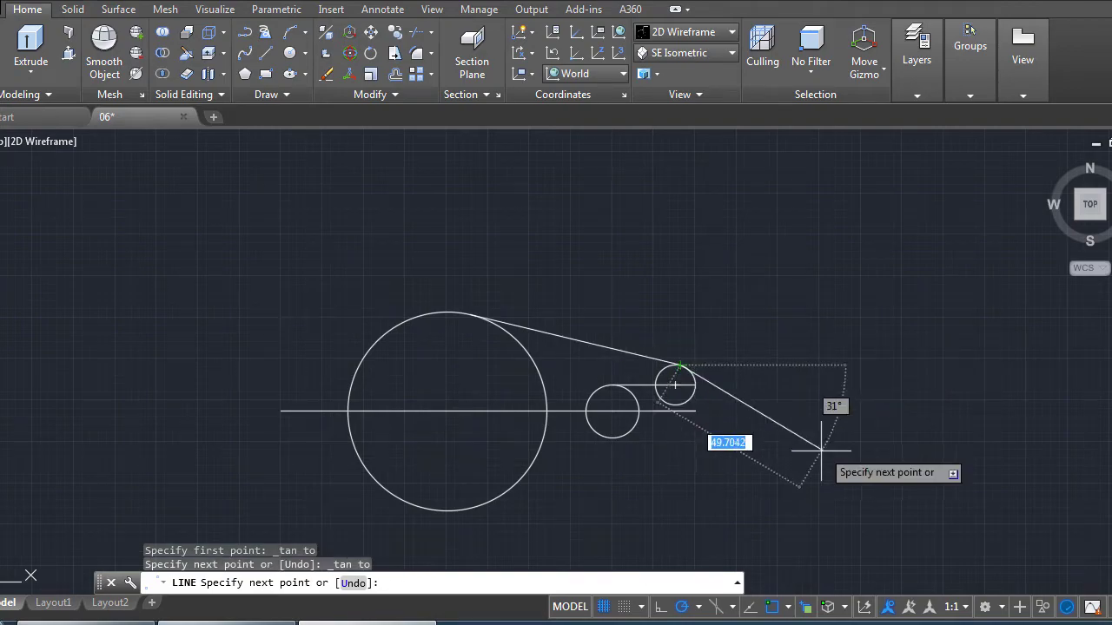
key(Return)
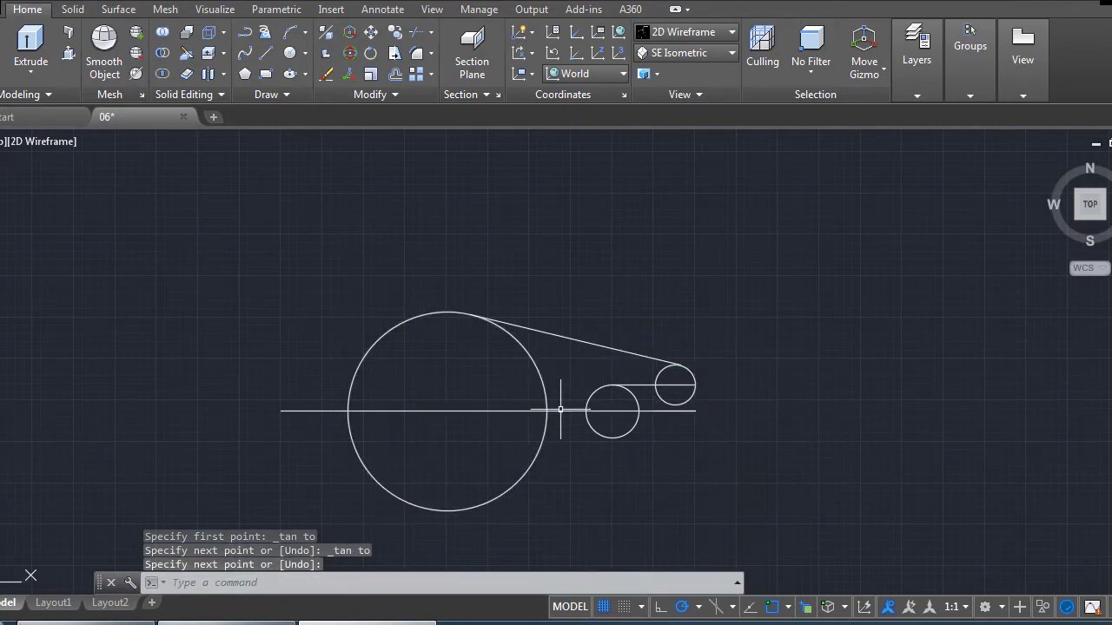
Erase the horizontal guide line pieces right of the big circle's centre.
click(695, 439)
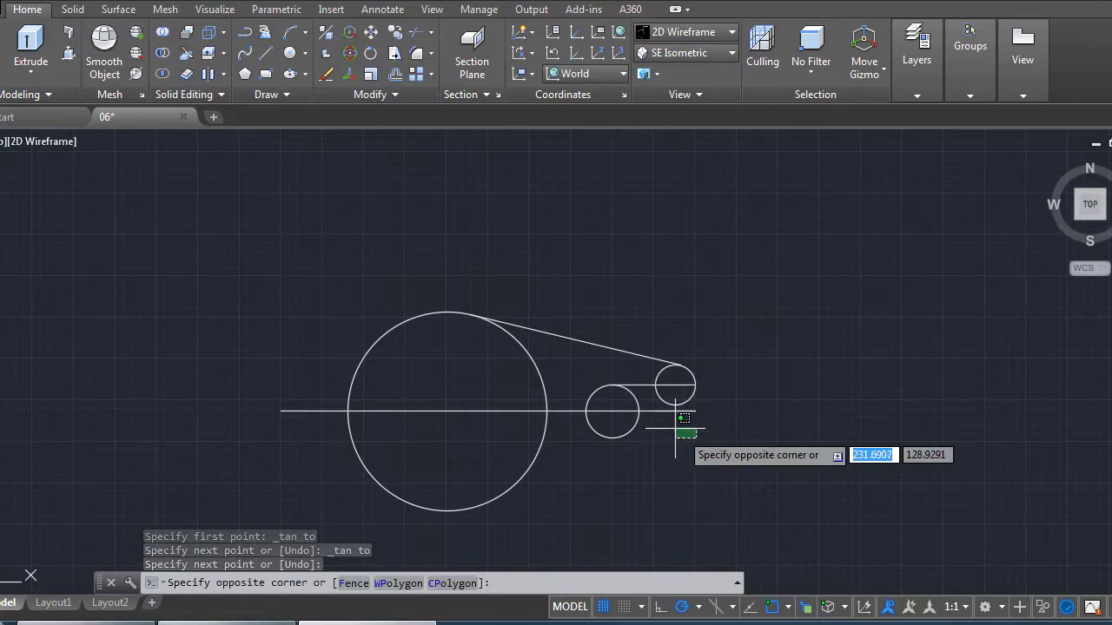
click(655, 411)
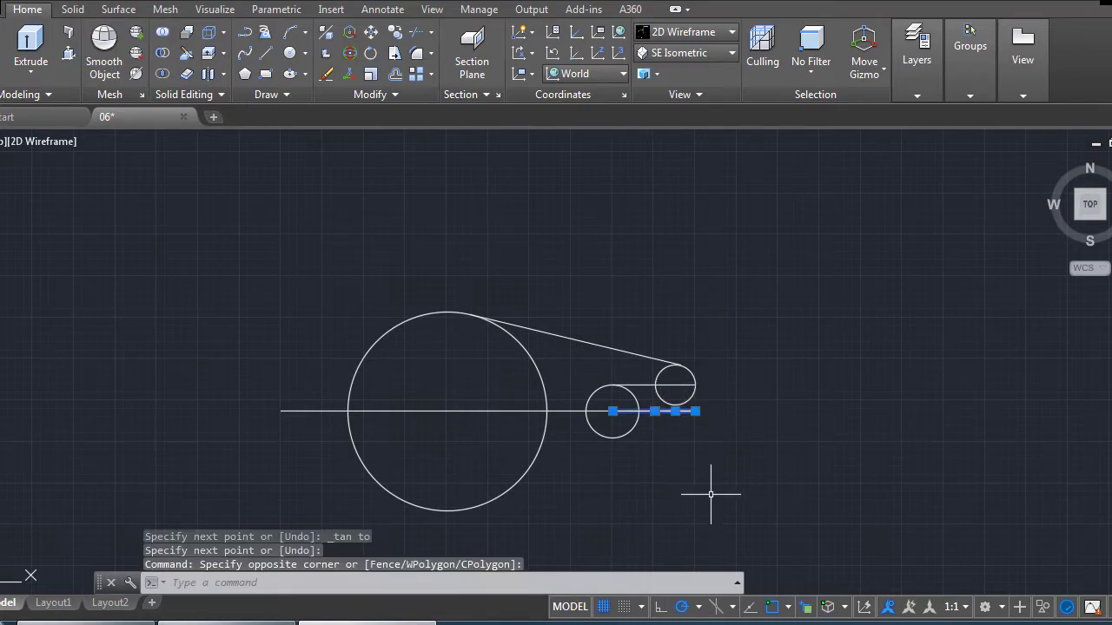
key(Delete)
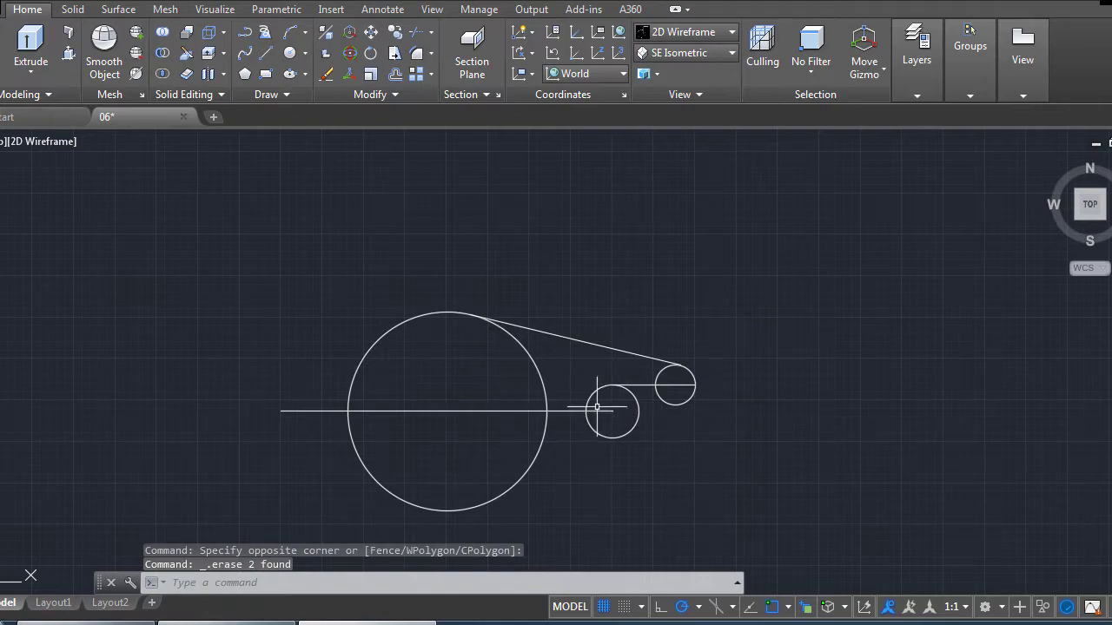
click(599, 411)
key(Delete)
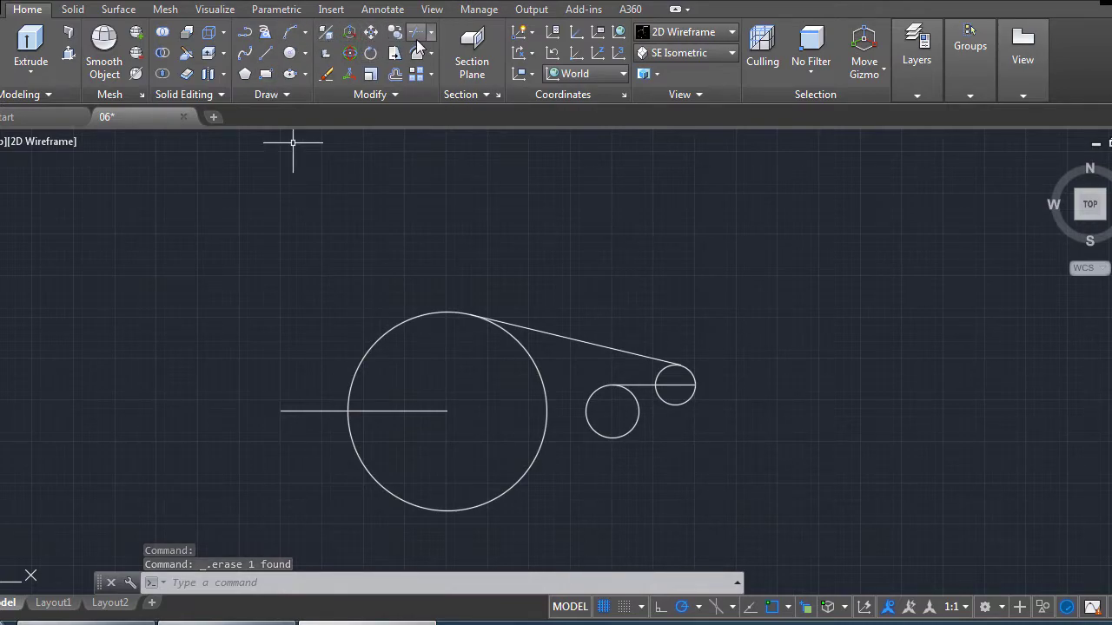
Trim the line inside the raised circle and its unneeded arc to round the arm tip.
click(416, 31)
click(732, 476)
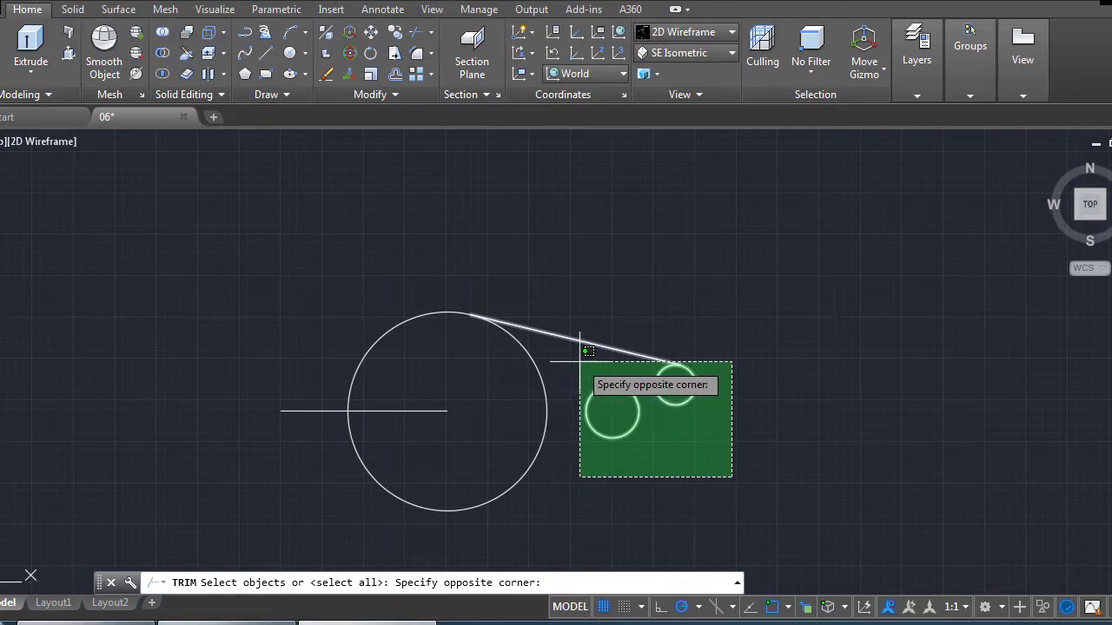
click(579, 341)
key(Return)
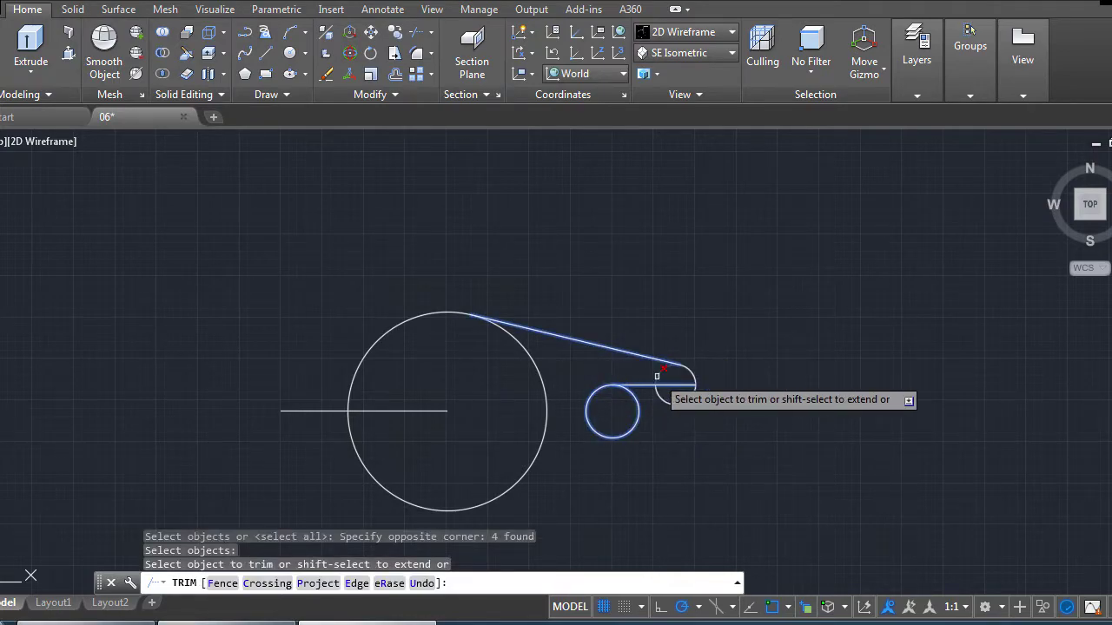
click(664, 384)
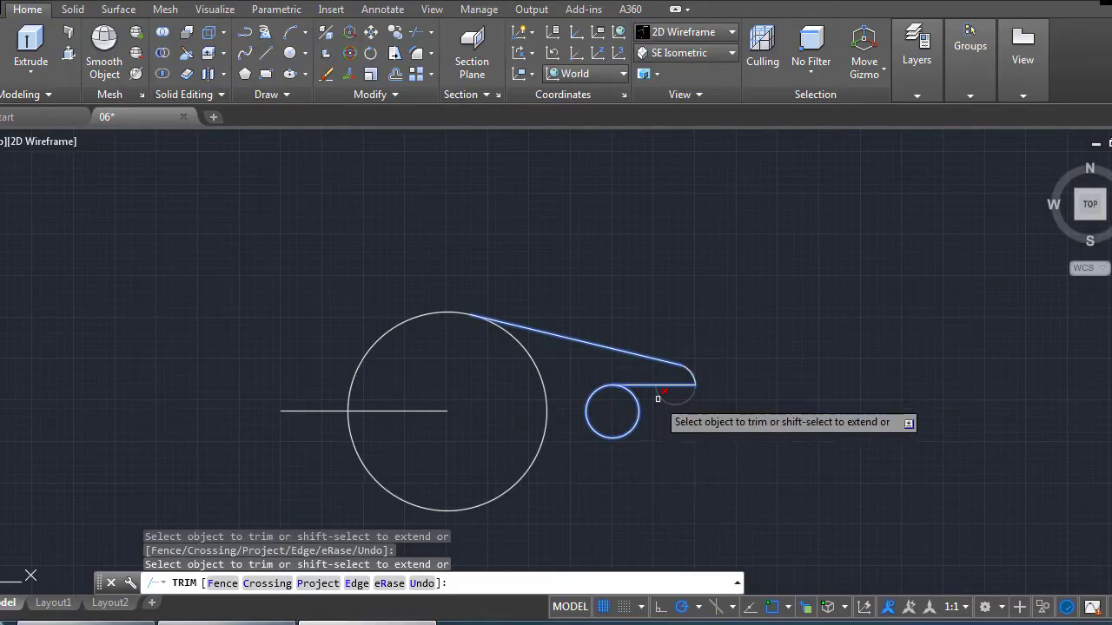
click(660, 392)
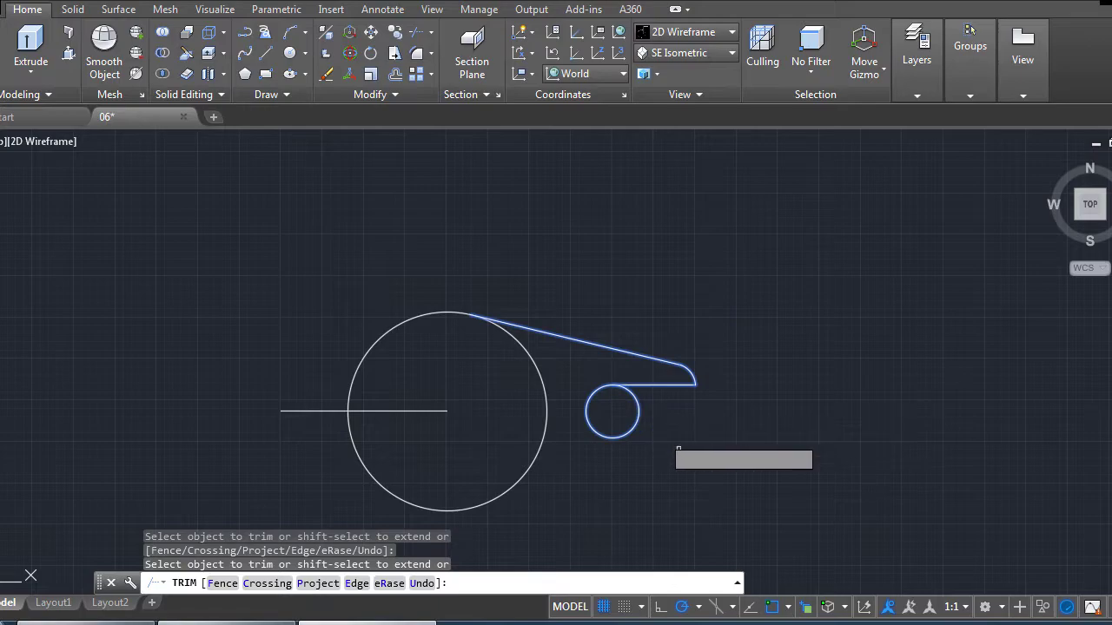
key(Return)
scroll(612, 304, down, 2)
scroll(607, 308, up, 2)
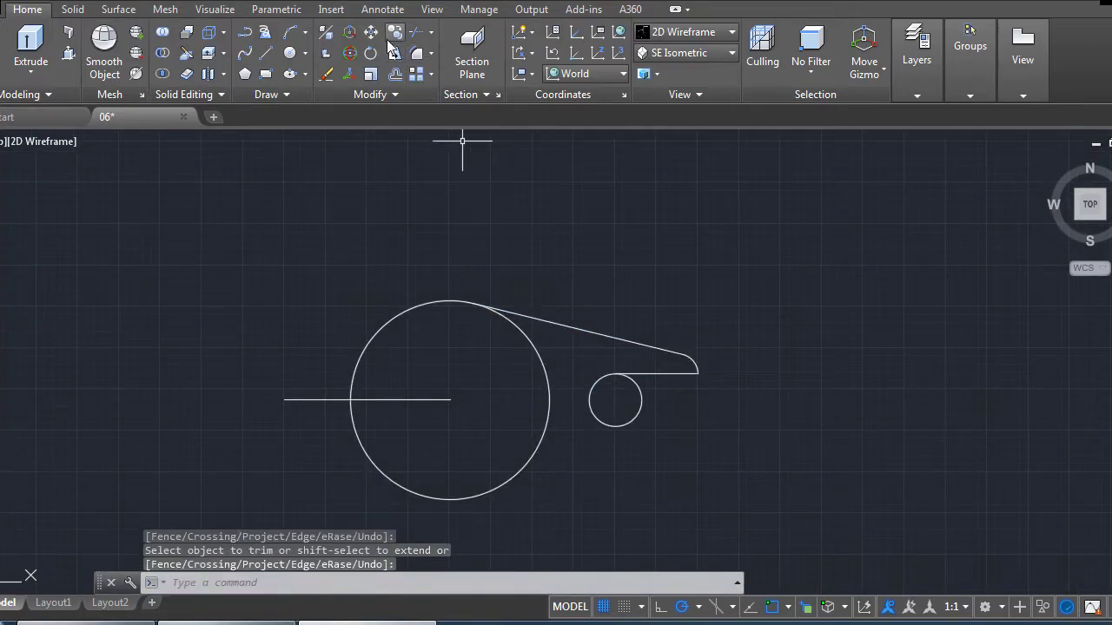
click(405, 91)
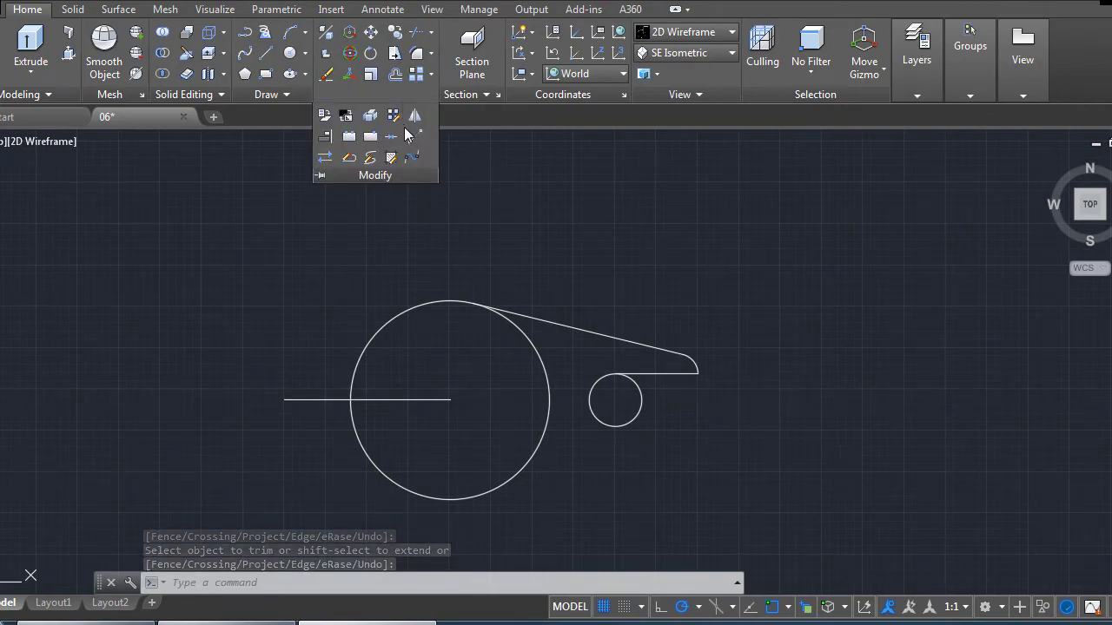
Mirror the arm outline about the axis through both circle centres, keeping the original.
click(416, 123)
click(762, 288)
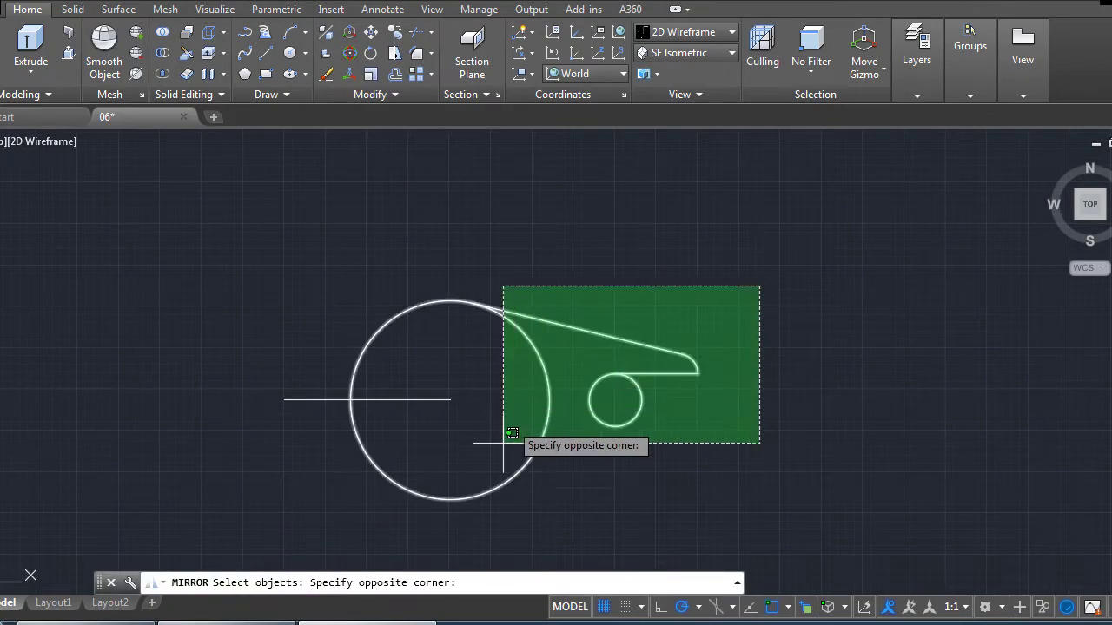
click(509, 447)
key(Return)
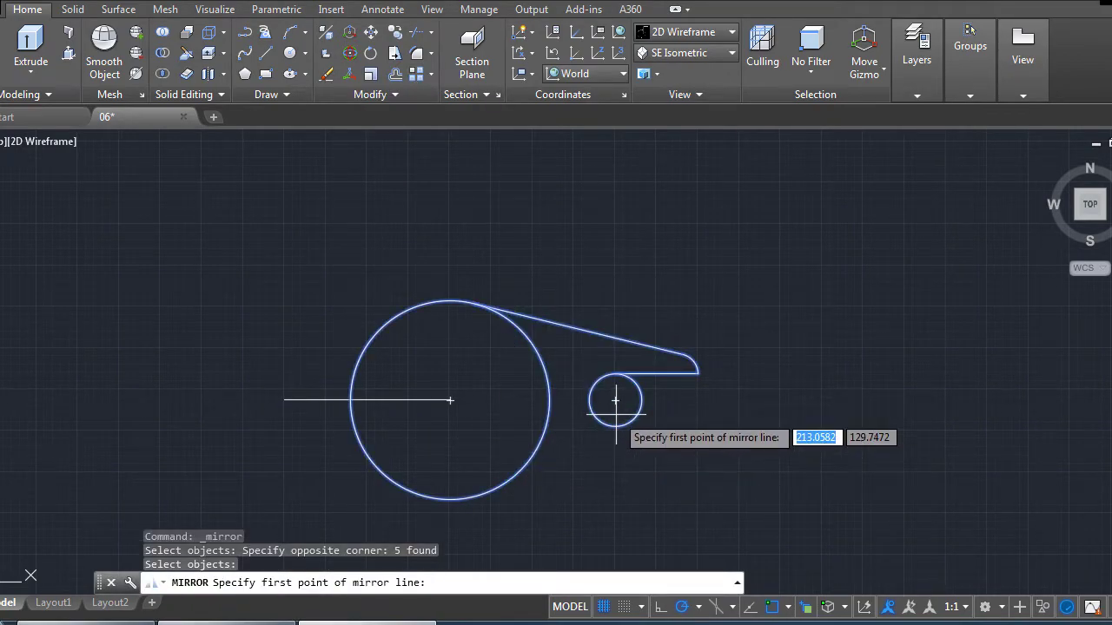
click(615, 400)
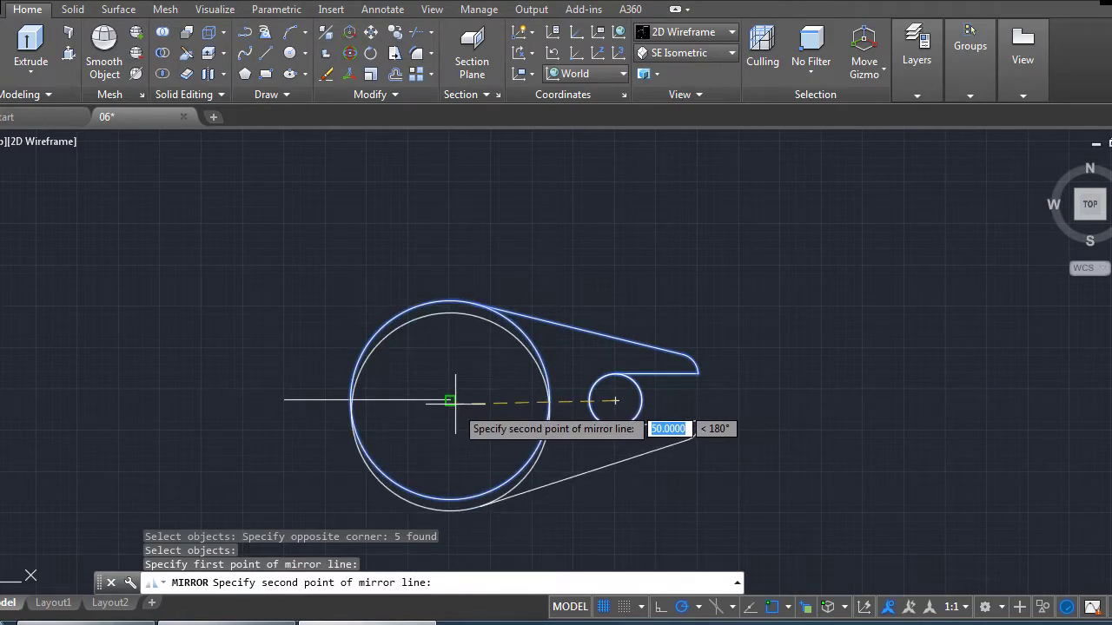
click(384, 399)
key(Return)
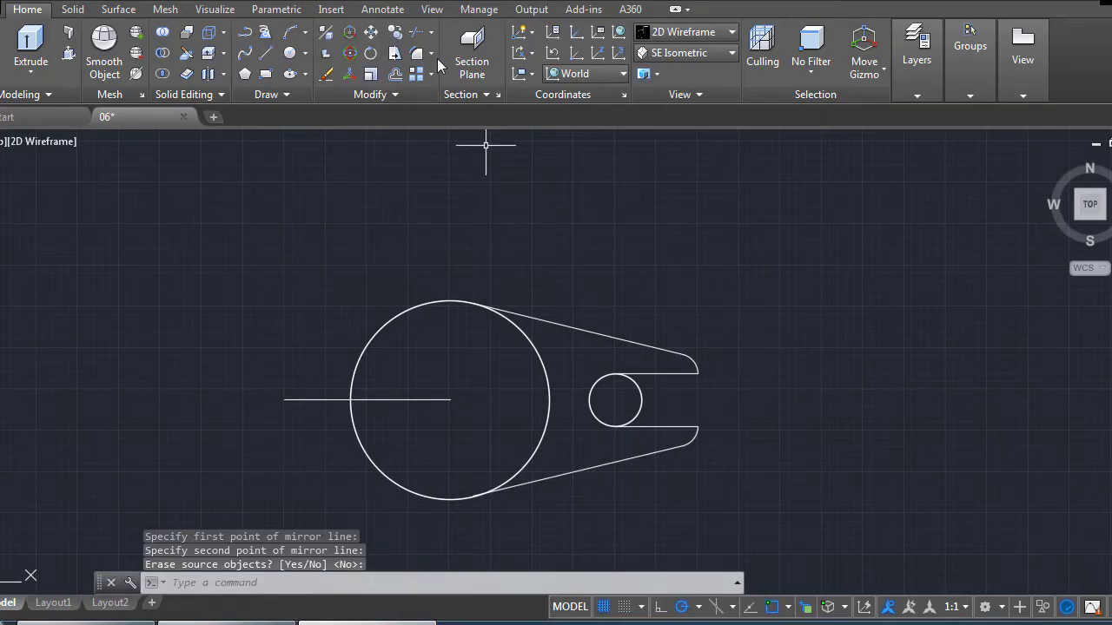
click(419, 32)
Trim both right-hand arcs off the radius-8 circle so the arm end becomes an open U-slot.
click(714, 313)
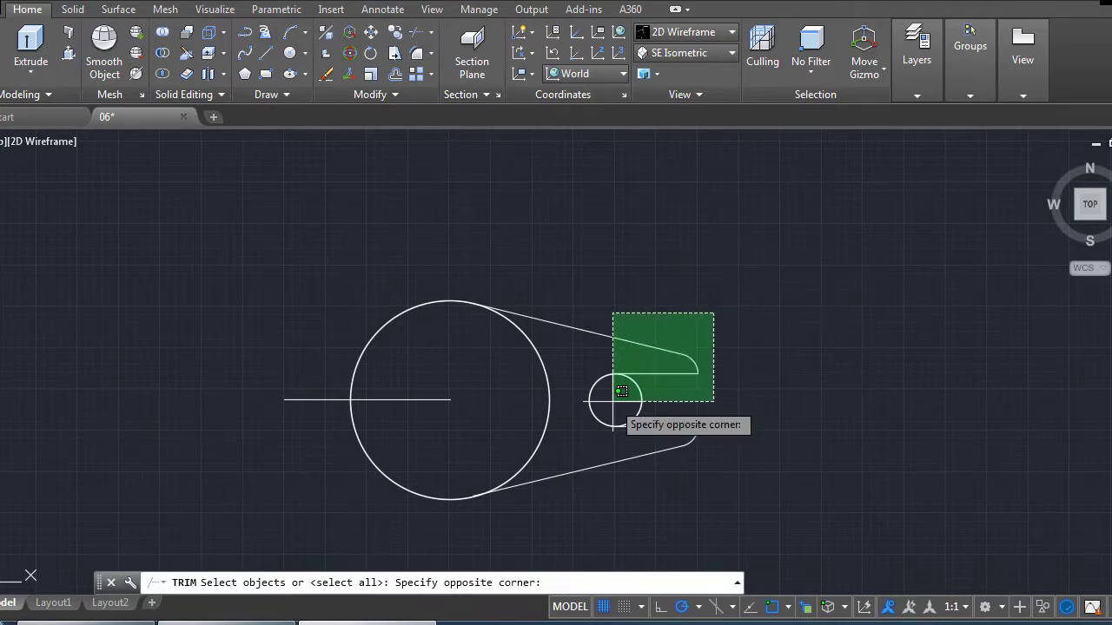
click(585, 424)
key(Return)
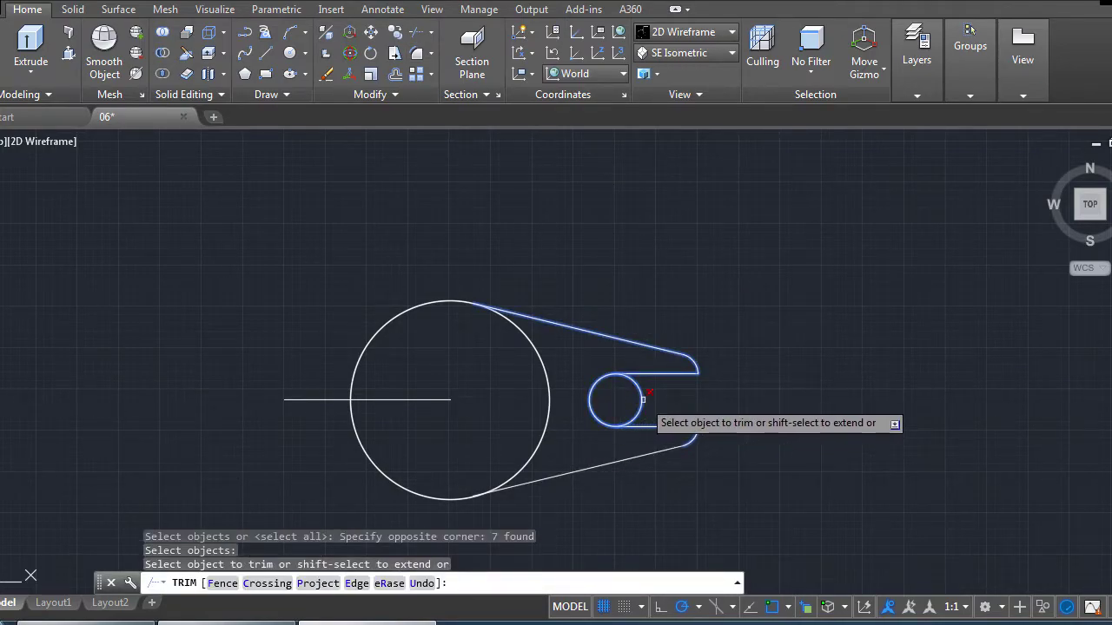
click(651, 393)
click(662, 398)
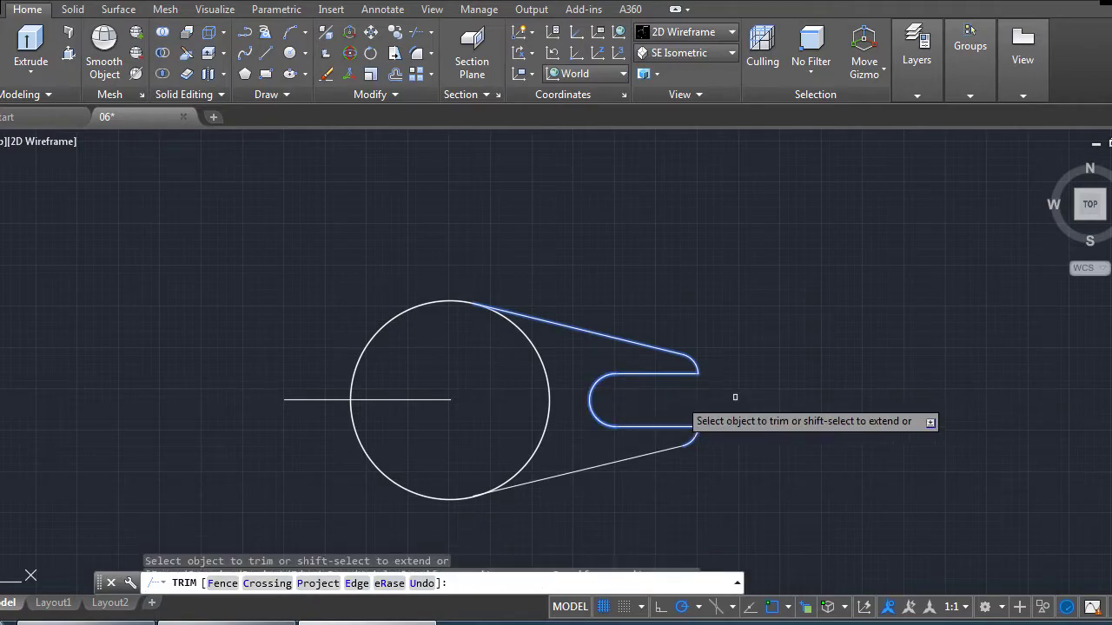
key(Return)
scroll(719, 289, down, 2)
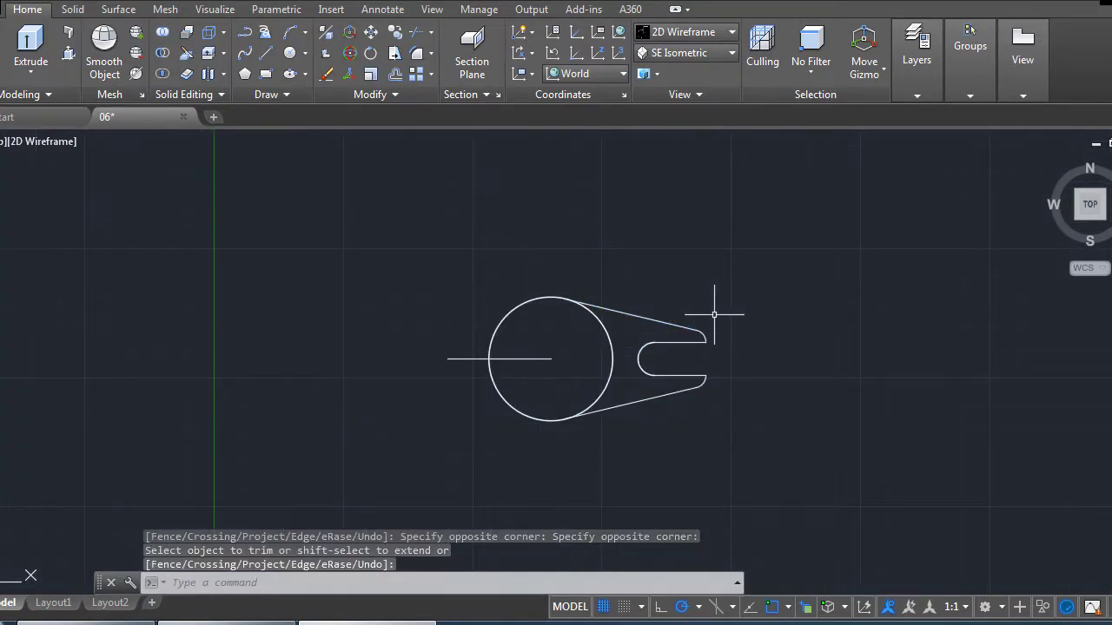
click(227, 623)
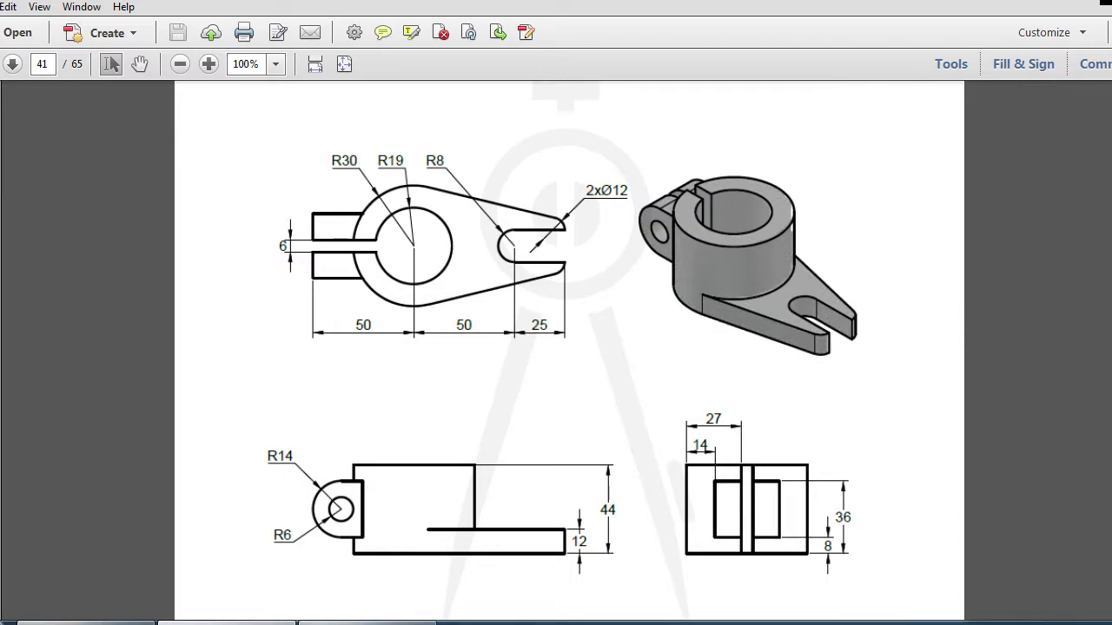
Draw a radius-19 bore circle on the ring's centre, checking it against the reference drawing.
key(alt+Tab)
click(289, 53)
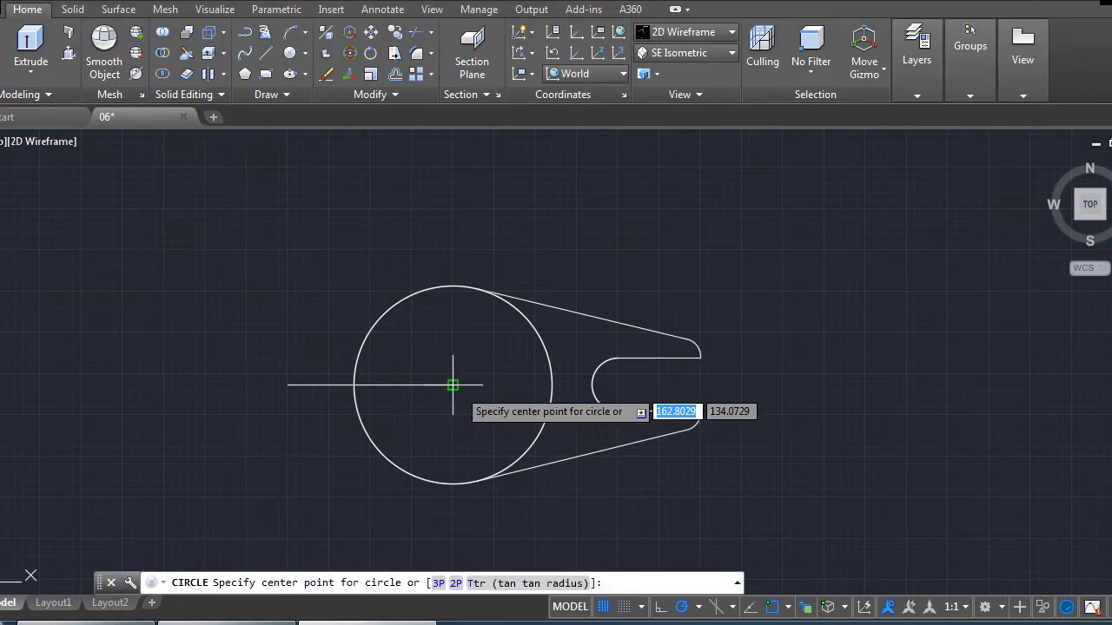
click(453, 385)
text(19)
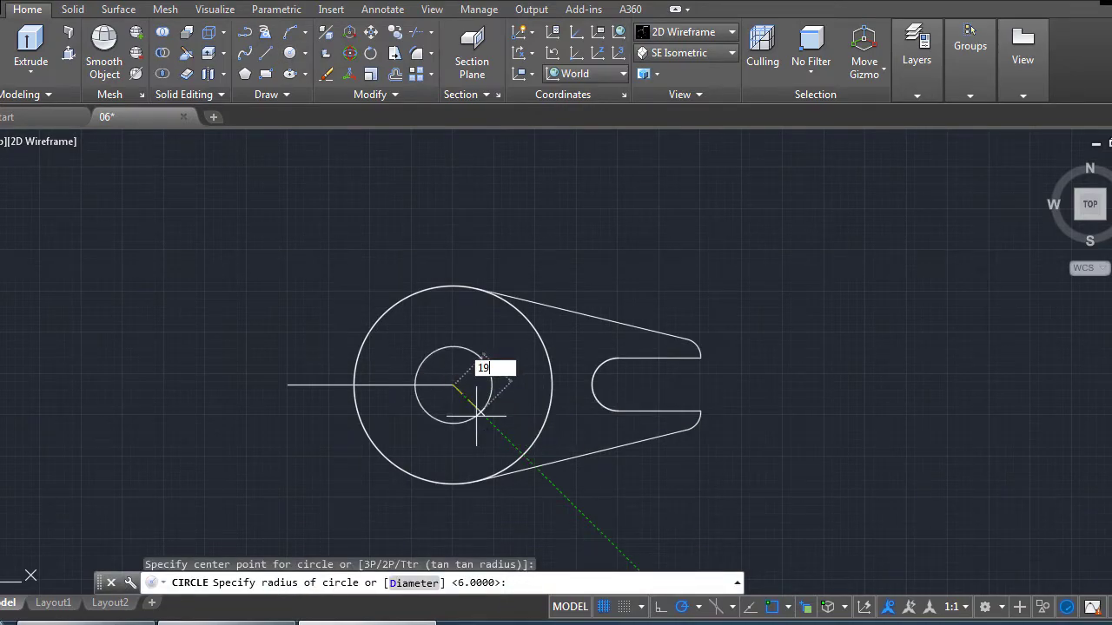
key(Return)
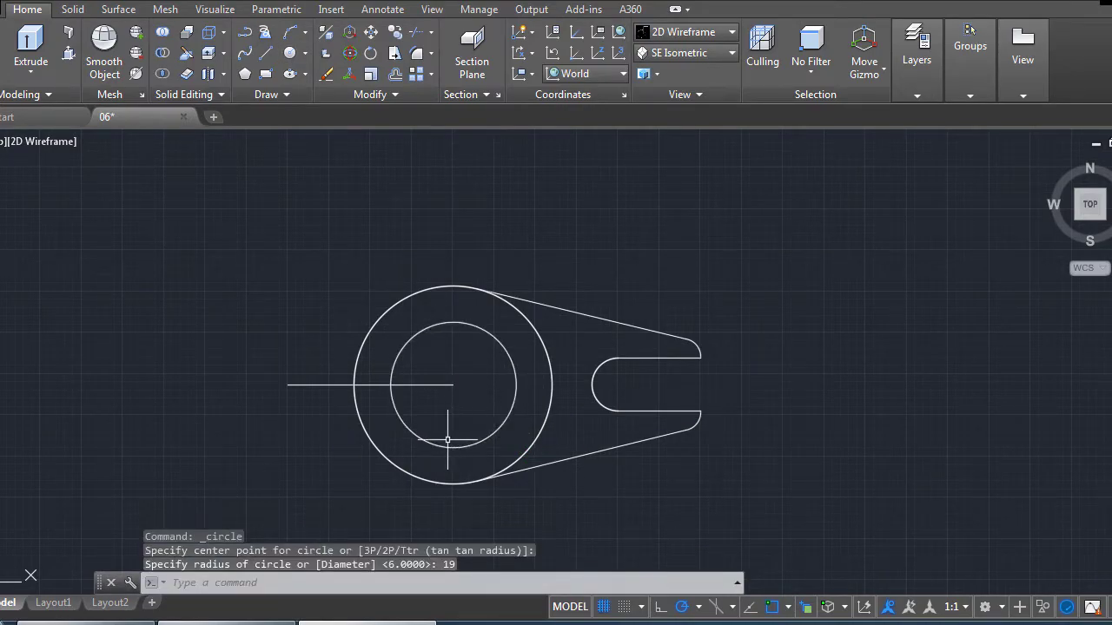
key(alt+Tab)
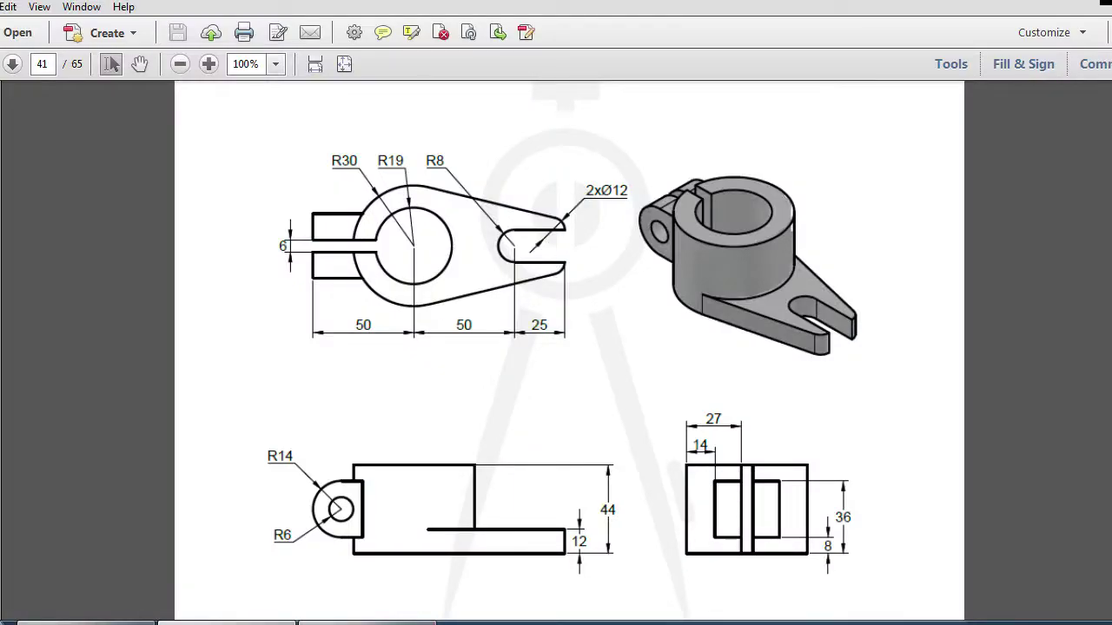
key(alt+Tab)
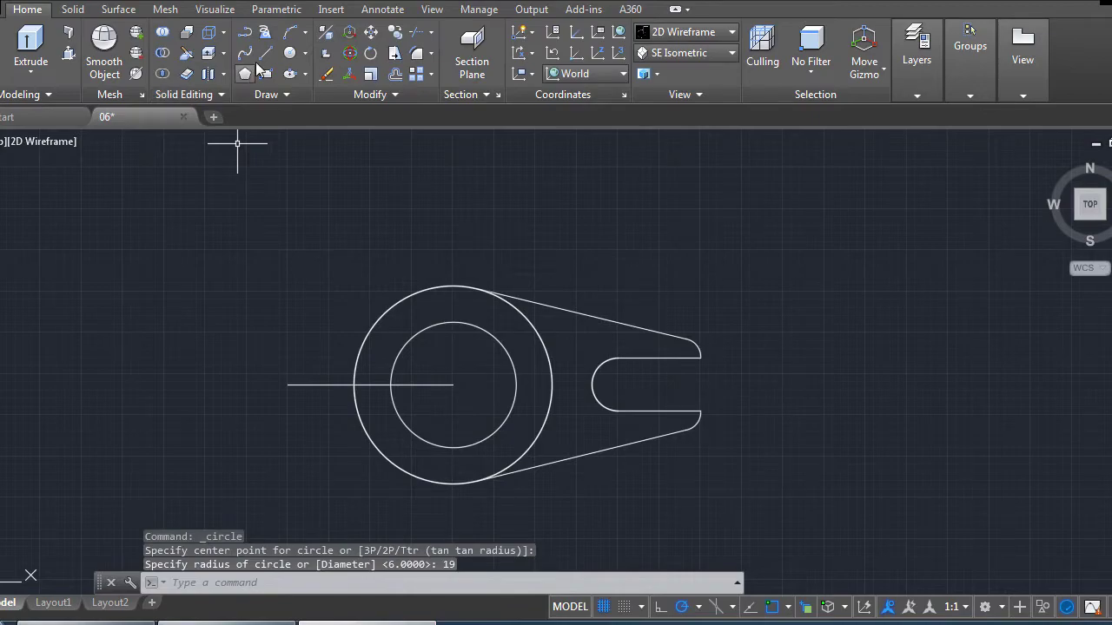
text(l)
key(Return)
Start the slot outline: up 3 from the centre line's end, right 50 to the ring centre, then down 6.
scroll(293, 382, up, 2)
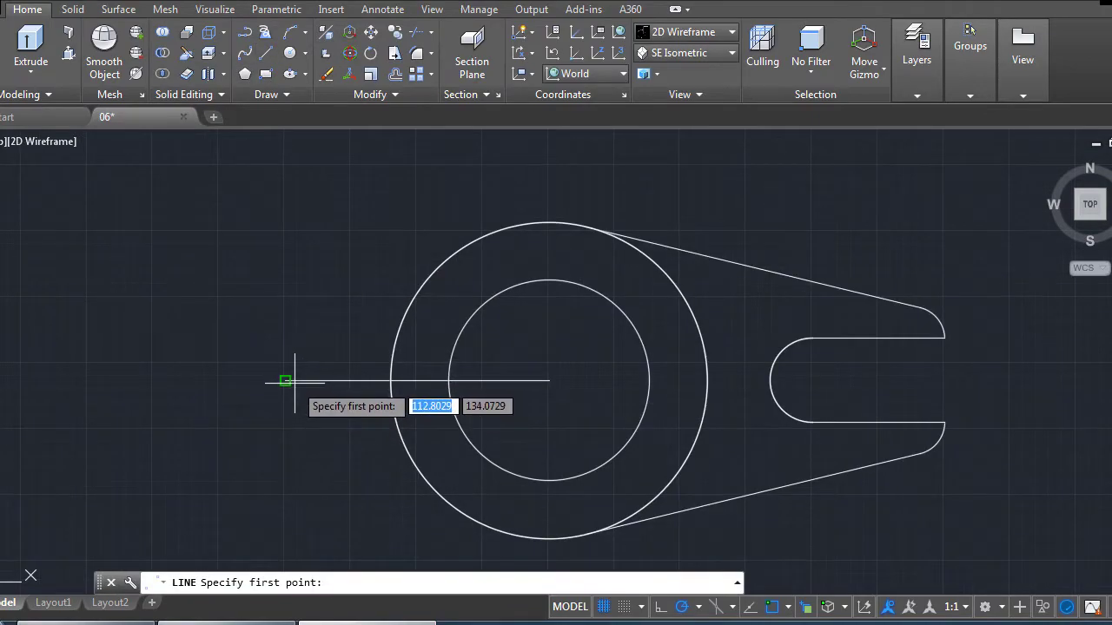
click(285, 380)
text(3)
key(Return)
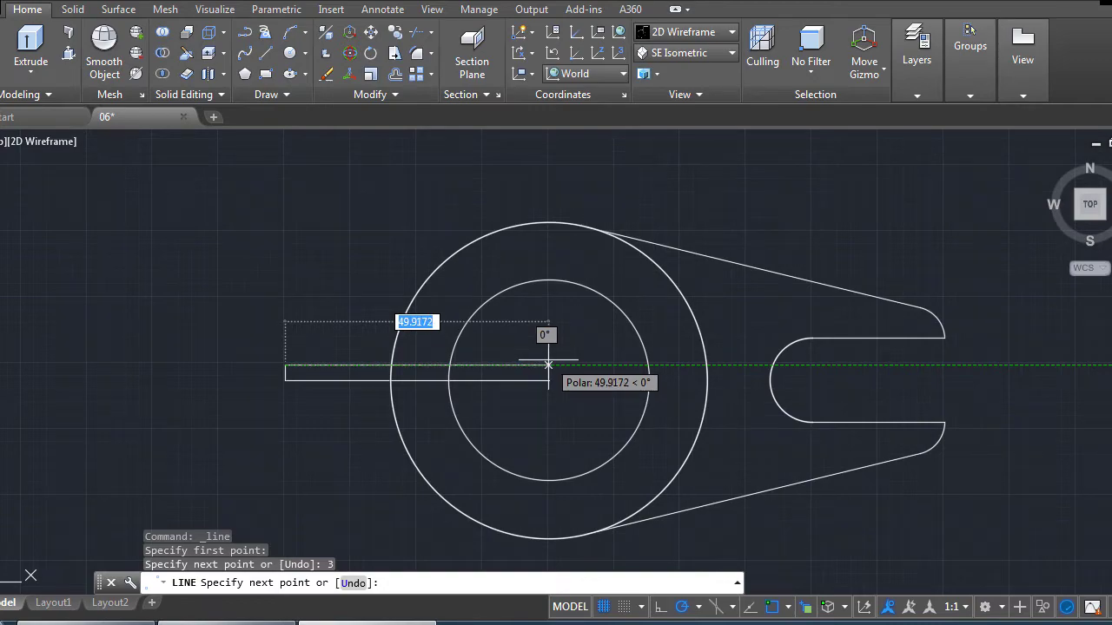
key(alt+Tab)
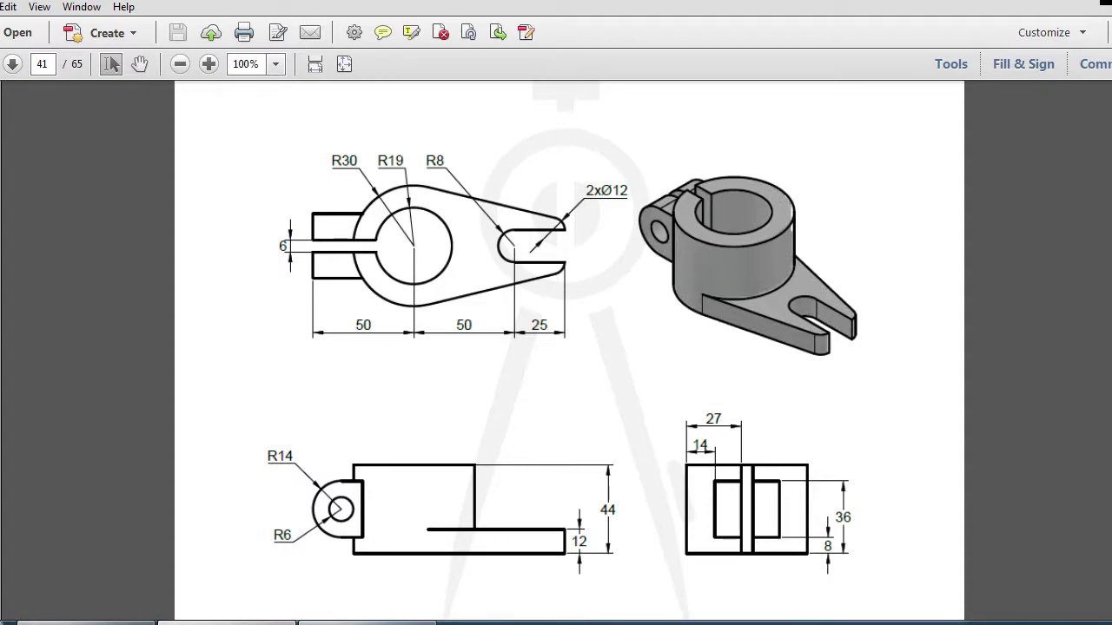
key(alt+Tab)
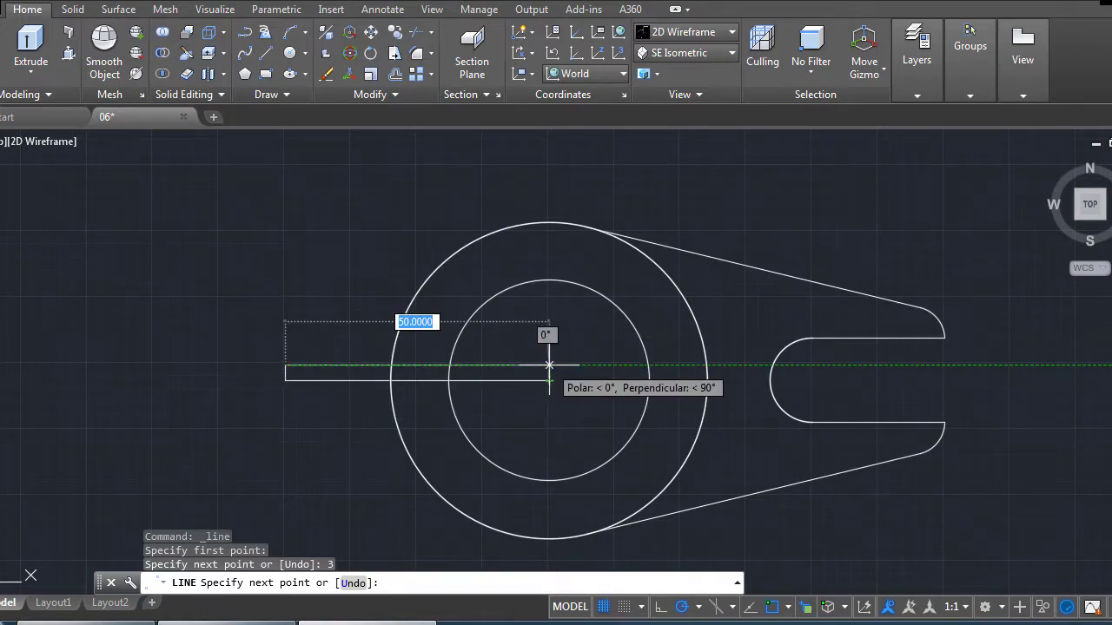
click(549, 366)
text(3)
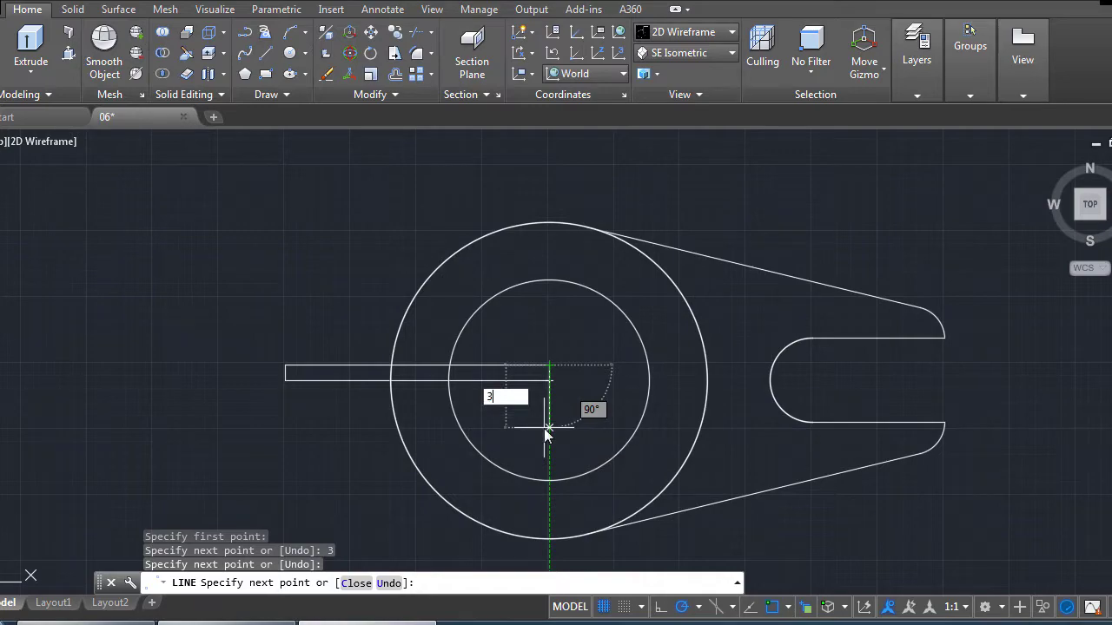
key(Return)
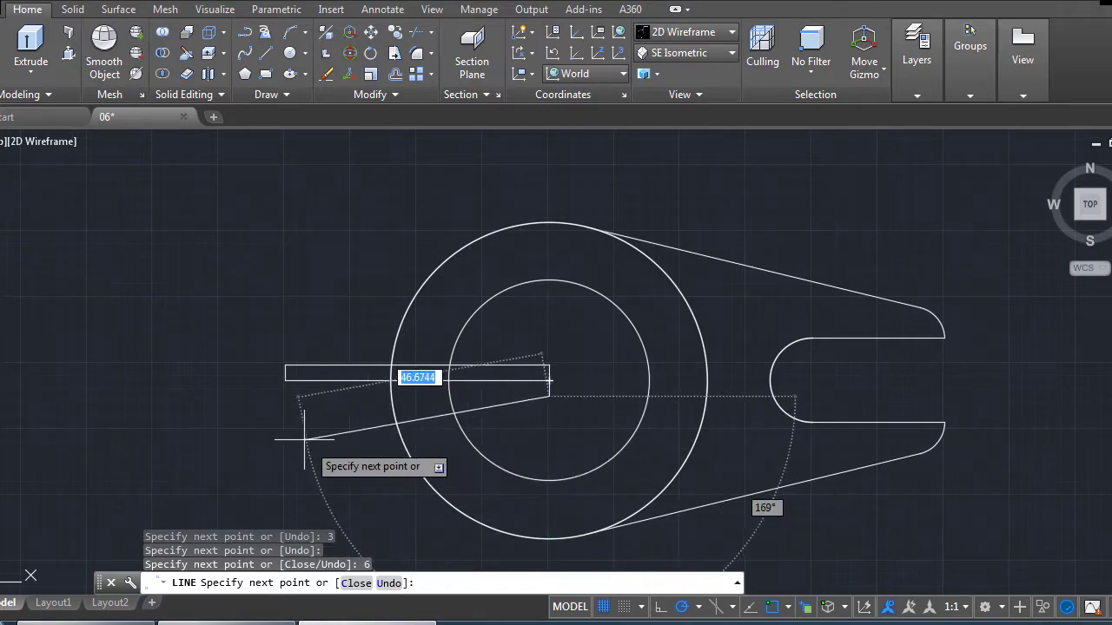
Run the slot's bottom edge back left, close its end, and delete the stray centre line inside.
scroll(521, 396, up, 2)
scroll(528, 385, up, 3)
scroll(640, 426, up, 2)
scroll(636, 447, down, 3)
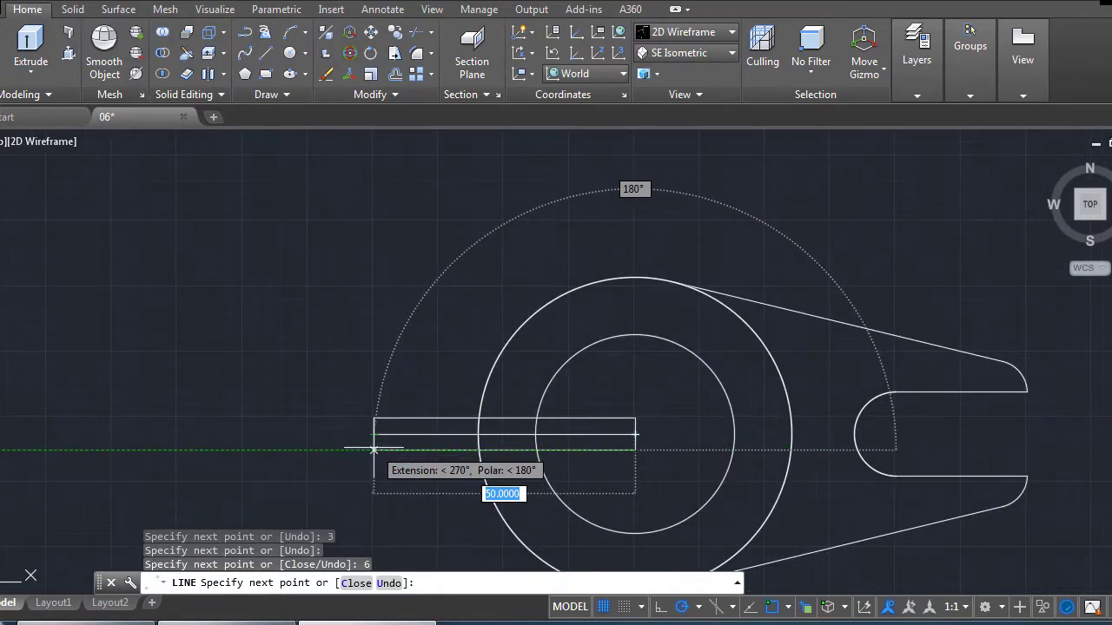
click(374, 449)
click(374, 434)
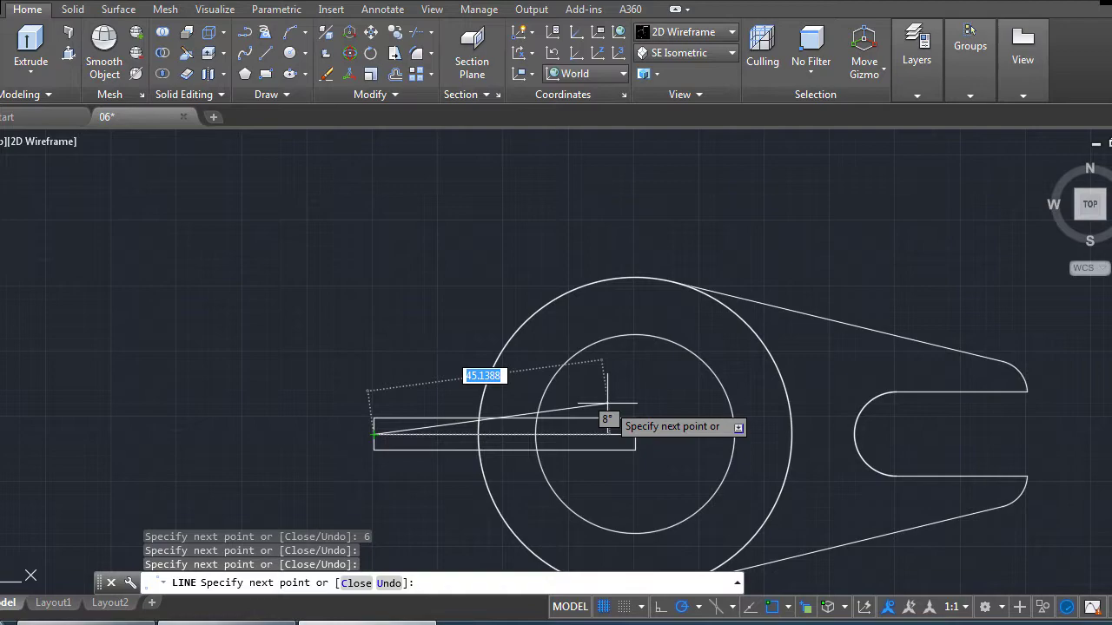
click(630, 433)
key(Return)
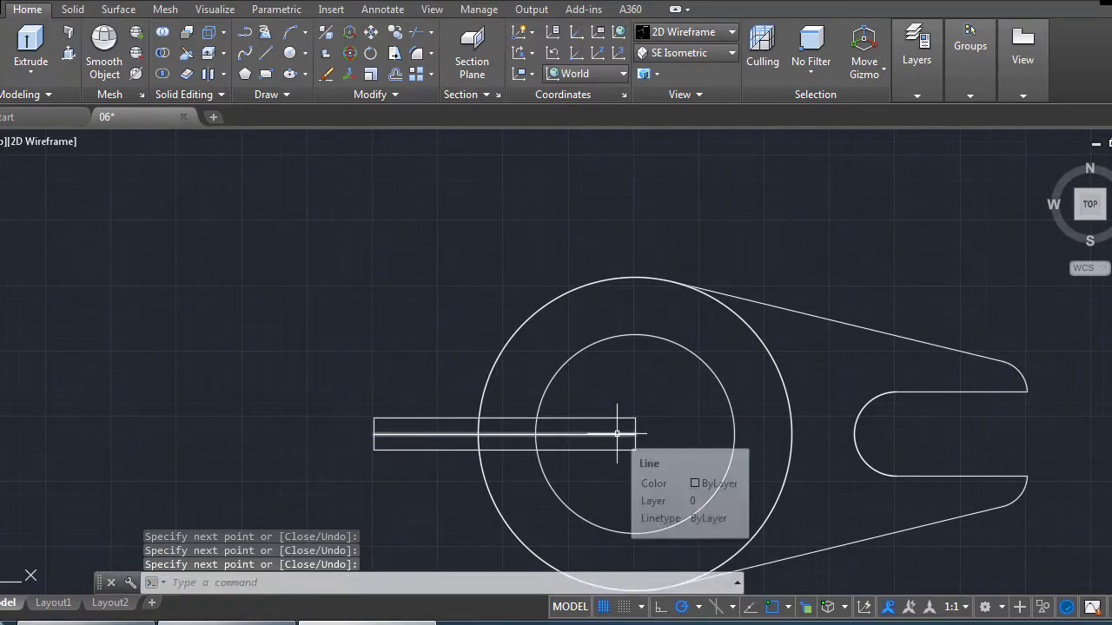
click(617, 434)
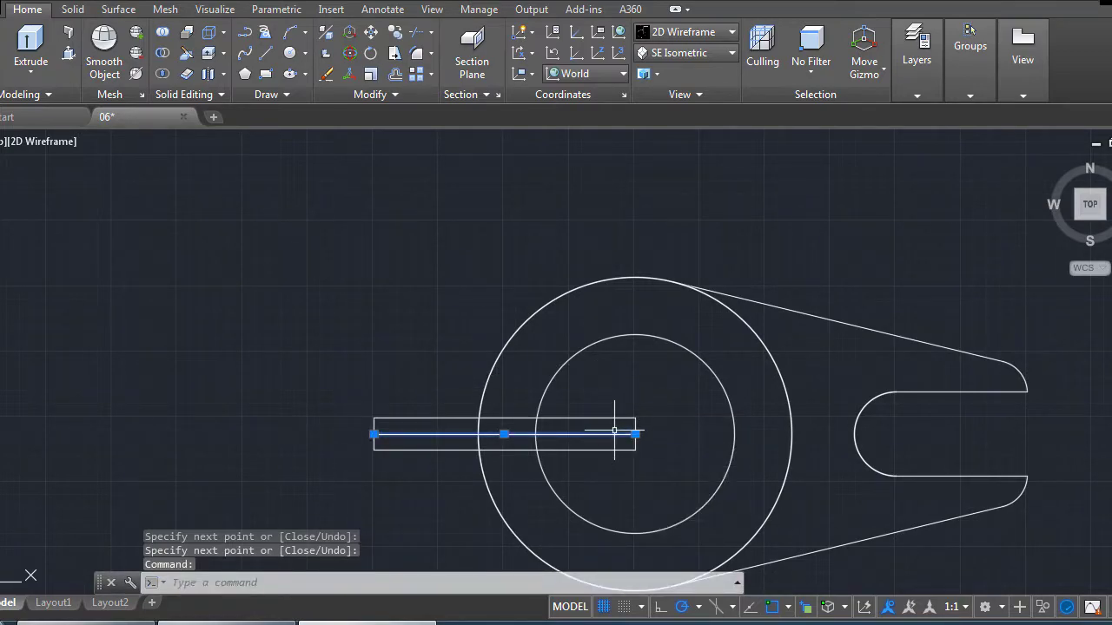
key(Delete)
scroll(582, 370, down, 2)
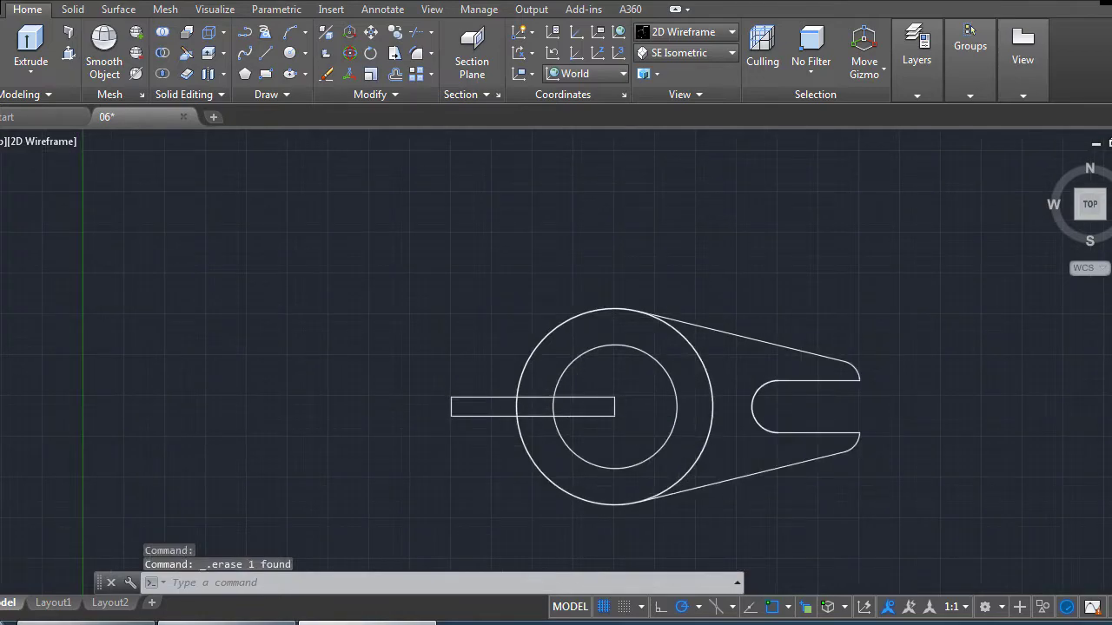
Trim the slot end and the bore arc where they overlap so the slot opens into the bore.
scroll(637, 402, up, 2)
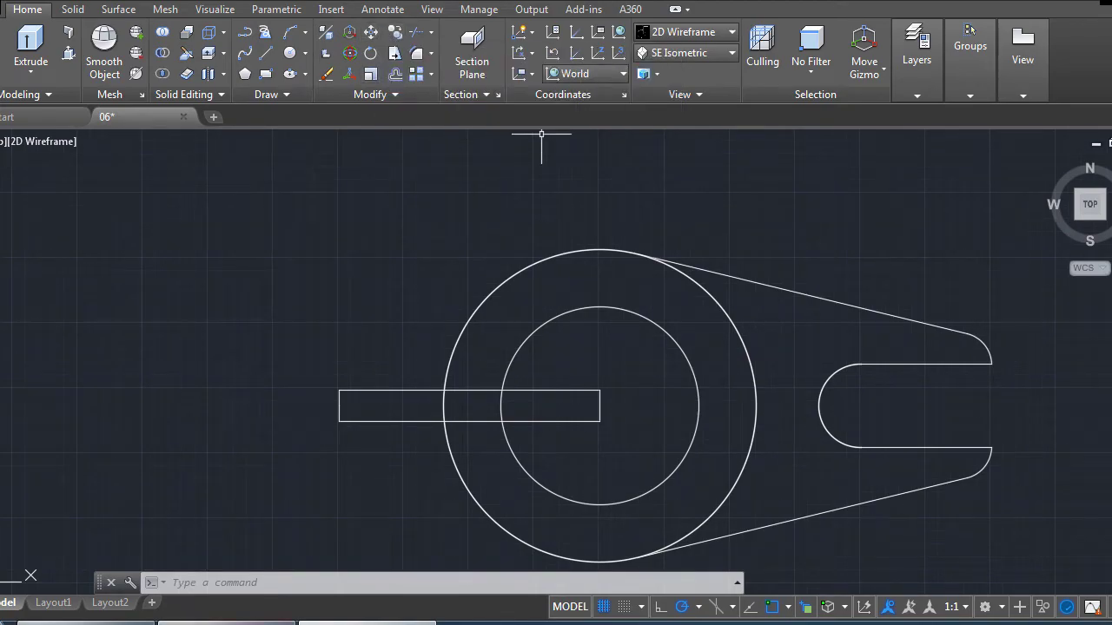
key(alt+Tab)
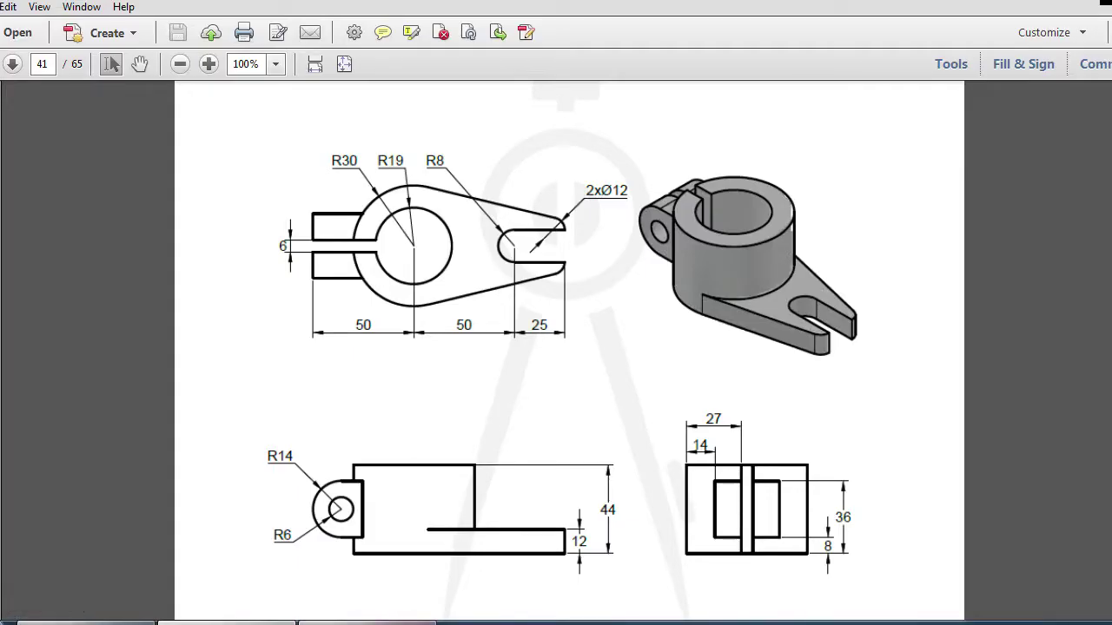
key(alt+Tab)
click(416, 33)
click(603, 339)
click(522, 443)
key(Return)
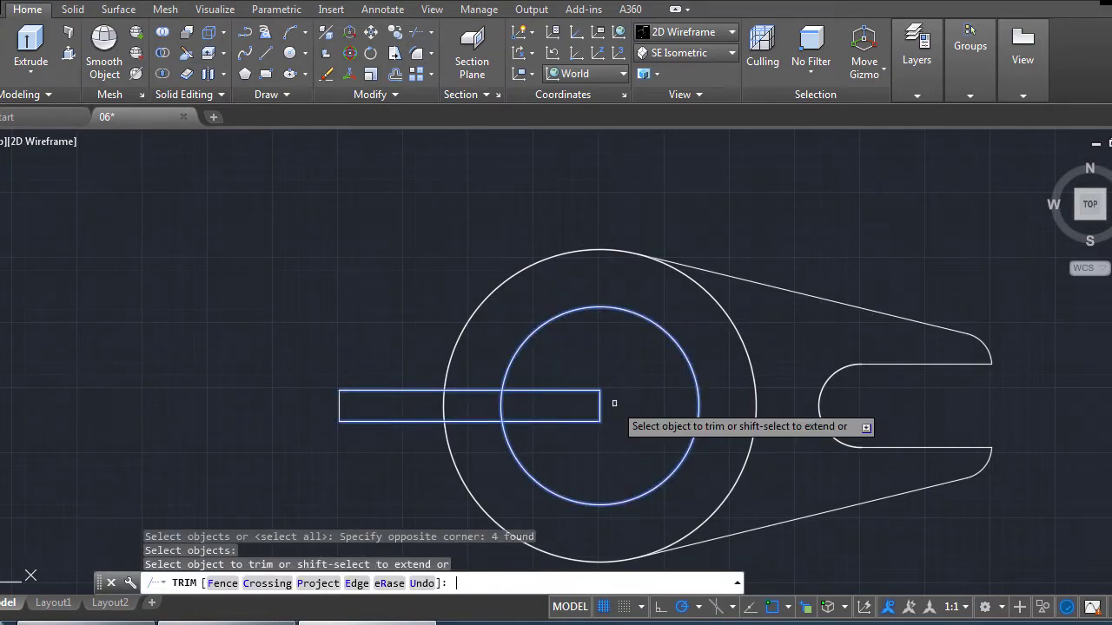
click(613, 376)
click(556, 432)
click(514, 397)
click(496, 407)
key(Return)
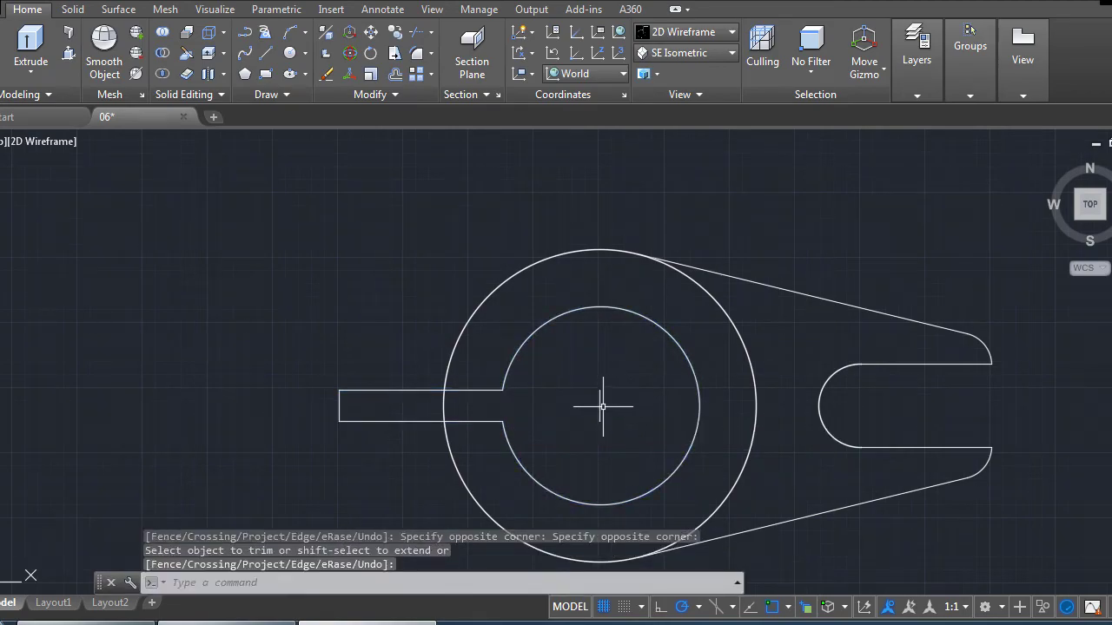
Delete the leftover short vertical line at the slot opening.
click(597, 403)
click(601, 402)
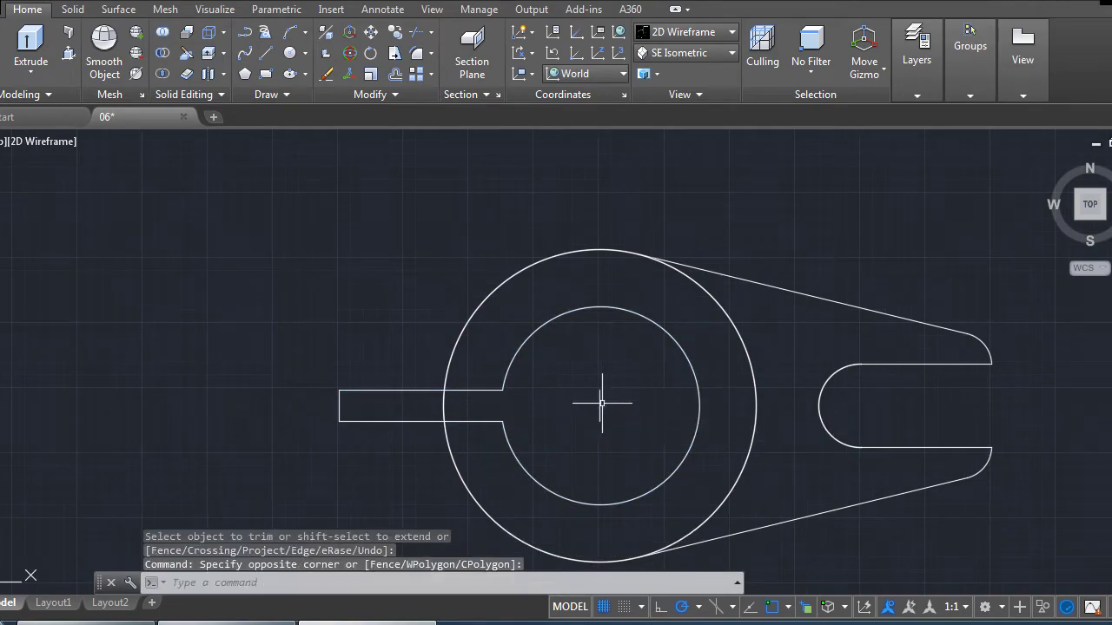
click(618, 388)
click(590, 428)
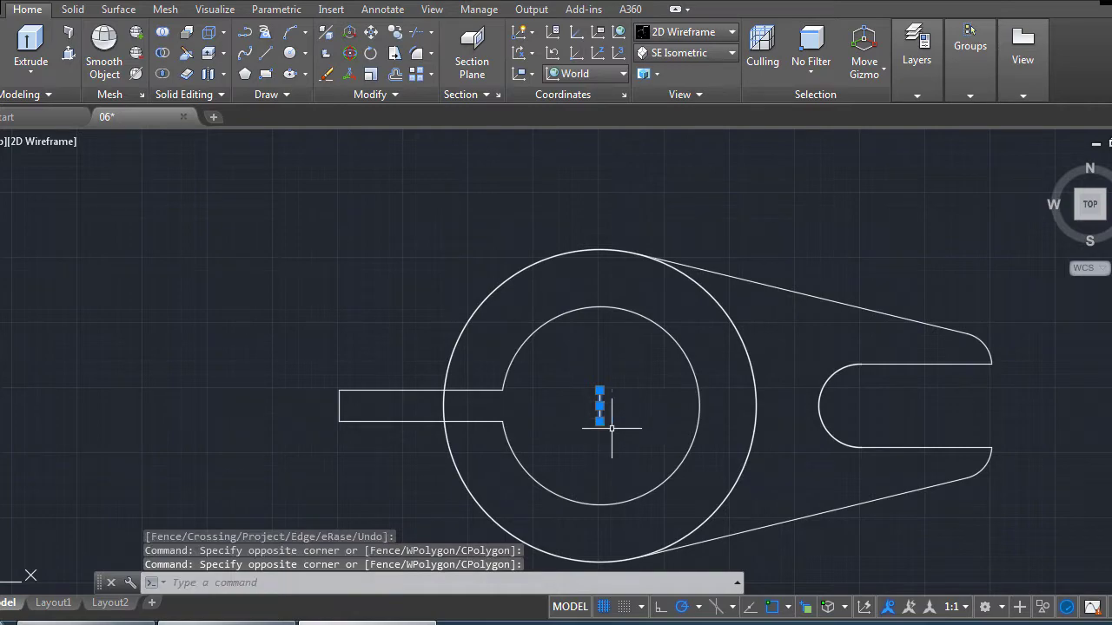
key(Delete)
scroll(582, 346, down, 2)
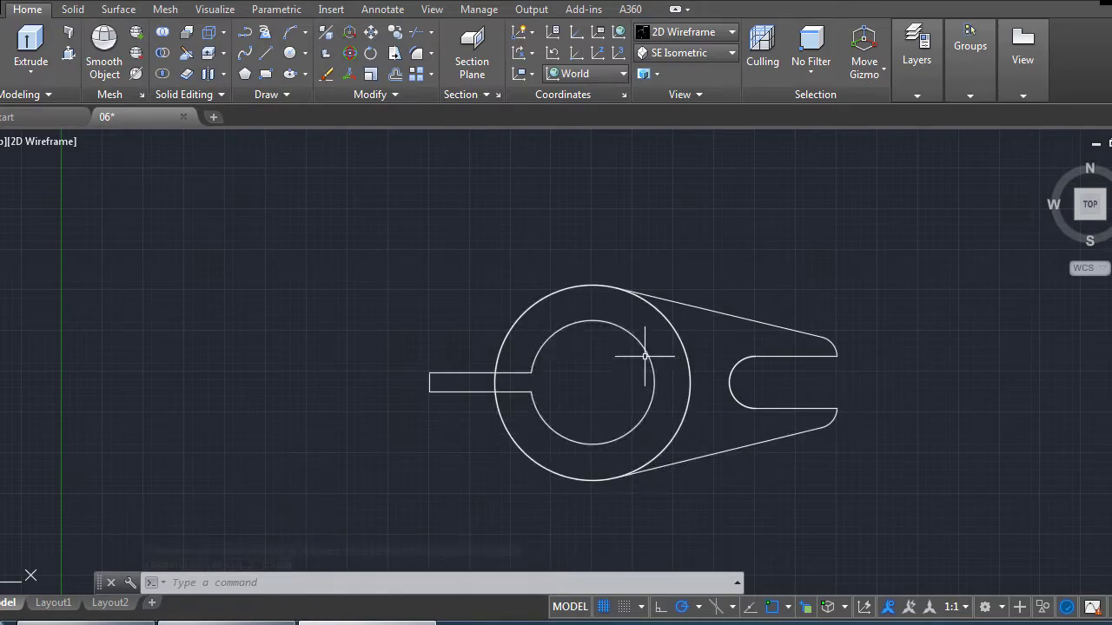
Join the inner circle and slot lines into one polyline with J.
click(647, 330)
click(530, 414)
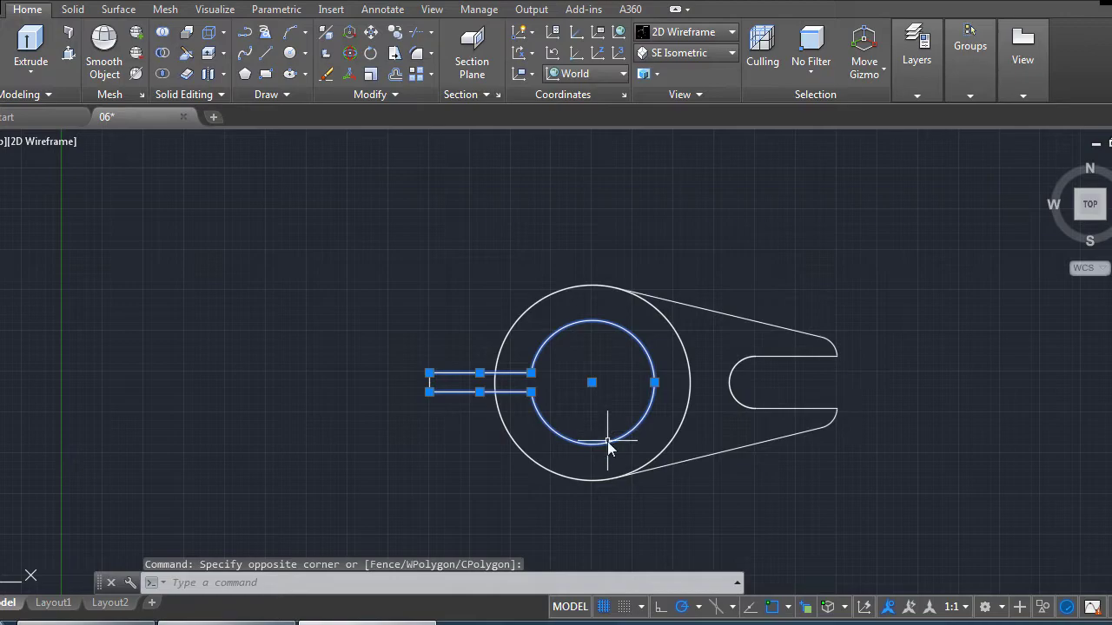
right_click(607, 441)
key(Escape)
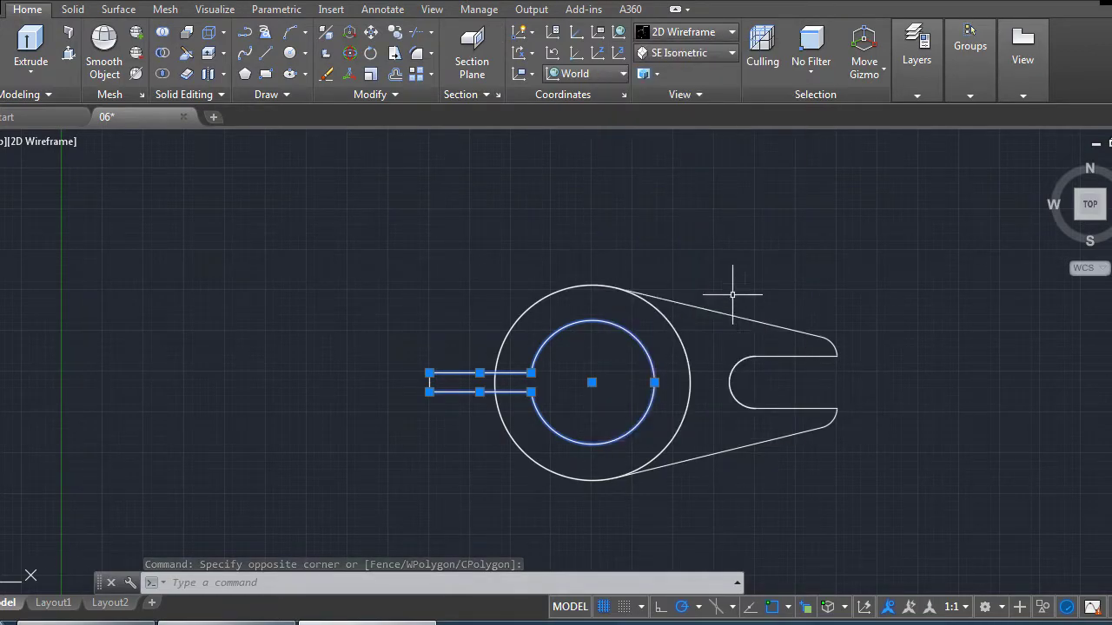
text(j)
key(Return)
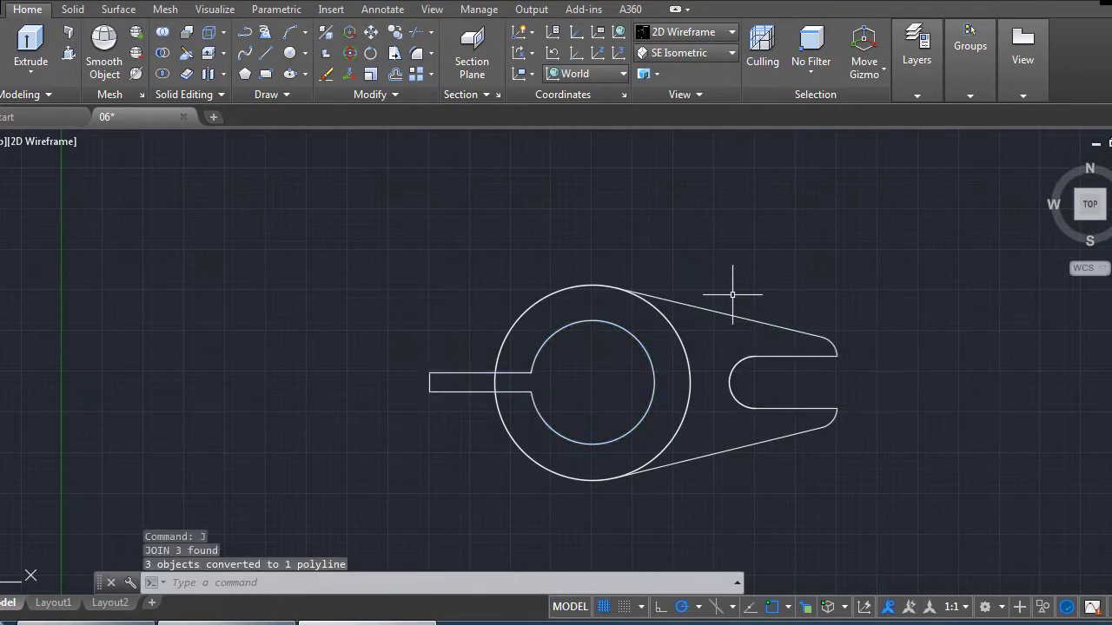
Hide the joined bore-and-slot outline and delete the two leftover short lines.
click(606, 323)
right_click(606, 323)
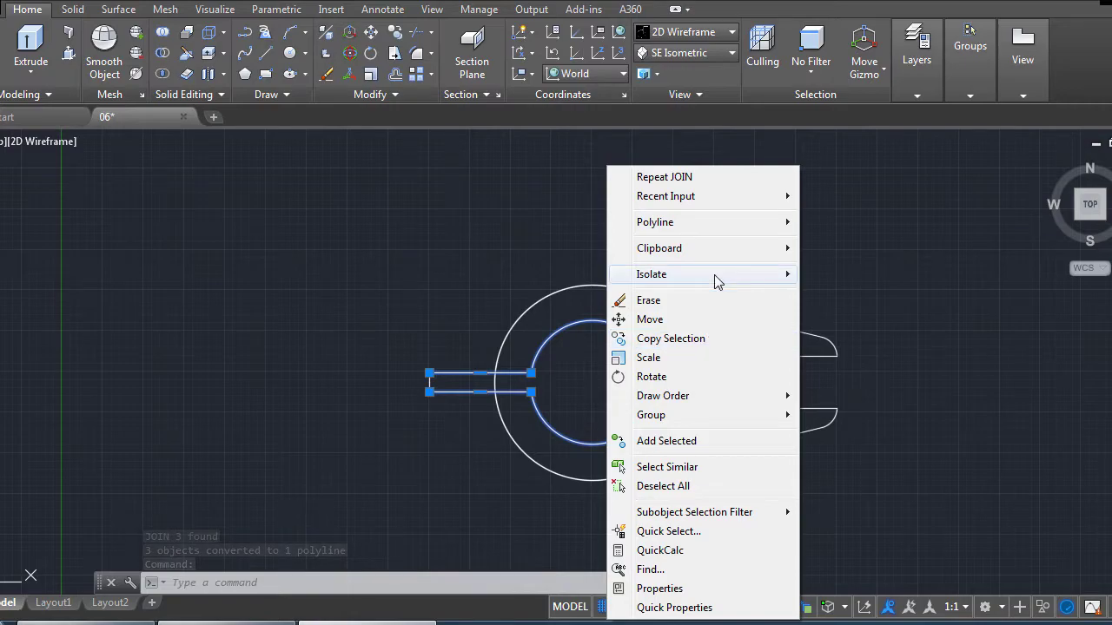
mouse_move(660, 273)
click(854, 292)
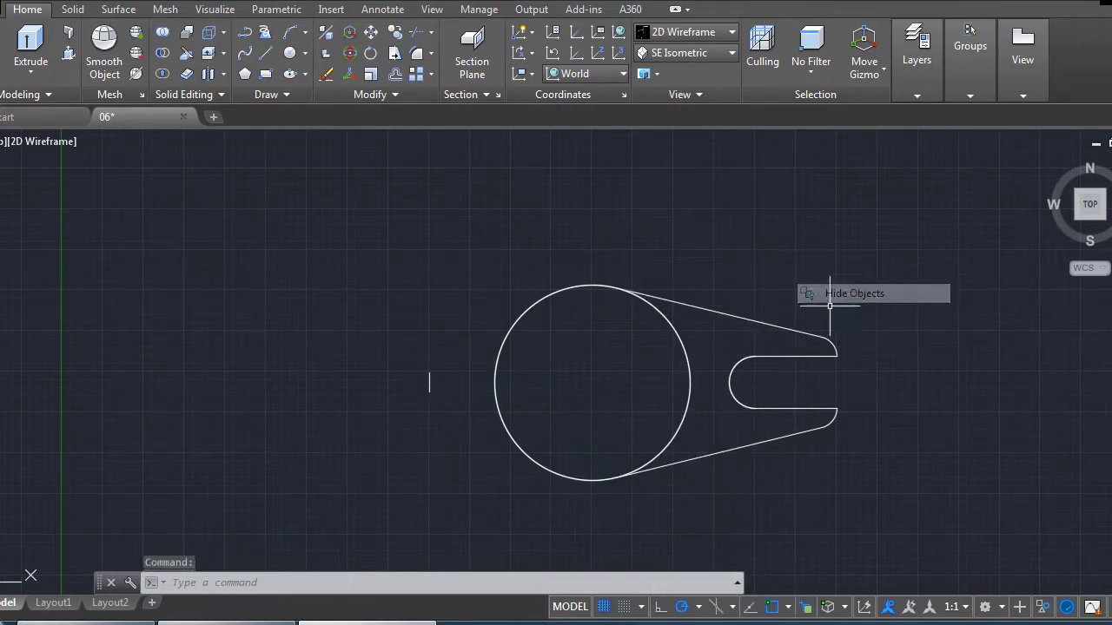
click(429, 380)
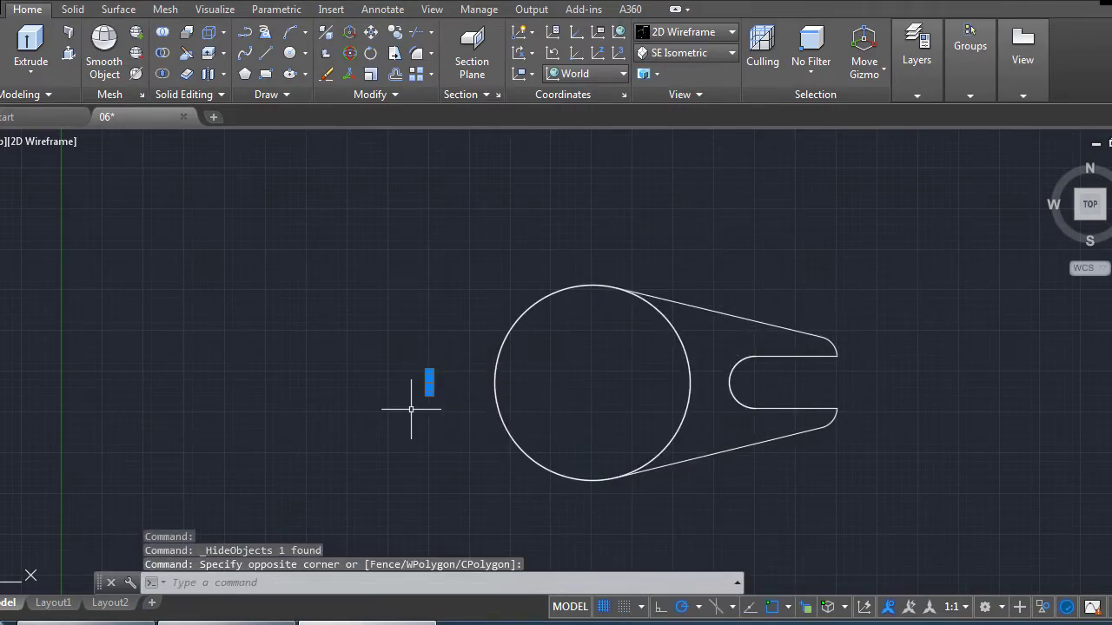
click(411, 408)
key(Delete)
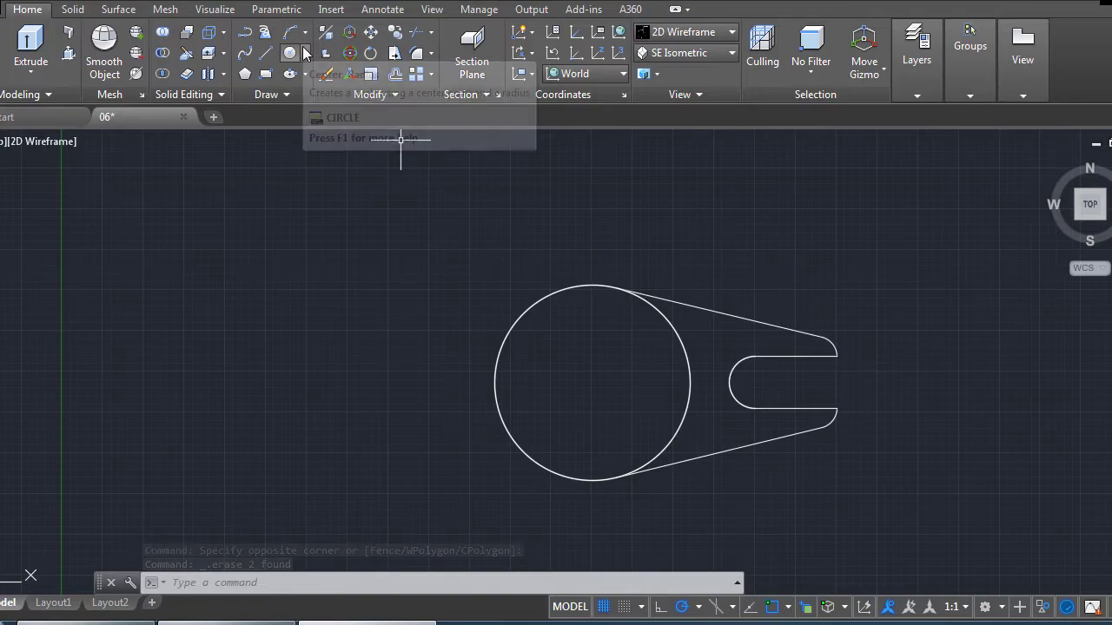
Copy the outer circle in place with CO, using its centre as base point and 0 displacement.
click(305, 53)
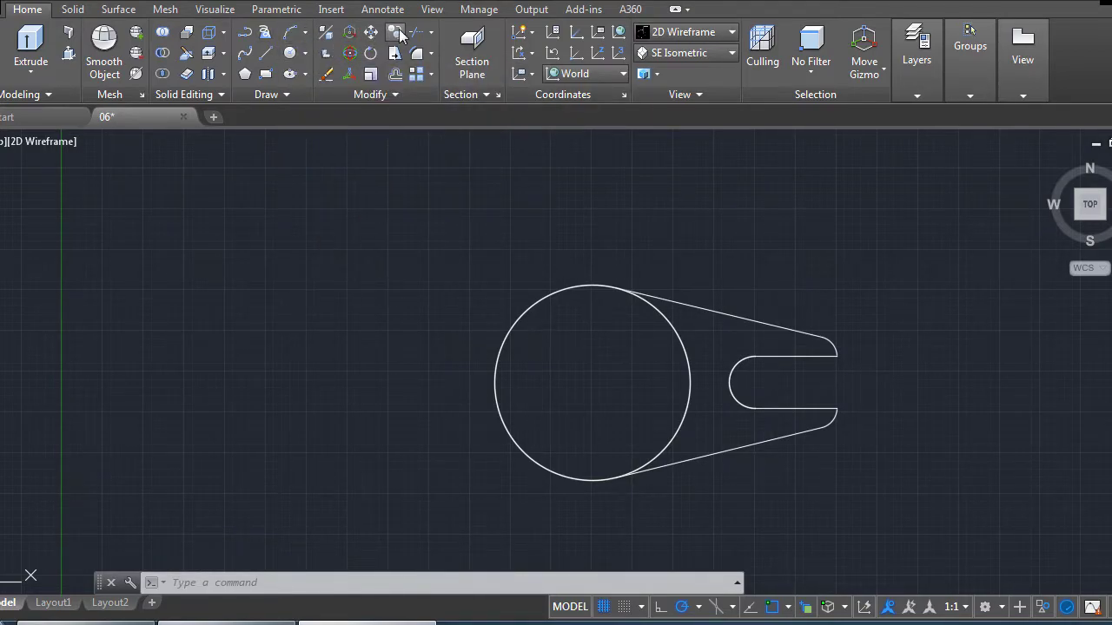
text(co)
key(Return)
click(687, 356)
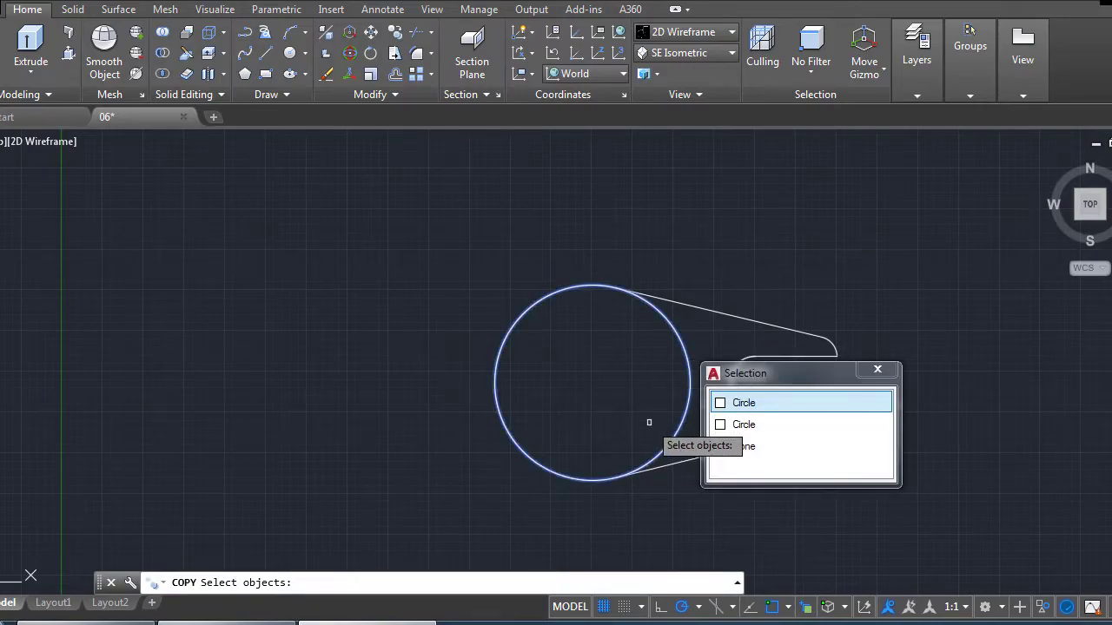
click(733, 403)
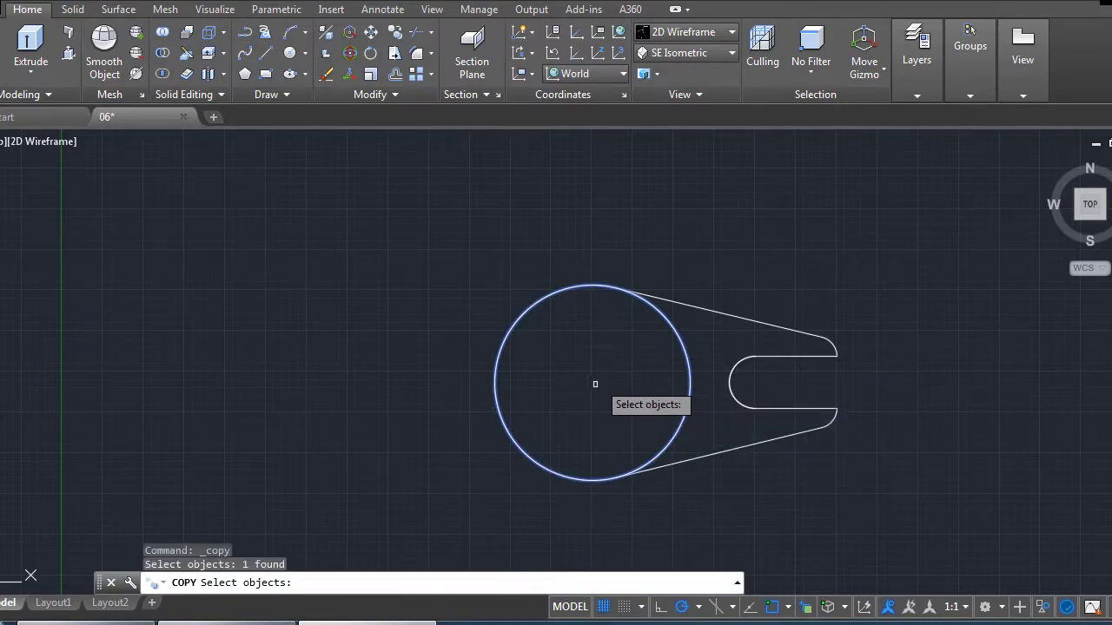
key(Return)
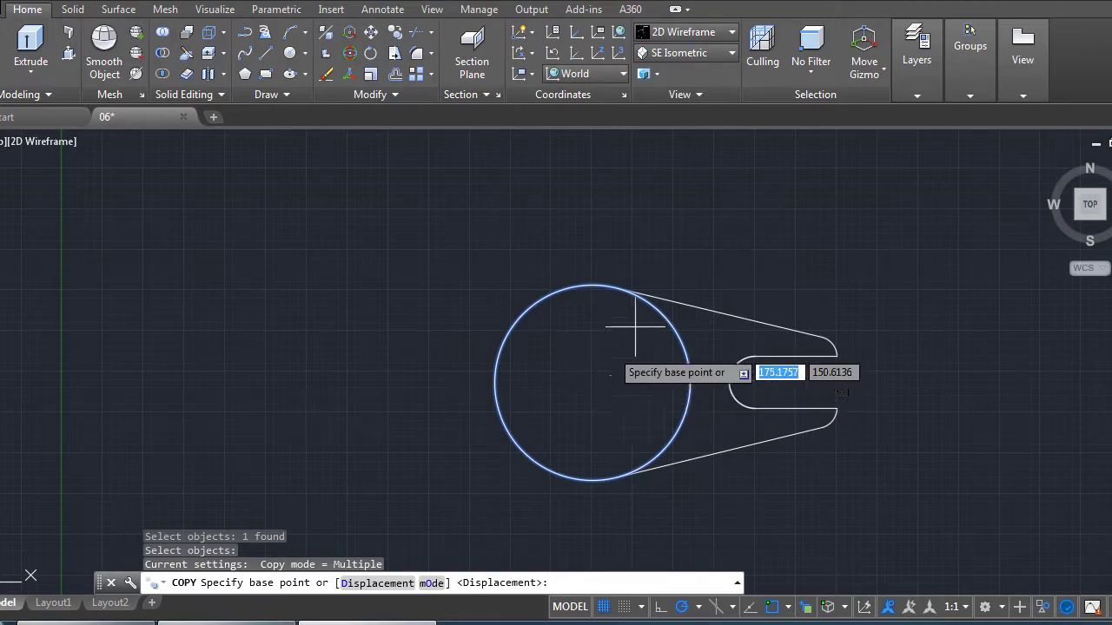
click(599, 382)
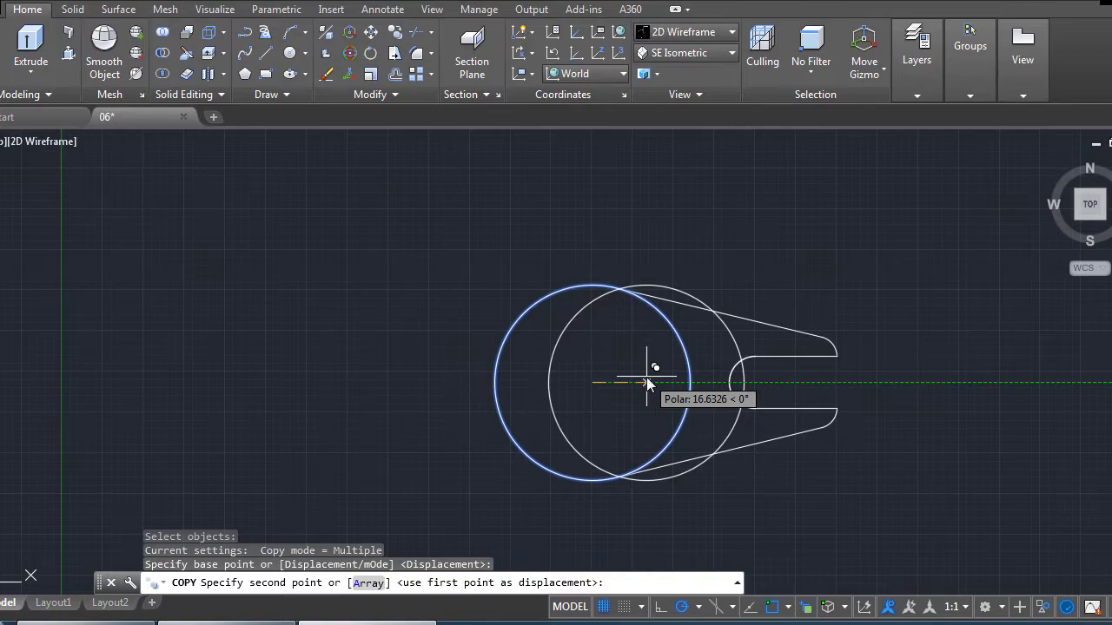
text(0)
key(Return)
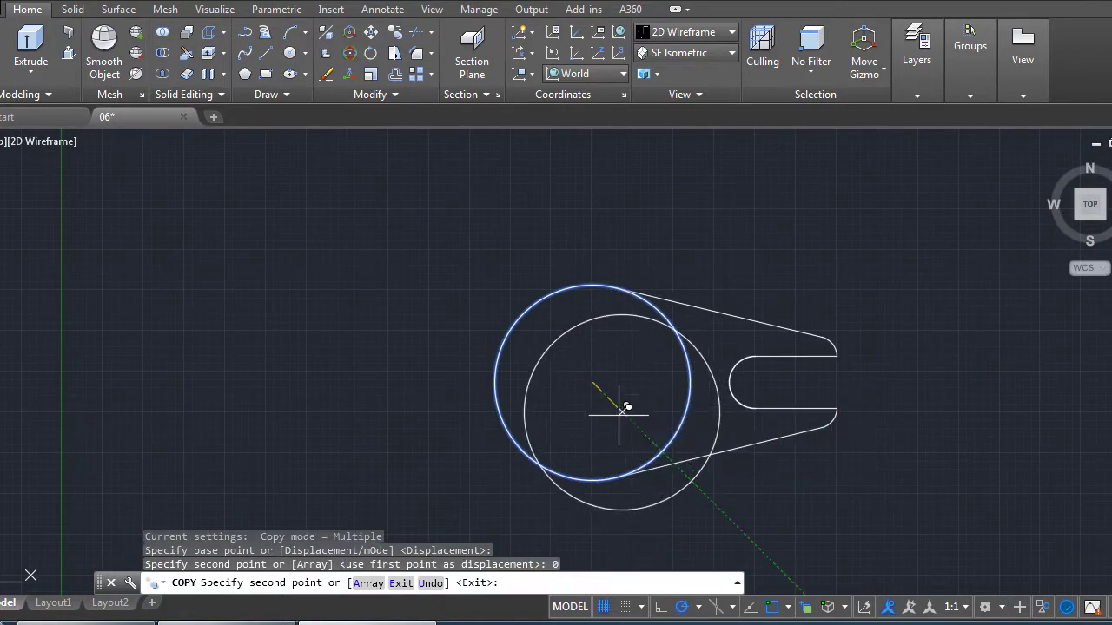
key(Escape)
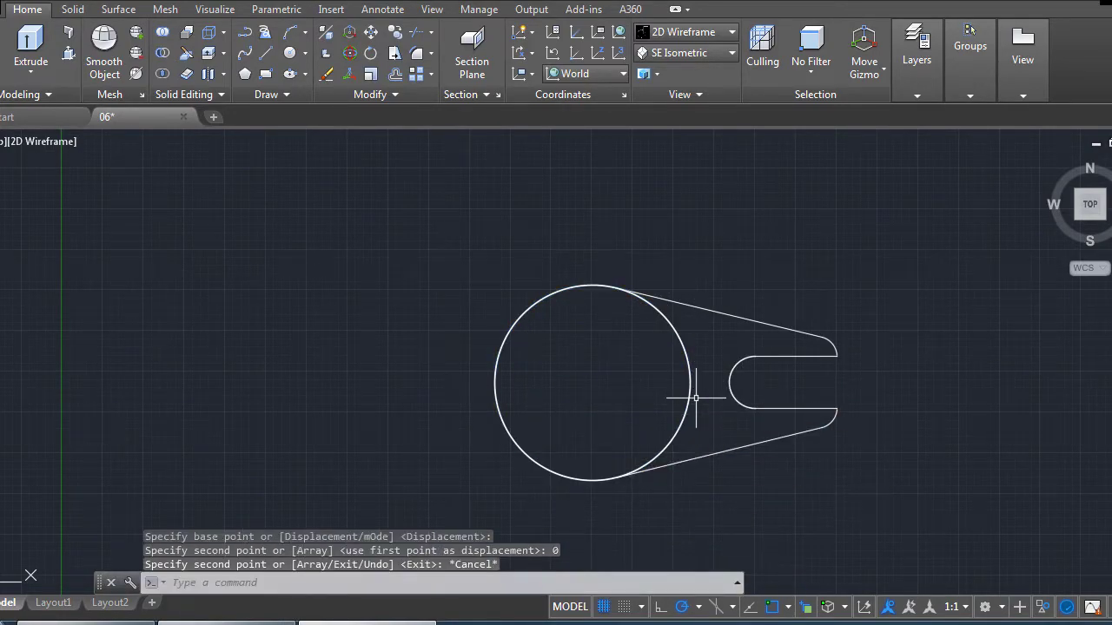
Hide one of the two overlapping outer circles.
click(677, 332)
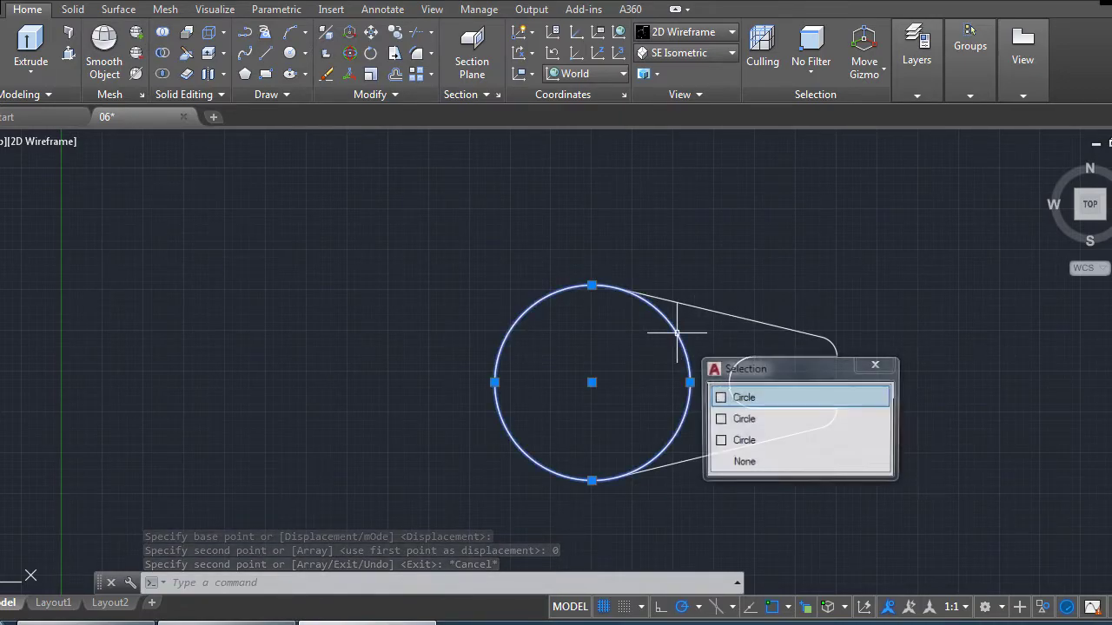
click(743, 397)
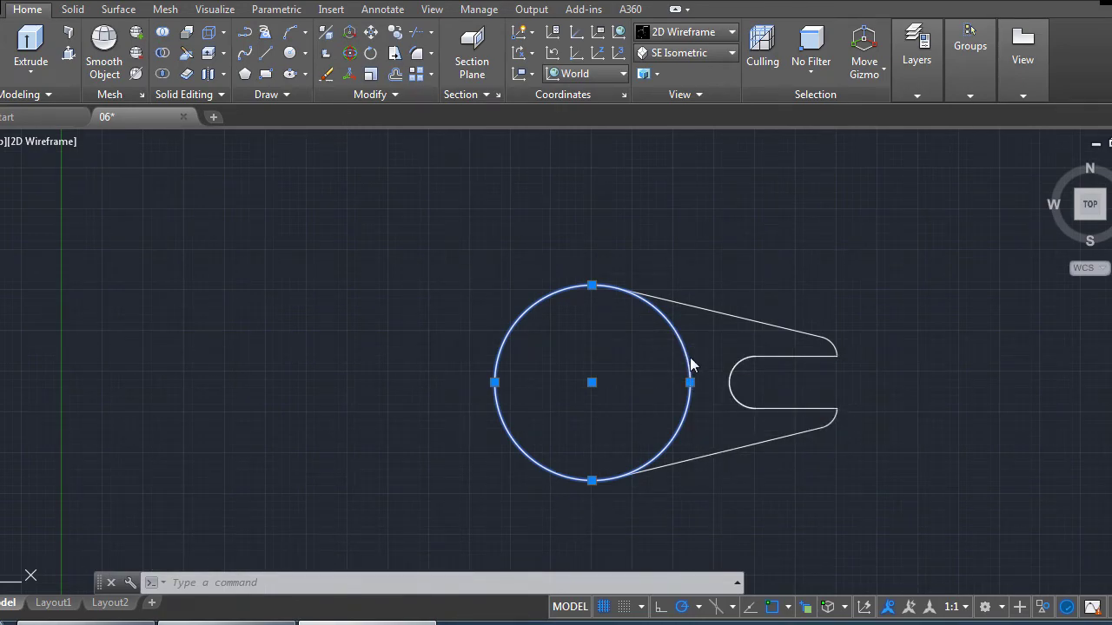
right_click(691, 364)
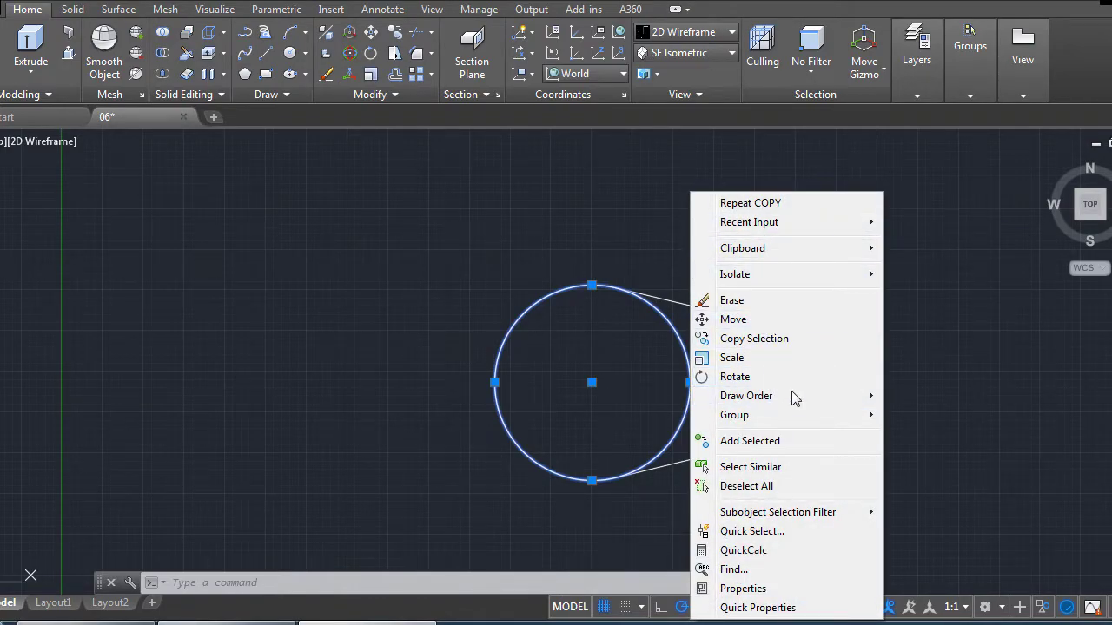
mouse_move(735, 275)
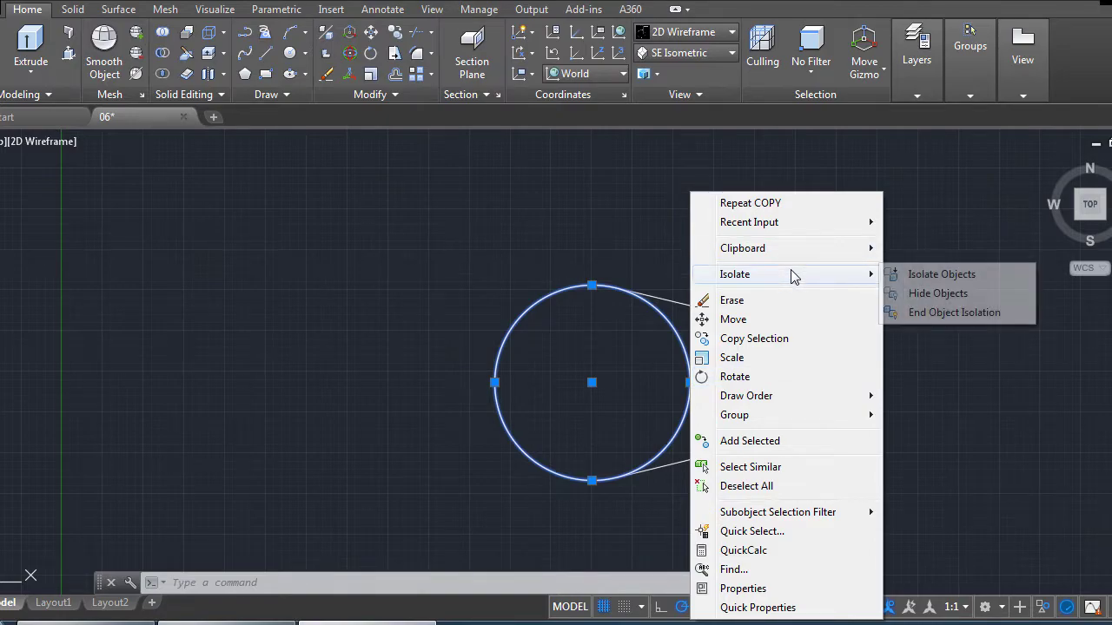
click(930, 293)
click(843, 270)
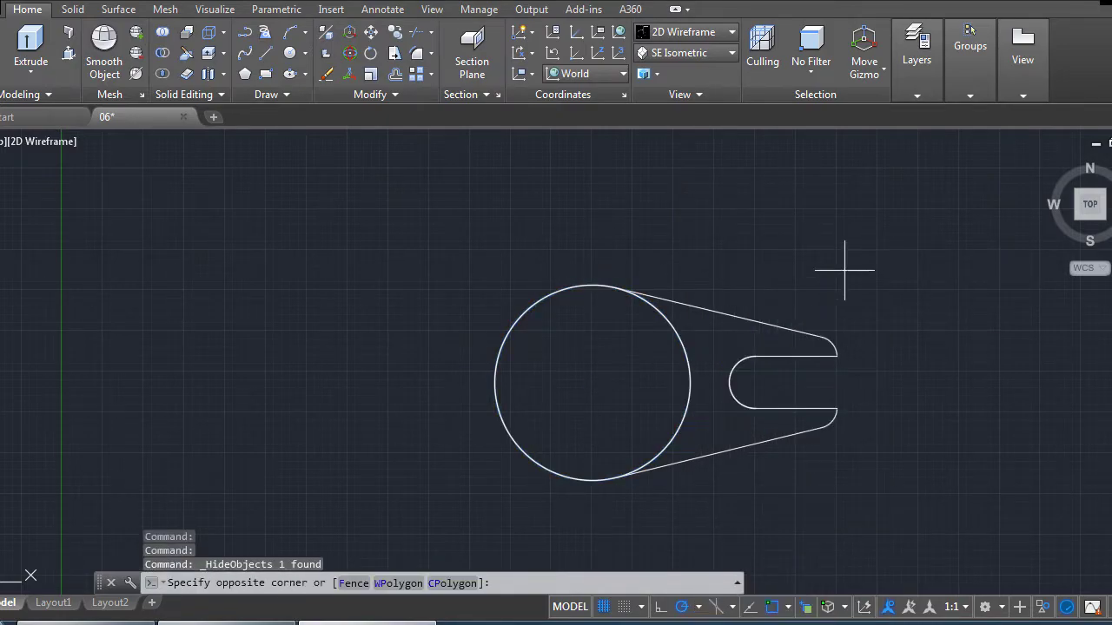
Trim away the outer circle's left arc using the whole shape as cutting edges.
click(556, 497)
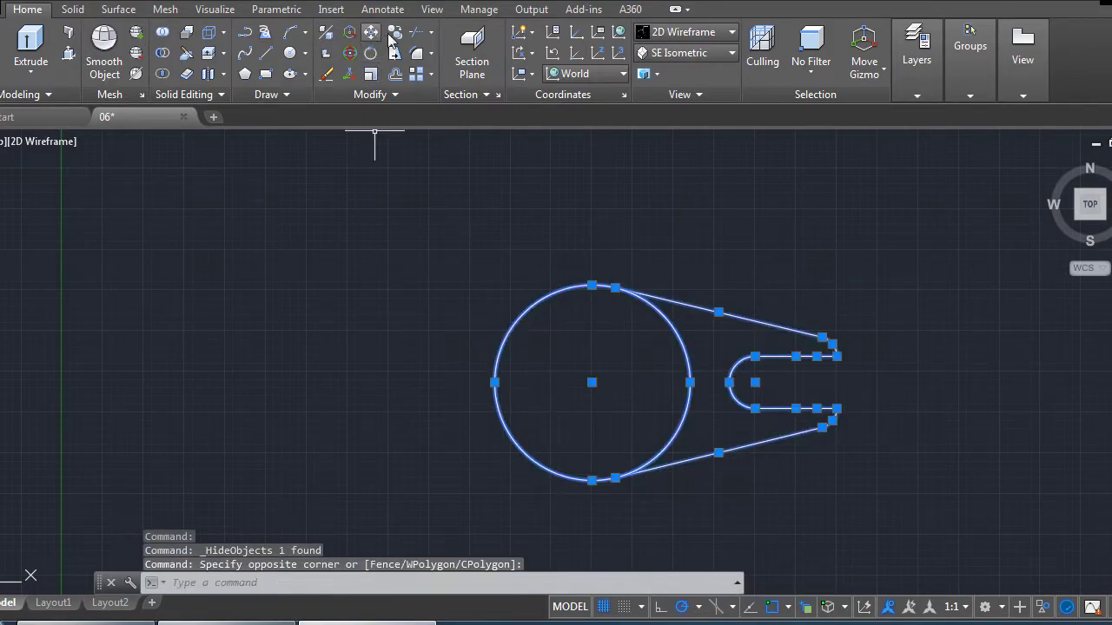
click(419, 32)
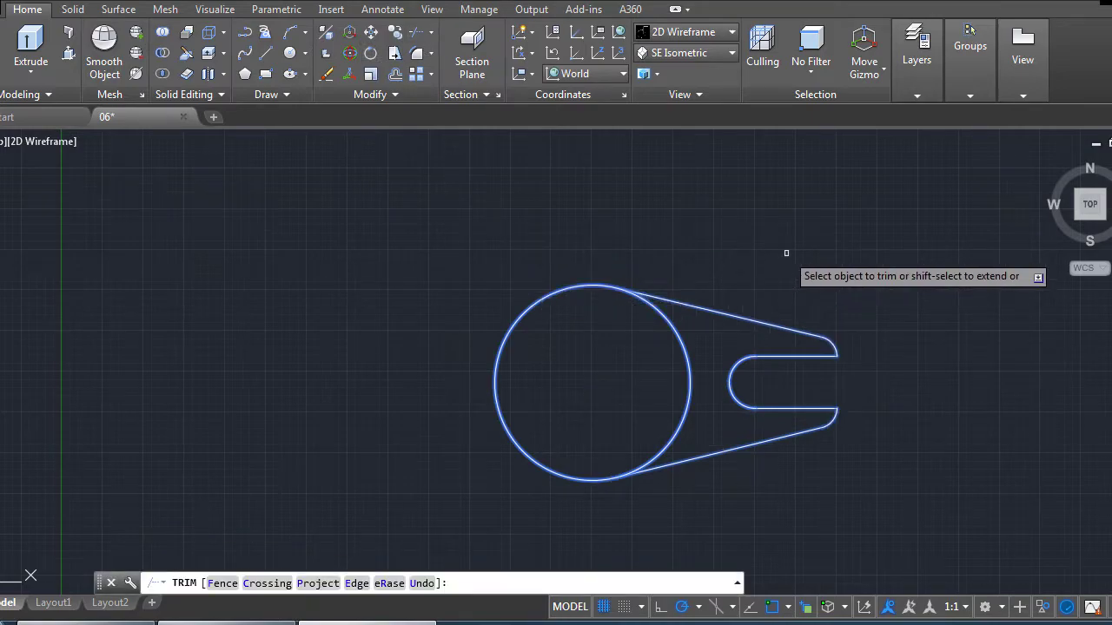
click(550, 262)
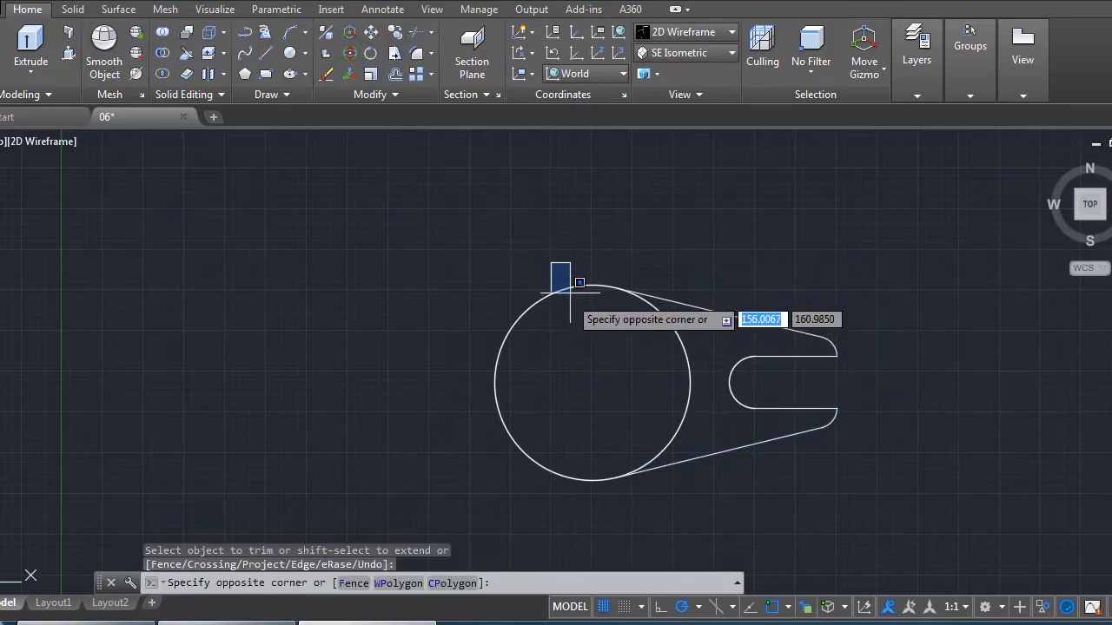
key(Escape)
key(Return)
click(921, 240)
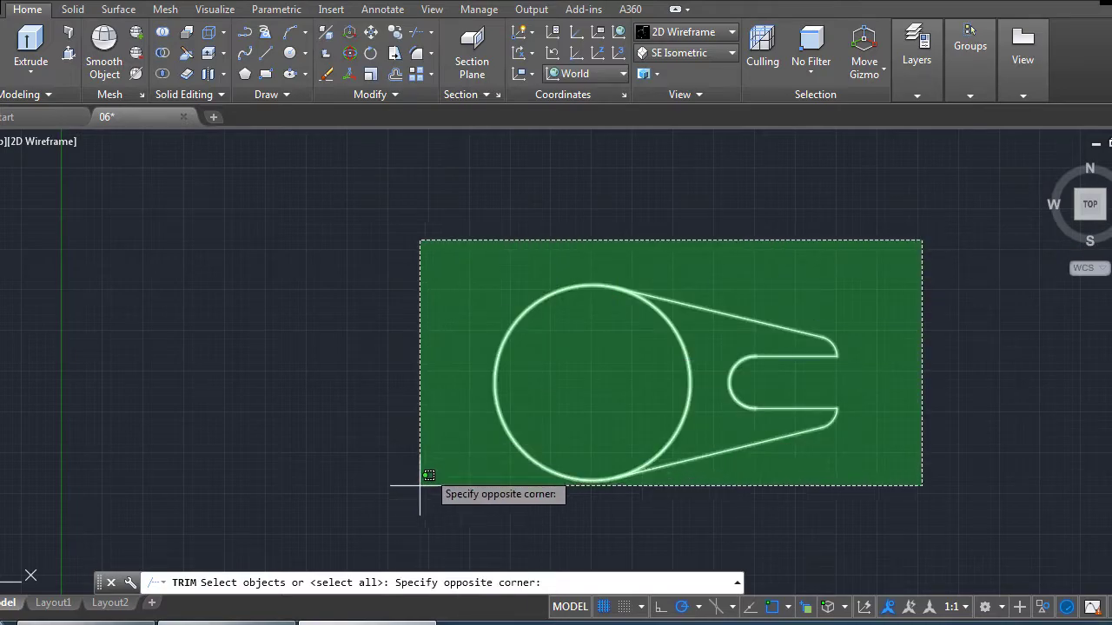
click(420, 486)
key(Return)
click(486, 288)
click(506, 340)
key(Return)
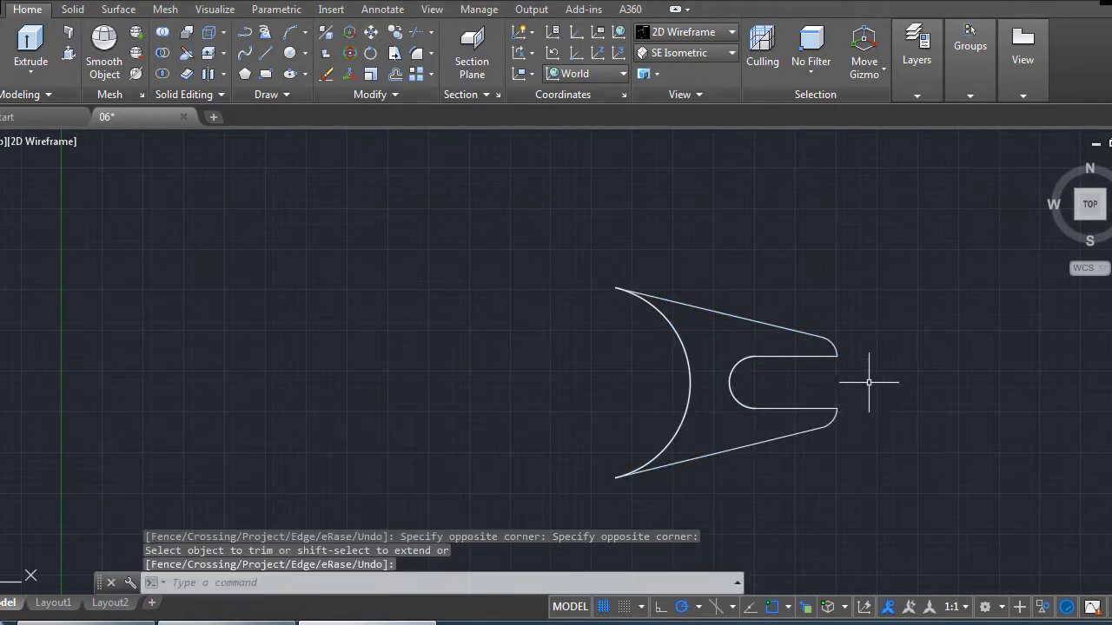
Join the remaining right-hand arc and arm lines into one closed polyline.
click(894, 261)
click(561, 500)
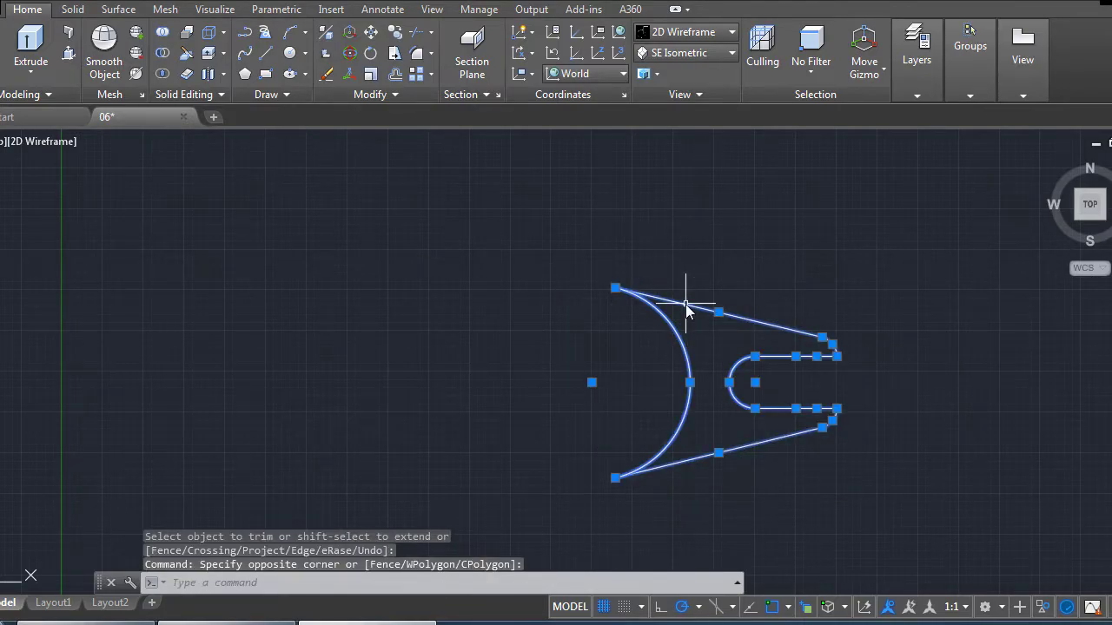
text(j)
key(Return)
right_click(671, 229)
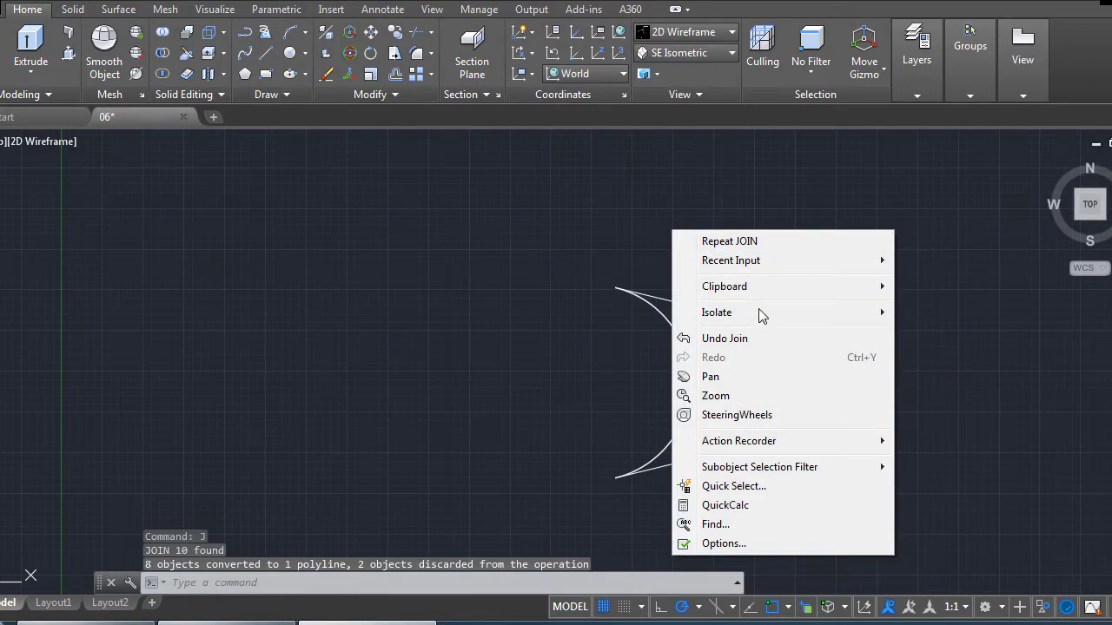
mouse_move(717, 312)
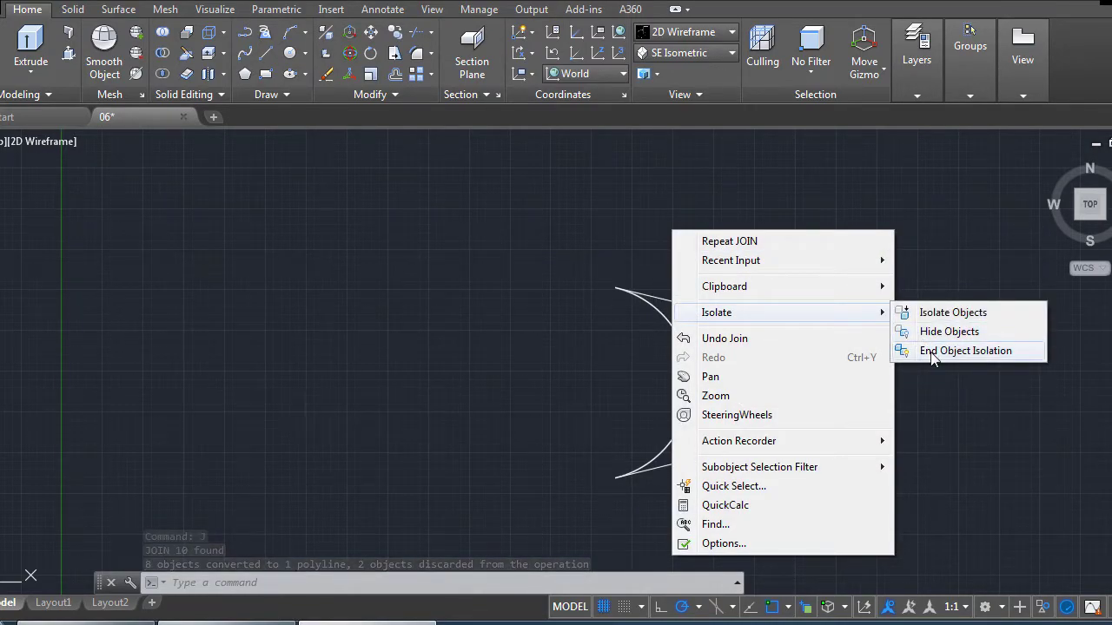
Bring back the hidden ring geometry and hide the joined slotted arm outline.
click(931, 353)
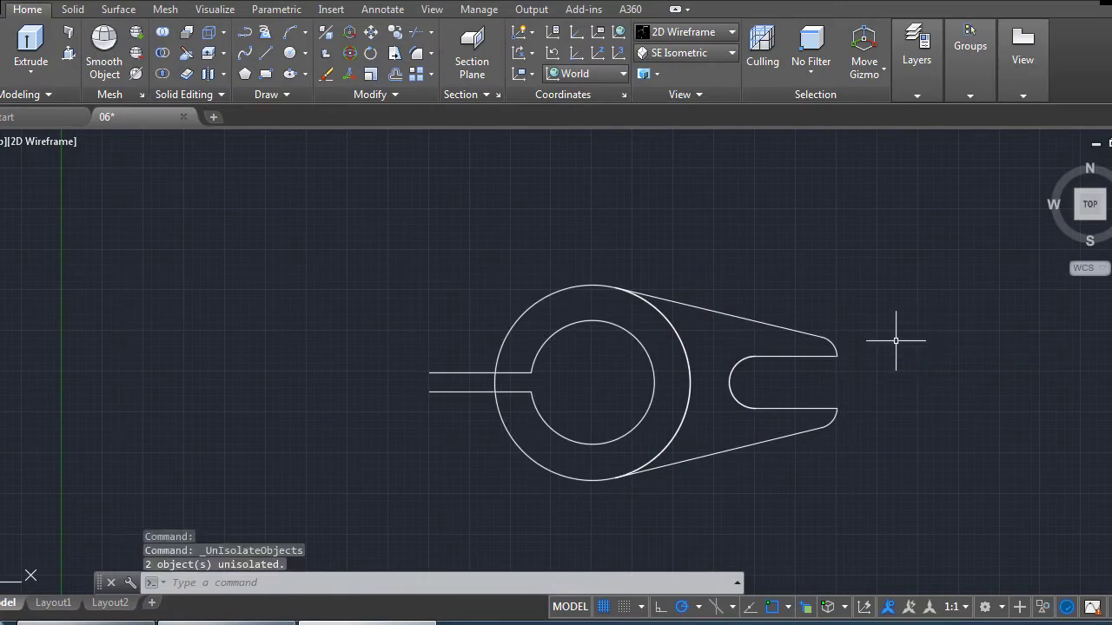
click(762, 322)
right_click(762, 324)
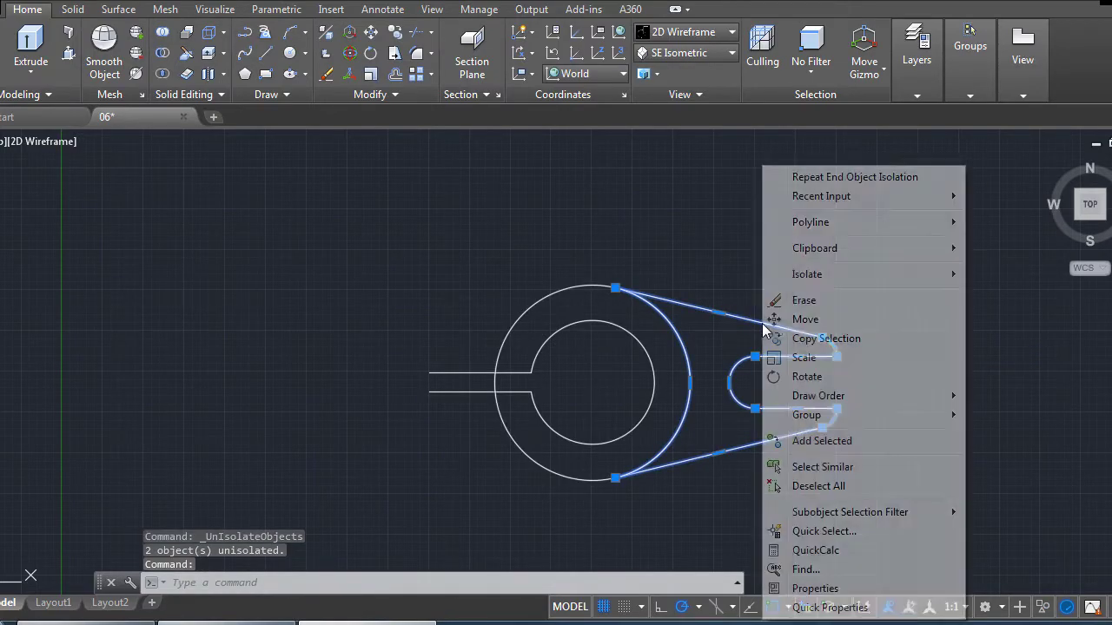
mouse_move(807, 275)
click(1016, 295)
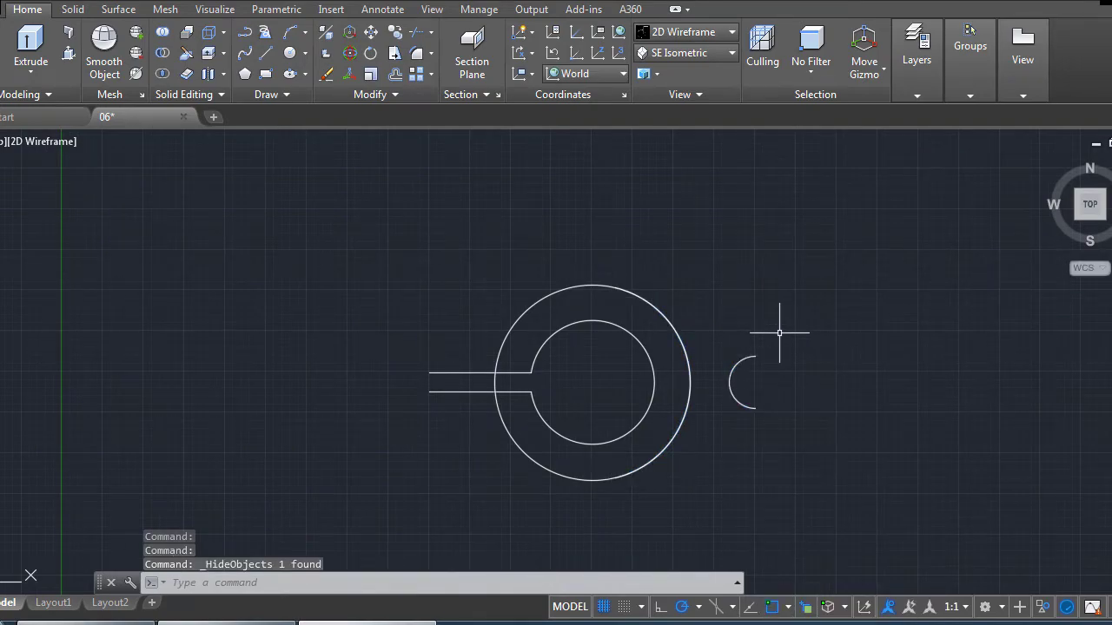
right_click(801, 235)
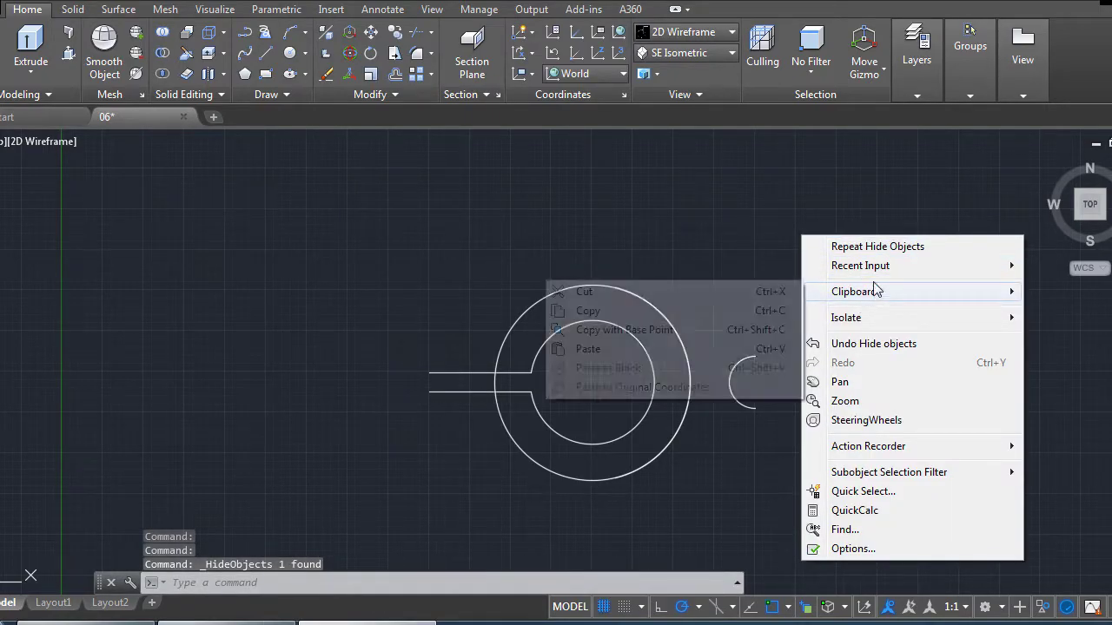
mouse_move(846, 318)
click(745, 357)
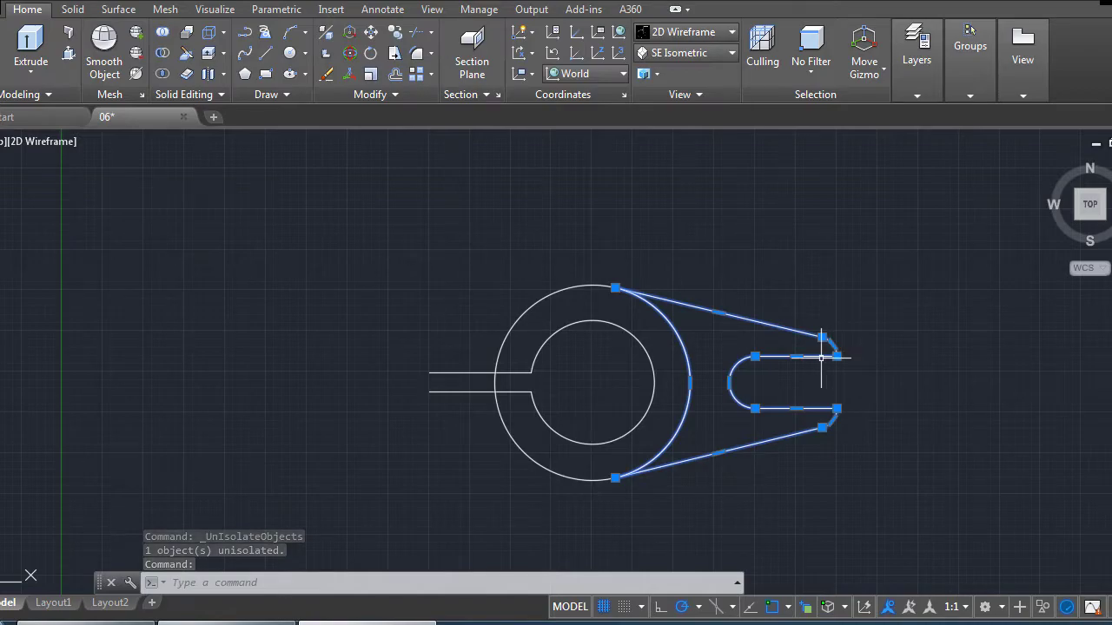
right_click(823, 353)
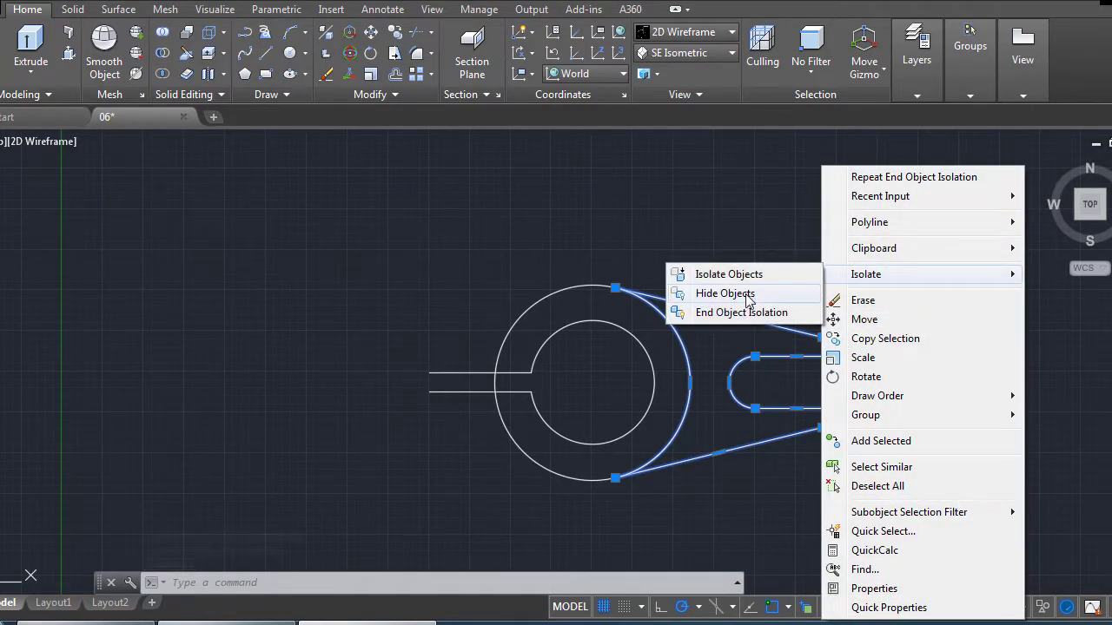
click(730, 293)
Erase the leftover small arc, leaving the outer circle unselected.
click(782, 337)
click(736, 416)
key(Delete)
click(689, 375)
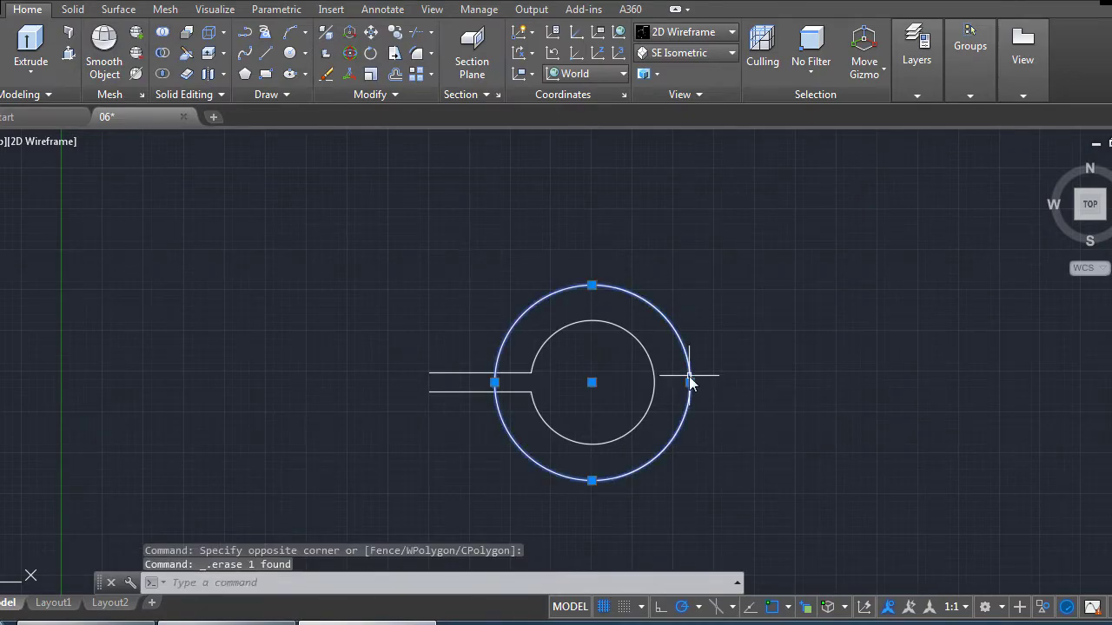
key(Escape)
key(alt+Tab)
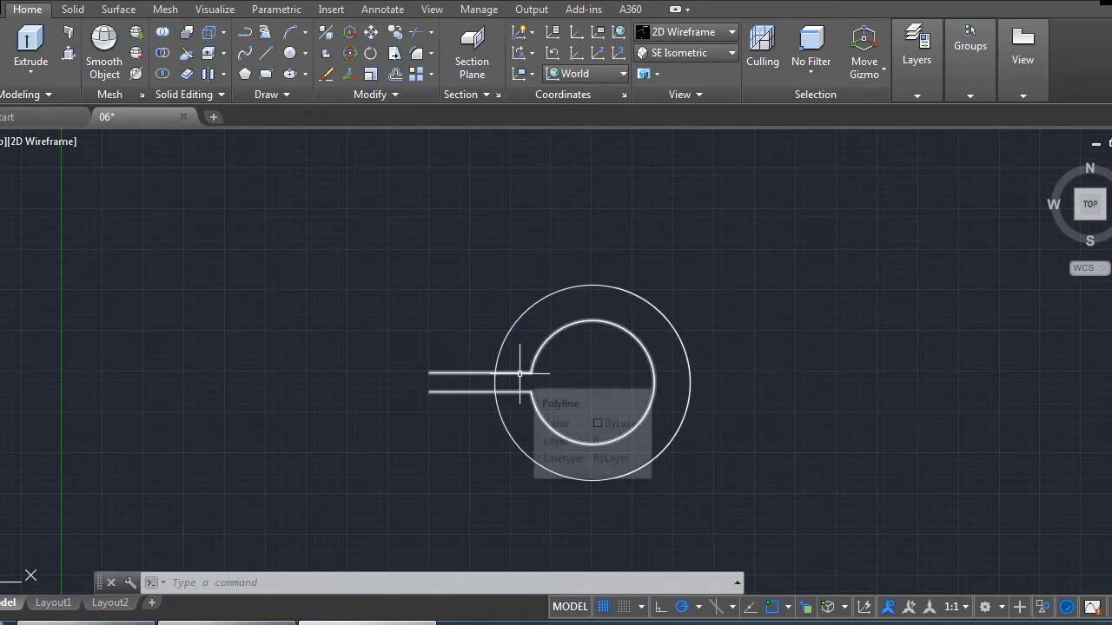
Draw a line across the slot's outer end to close it.
scroll(471, 426, up, 3)
scroll(305, 235, up, 3)
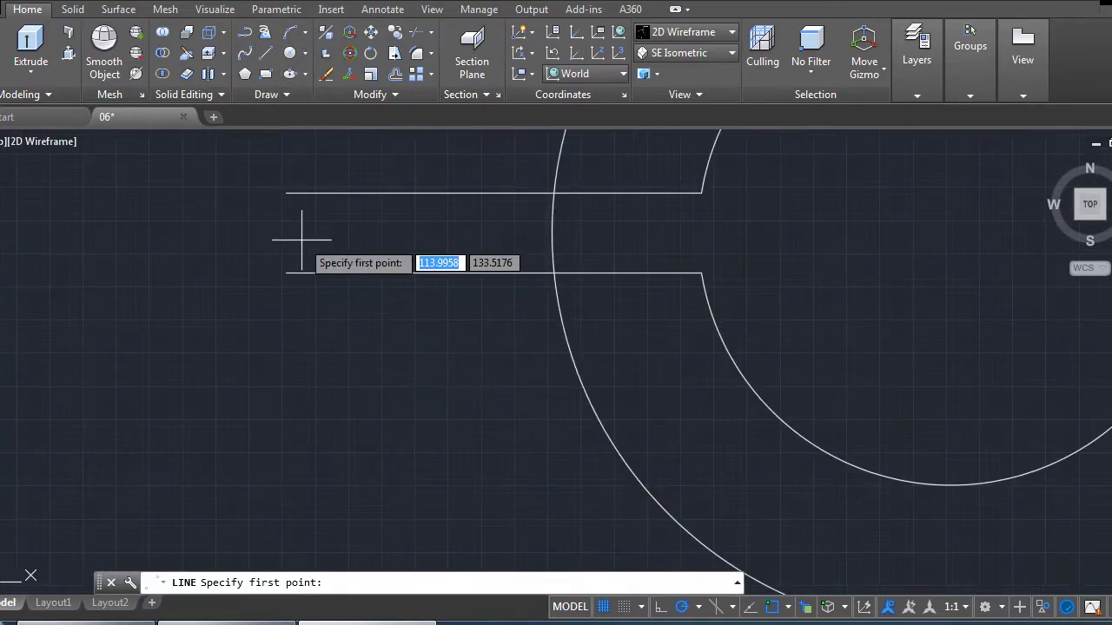
click(286, 192)
click(287, 272)
key(Escape)
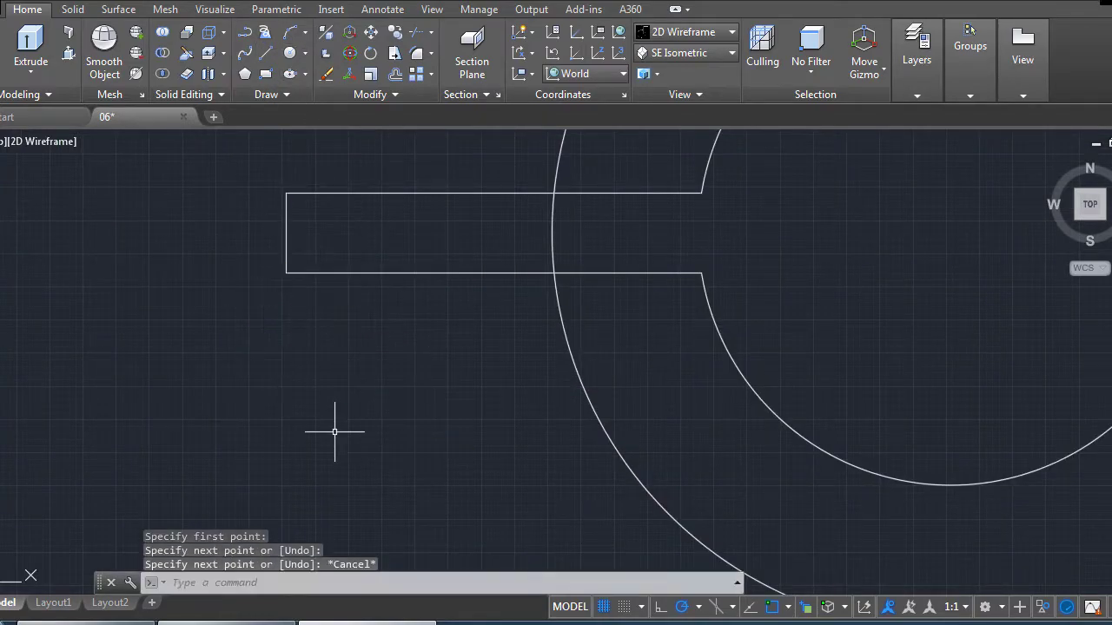
scroll(348, 417, down, 5)
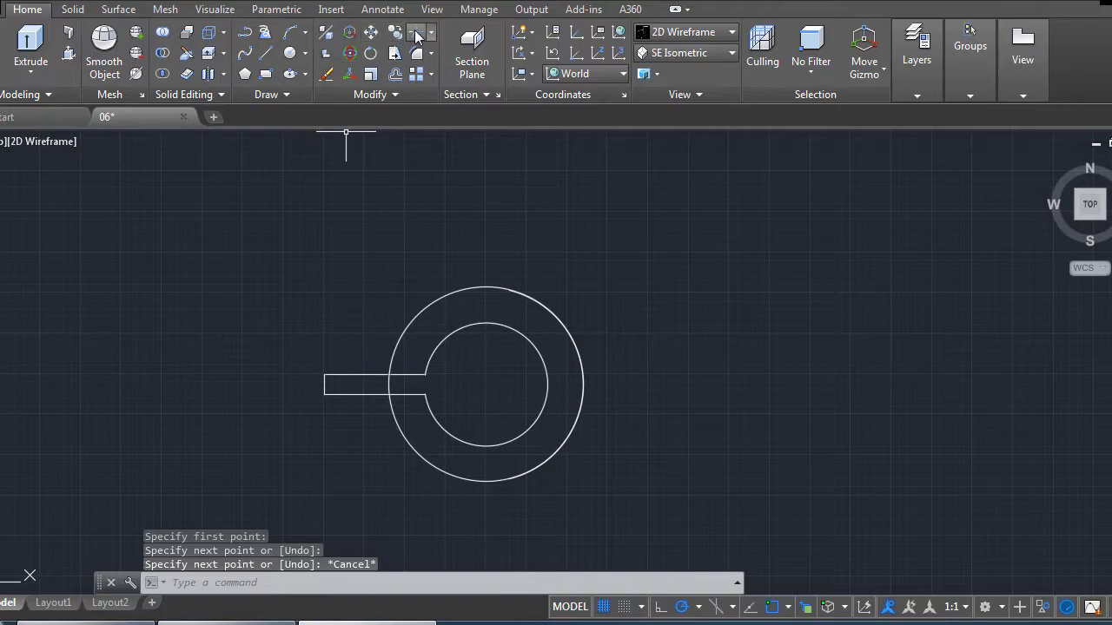
Crossing-select the slot lines and inner circle and join them into one polyline.
click(342, 347)
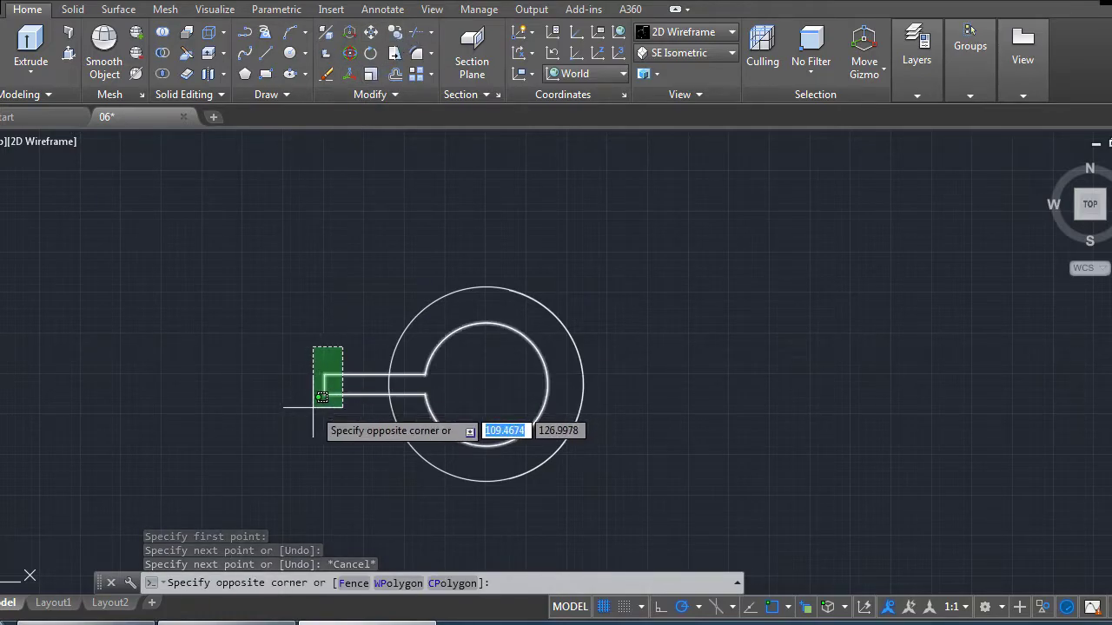
click(321, 397)
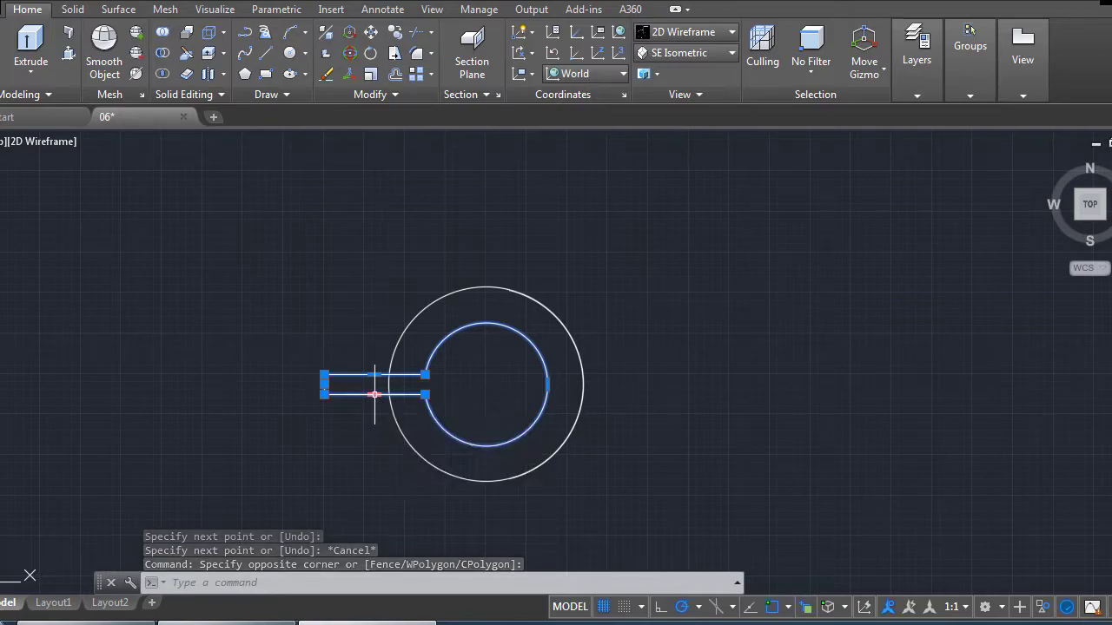
text(J)
key(Return)
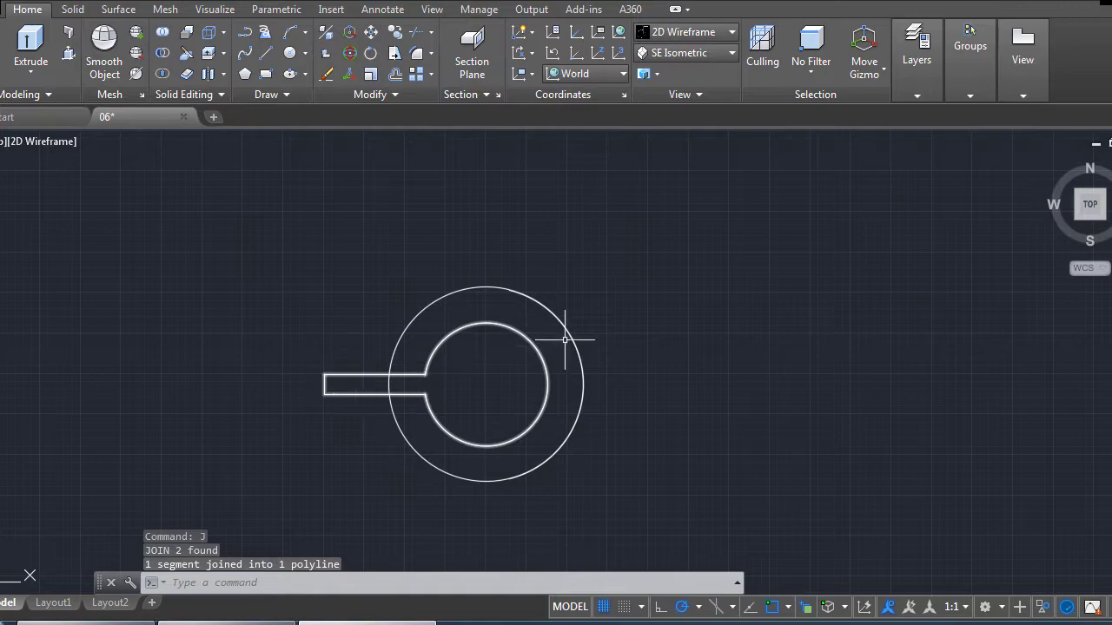
right_click(728, 264)
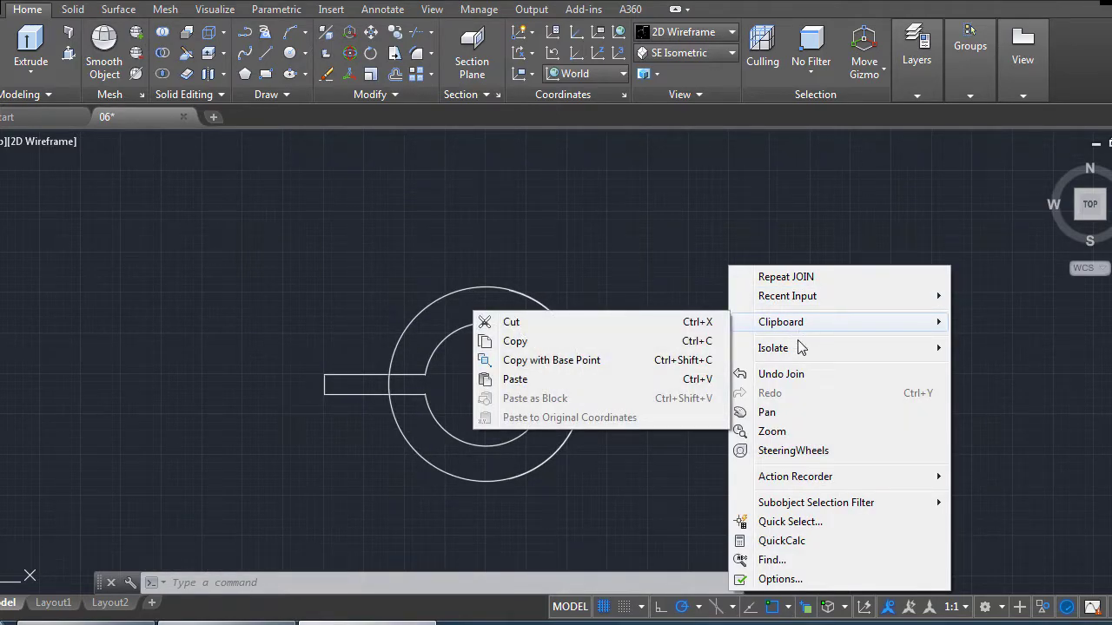
End object isolation to restore the slotted arm and switch to SE Isometric view.
mouse_move(773, 348)
click(943, 381)
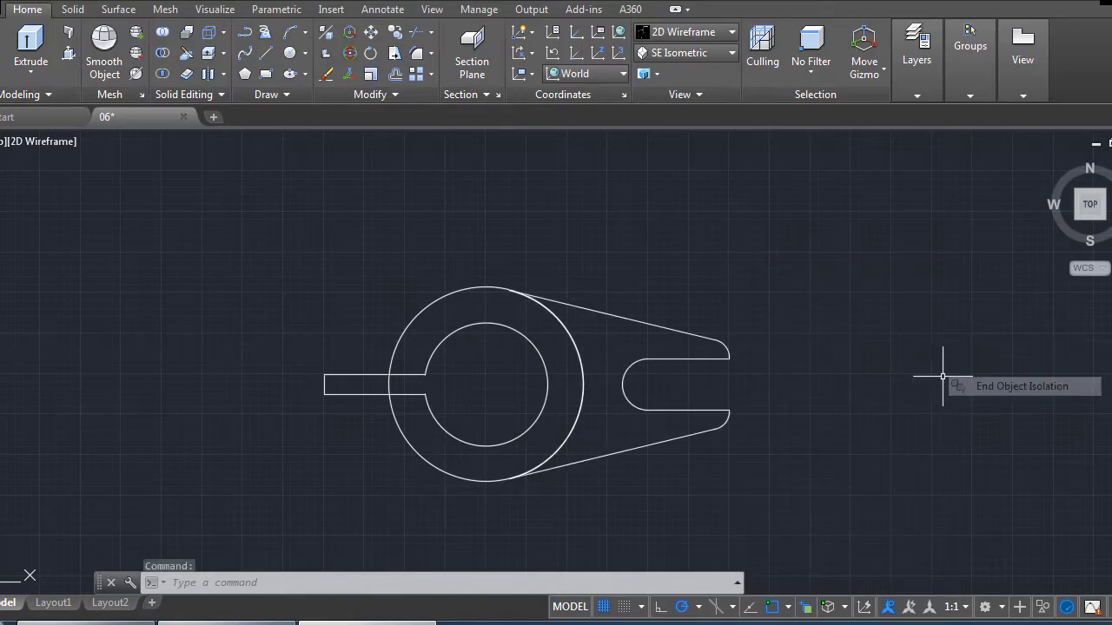
click(650, 52)
click(678, 194)
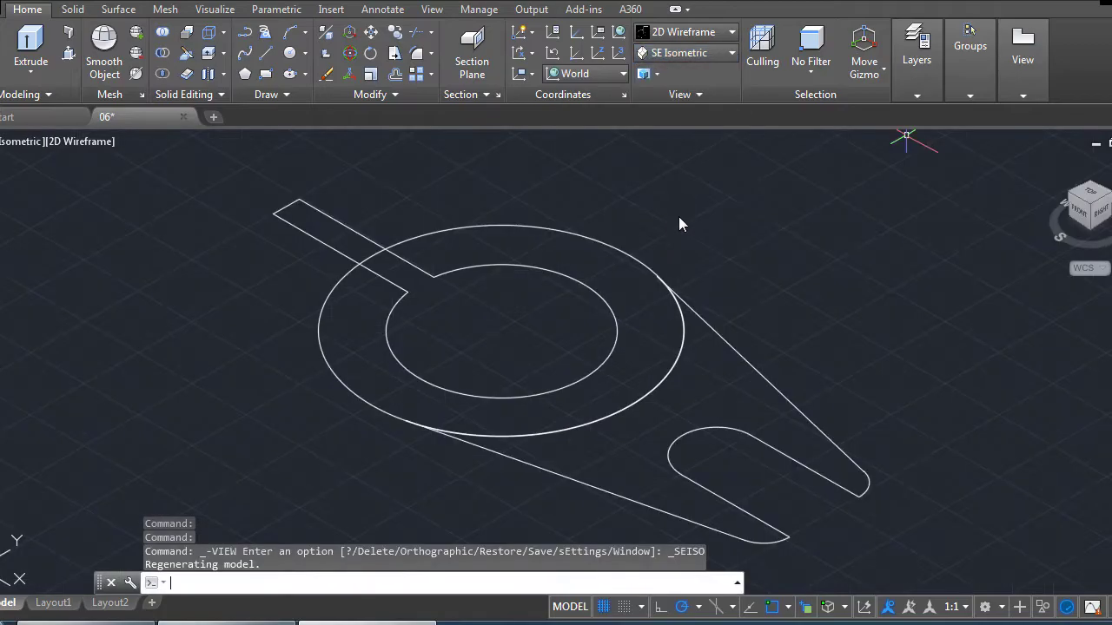
scroll(669, 282, down, 3)
scroll(665, 282, up, 3)
scroll(656, 286, down, 4)
scroll(655, 289, up, 2)
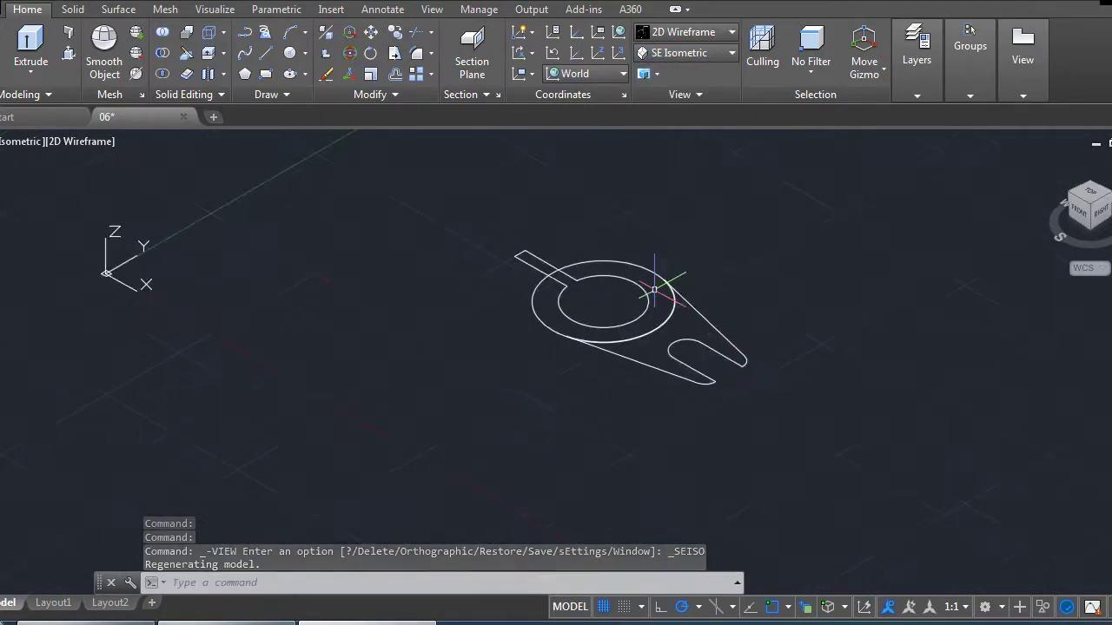
click(365, 622)
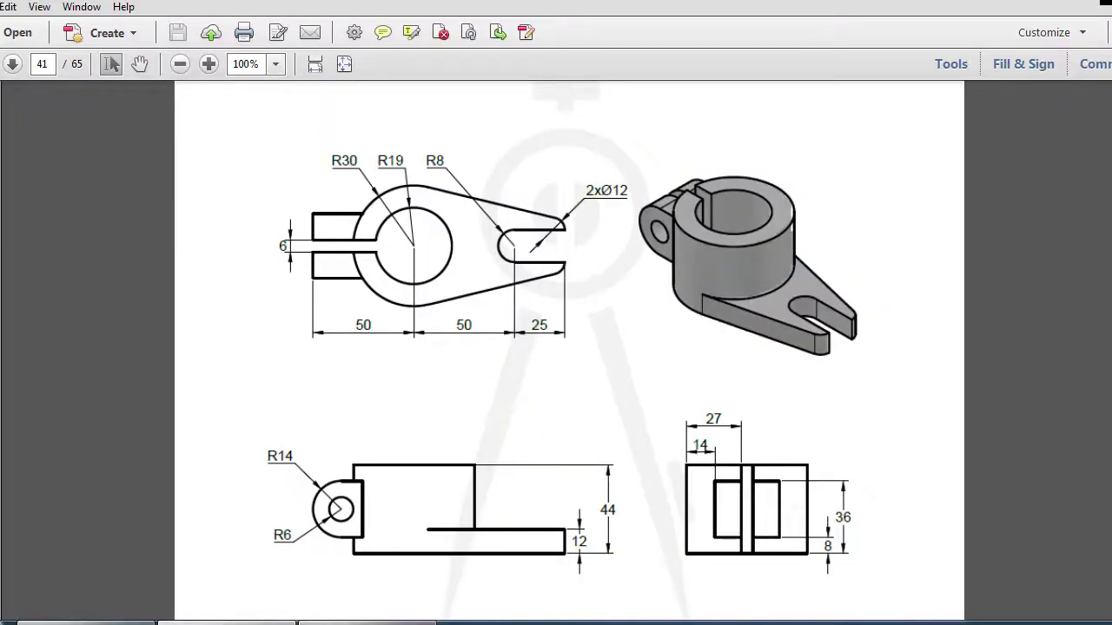
click(226, 622)
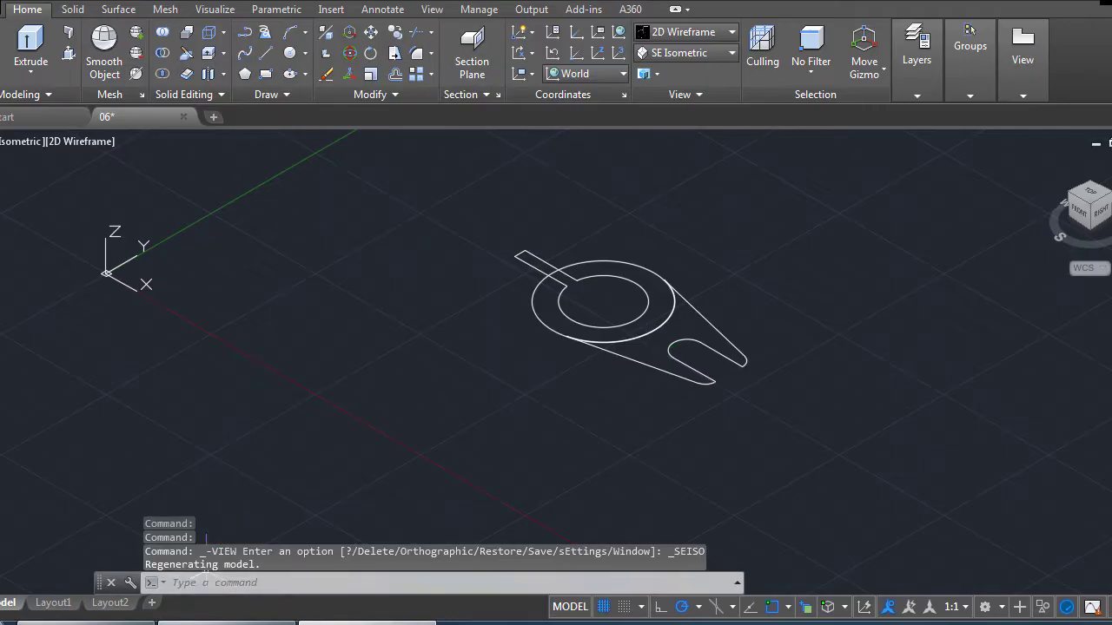
click(365, 622)
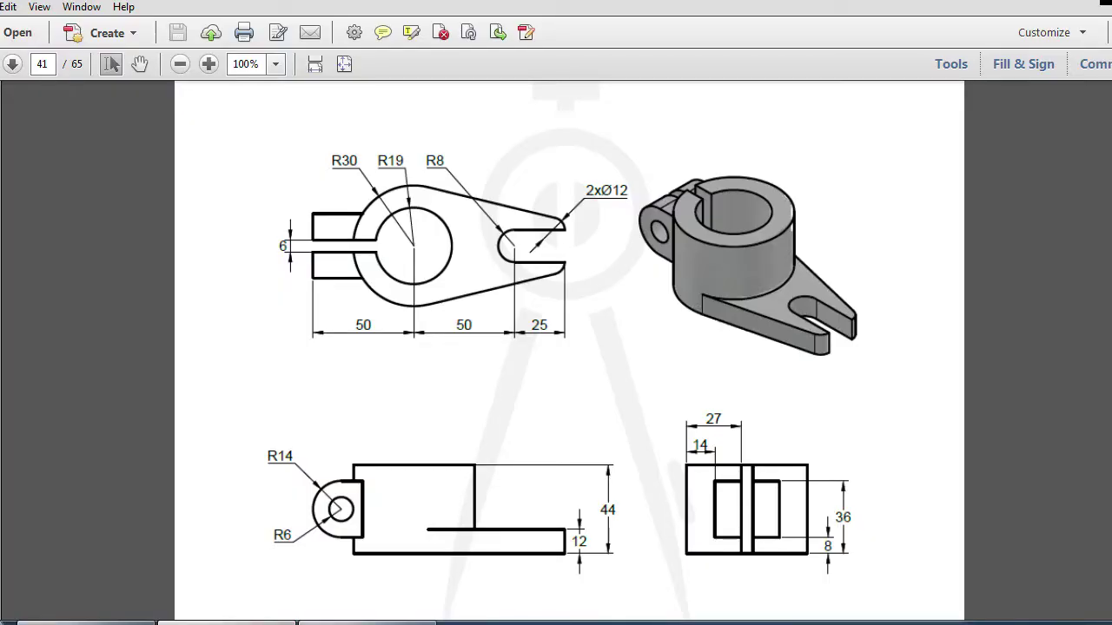
click(226, 622)
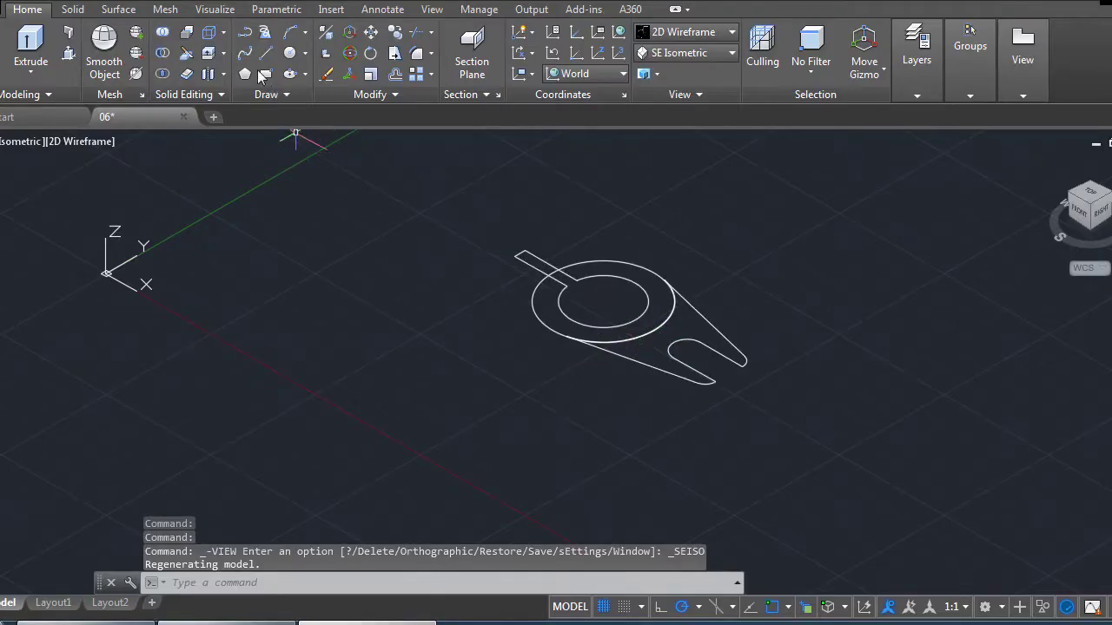
Extrude the slotted arm profile into a solid plate 12 units high.
click(31, 44)
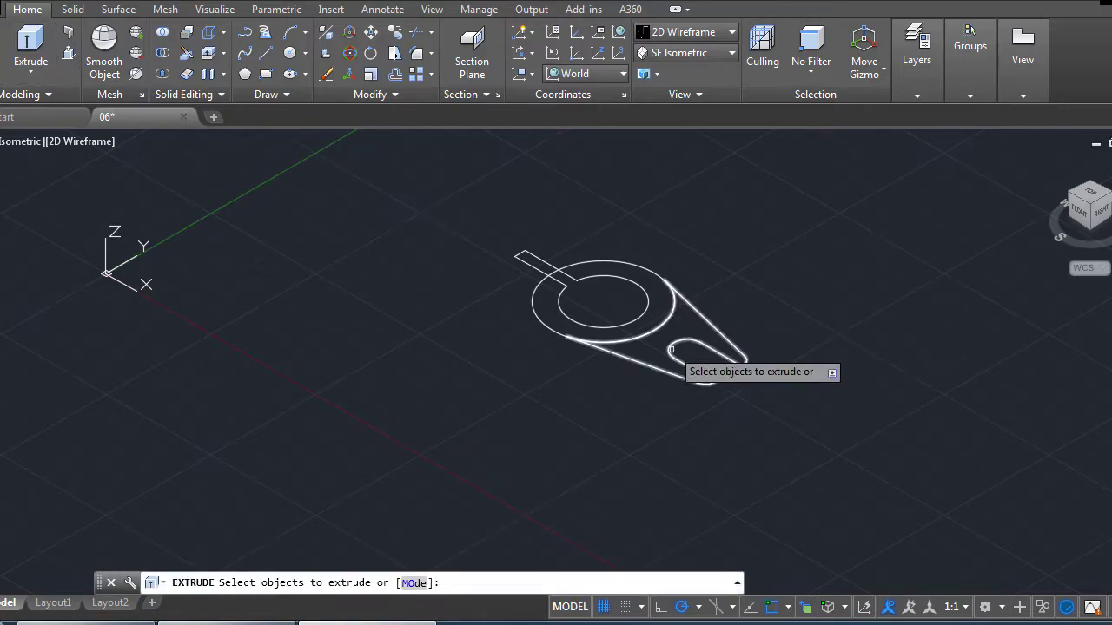
click(665, 349)
key(Return)
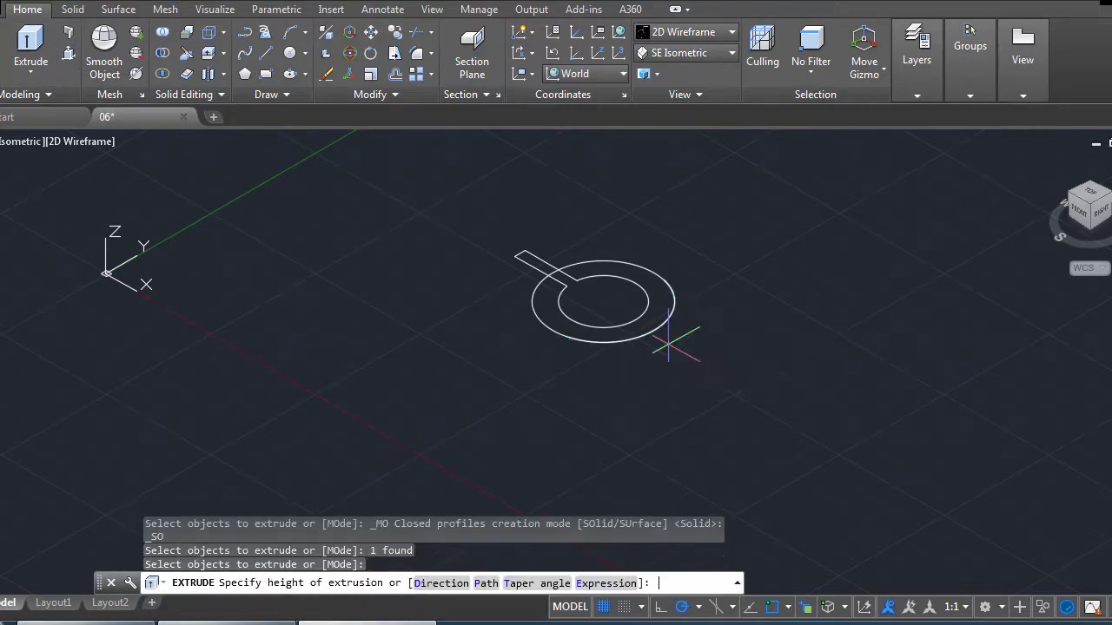
text(12)
key(Return)
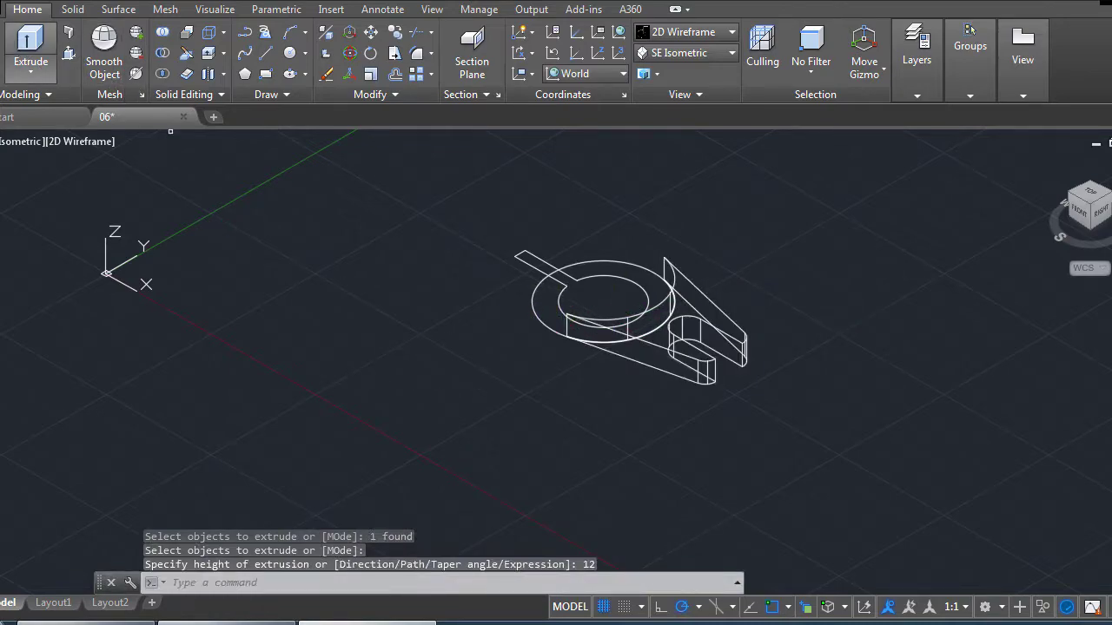
Extrude the outer ring circle 44 units, checking the height on the reference drawing.
click(30, 43)
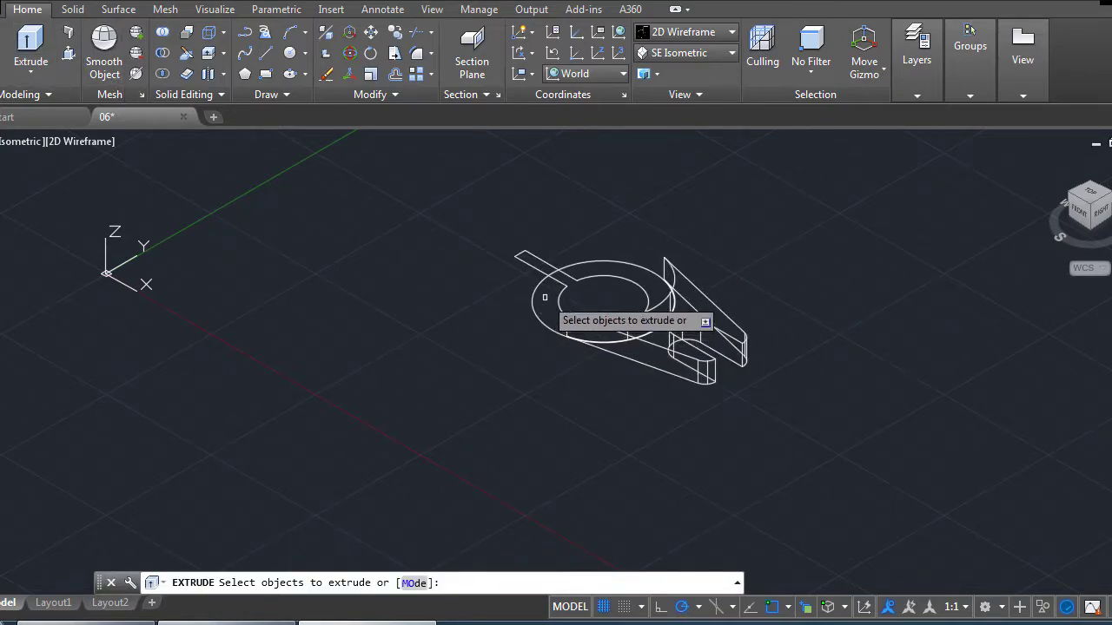
click(537, 315)
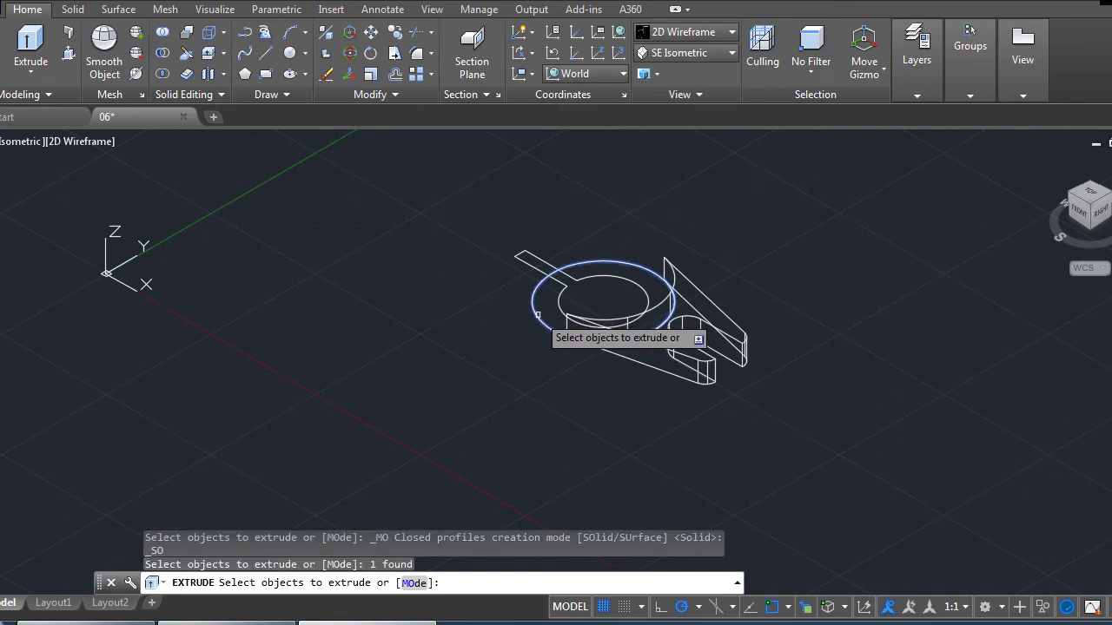
key(Return)
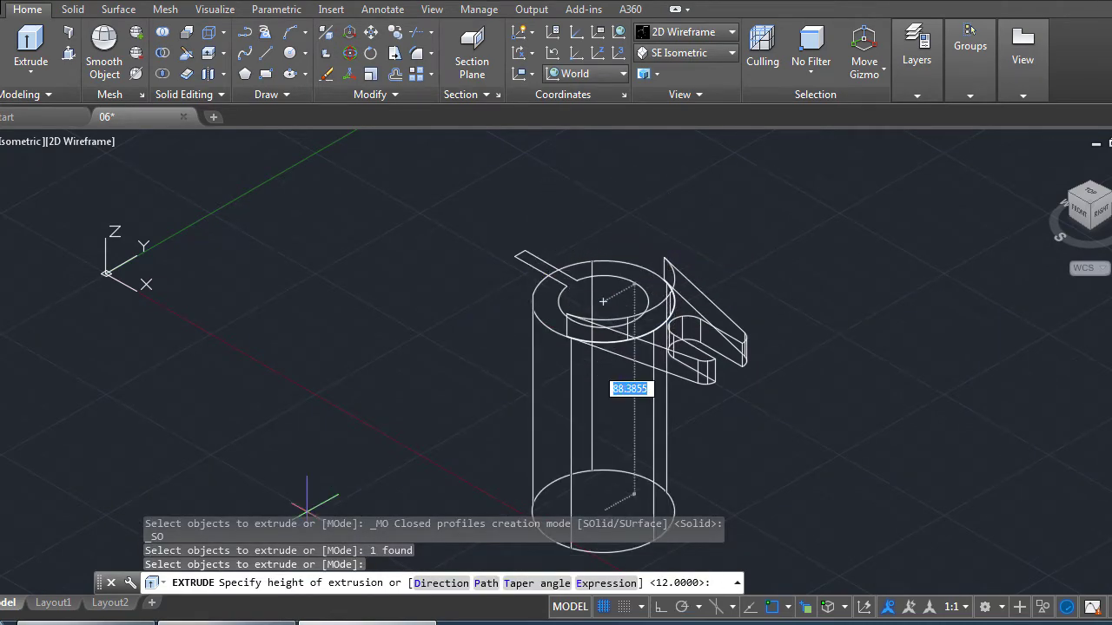
key(alt+Tab)
key(alt+Tab)
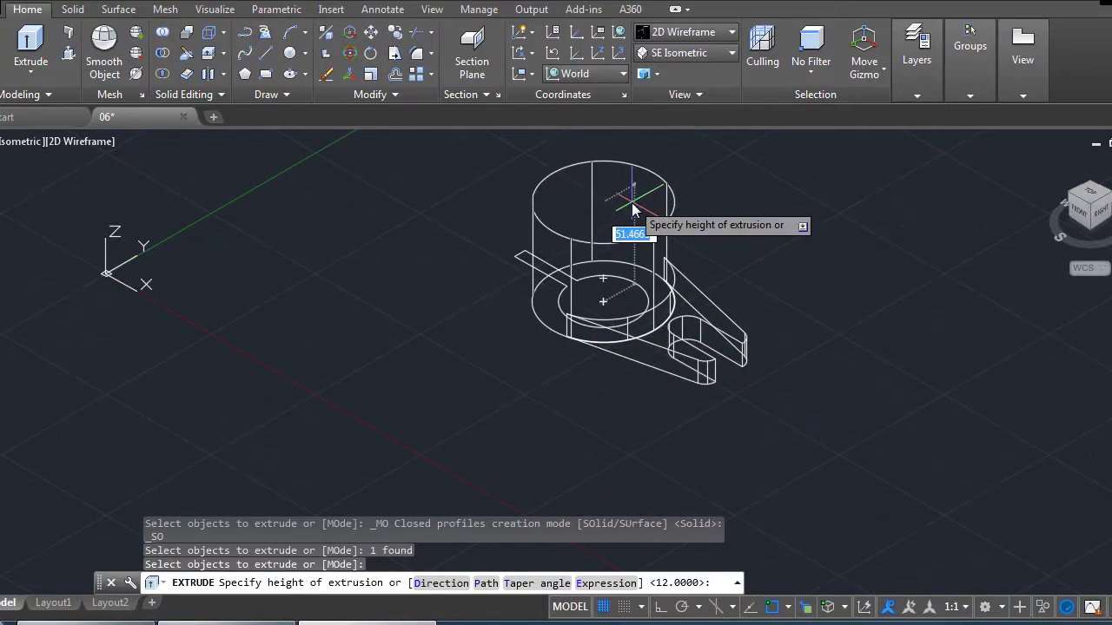
text(44)
key(Return)
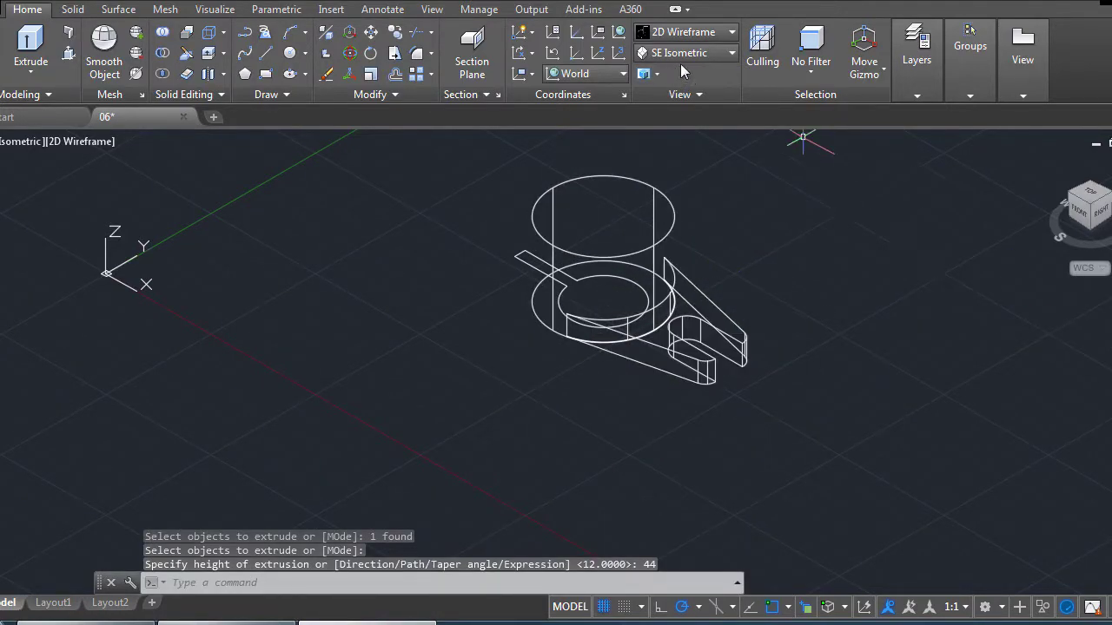
Set the visual style to Shaded with Edges.
click(686, 52)
click(694, 43)
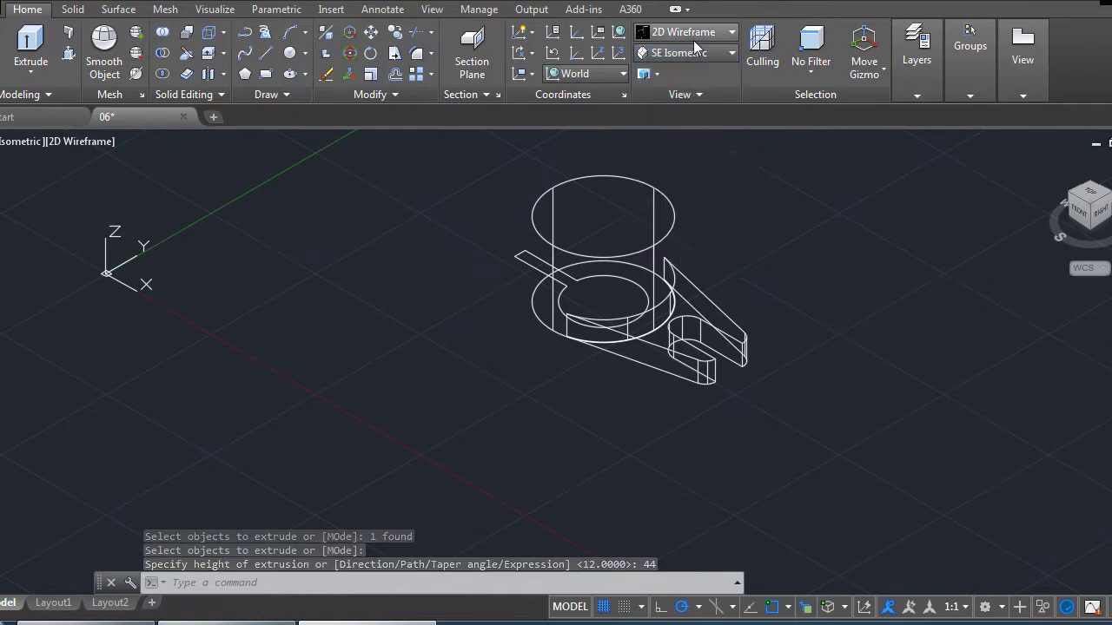
click(692, 36)
click(737, 112)
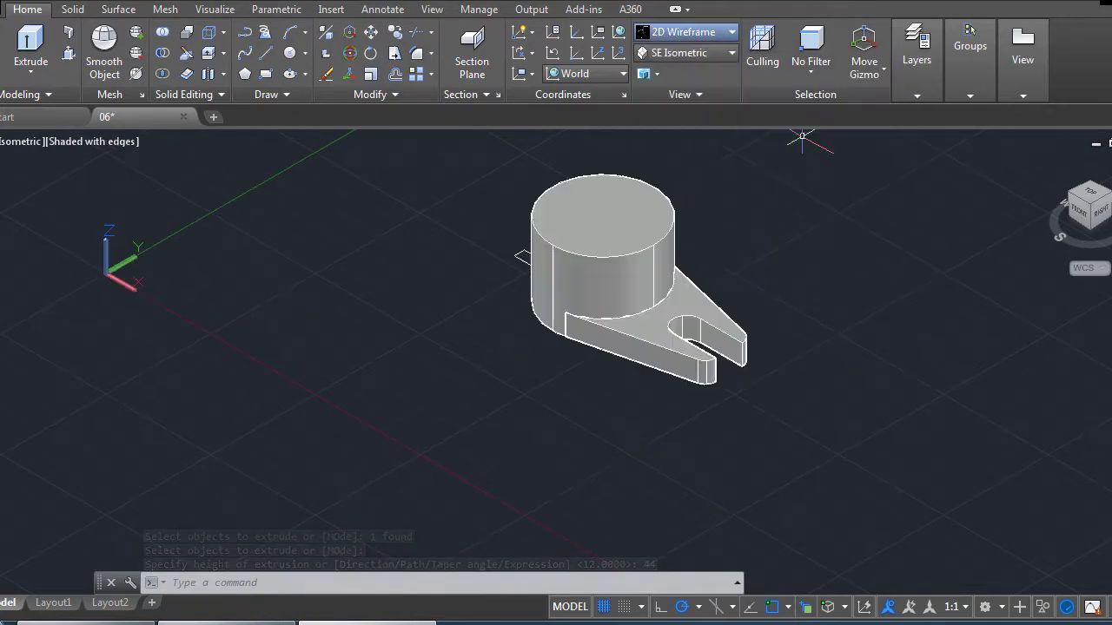
Orbit the model to a lower front angle and pan it right and down into view.
mouse_move(721, 367)
shift+middle_down()
mouse_move(768, 434)
mouse_move(918, 367)
mouse_move(819, 316)
mouse_move(755, 229)
mouse_move(755, 355)
mouse_move(697, 377)
mouse_move(681, 335)
mouse_move(712, 292)
shift+middle_up()
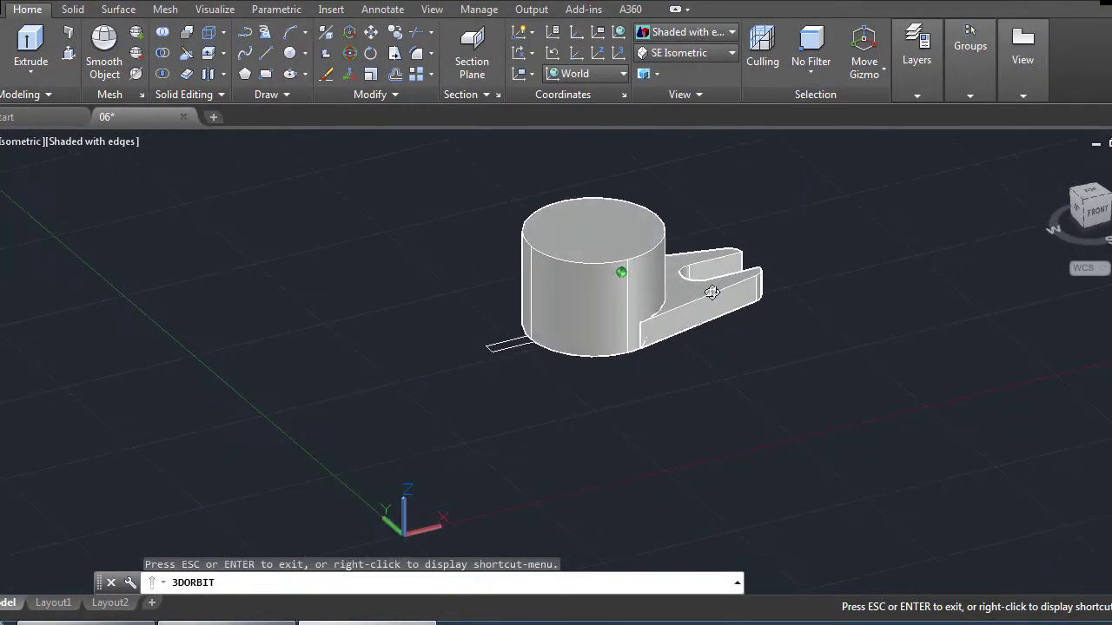
mouse_move(802, 345)
shift+middle_down()
mouse_move(747, 347)
mouse_move(756, 434)
mouse_move(859, 397)
mouse_move(813, 317)
mouse_move(807, 385)
mouse_move(789, 403)
mouse_move(911, 339)
mouse_move(917, 297)
mouse_move(576, 318)
mouse_move(576, 224)
mouse_move(757, 402)
mouse_move(590, 347)
mouse_move(623, 362)
mouse_move(608, 365)
shift+middle_up()
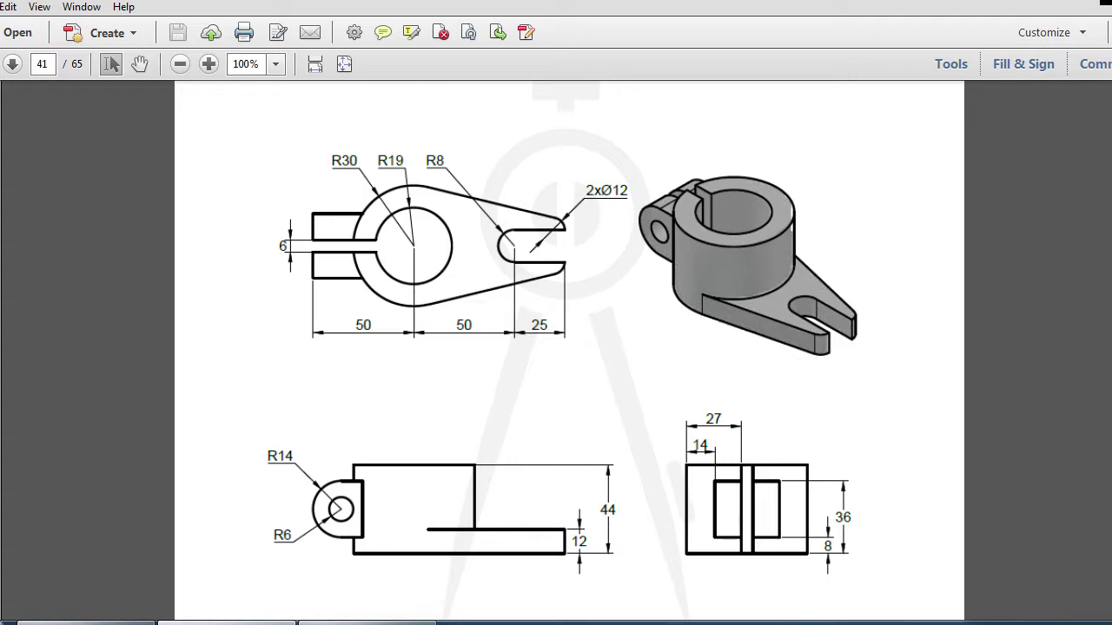
key(alt+Tab)
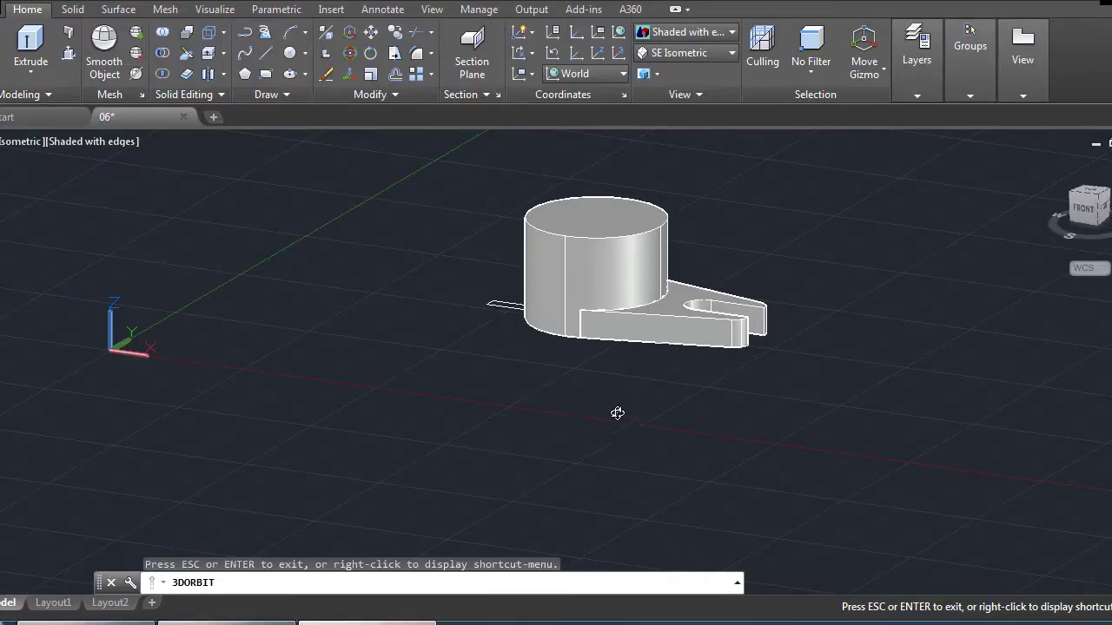
click(1008, 427)
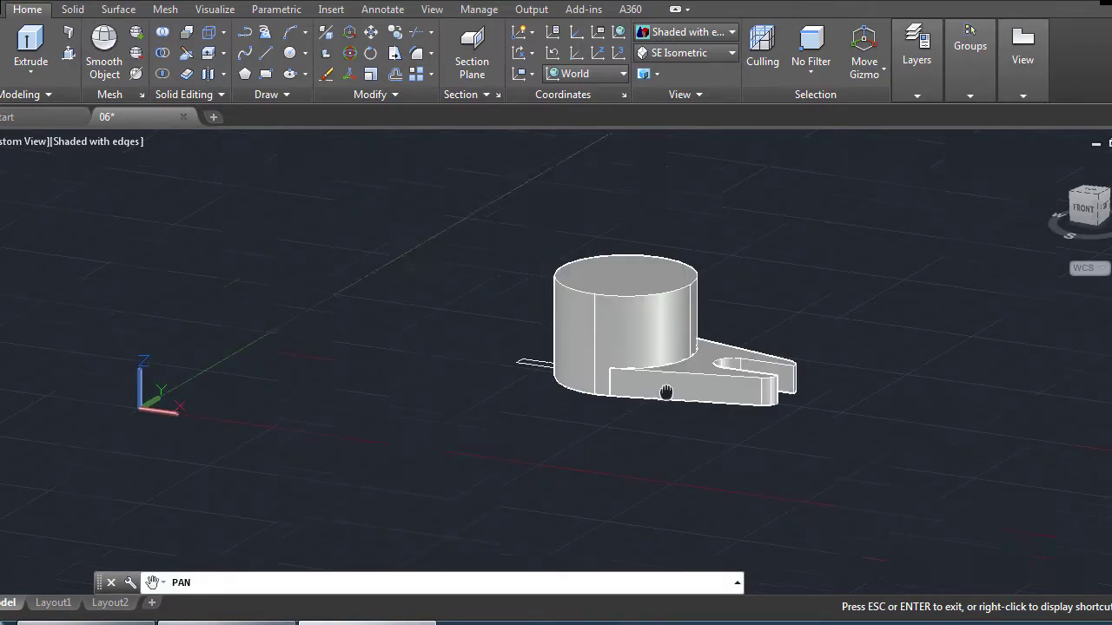
drag(661, 331, 760, 424)
Zoom in and orbit to a low side view of the cylinder and slotted arm.
mouse_move(707, 405)
shift+middle_down()
mouse_move(732, 466)
mouse_move(856, 414)
mouse_move(703, 382)
mouse_move(704, 469)
mouse_move(683, 390)
mouse_move(685, 492)
shift+middle_up()
scroll(600, 382, up, 3)
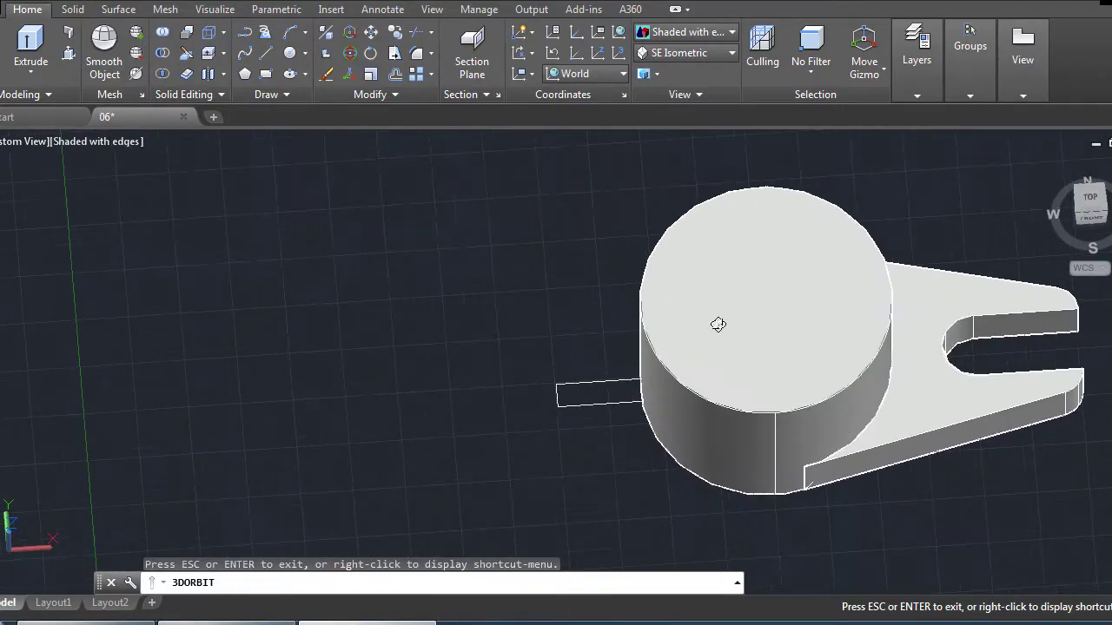
mouse_move(929, 363)
shift+middle_down()
mouse_move(909, 243)
mouse_move(909, 261)
mouse_move(866, 241)
shift+middle_up()
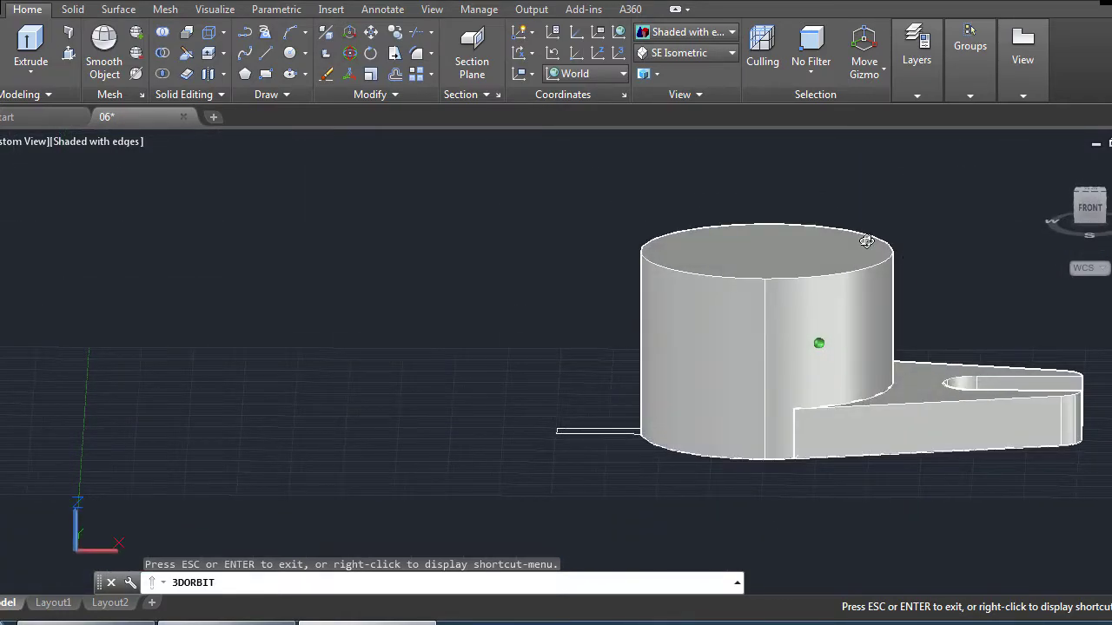
click(566, 80)
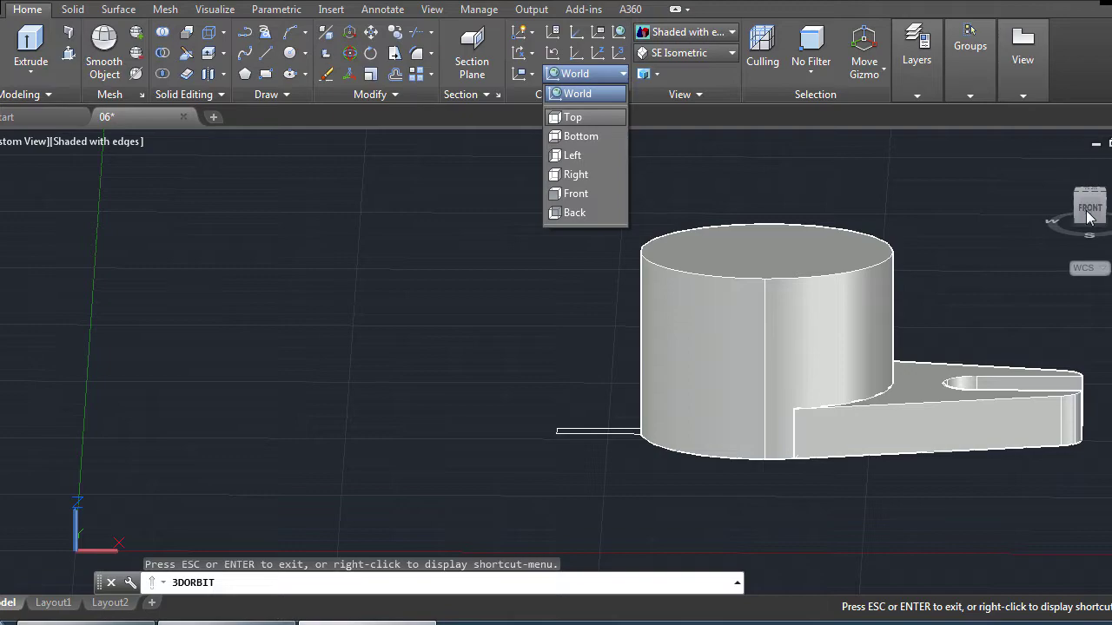
click(1087, 217)
click(1087, 213)
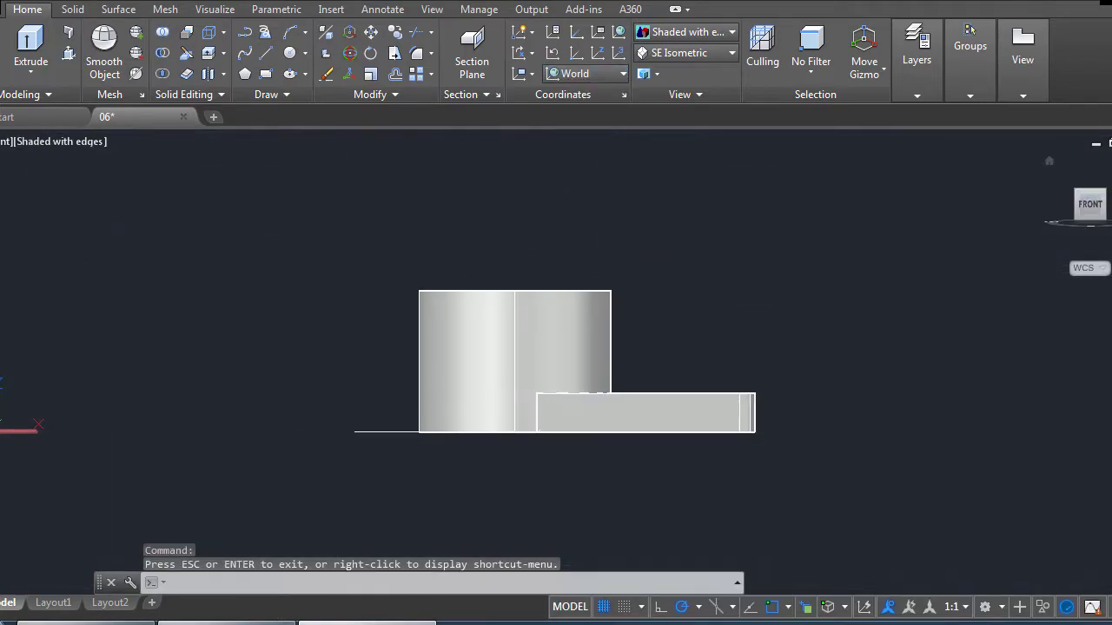
Set the UCS to Front, then orbit the part back to an isometric 3D view.
key(Escape)
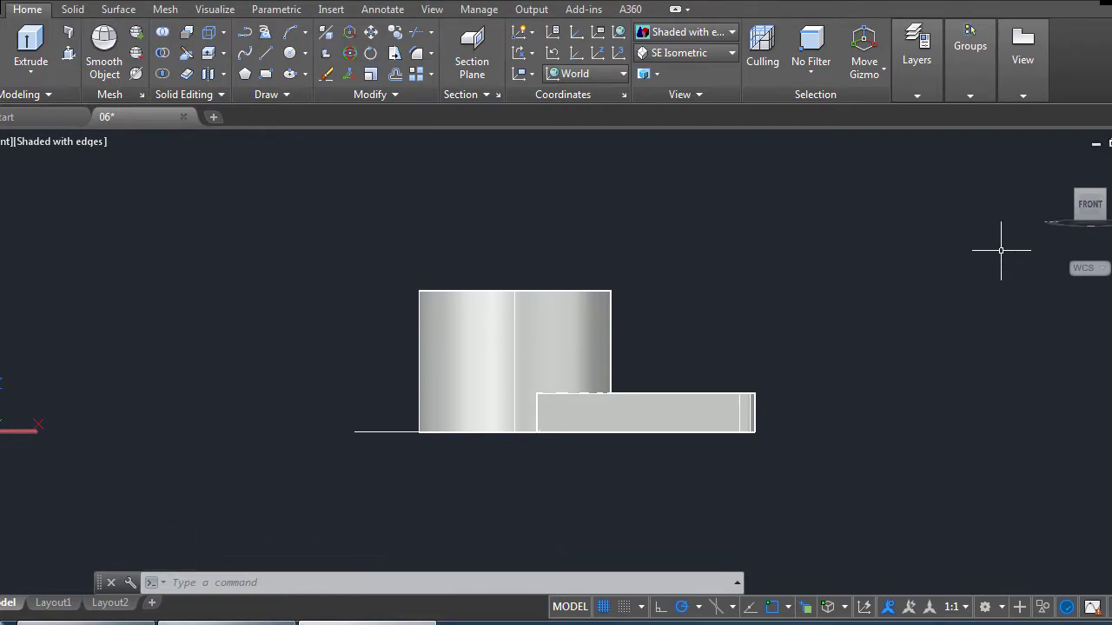
mouse_move(1089, 205)
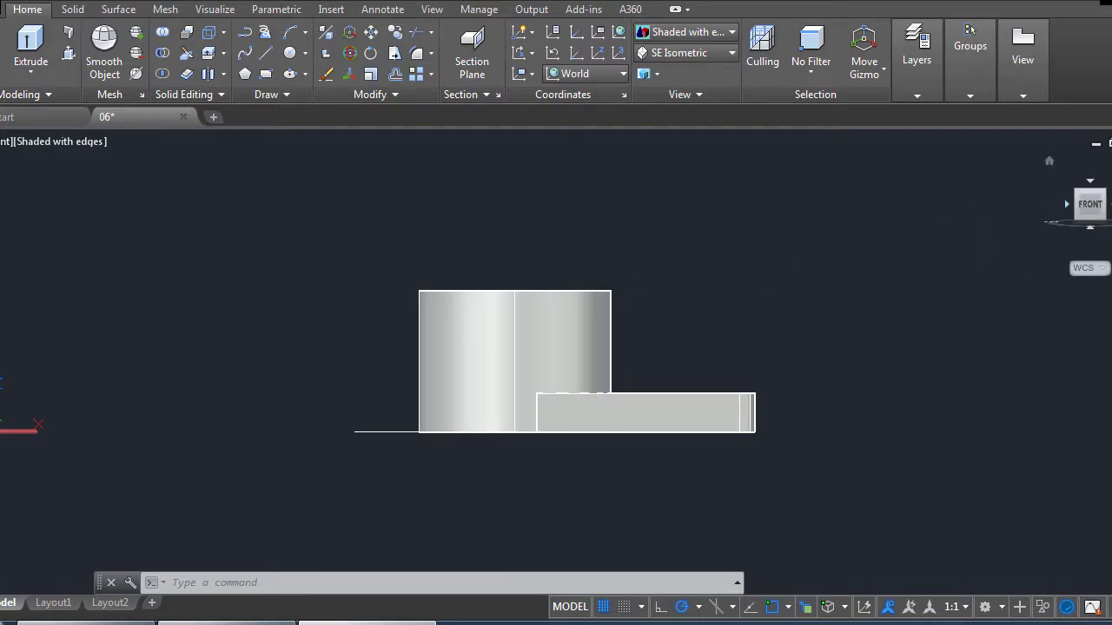
click(613, 75)
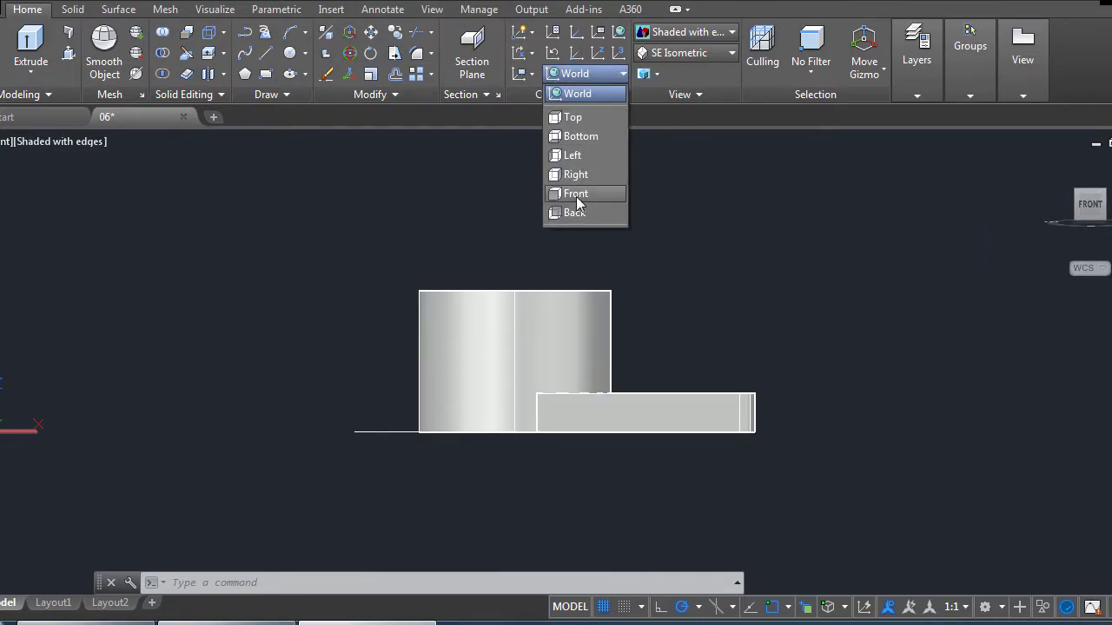
click(575, 194)
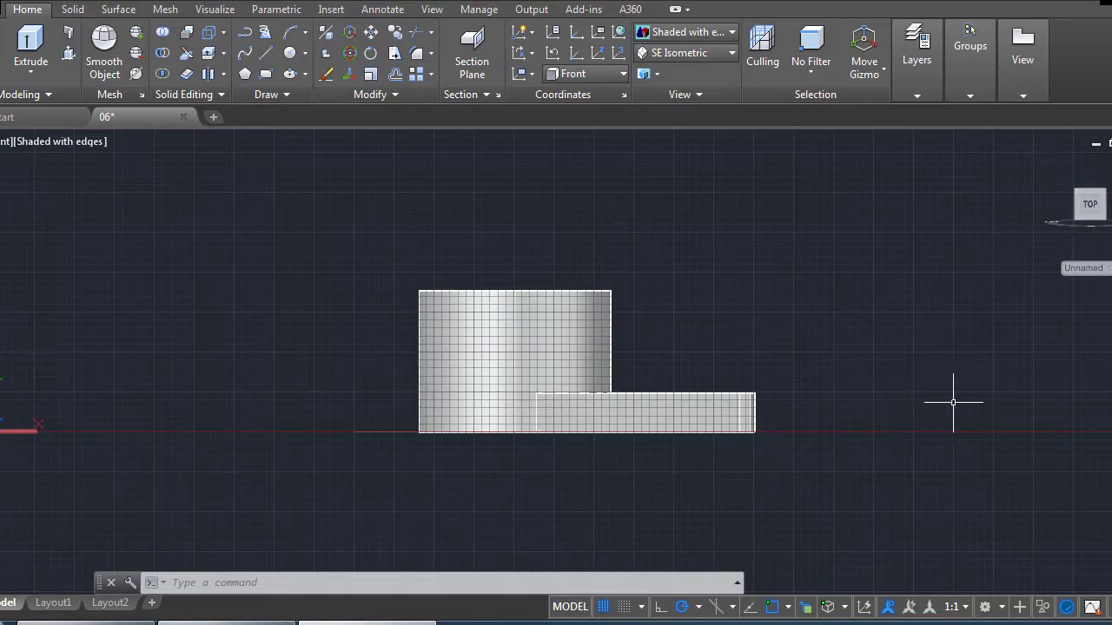
shift+middle_drag(425, 325, 420, 422)
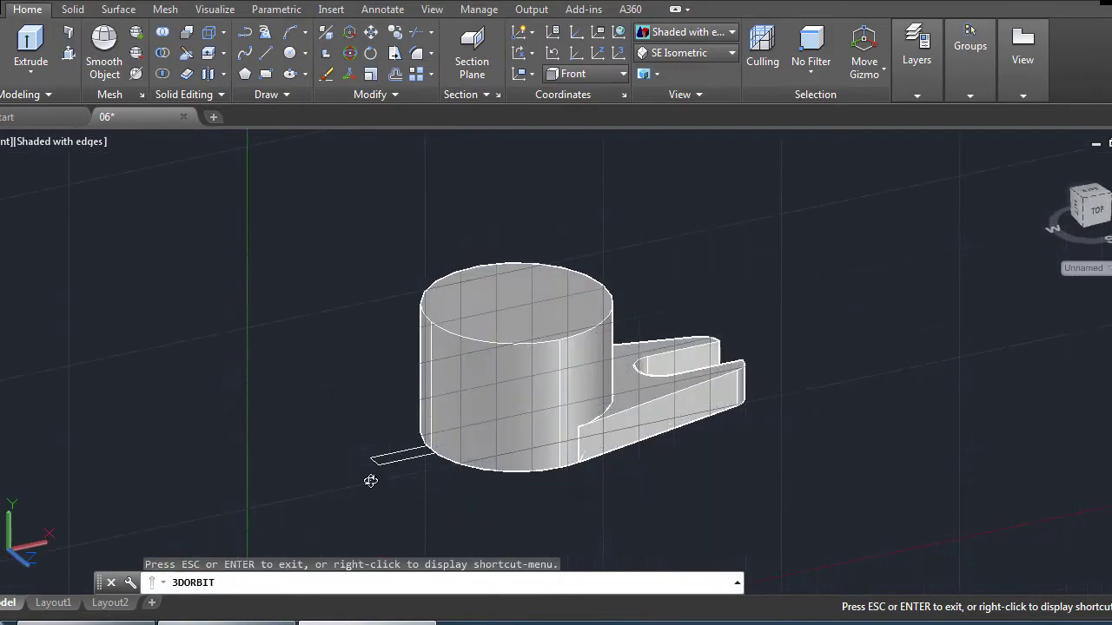
shift+middle_drag(420, 422, 413, 444)
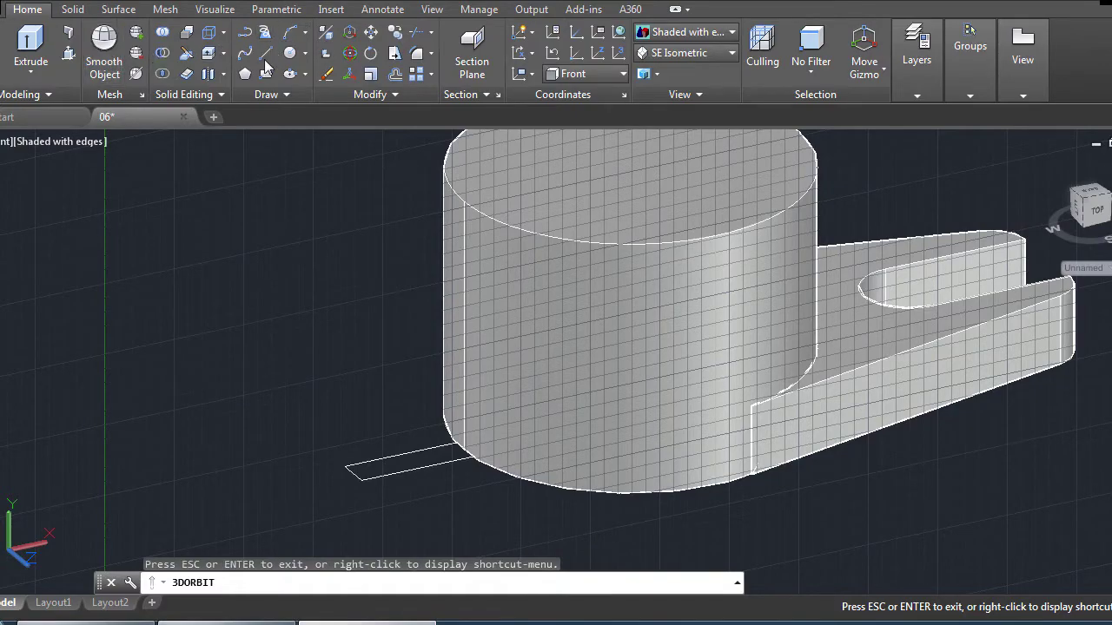
Draw a 22-unit upright line from the corner of the small base outline.
key(Escape)
text(l)
key(Return)
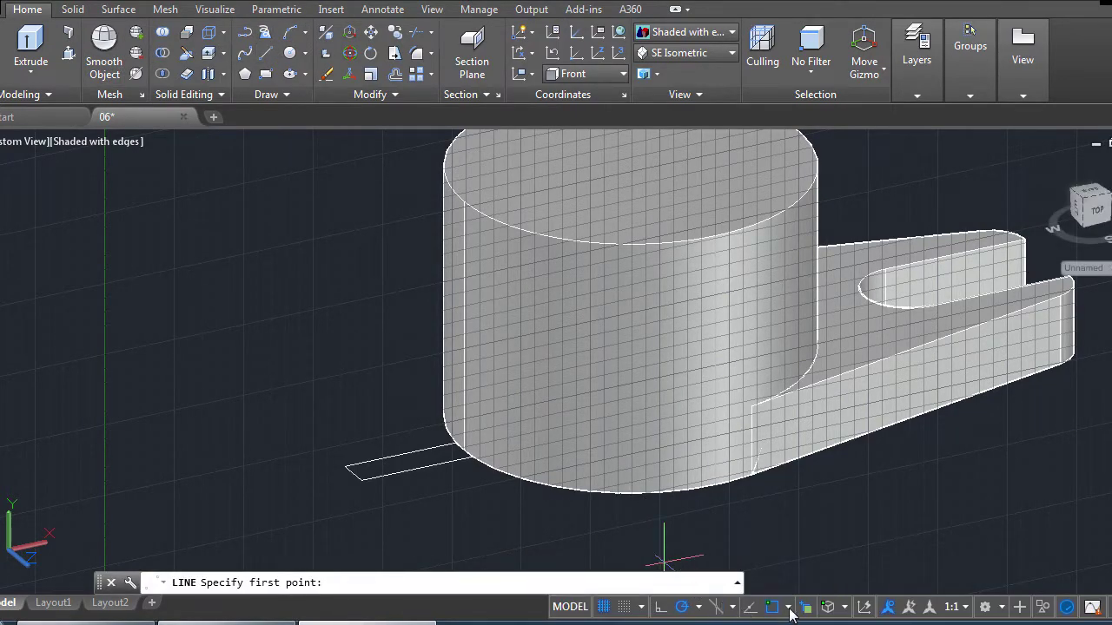
click(789, 608)
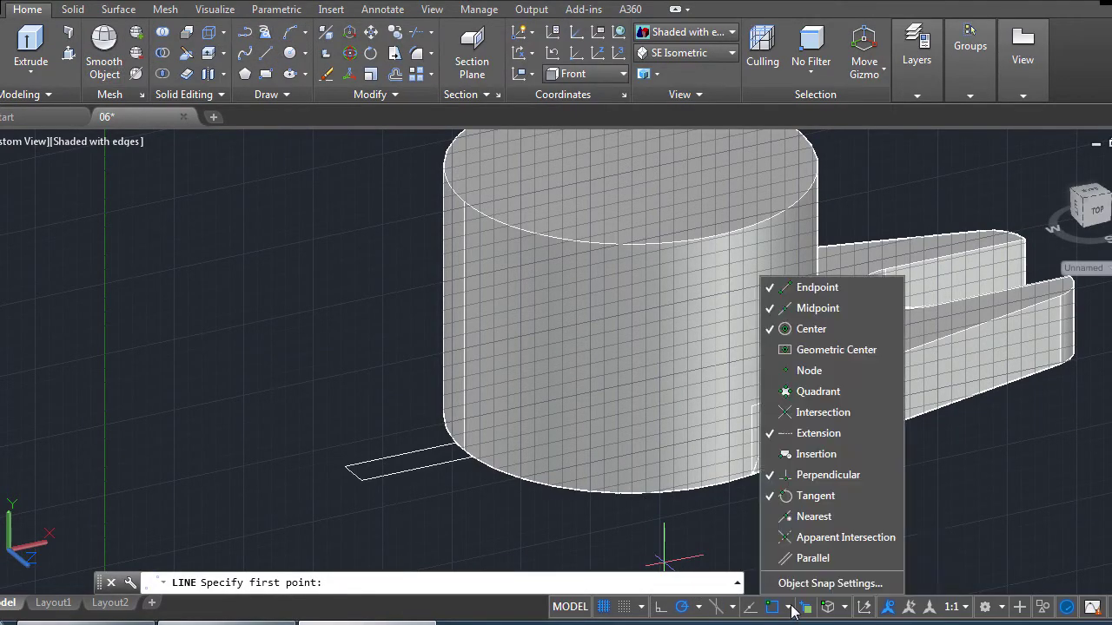
click(821, 345)
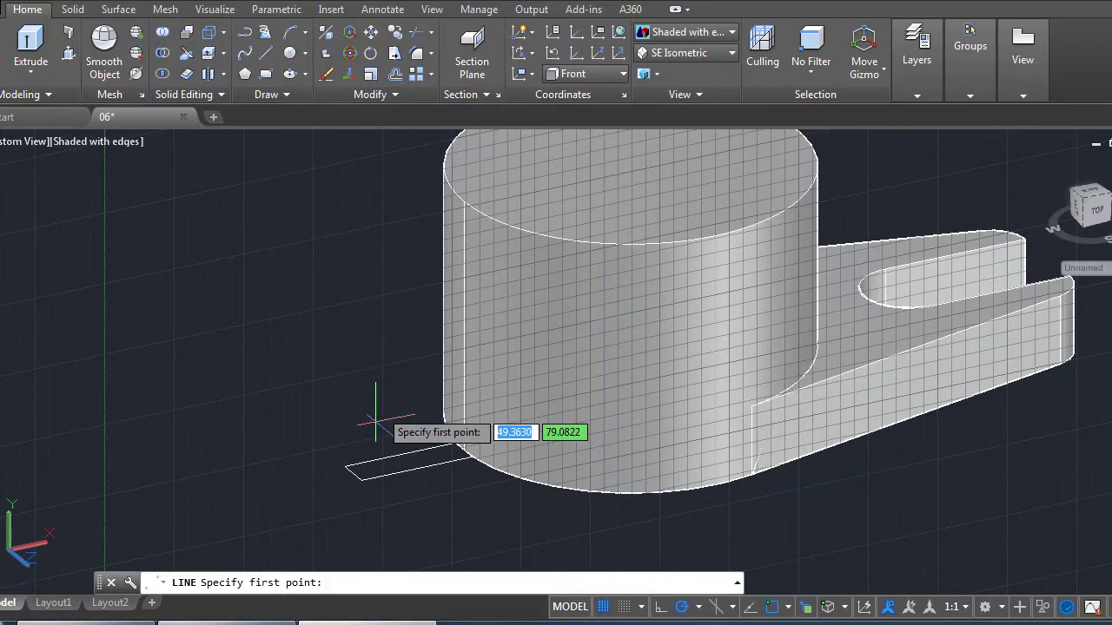
click(353, 471)
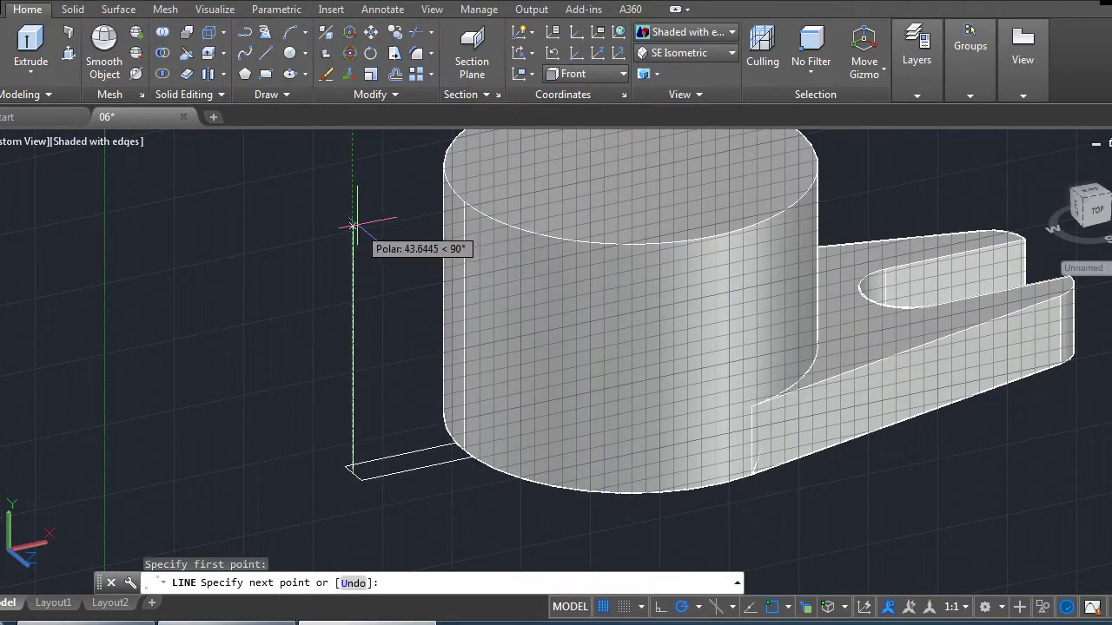
text(22)
key(Return)
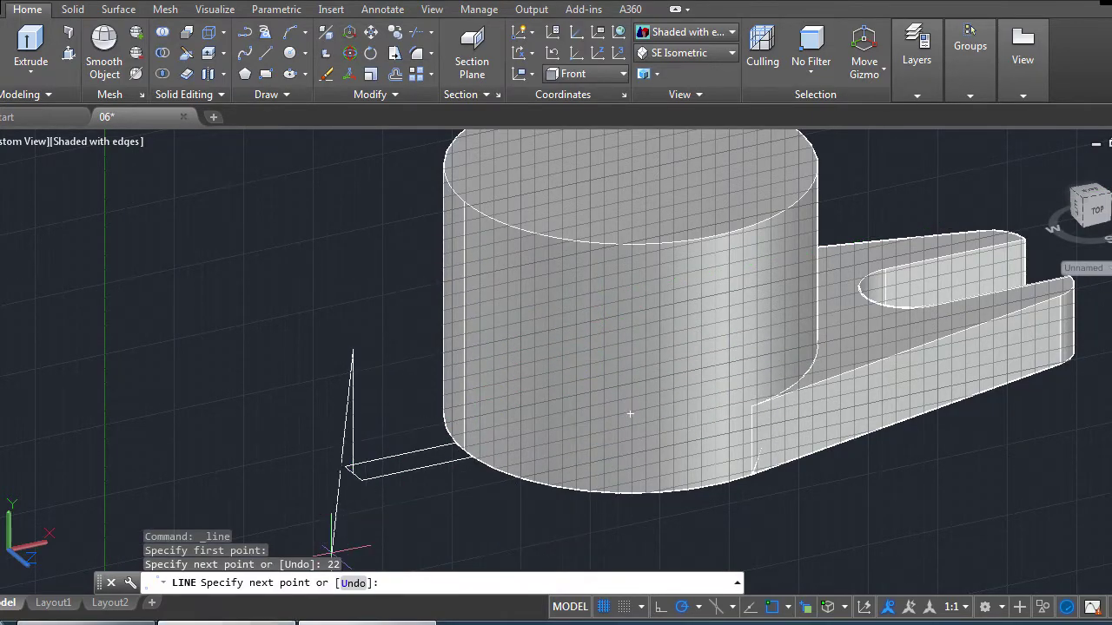
After checking the reference, draw a 14-unit line from the upright line's top.
key(alt+Tab)
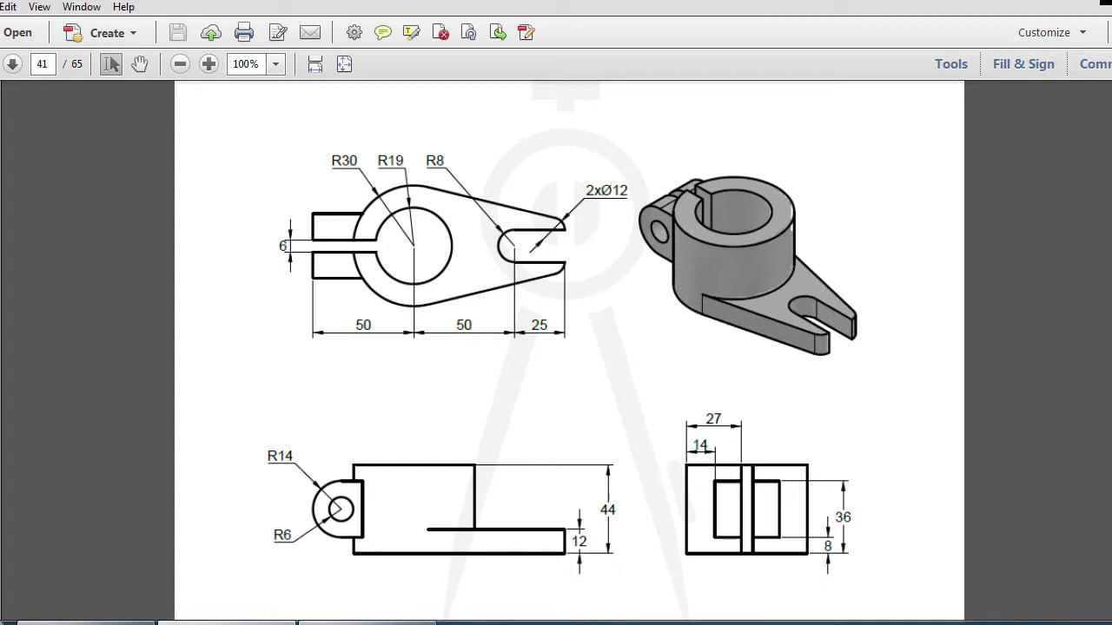
key(alt+Tab)
key(Escape)
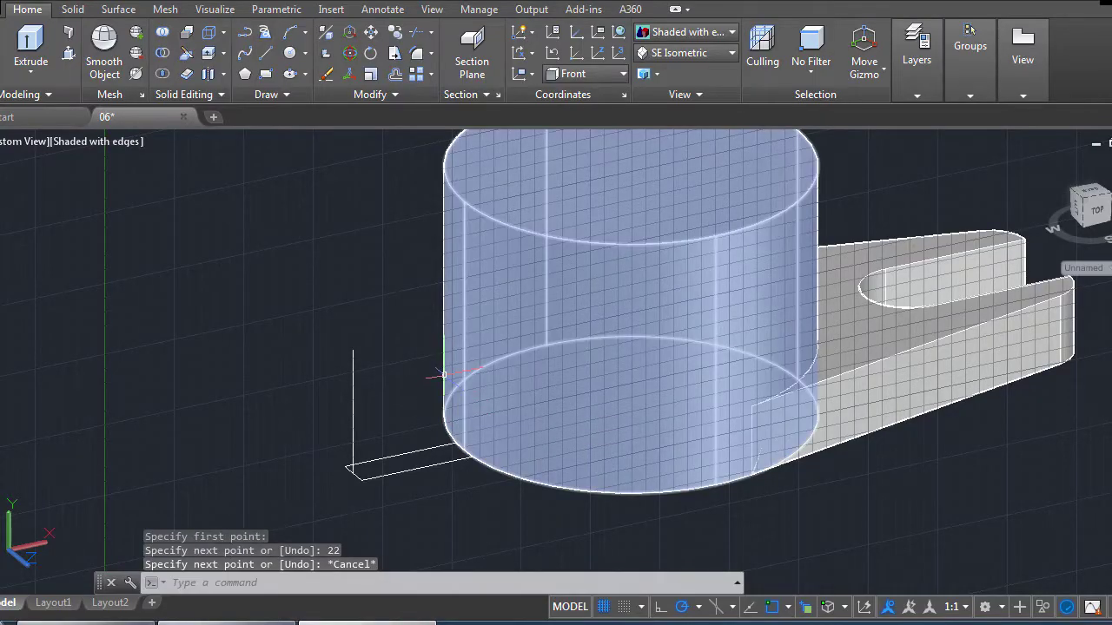
key(alt+Tab)
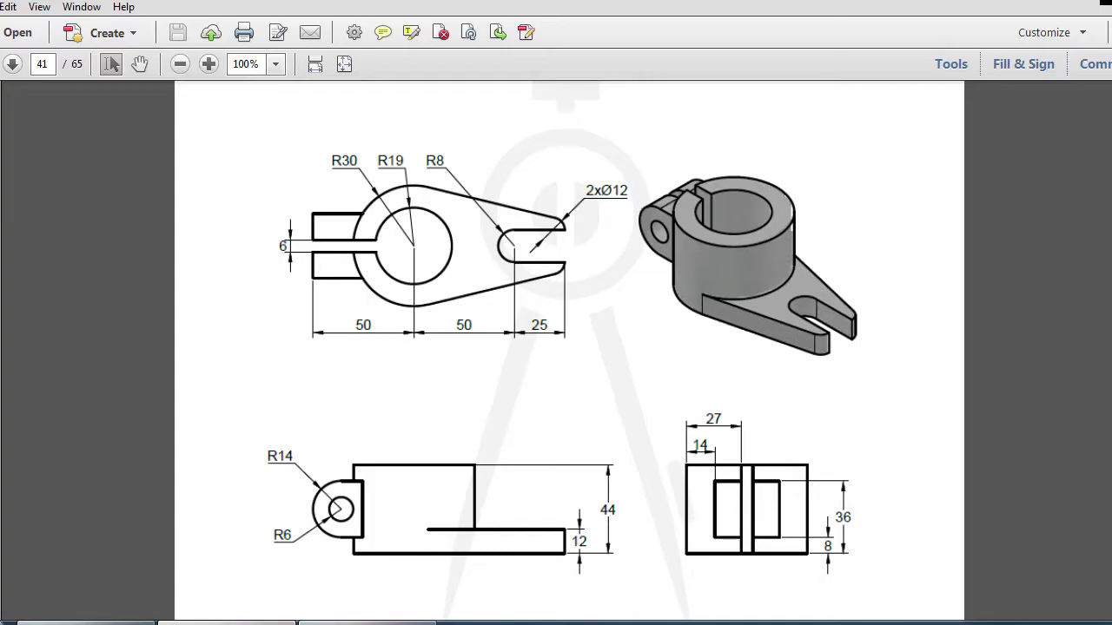
key(alt+Tab)
key(alt+Tab)
key(alt+Tab)
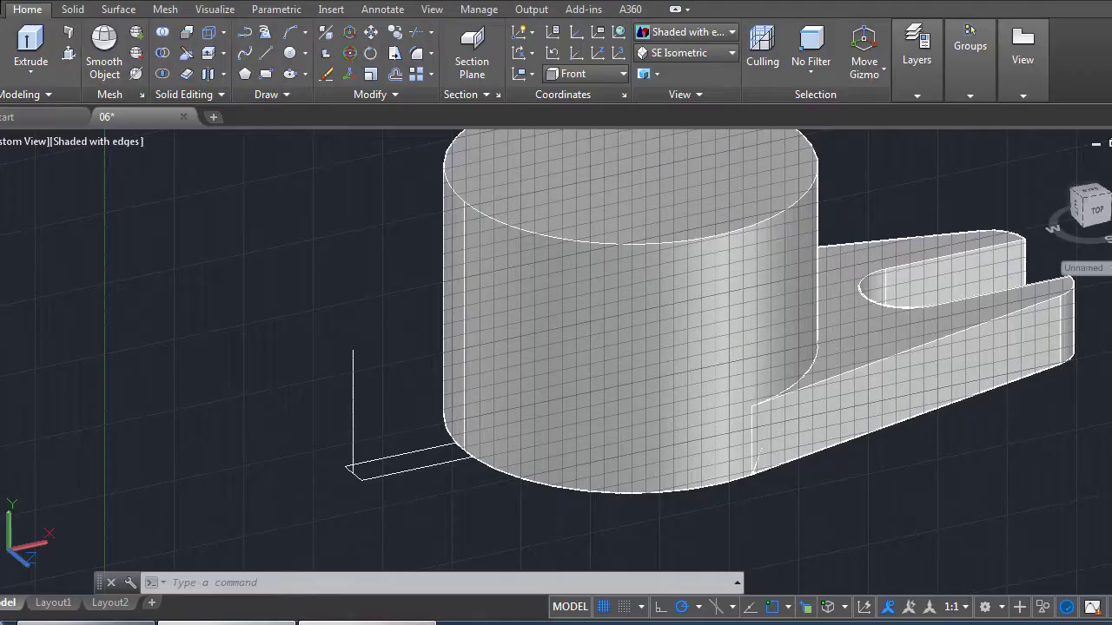
click(275, 56)
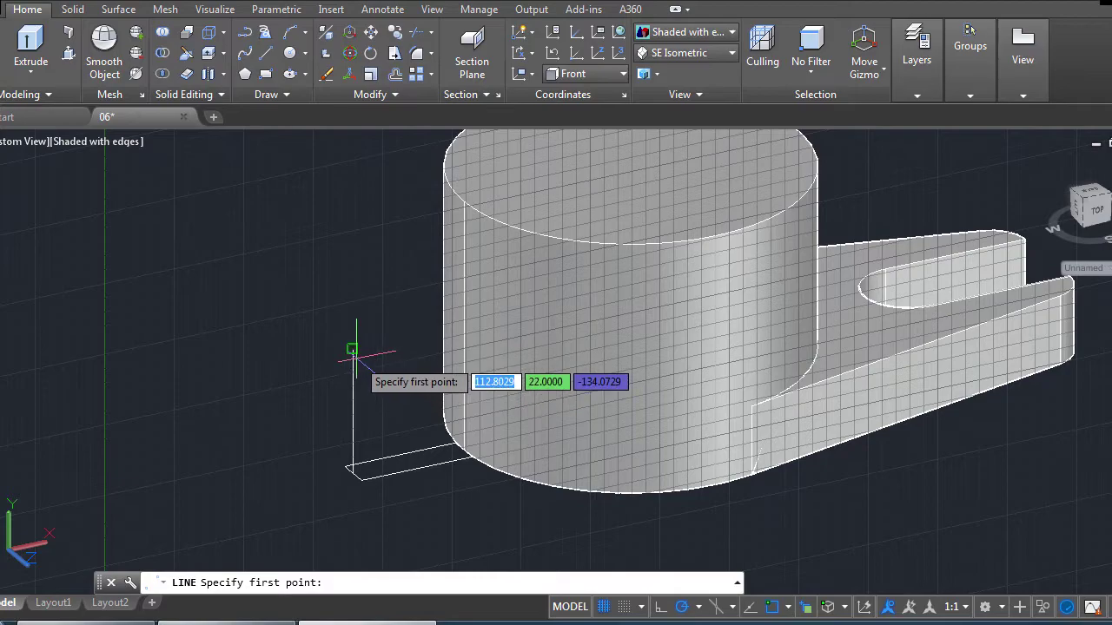
click(353, 349)
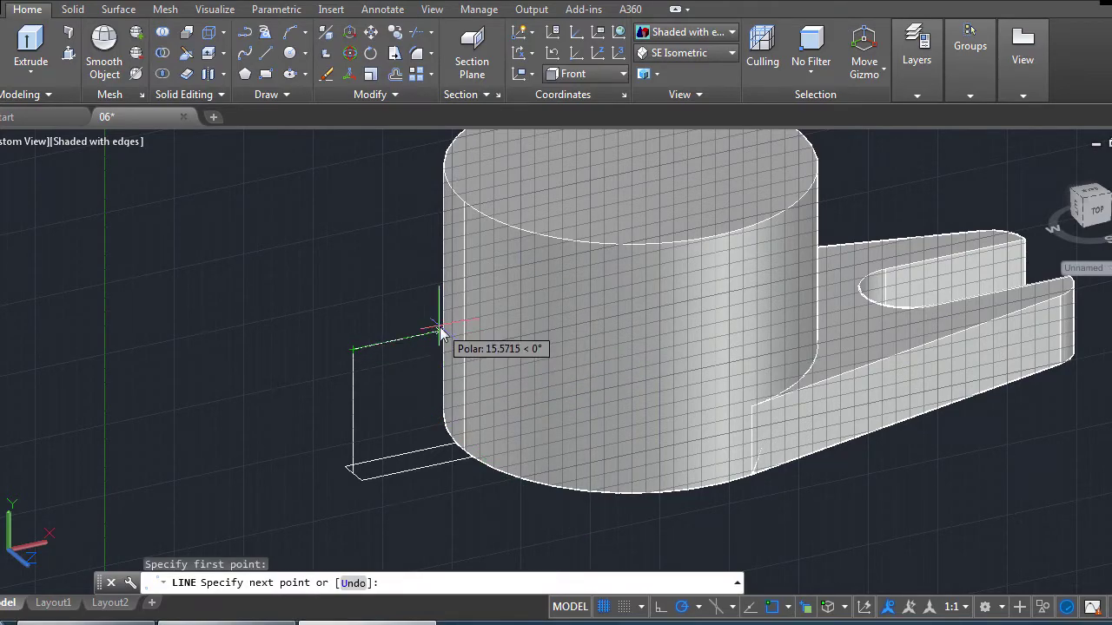
text(14)
key(Return)
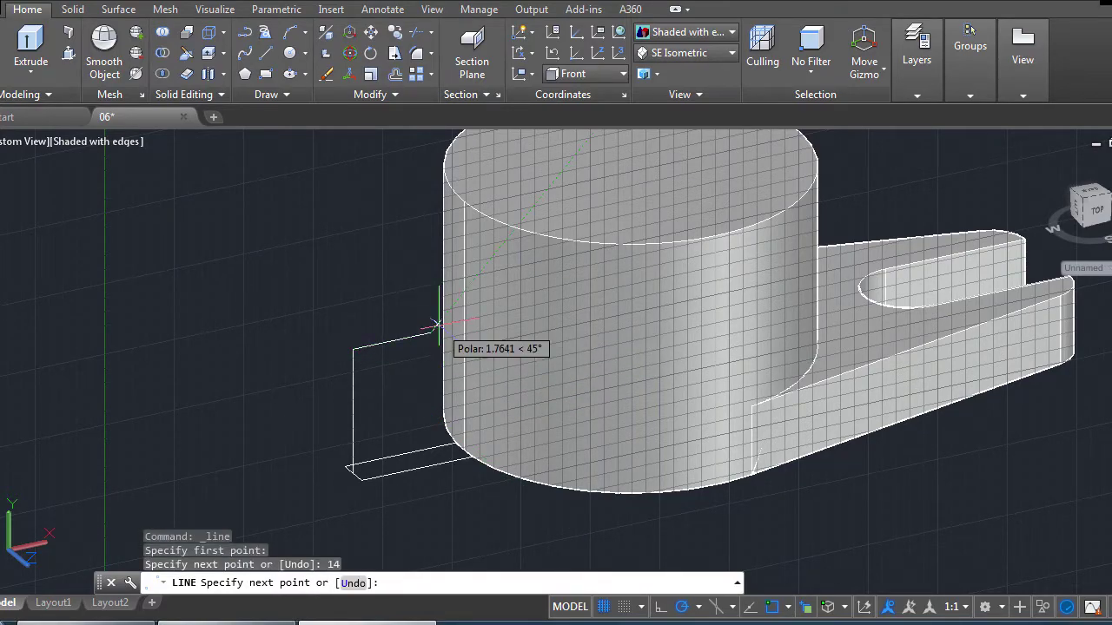
key(Escape)
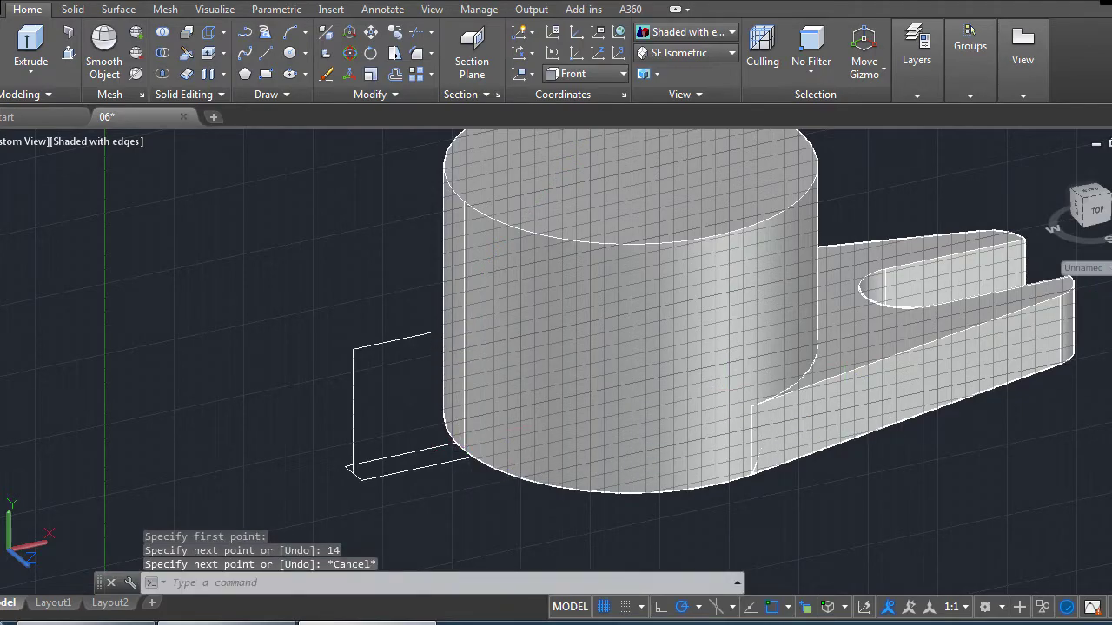
Orbit and zoom so the lug outline sits at left, then return to the reference PDF.
click(1096, 412)
mouse_move(466, 385)
mouse_down()
mouse_move(649, 379)
mouse_move(640, 423)
mouse_move(420, 372)
mouse_move(455, 415)
mouse_move(467, 385)
mouse_up()
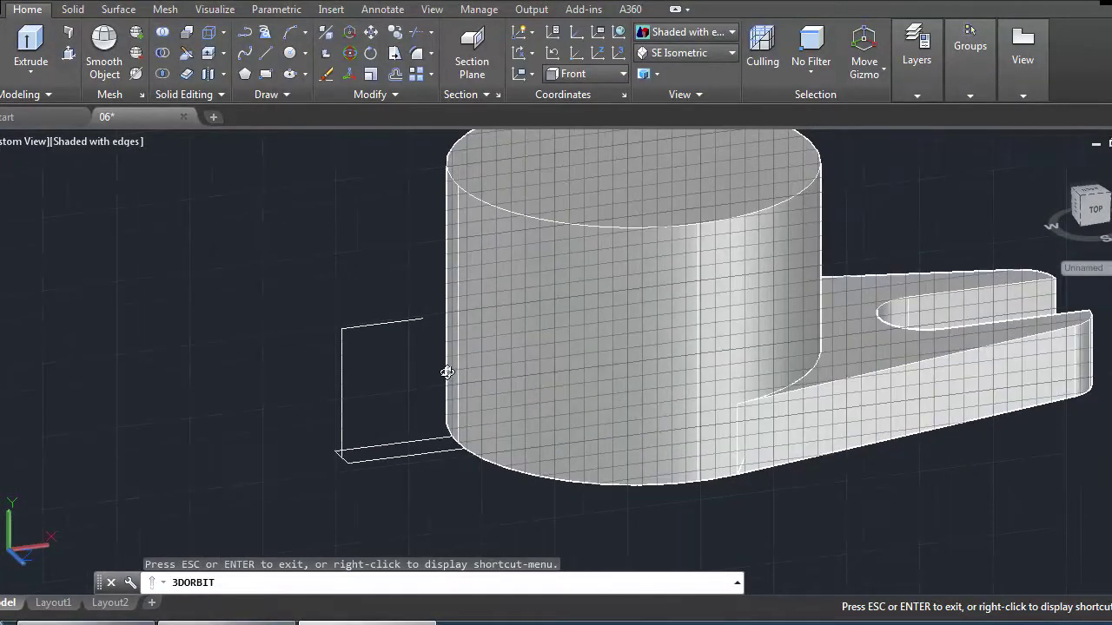
scroll(401, 277, up, 1)
click(305, 53)
key(Escape)
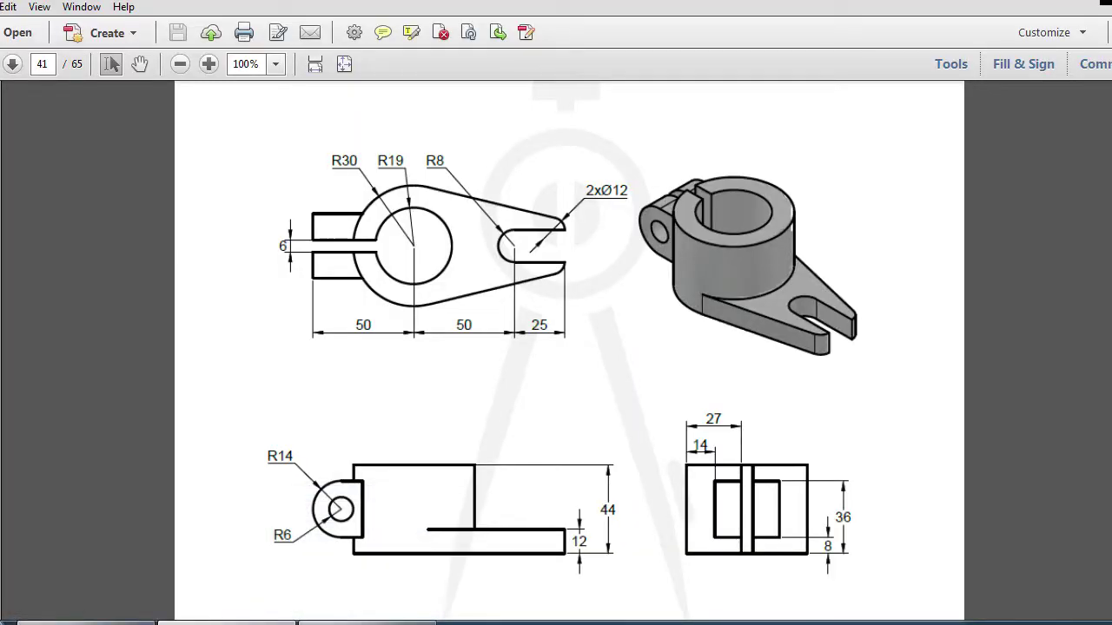
Draw a radius-14 circle centred on the end of the 14-unit lug line.
key(alt+Tab)
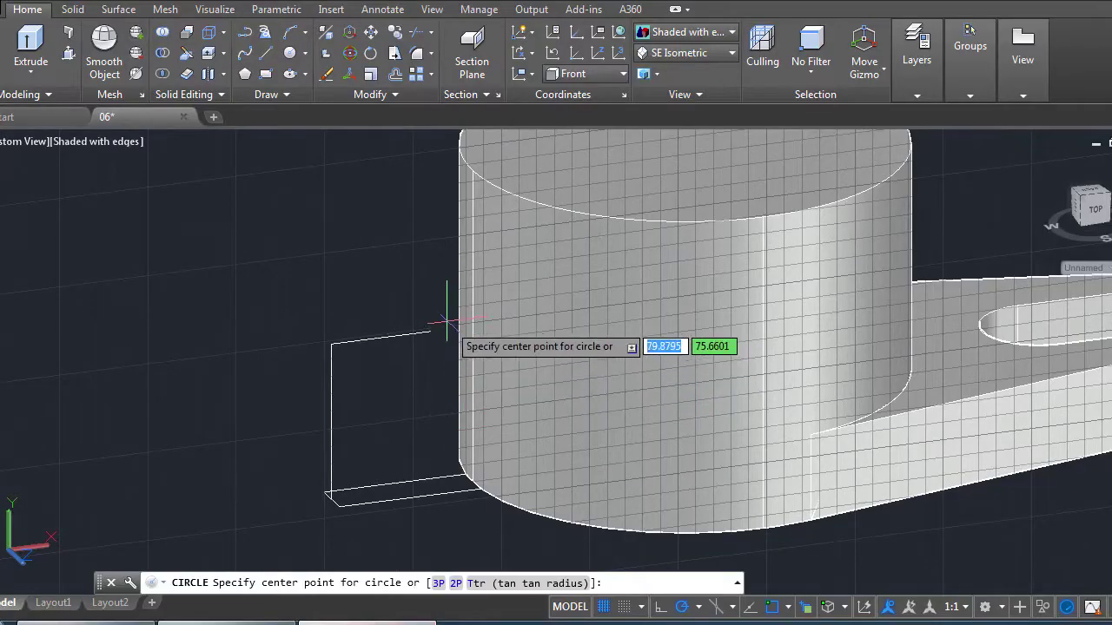
click(430, 332)
text(1)
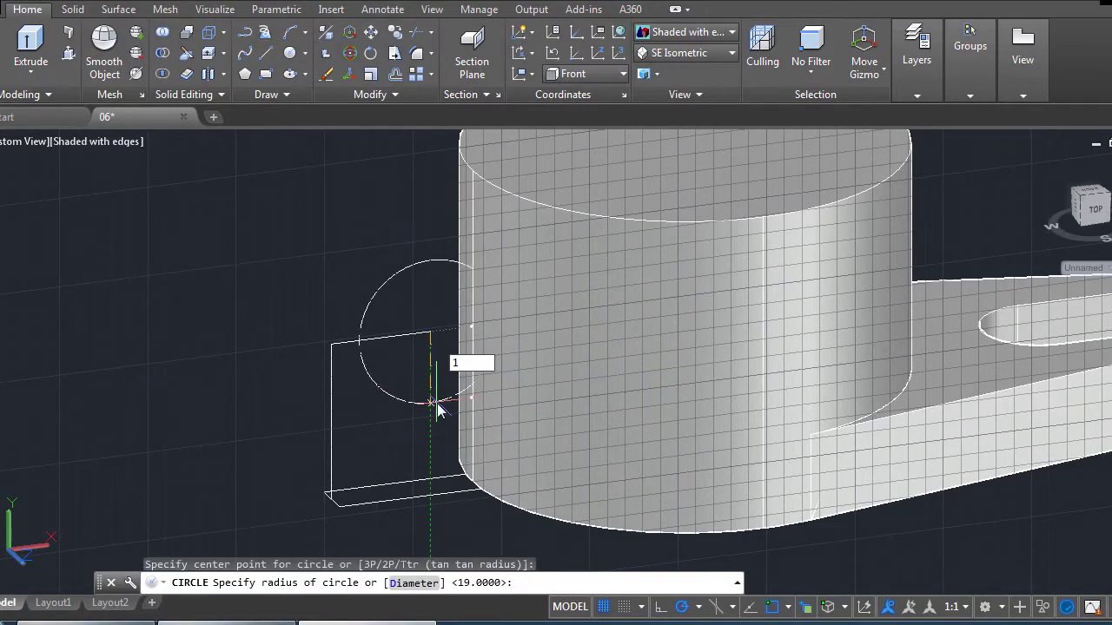
text(4)
key(Return)
key(alt+Tab)
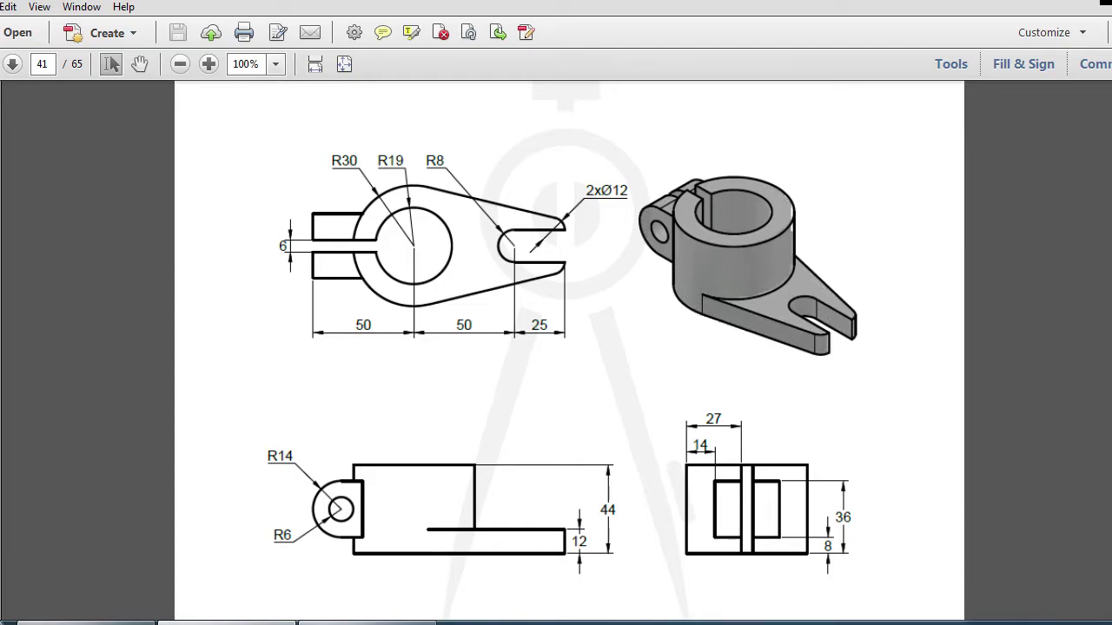
key(alt+Tab)
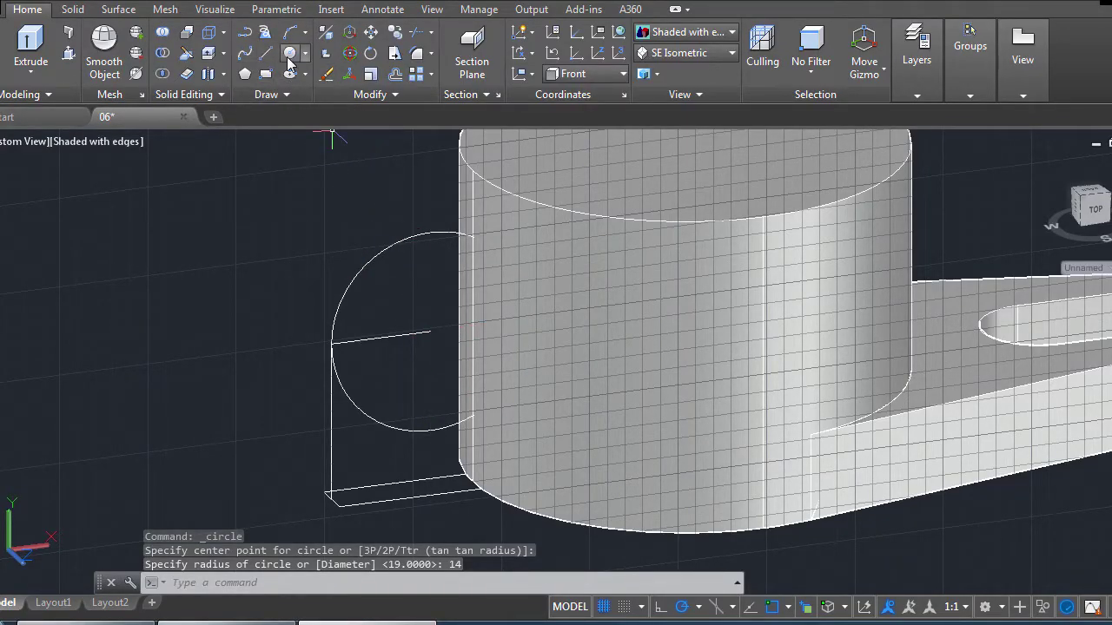
Add a concentric radius-6 circle and delete the leftover vertical line below it.
click(287, 59)
click(430, 332)
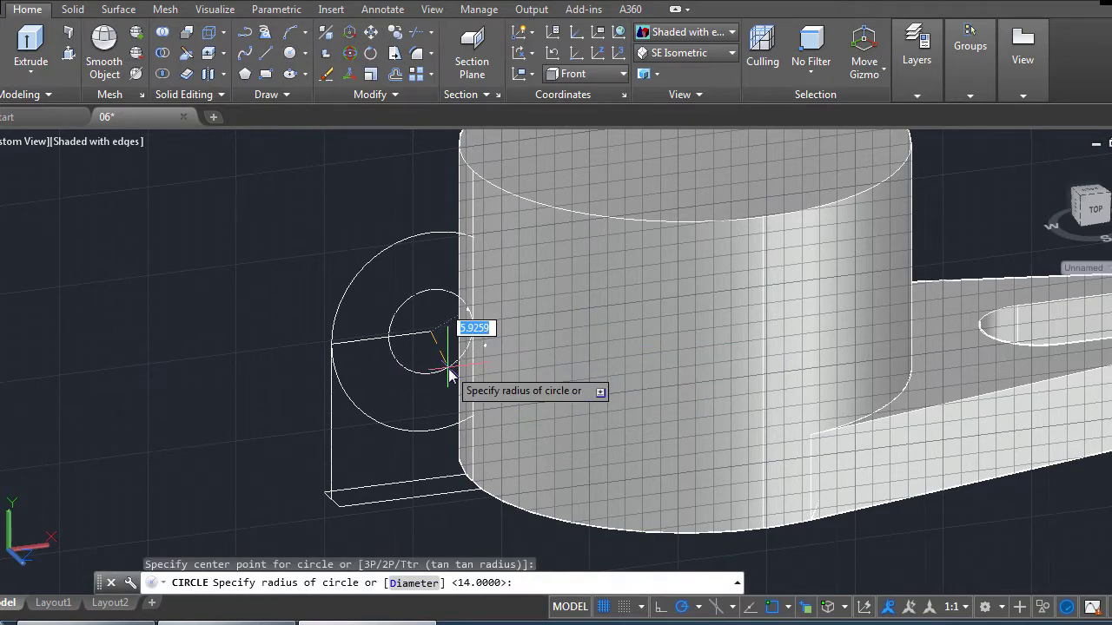
text(6)
key(Return)
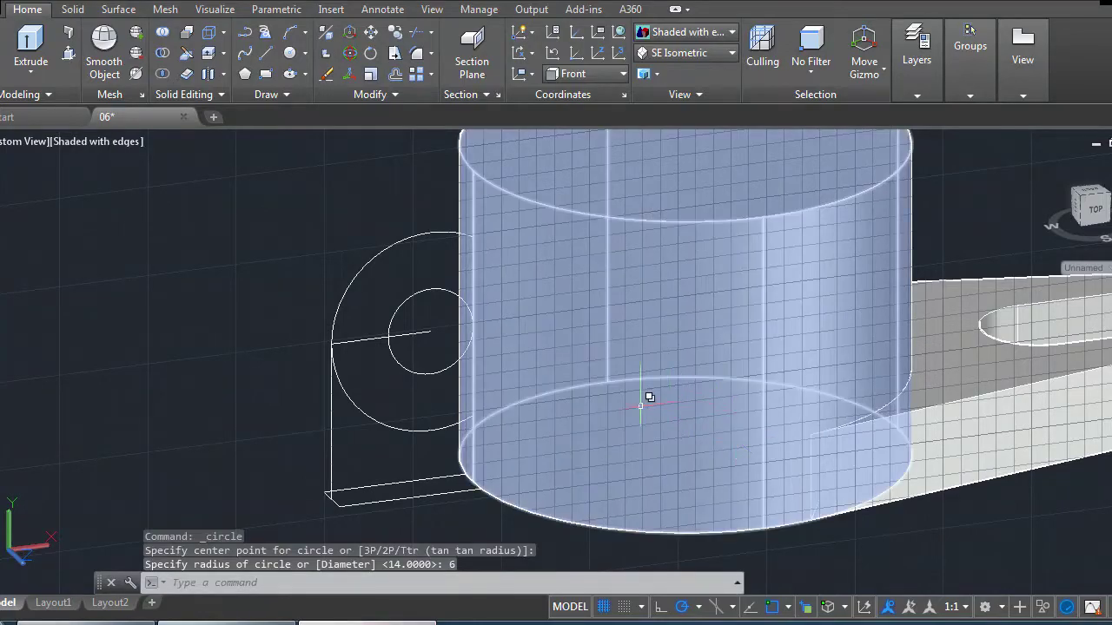
click(333, 433)
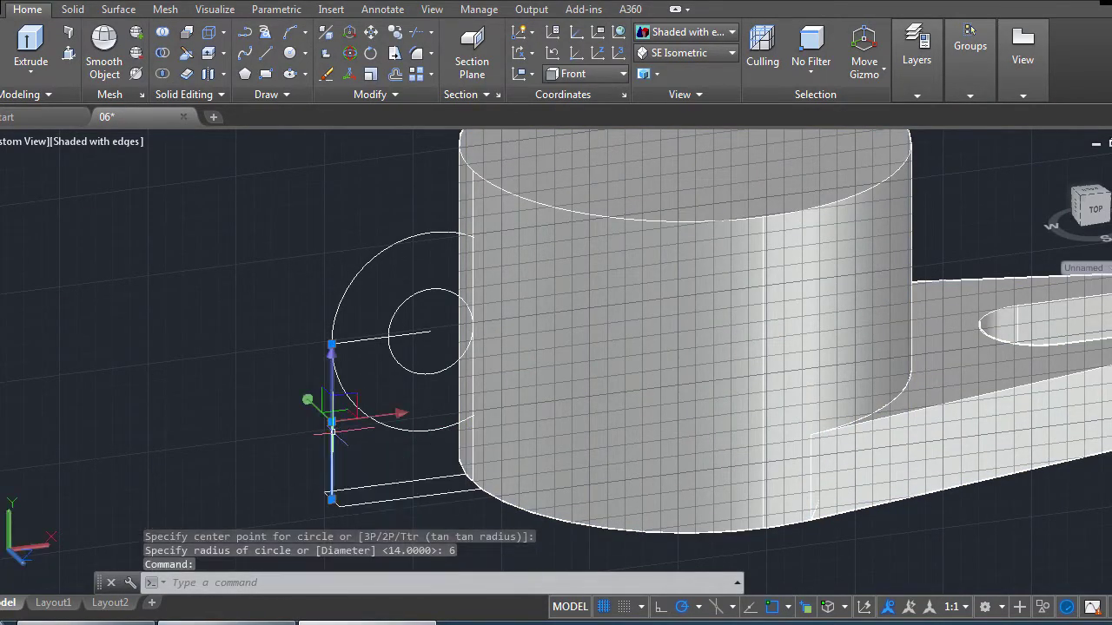
key(Delete)
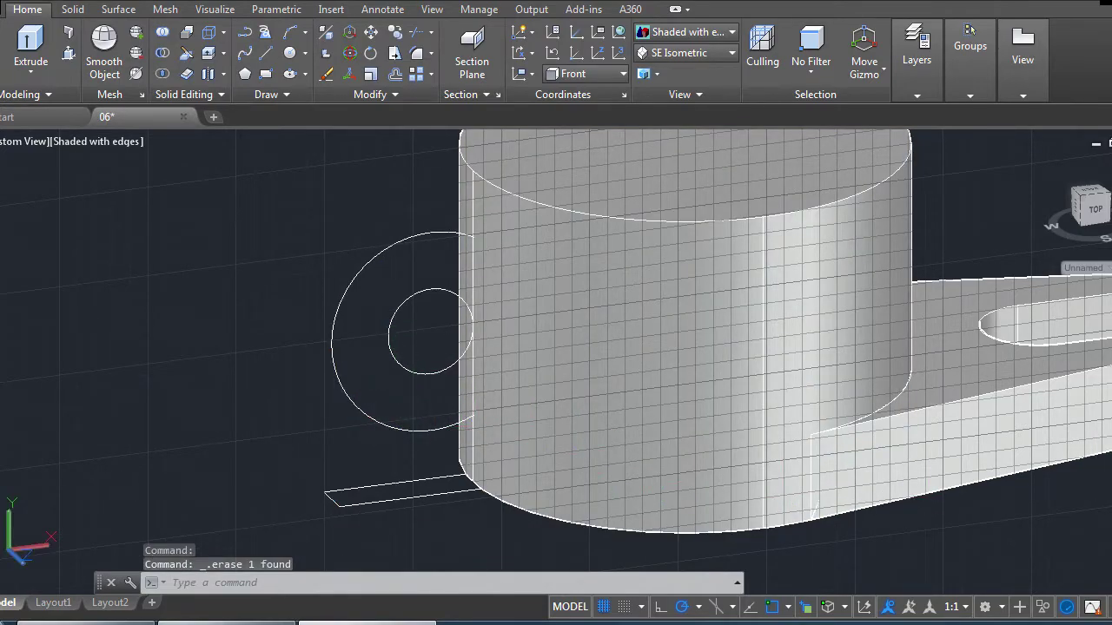
click(1086, 467)
Orbit to face the lug and turn on Quadrant snap, turning off Perpendicular, Tangent and Extension.
mouse_move(737, 402)
mouse_down()
mouse_move(439, 209)
mouse_move(548, 310)
mouse_move(569, 290)
mouse_move(551, 245)
mouse_move(565, 298)
mouse_up()
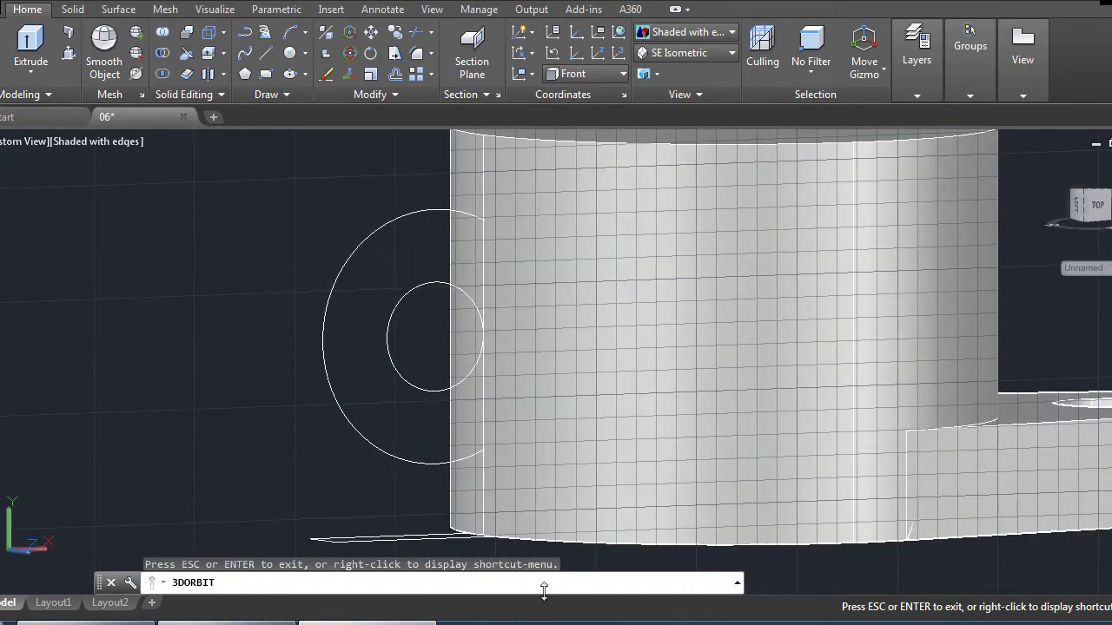
key(Escape)
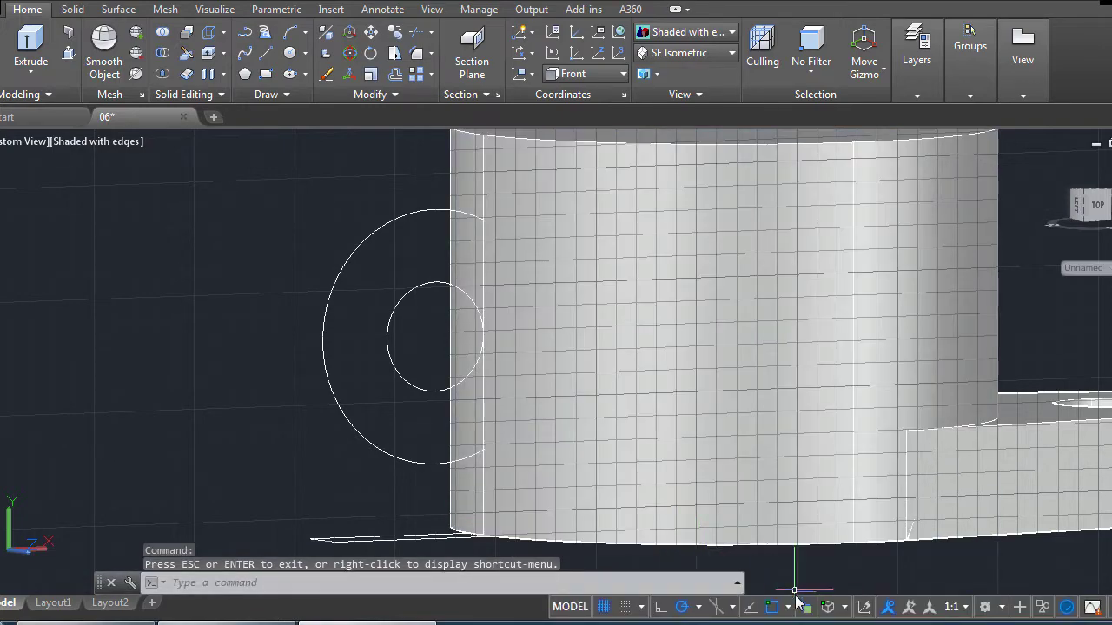
click(791, 606)
click(820, 393)
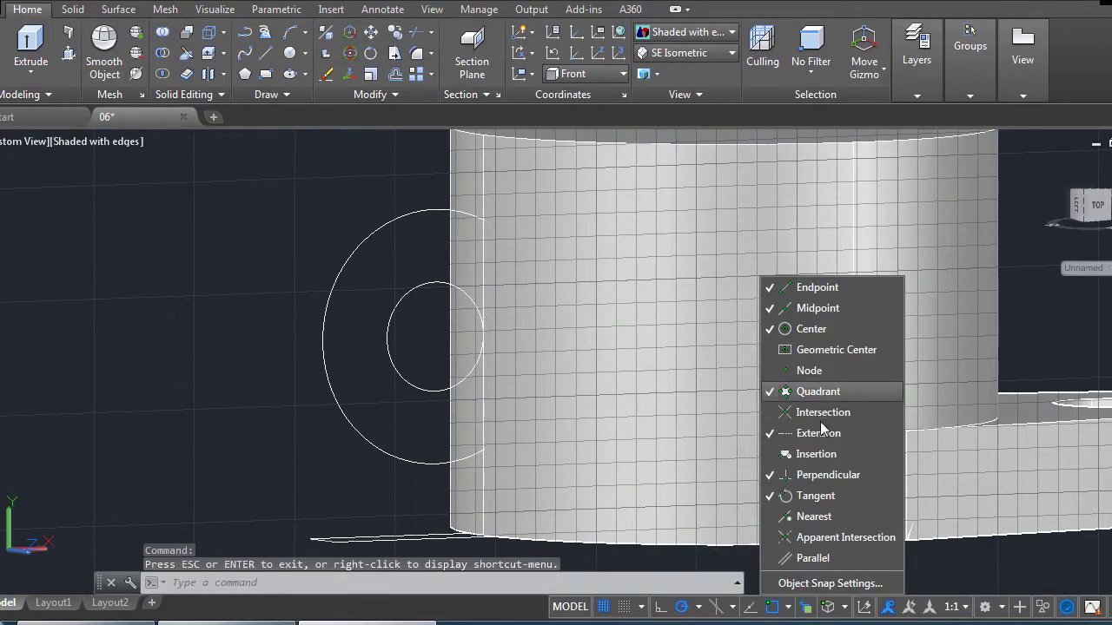
click(821, 476)
click(820, 496)
click(820, 434)
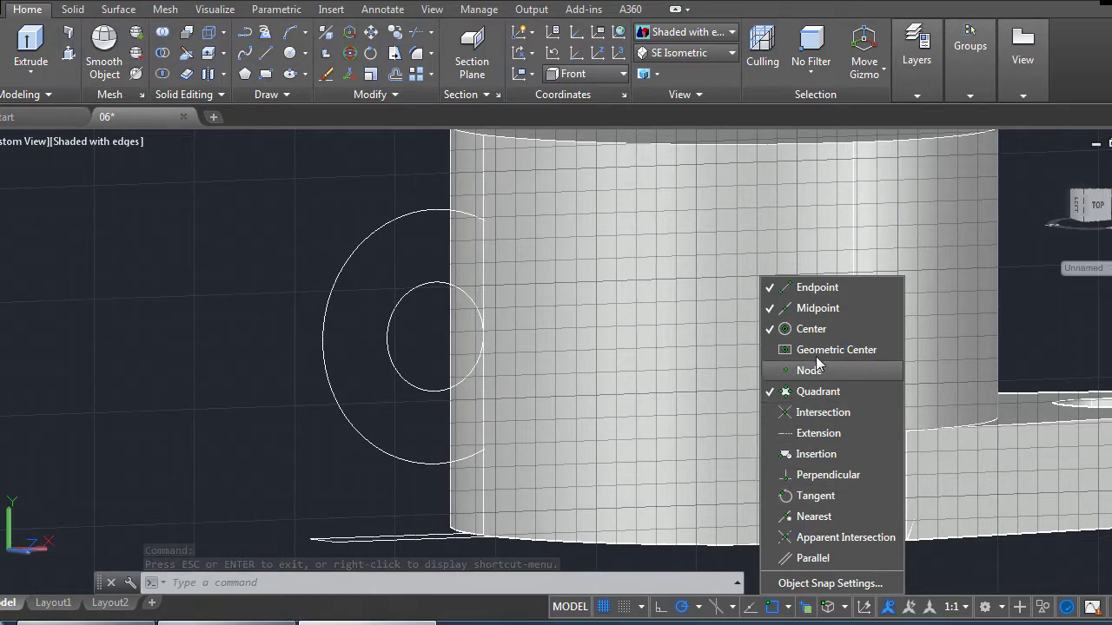
Draw horizontal lines to the right from the outer circle's top and bottom quadrants.
click(435, 211)
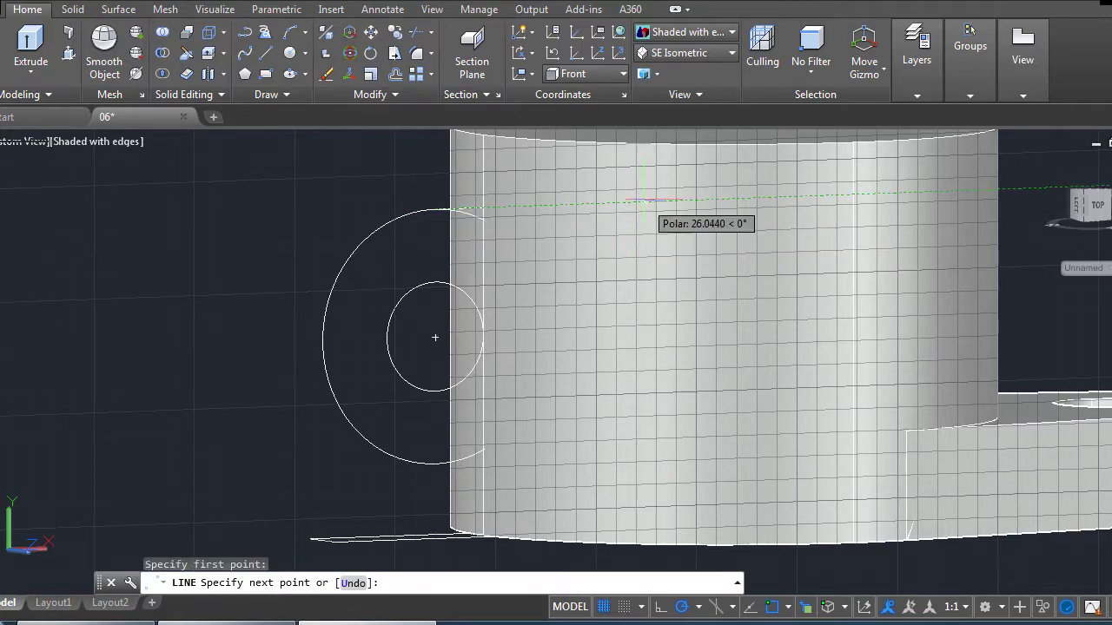
click(546, 207)
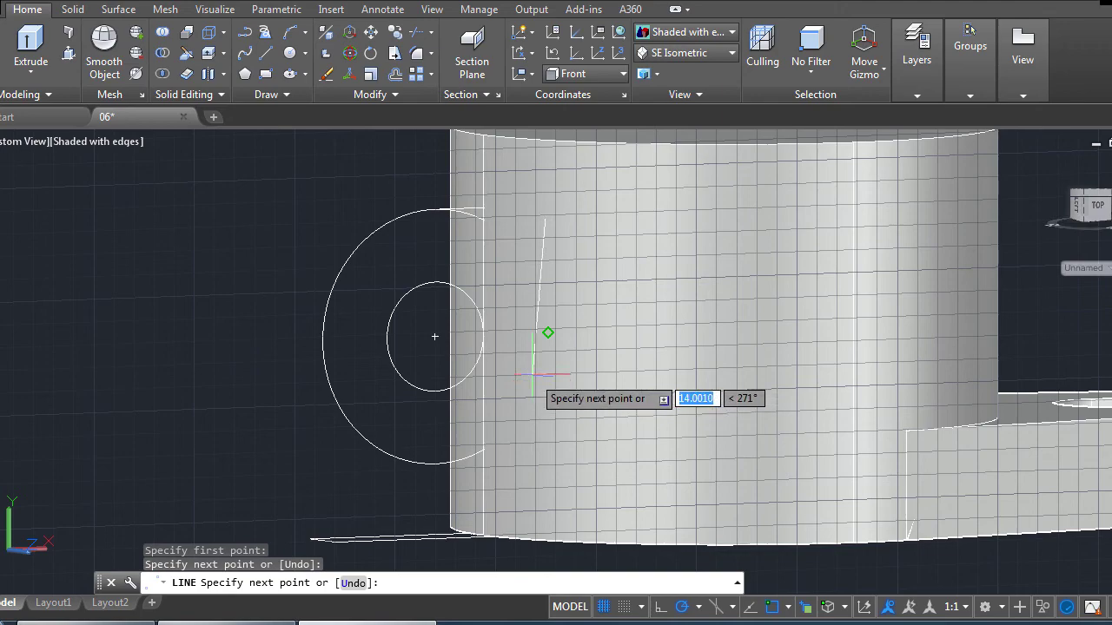
key(Escape)
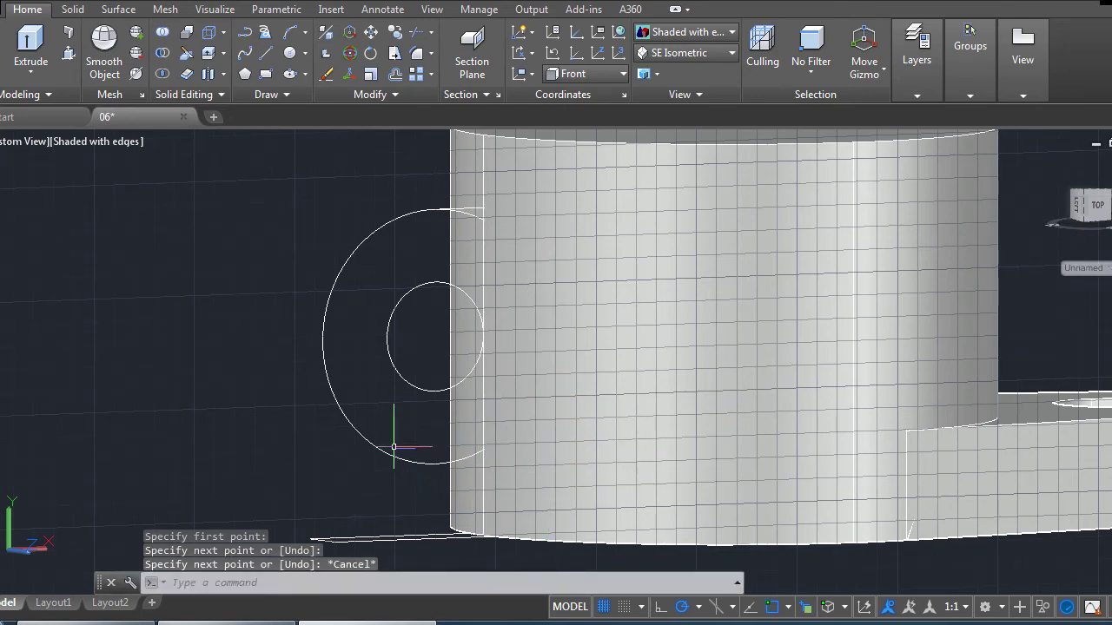
click(265, 53)
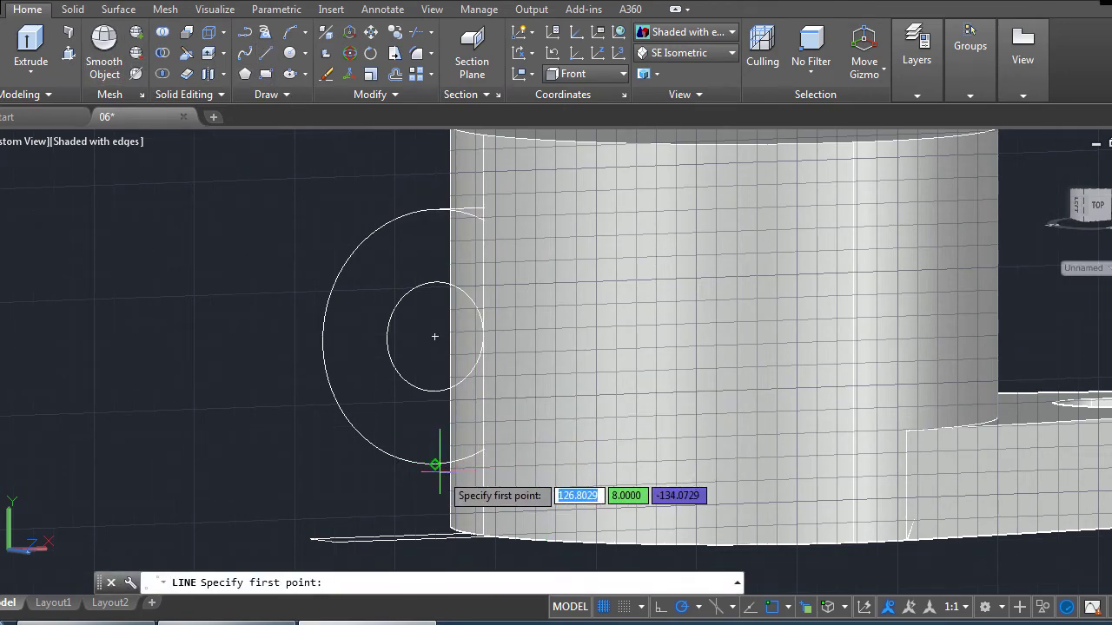
click(436, 463)
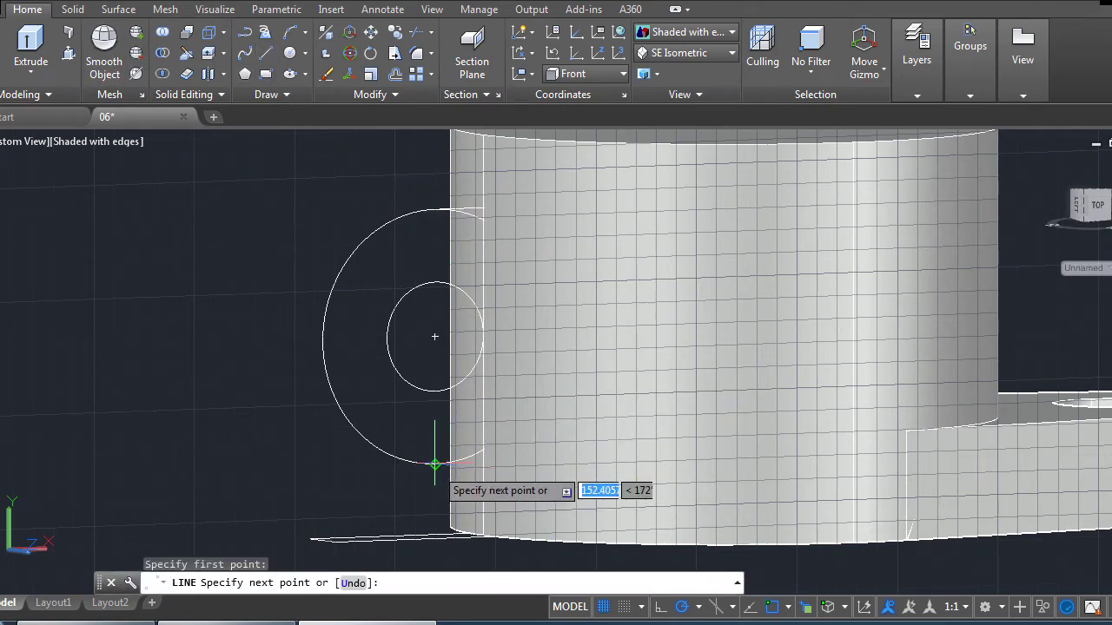
click(584, 455)
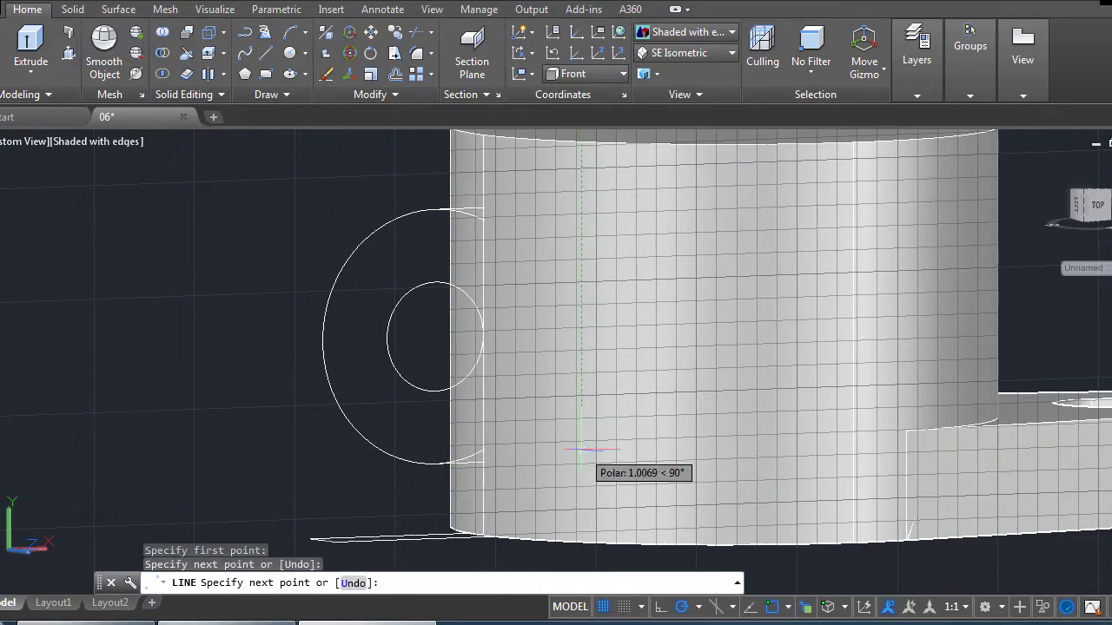
key(Escape)
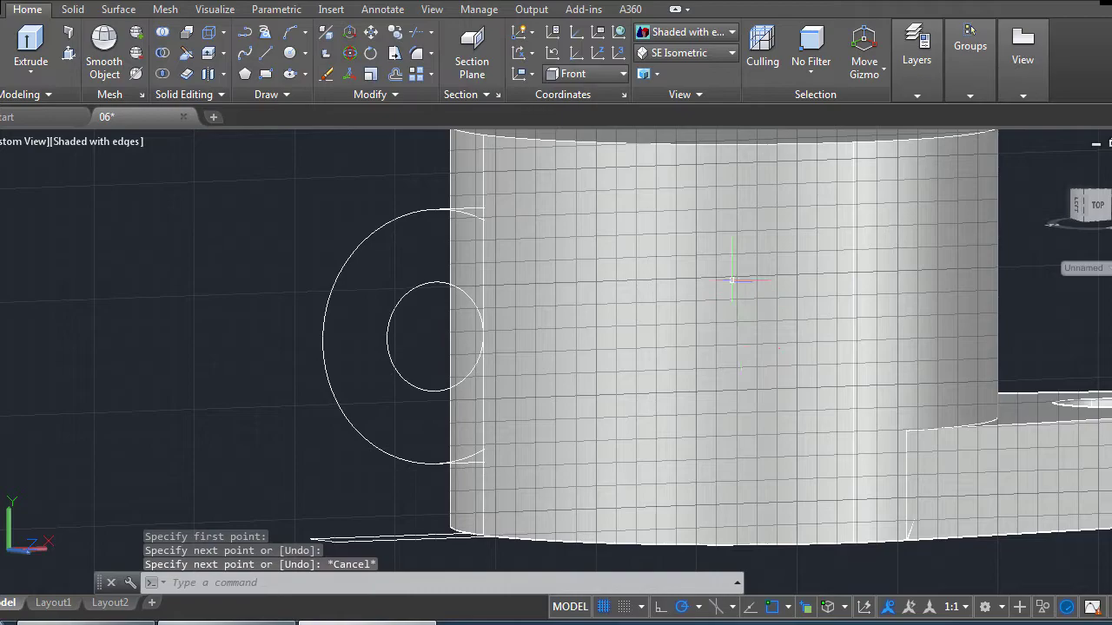
Zoom out and select the ring cylinder to open its shortcut menu, then cancel.
scroll(732, 280, down, 5)
click(327, 400)
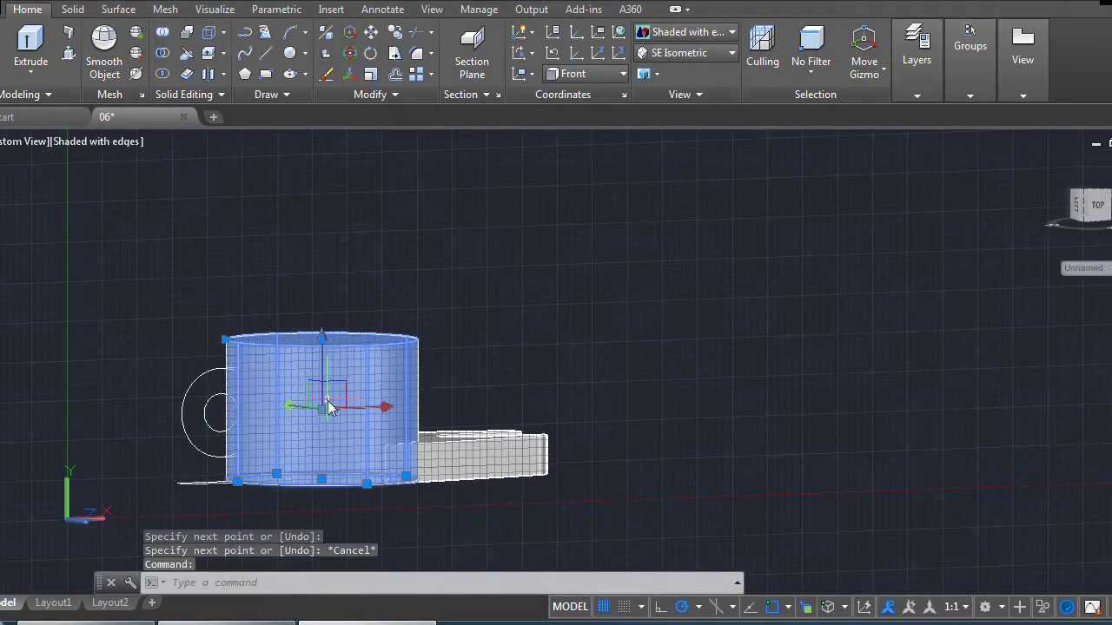
right_click(327, 400)
key(Escape)
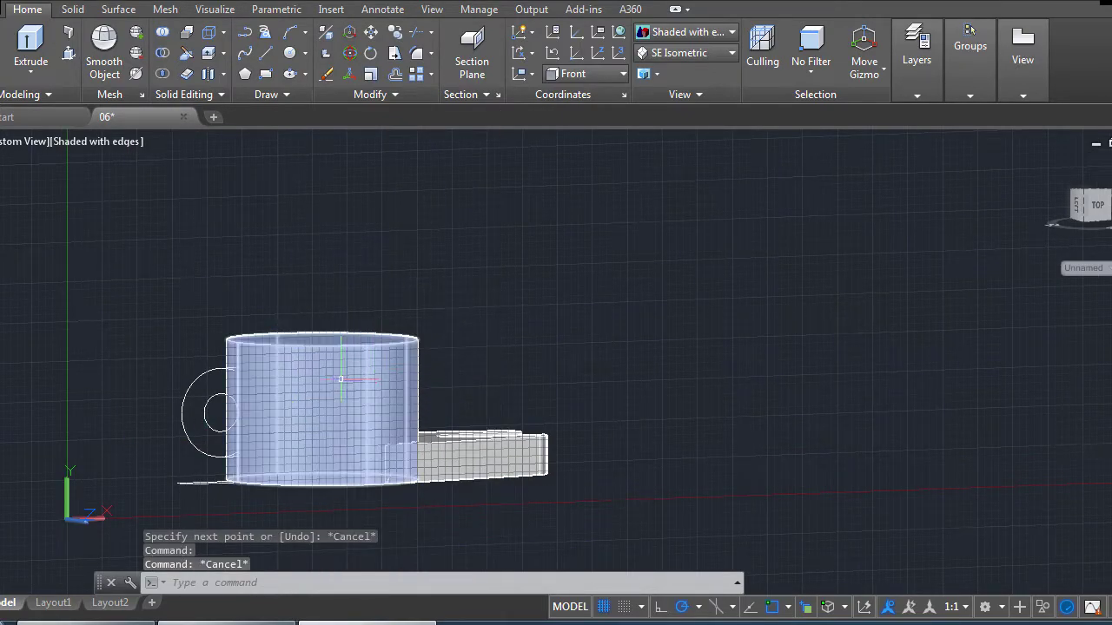
Start Hide Objects from the shortcut menu but end it with nothing hidden.
right_click(345, 376)
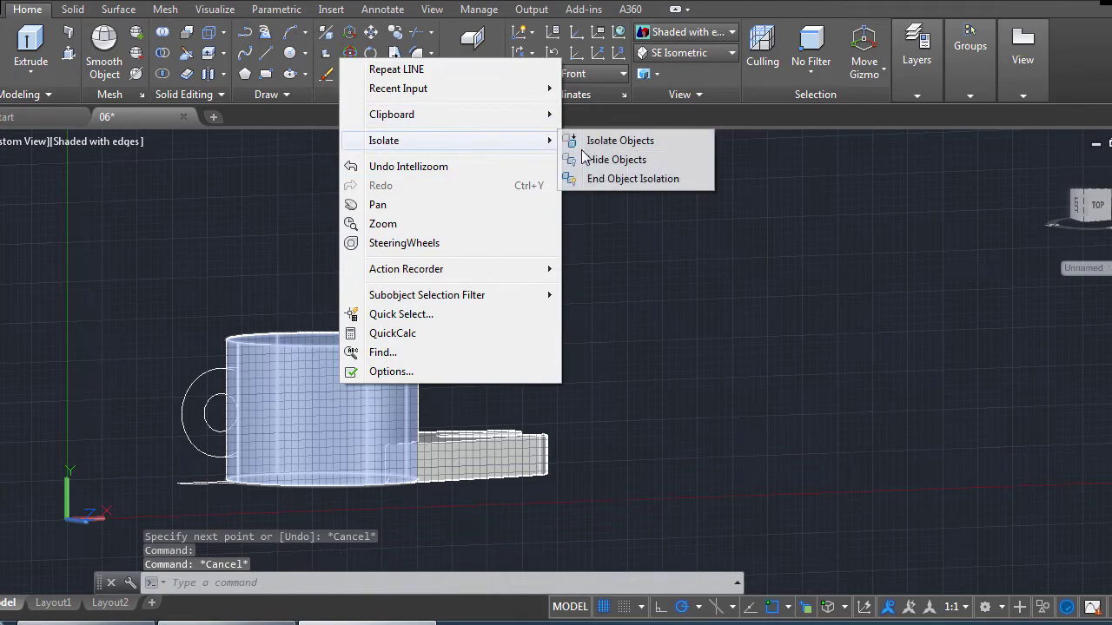
click(591, 160)
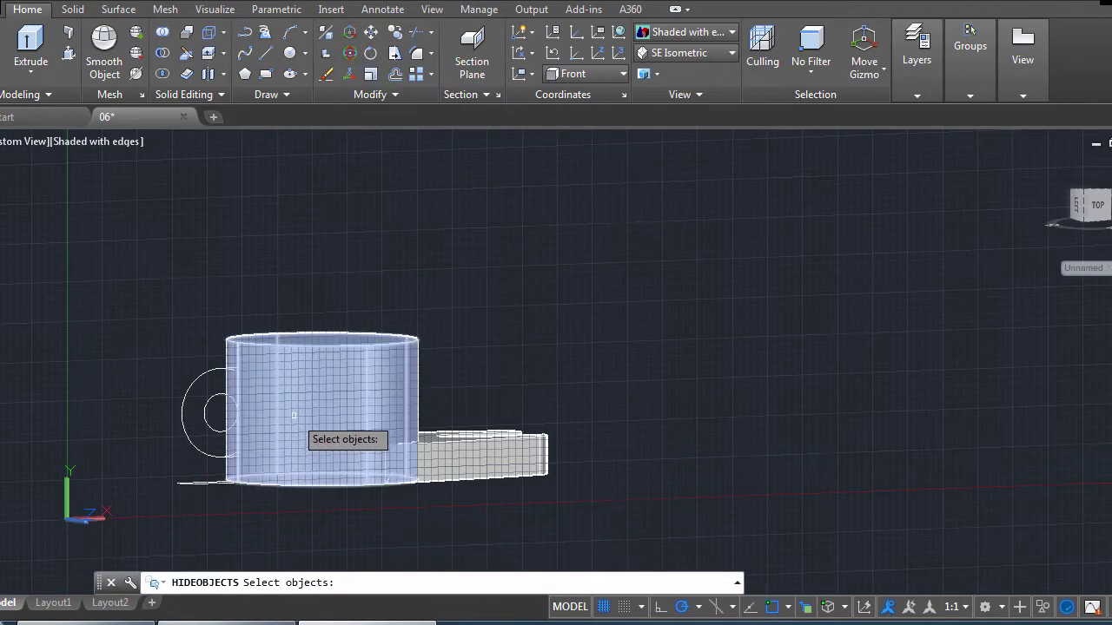
key(Return)
key(Escape)
Reselect the ring cylinder, dismissing its shortcut options, and orbit around it.
click(325, 402)
right_click(323, 400)
click(358, 406)
key(Escape)
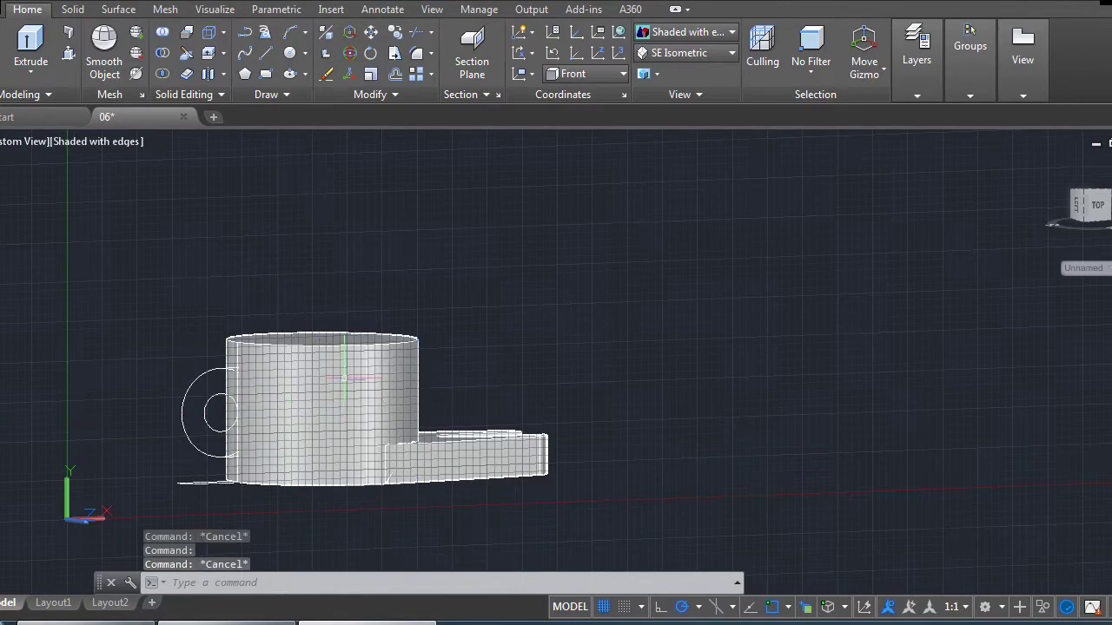
click(339, 396)
right_click(340, 396)
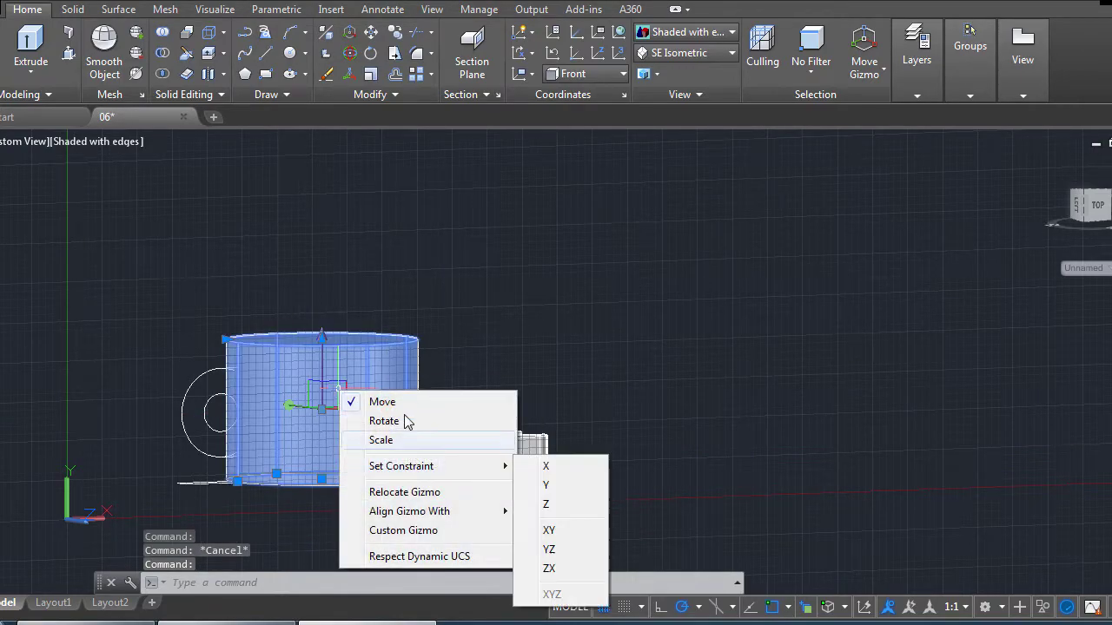
click(375, 399)
mouse_move(561, 372)
shift+middle_down()
mouse_move(440, 396)
mouse_move(439, 350)
mouse_move(666, 444)
mouse_move(382, 407)
mouse_move(403, 416)
shift+middle_up()
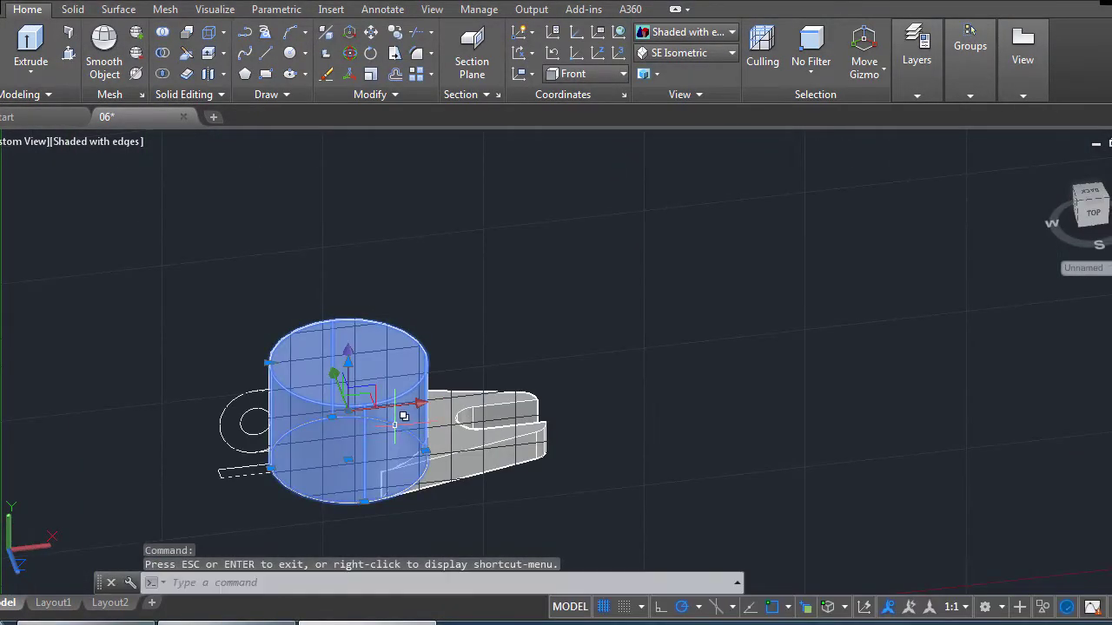
key(Escape)
Hide the ring cylinder through Isolate > Hide Objects and zoom in on the lug sketch.
click(391, 352)
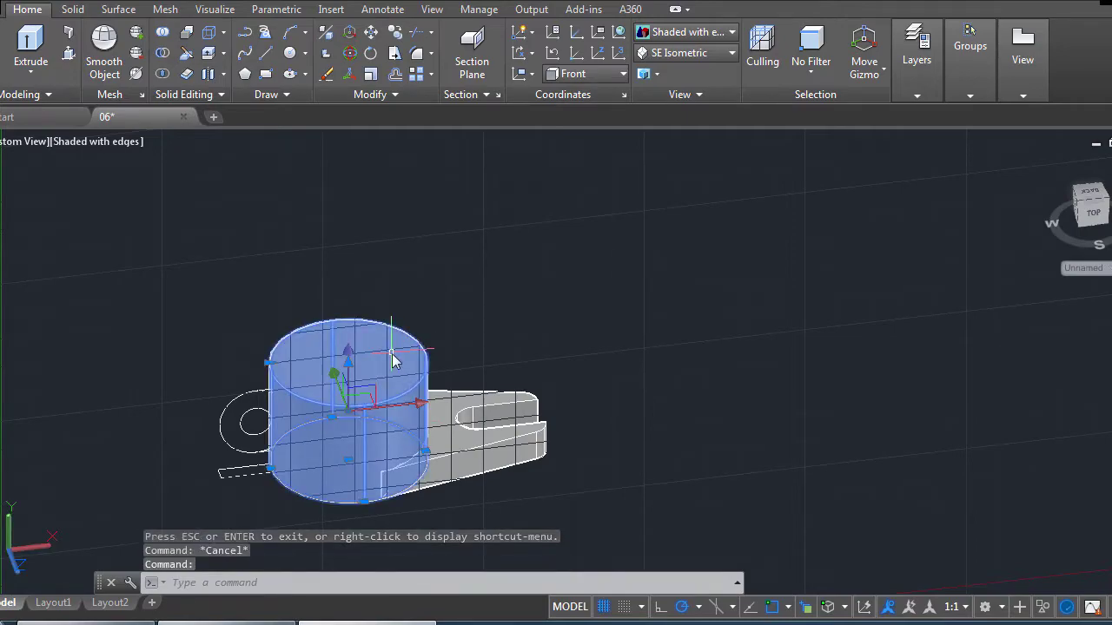
right_click(391, 358)
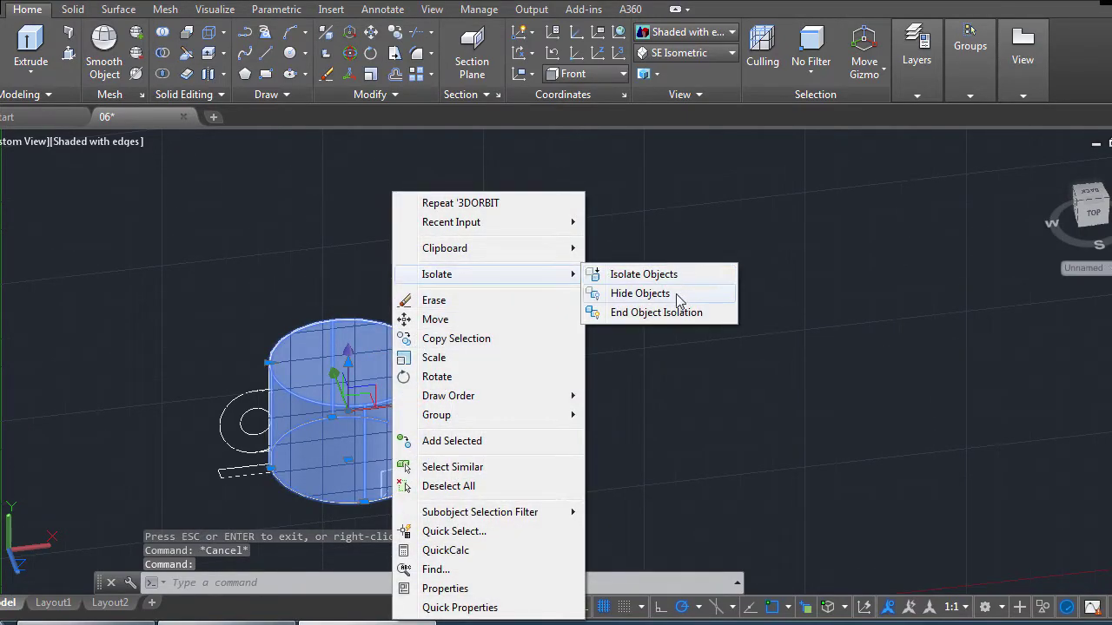
click(675, 295)
scroll(234, 434, up, 5)
scroll(472, 373, up, 2)
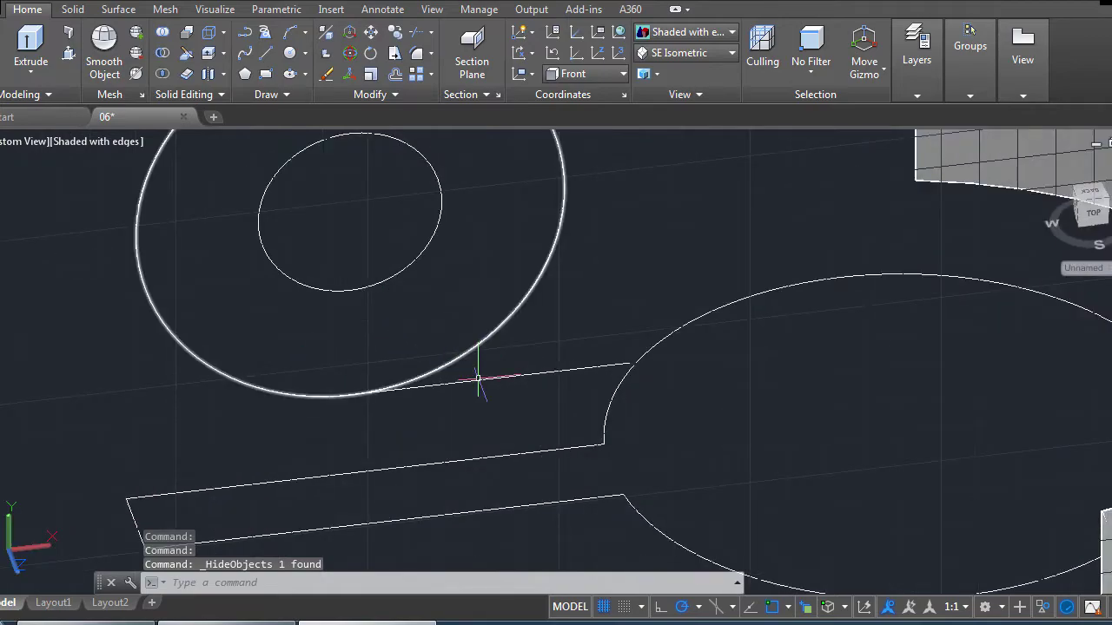
scroll(472, 373, down, 3)
key(Escape)
With Extension snap on, extend the top line to the right corner and draw the right edge down.
click(1093, 214)
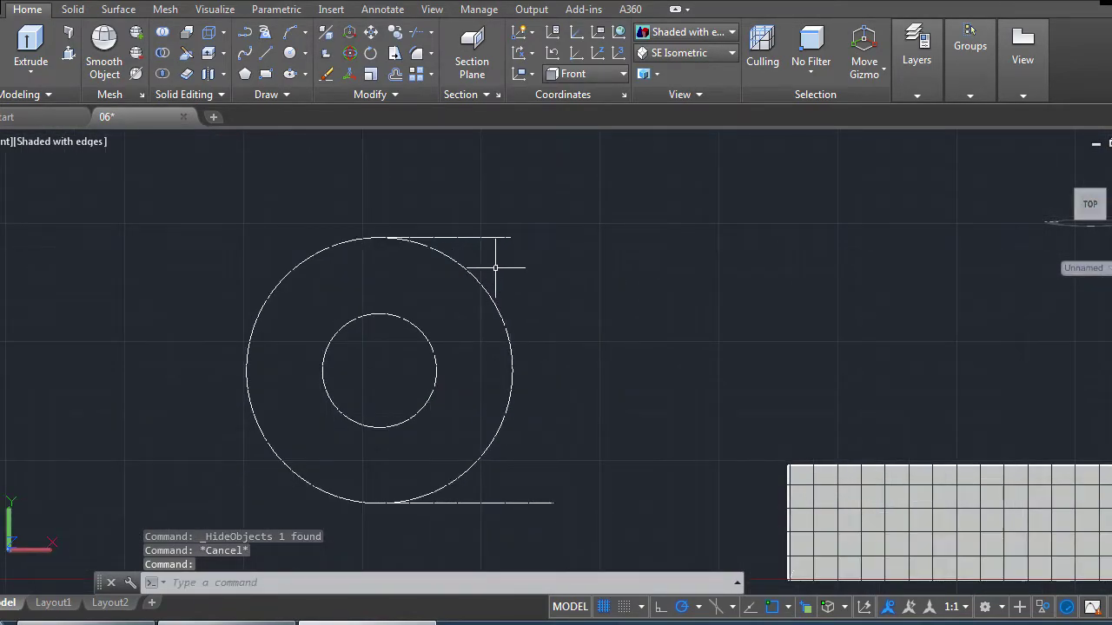
click(266, 53)
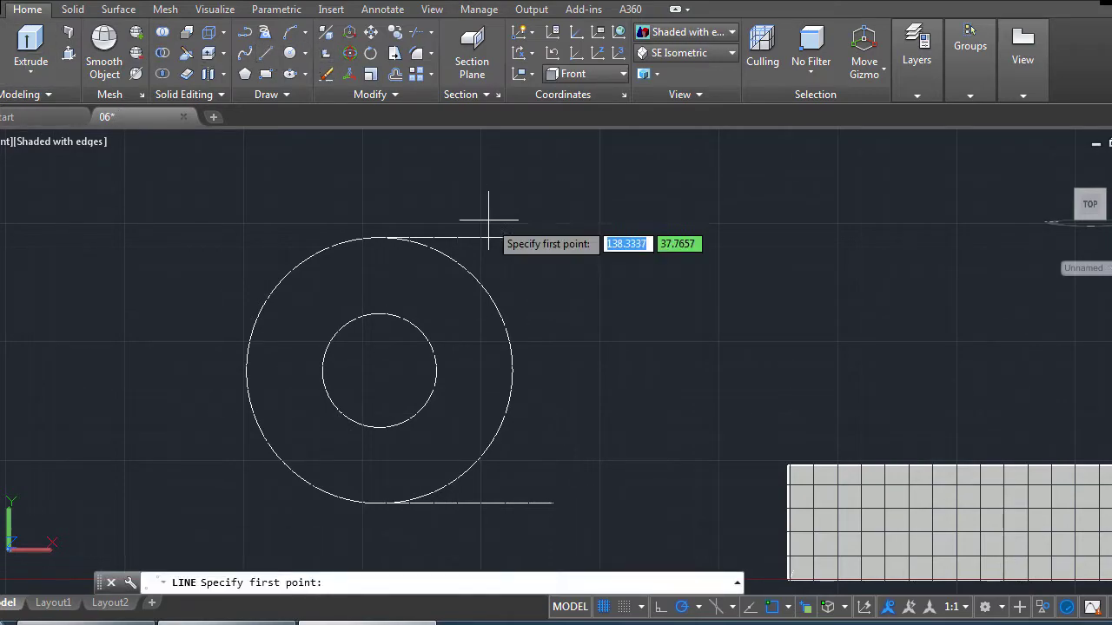
click(510, 236)
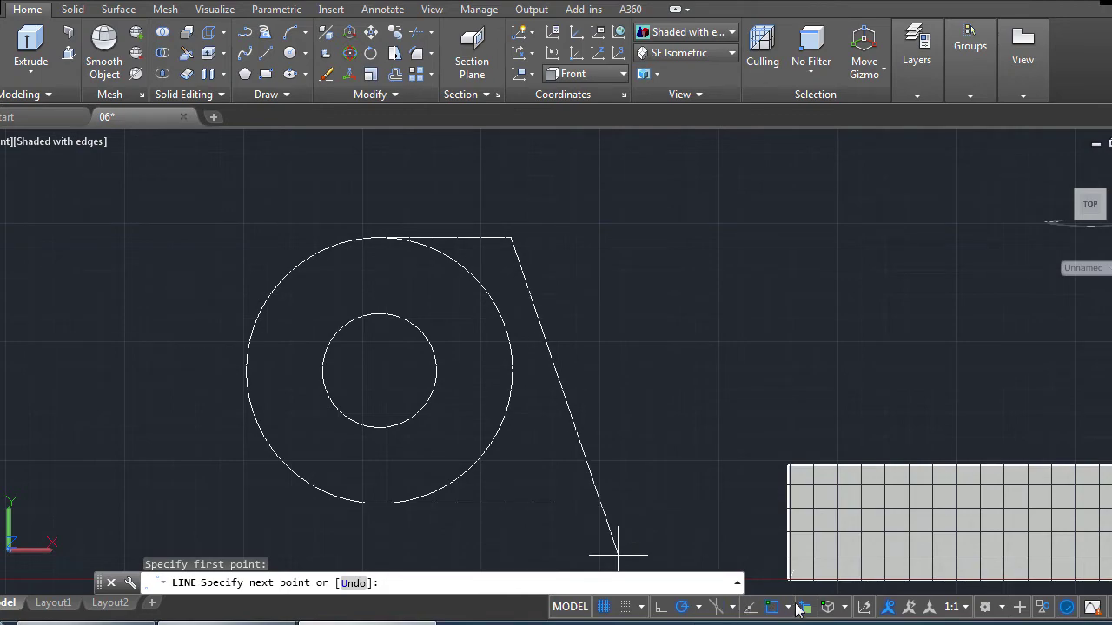
click(795, 606)
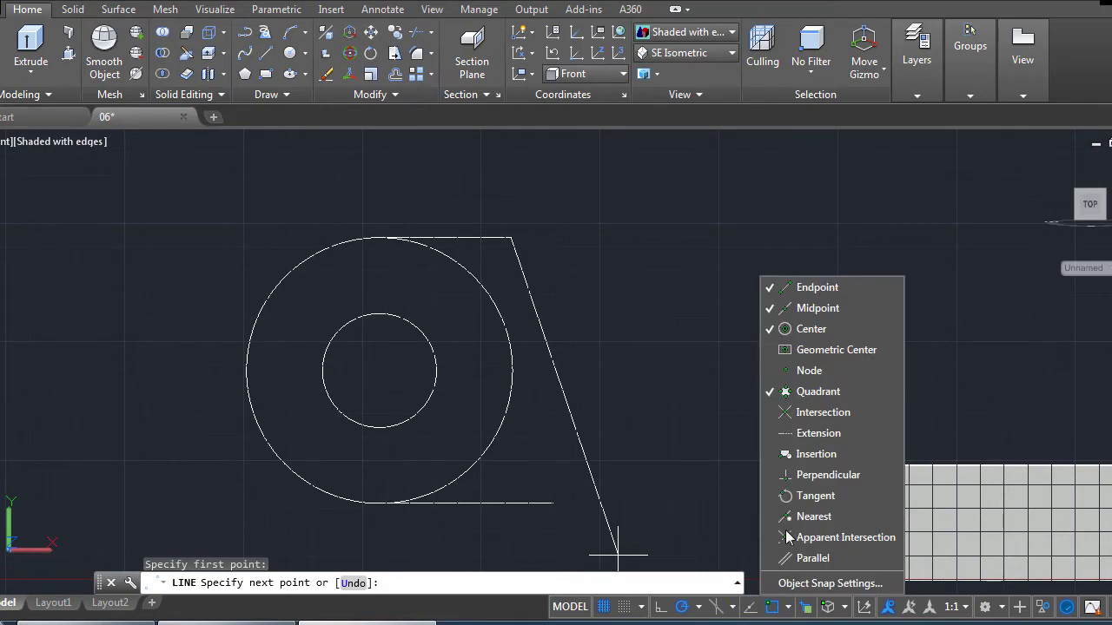
click(817, 441)
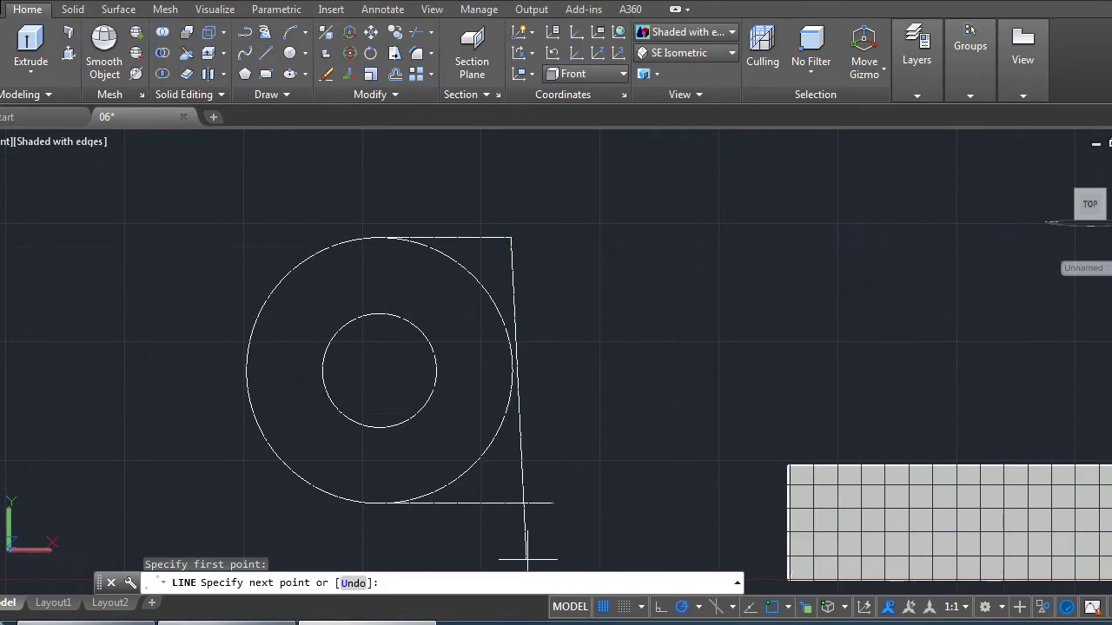
click(552, 236)
click(553, 503)
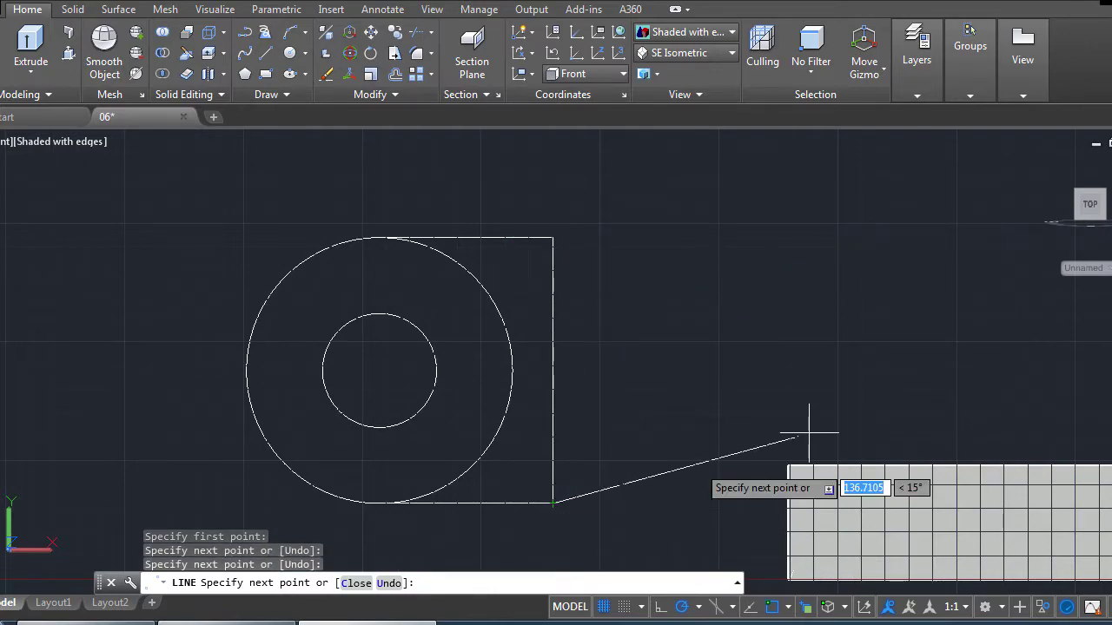
key(Escape)
Adjust the zoom on the lug outline and start TRIM with a crossing window around it.
scroll(545, 353, up, 3)
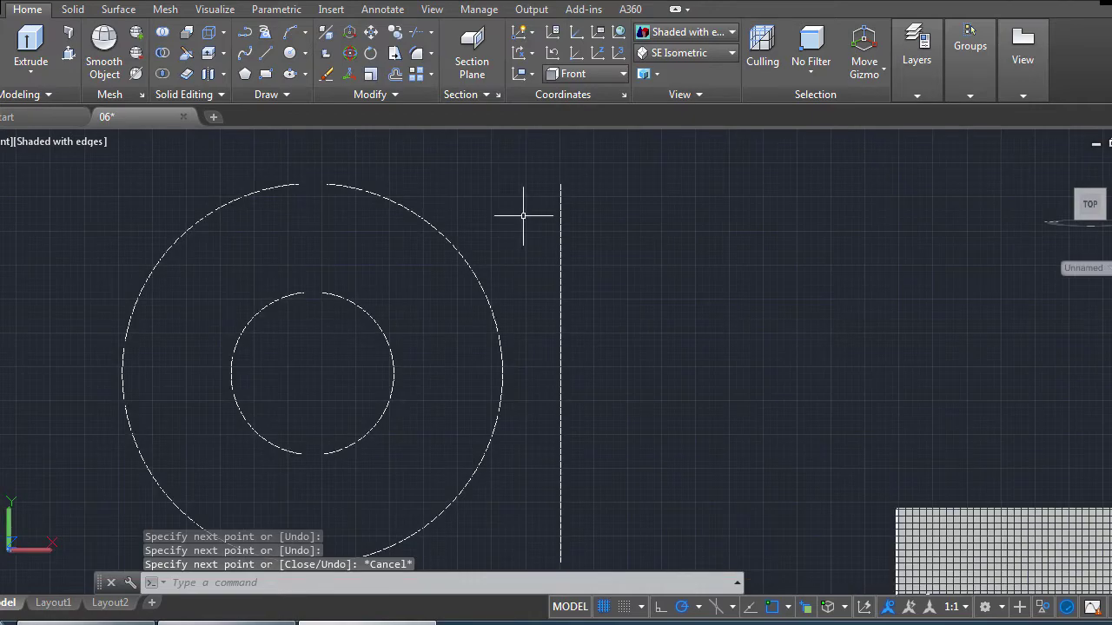
scroll(542, 249, down, 3)
scroll(556, 174, up, 3)
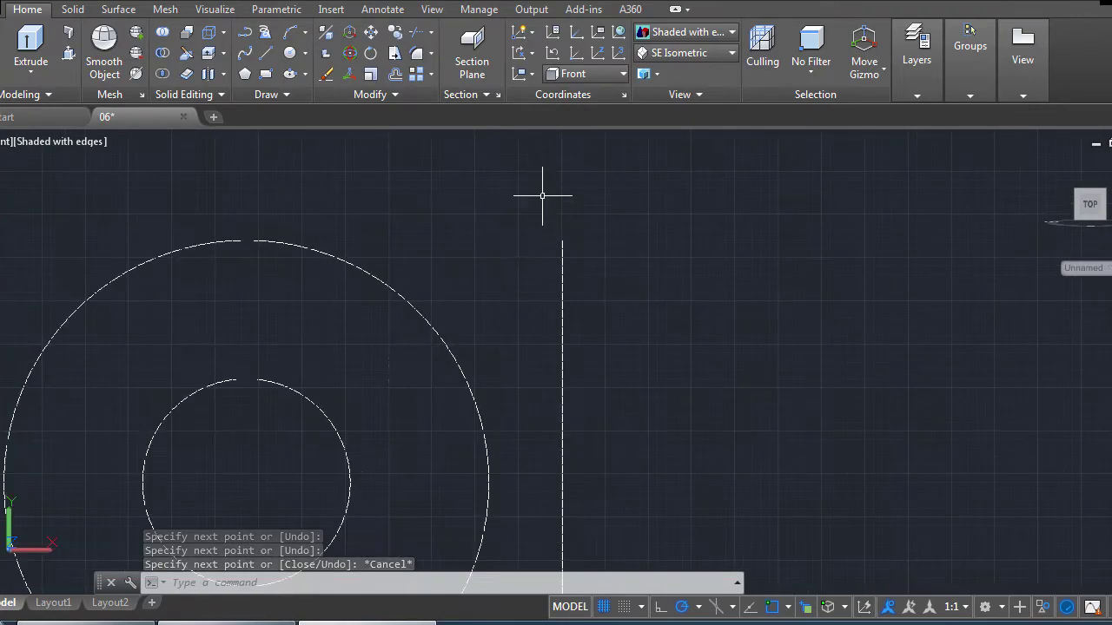
scroll(474, 223, up, 3)
scroll(487, 254, down, 2)
scroll(487, 254, down, 2)
scroll(489, 248, down, 4)
scroll(496, 310, up, 2)
scroll(538, 243, down, 2)
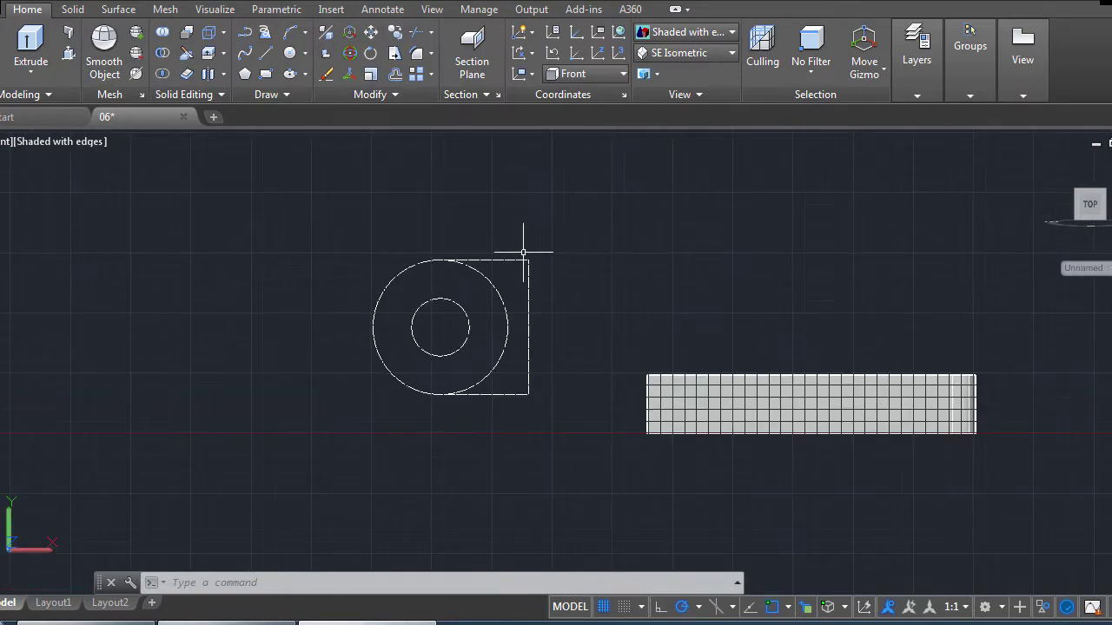
scroll(515, 333, up, 1)
scroll(518, 209, up, 2)
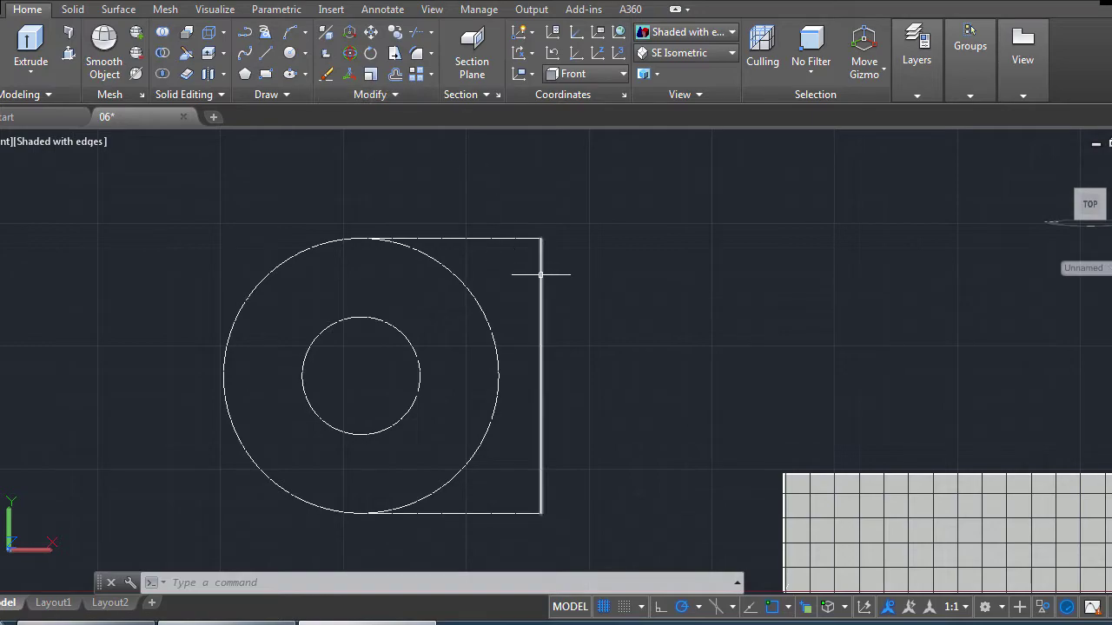
click(414, 35)
click(586, 180)
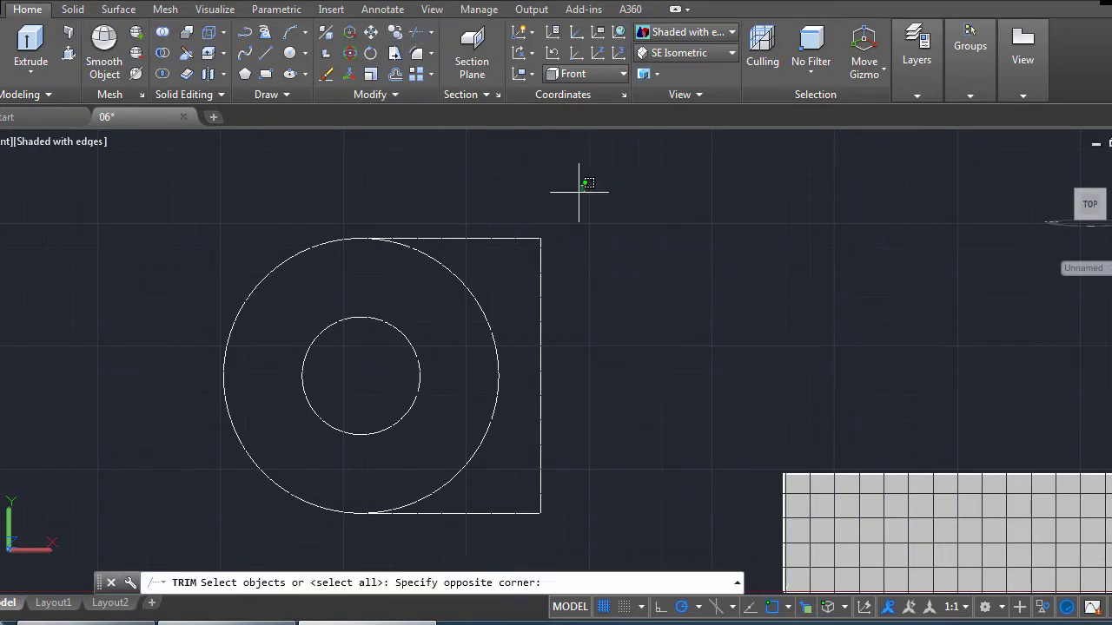
Trim away the right half of the outer lug circle using the outline pieces as cutting edges.
click(82, 556)
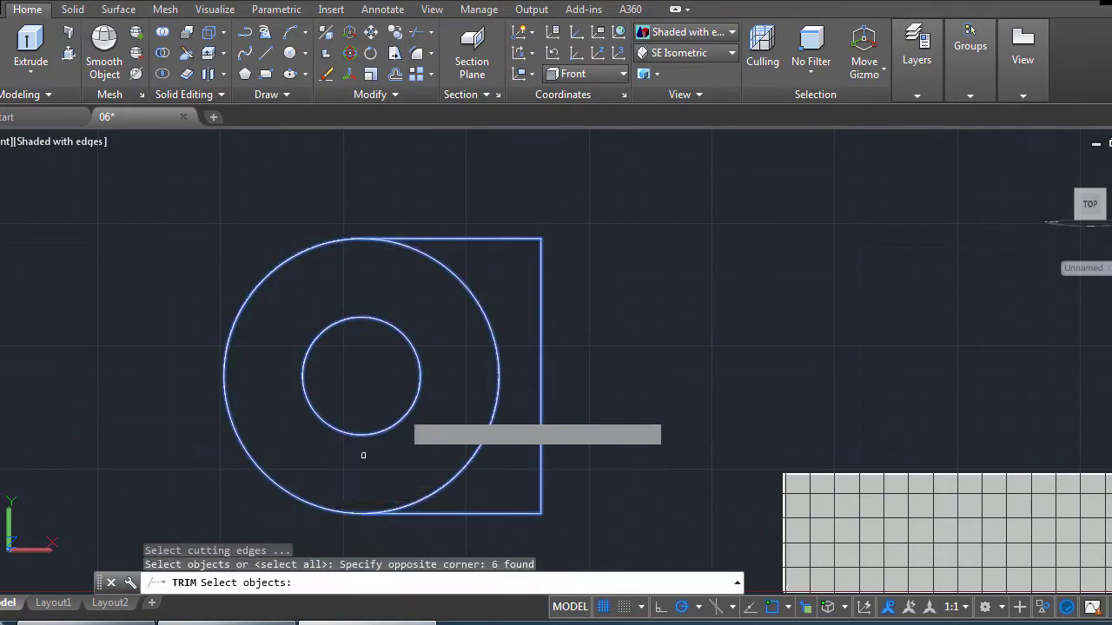
key(Return)
click(490, 322)
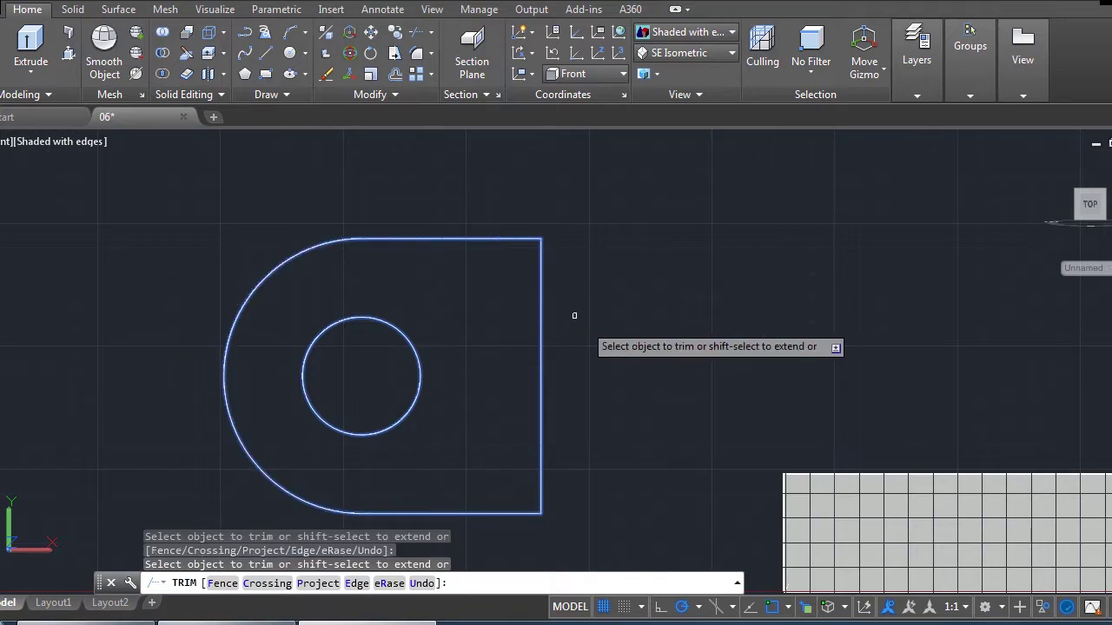
key(Return)
Select the five D-shaped outline pieces and JOIN them into one polyline.
click(598, 201)
click(271, 253)
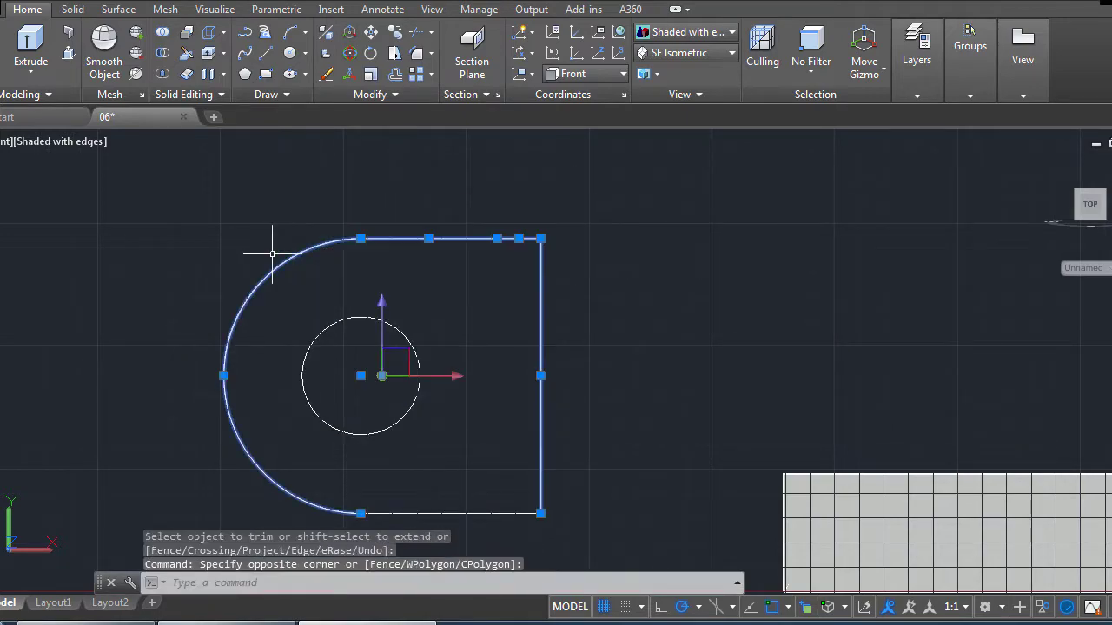
click(466, 511)
text(J)
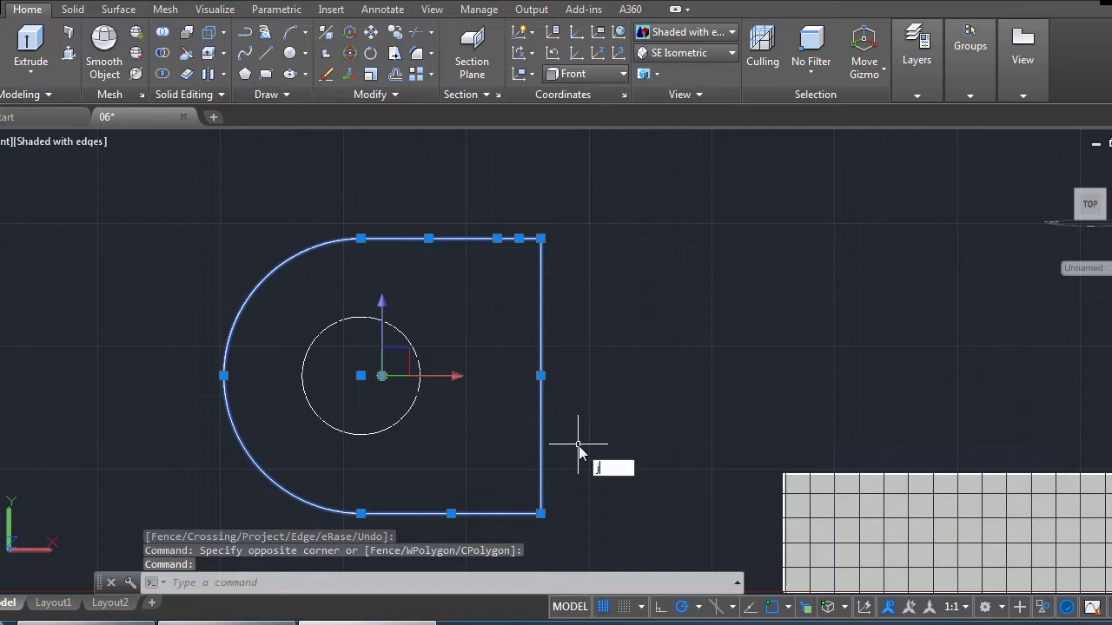
key(Return)
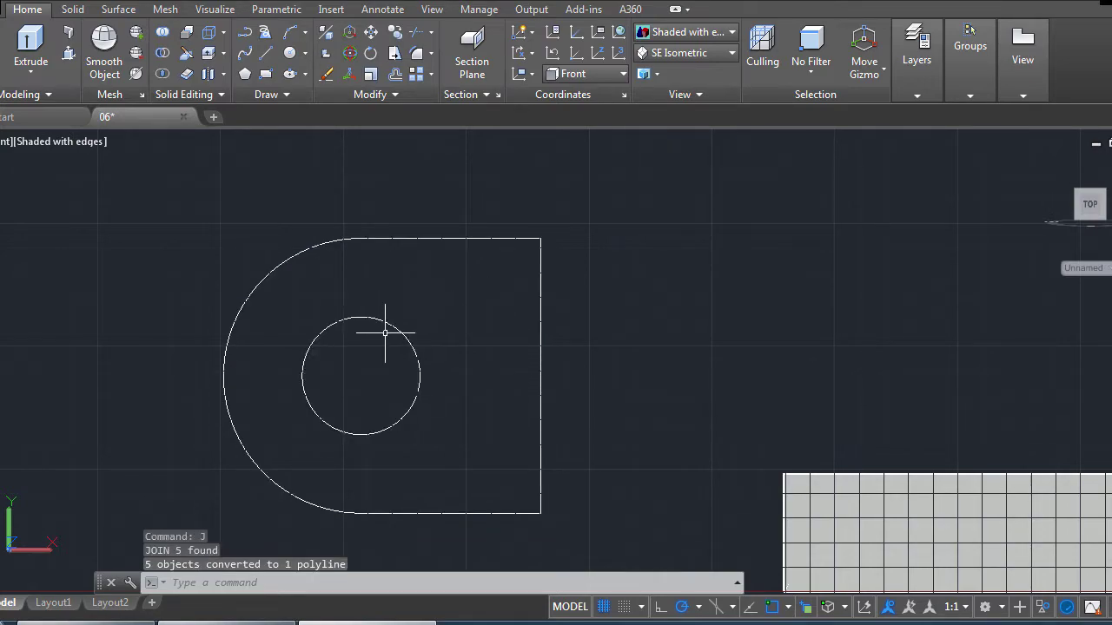
scroll(539, 319, down, 4)
scroll(607, 330, up, 2)
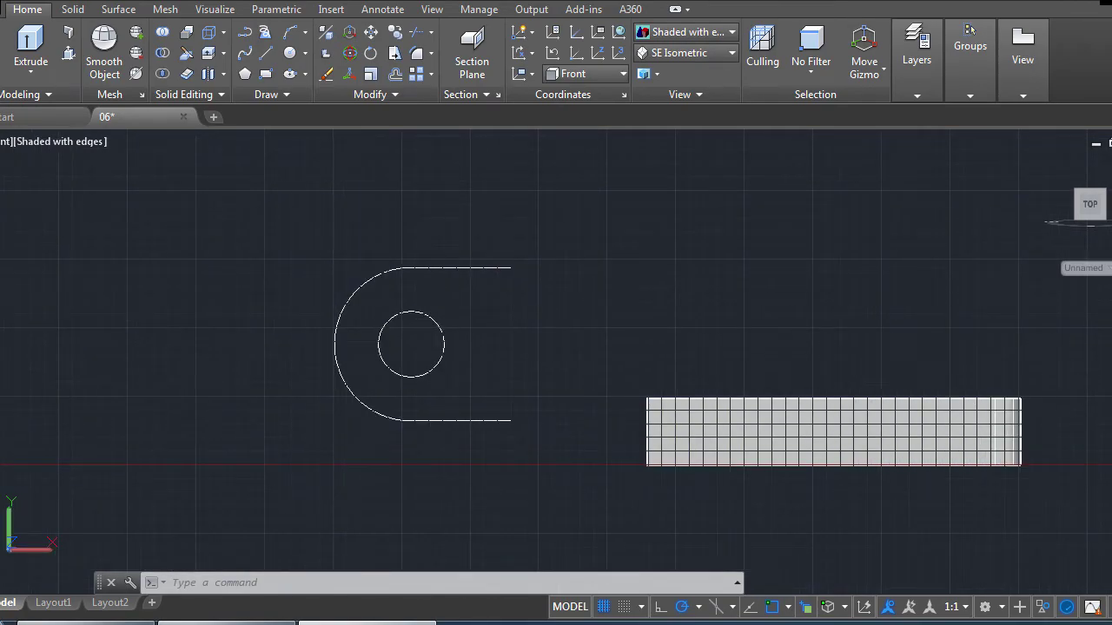
click(1104, 426)
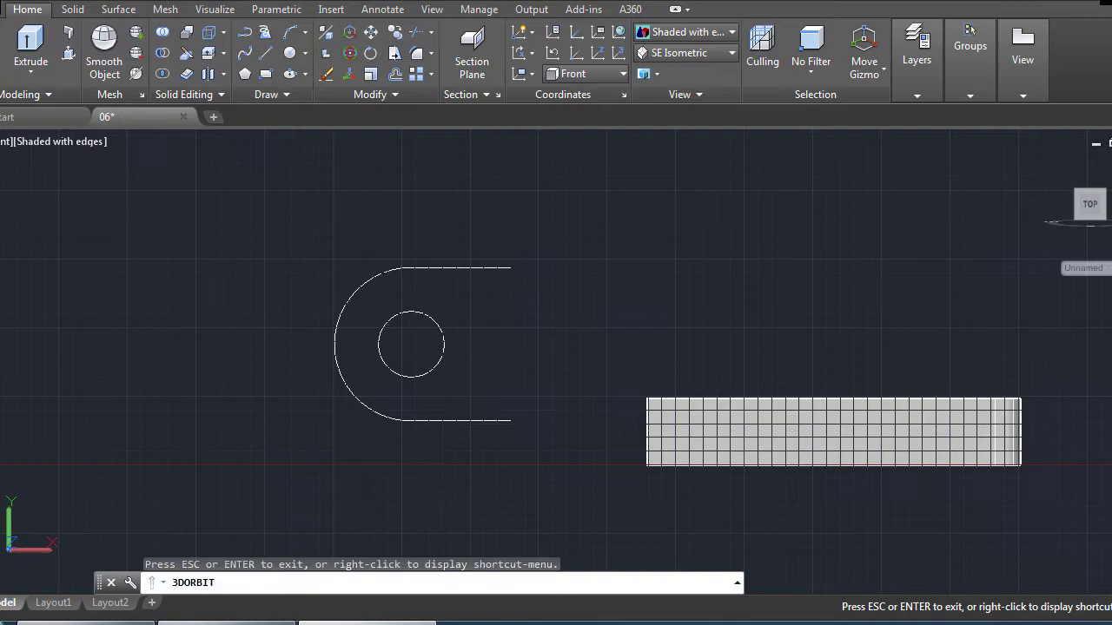
End object isolation so the hidden clamp solid reappears.
key(Escape)
right_click(761, 261)
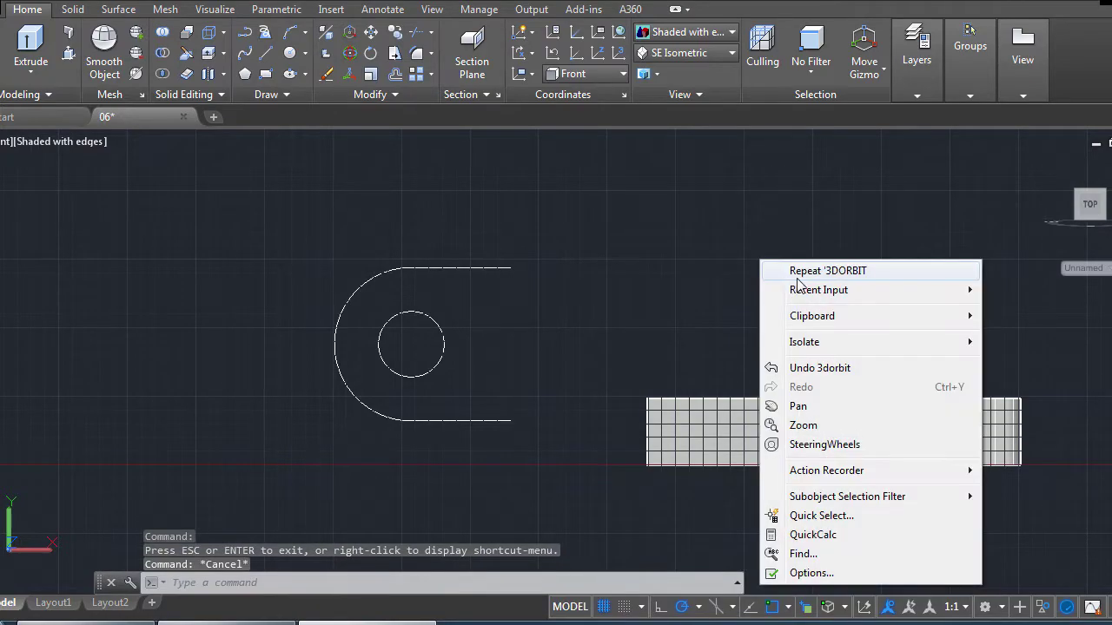
key(Escape)
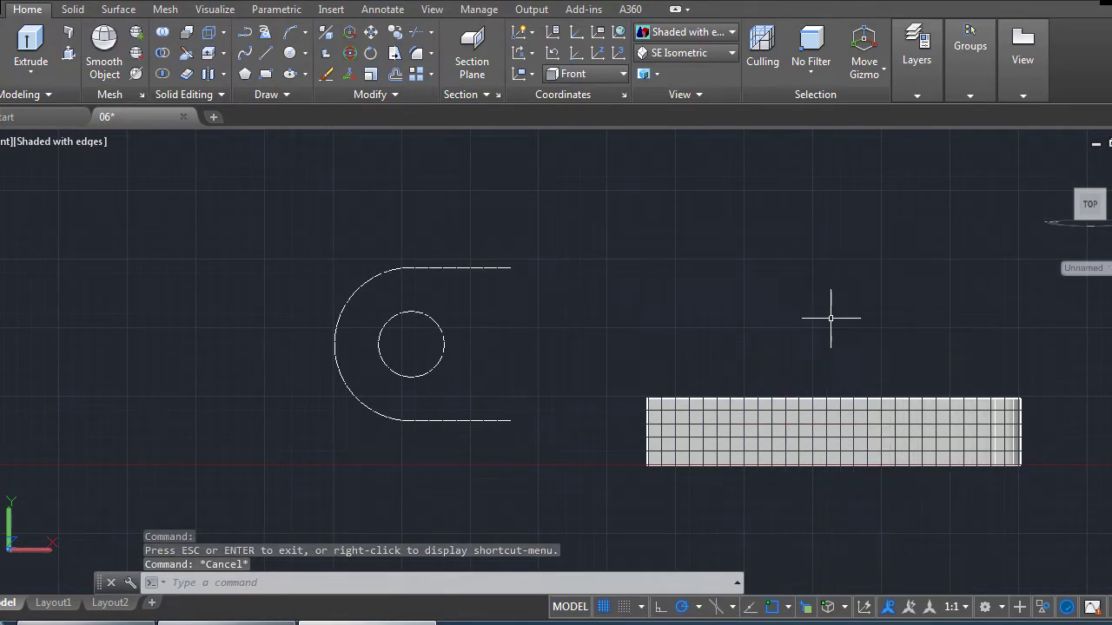
key(Escape)
right_click(790, 247)
mouse_move(833, 328)
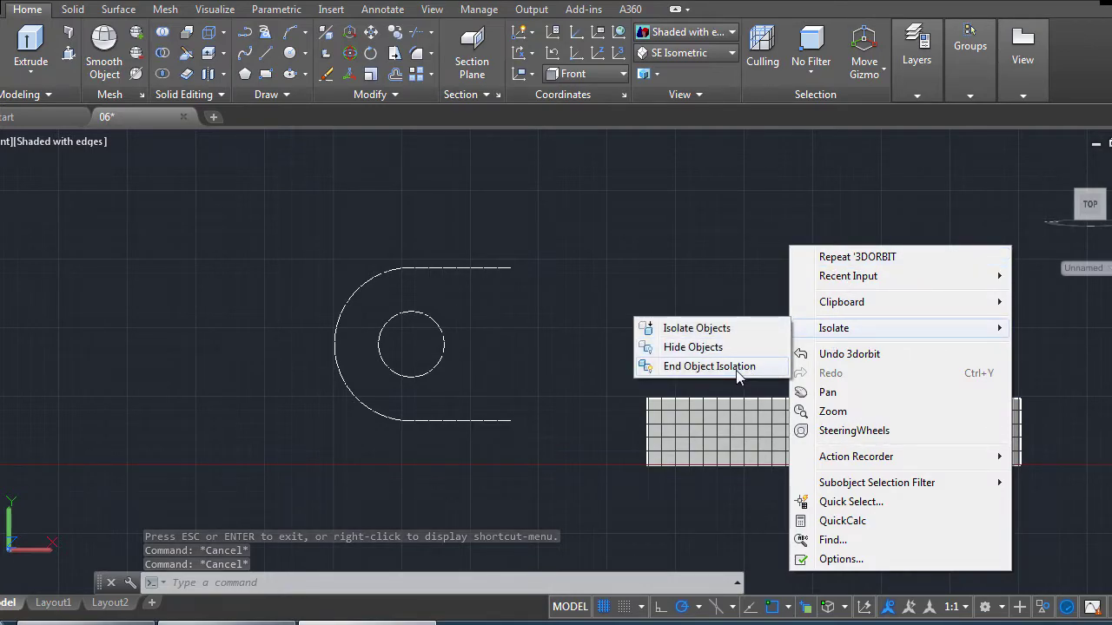
click(729, 367)
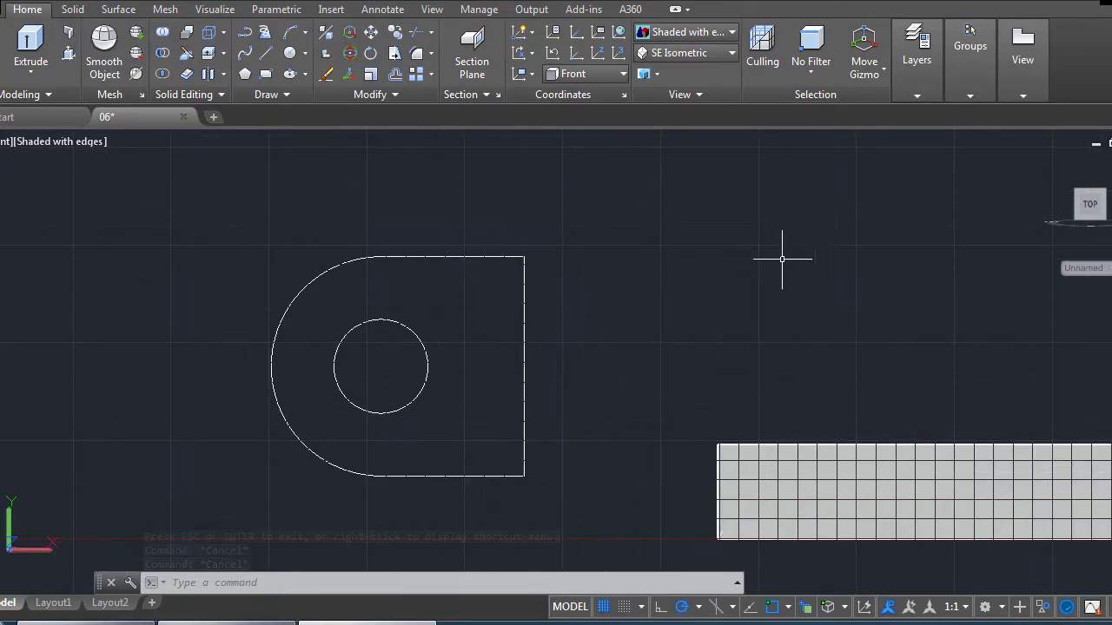
right_click(782, 258)
mouse_move(894, 336)
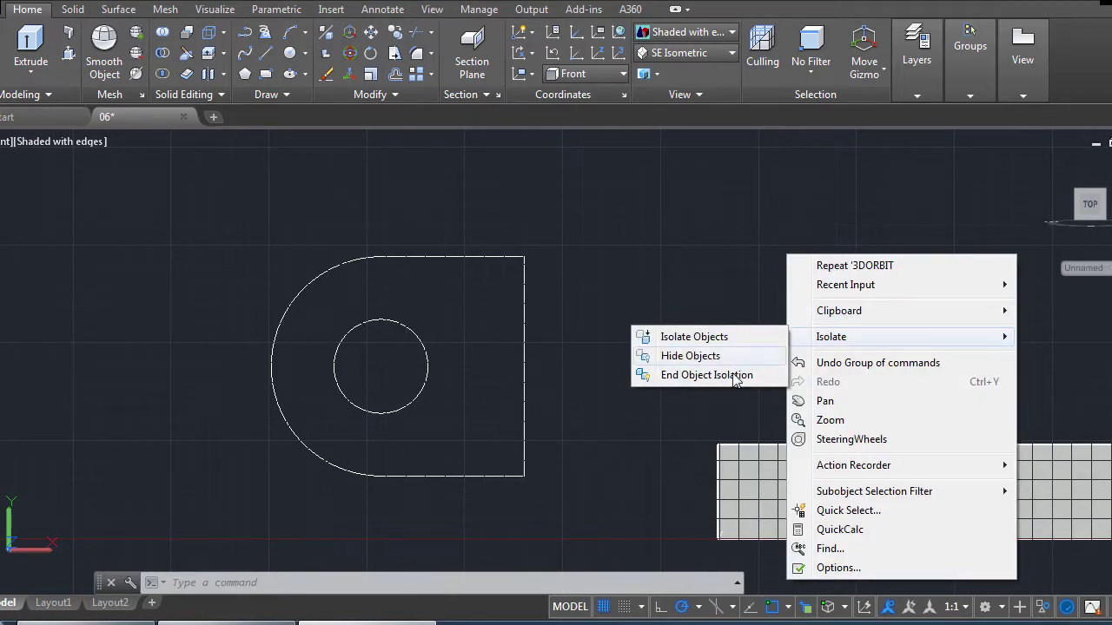
click(731, 375)
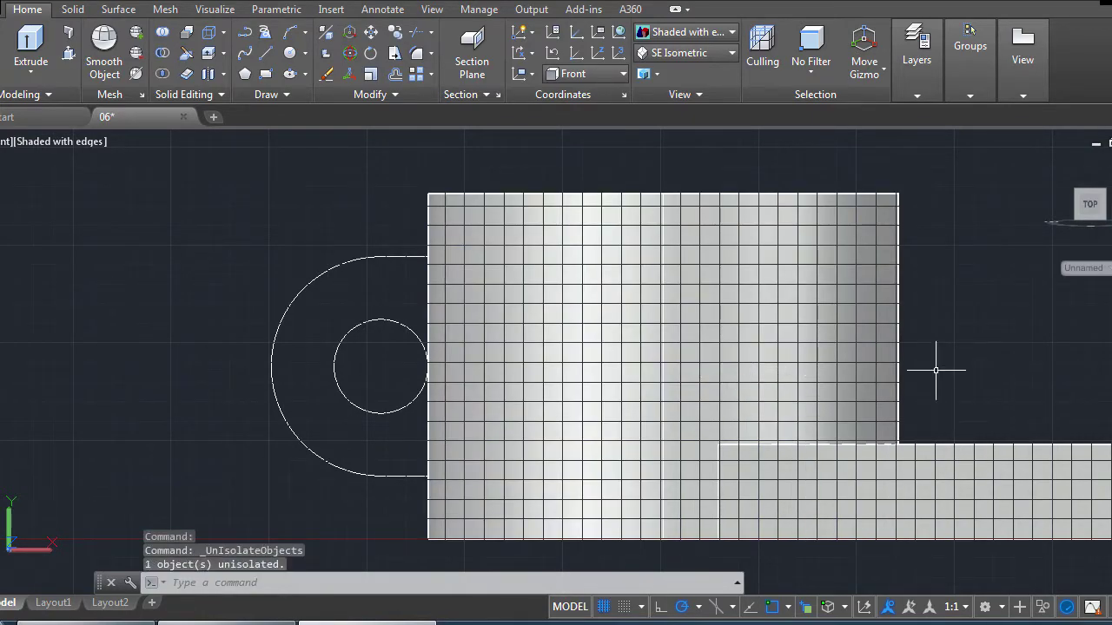
Orbit to an oblique view of the ring, slotted arm and lug, then return to the reference PDF.
click(1092, 402)
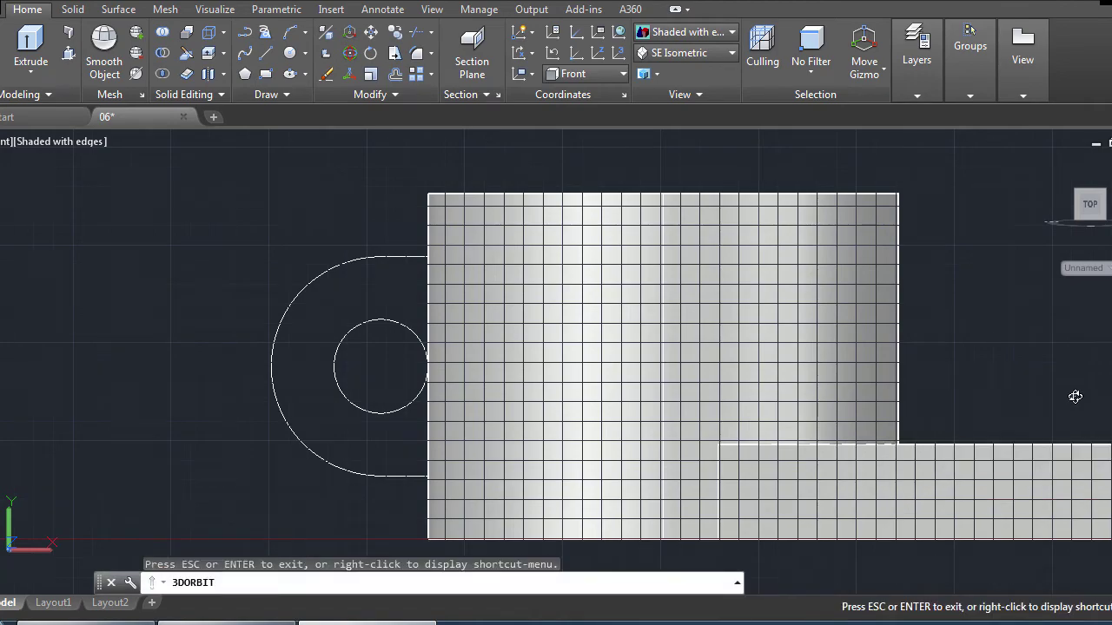
drag(648, 314, 662, 314)
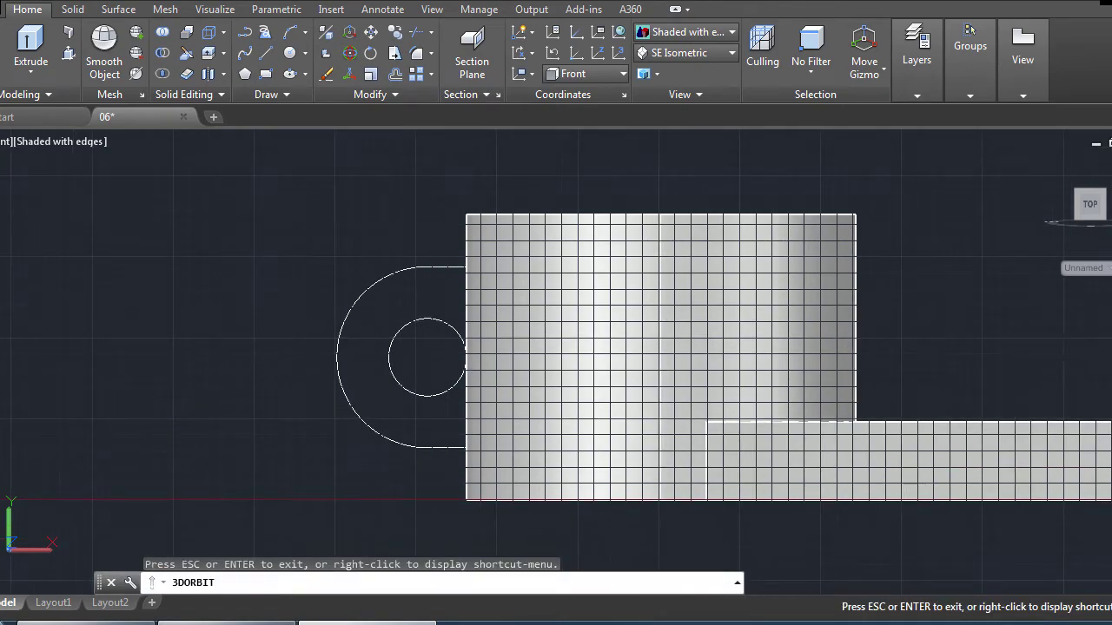
mouse_move(518, 309)
mouse_down()
mouse_move(562, 330)
mouse_move(631, 261)
mouse_move(575, 330)
mouse_move(553, 390)
mouse_up()
drag(695, 328, 506, 392)
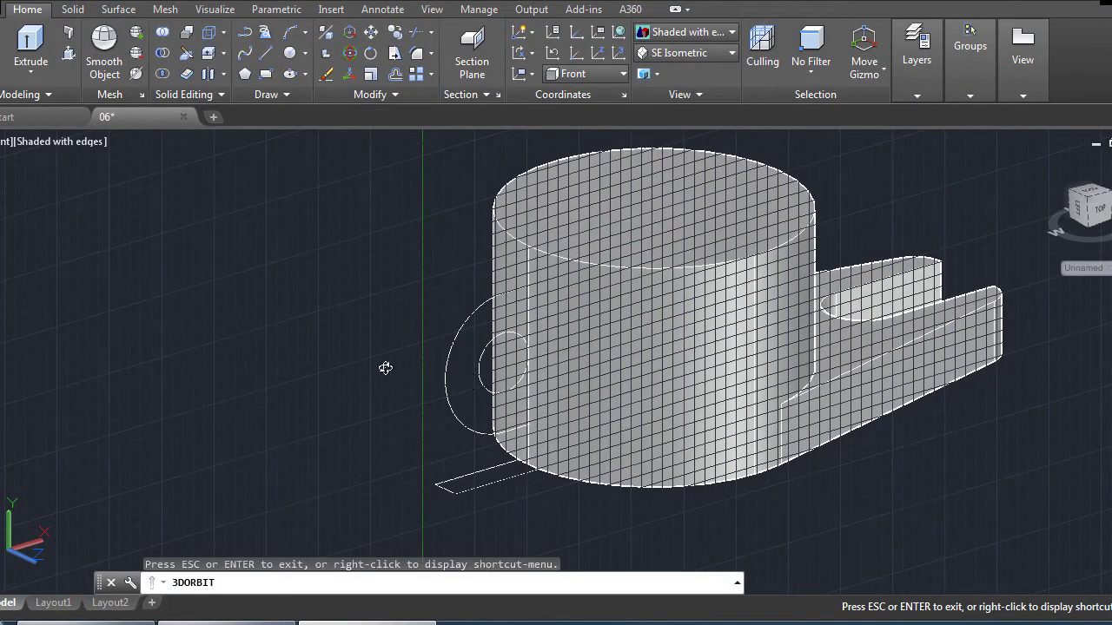
key(alt+Tab)
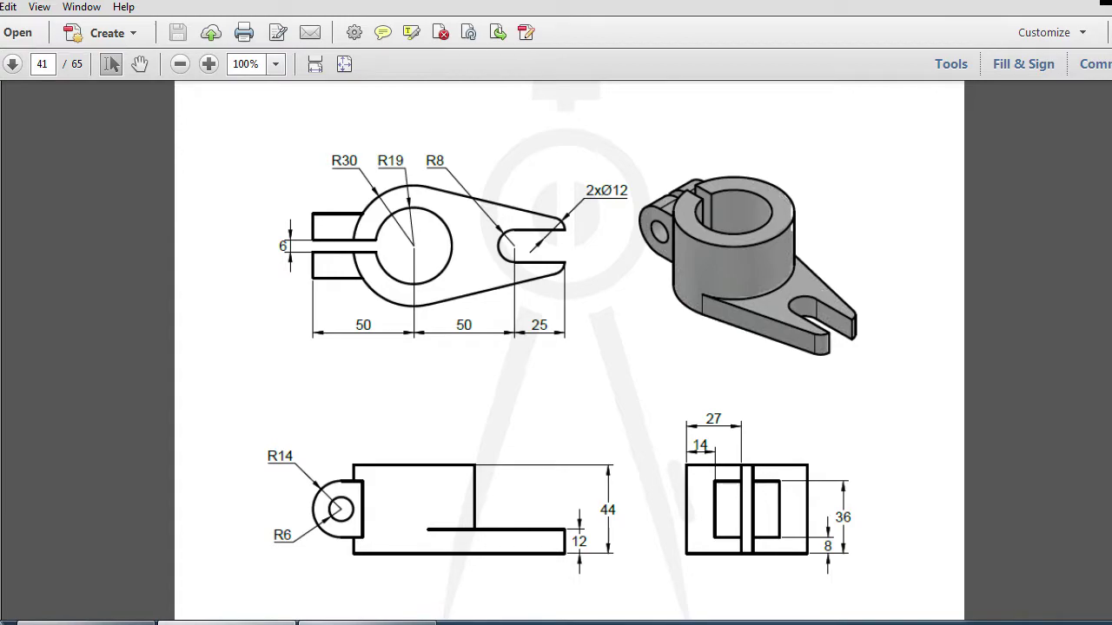
Launch Windows Calculator and move it to the upper right, clear of the drawing's front view.
key(super)
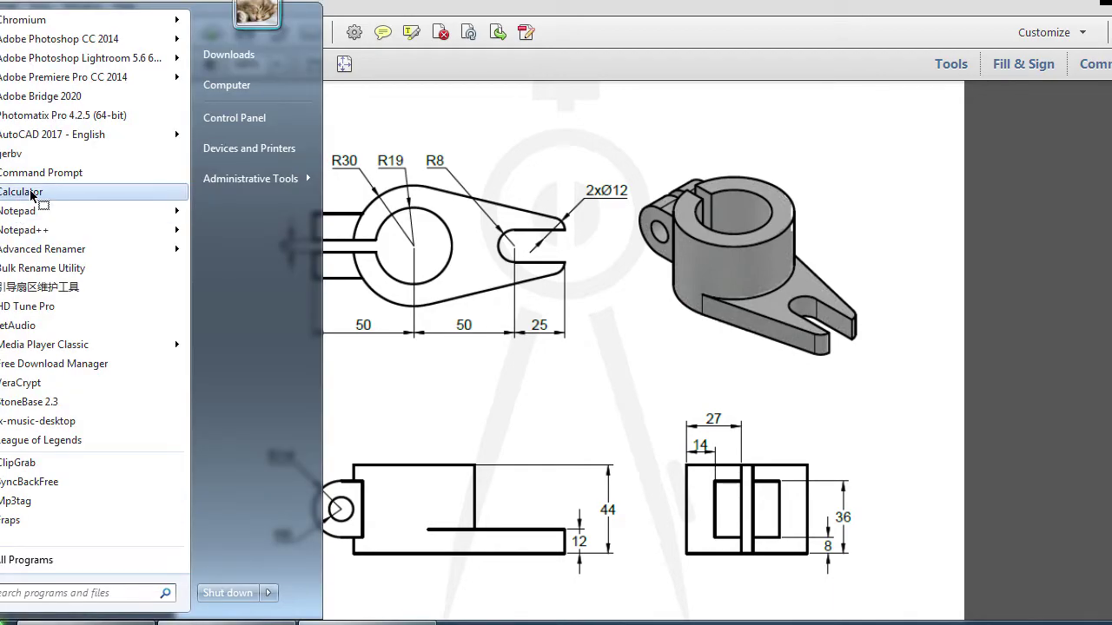
click(52, 187)
drag(694, 151, 865, 102)
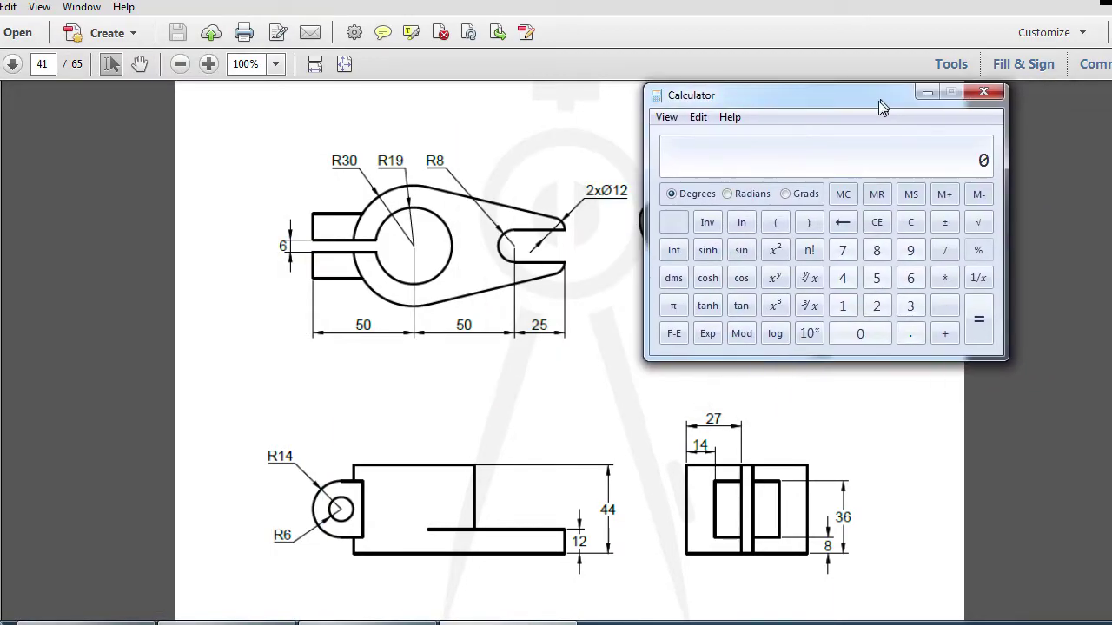
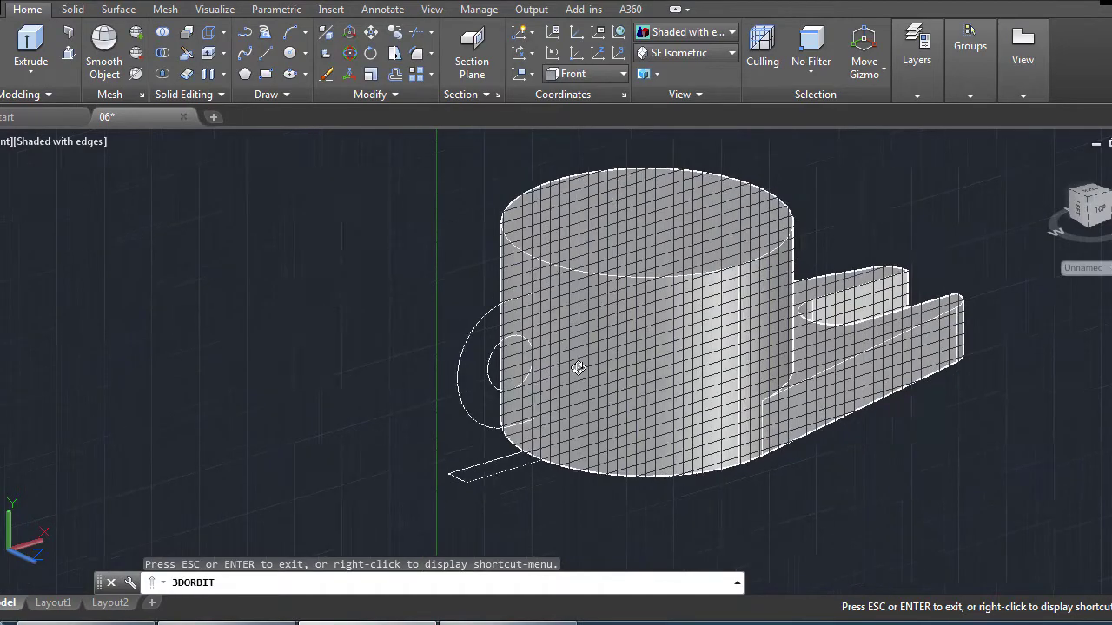
Extrude the rounded lug profile to a height of 16, forming a solid lobe against the hub.
drag(577, 365, 282, 206)
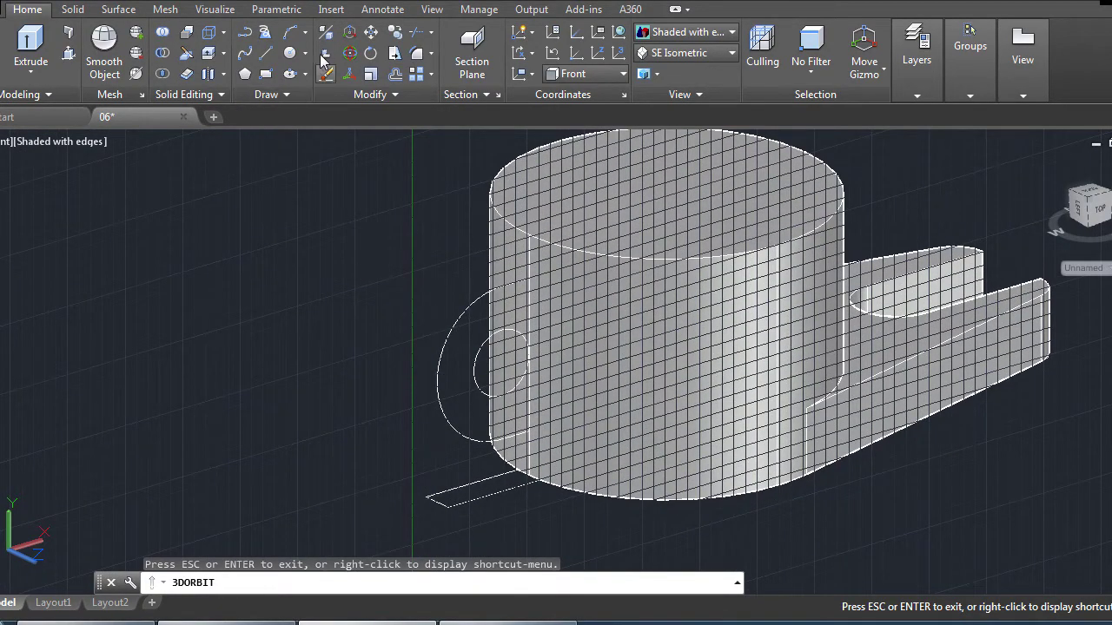
click(31, 43)
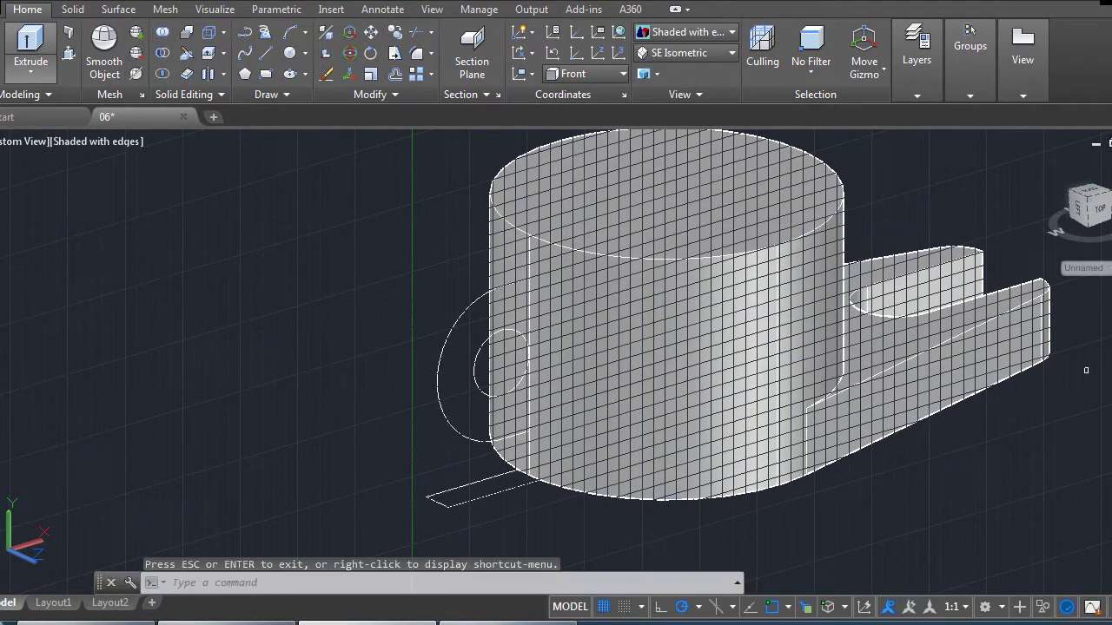
click(450, 342)
key(Return)
text(16)
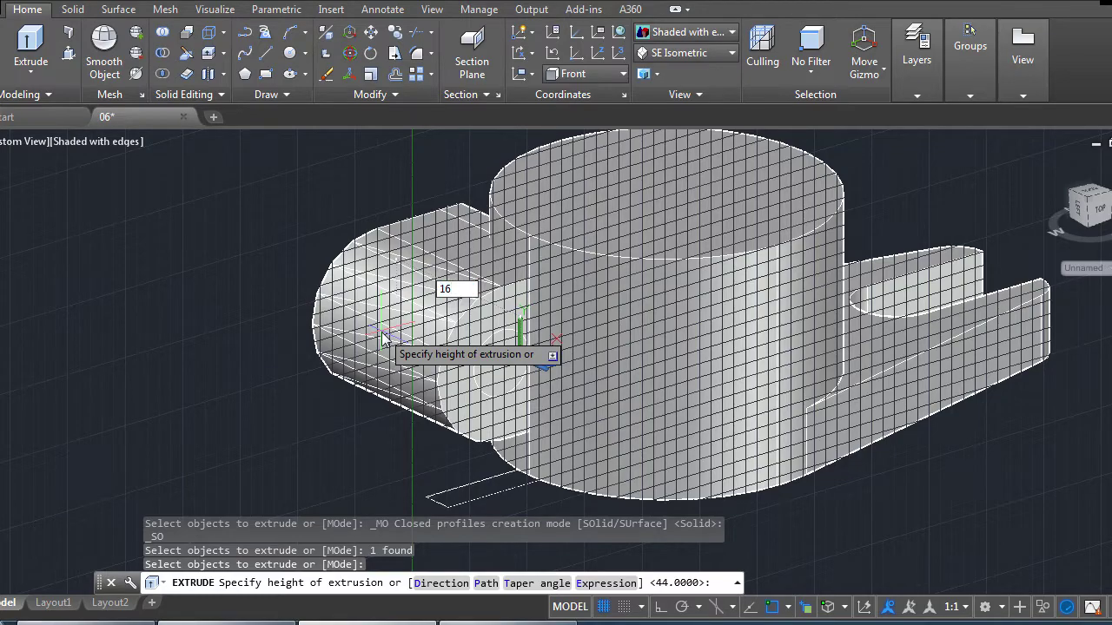
key(Return)
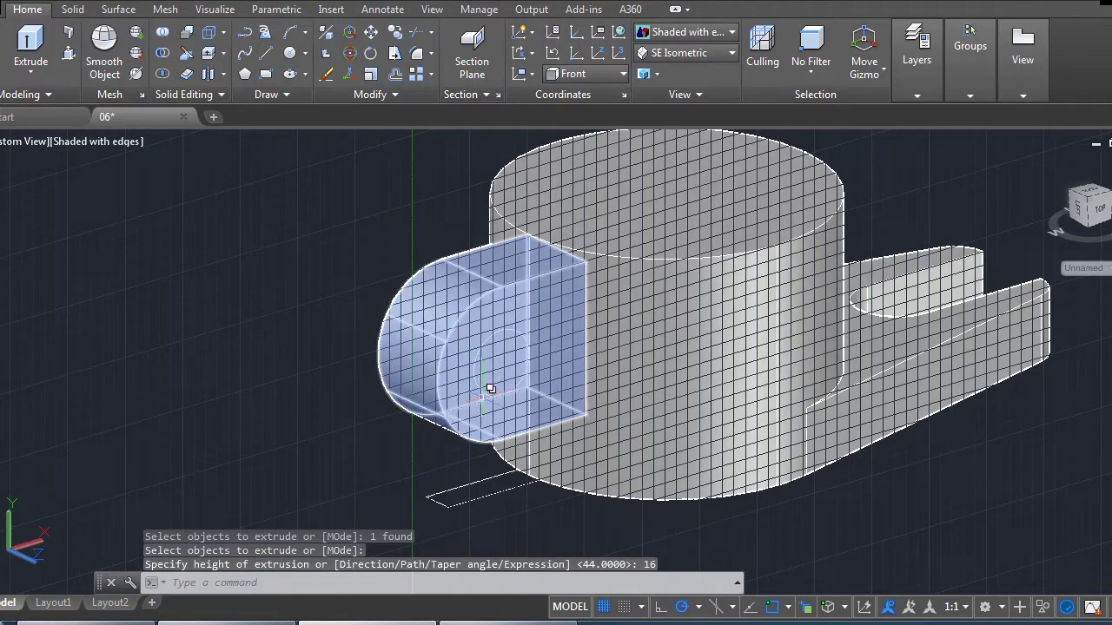
click(535, 376)
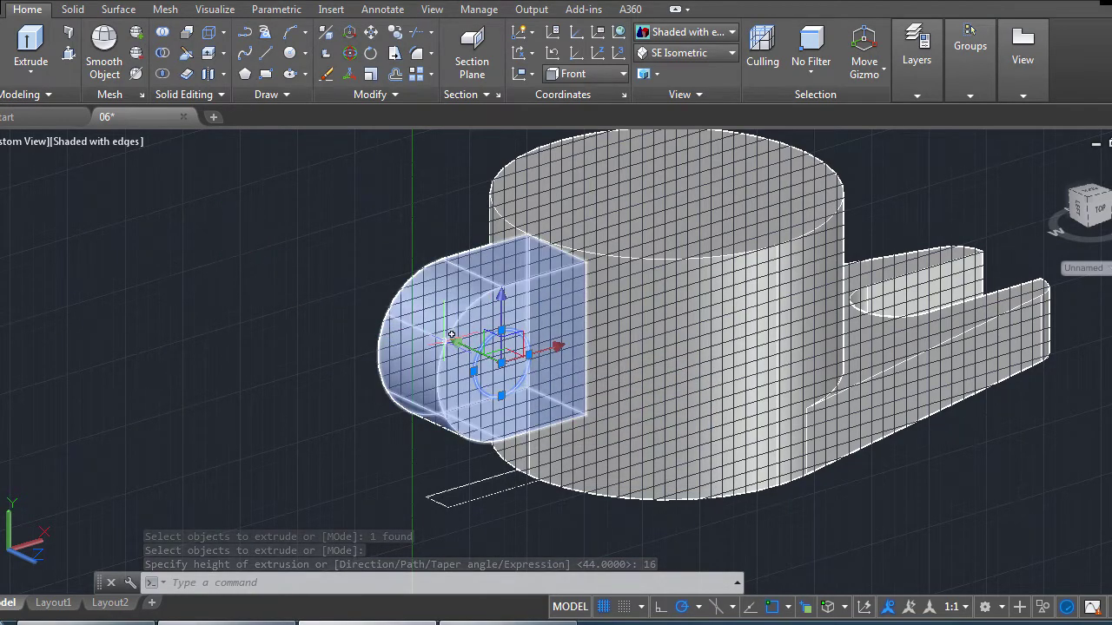
key(Escape)
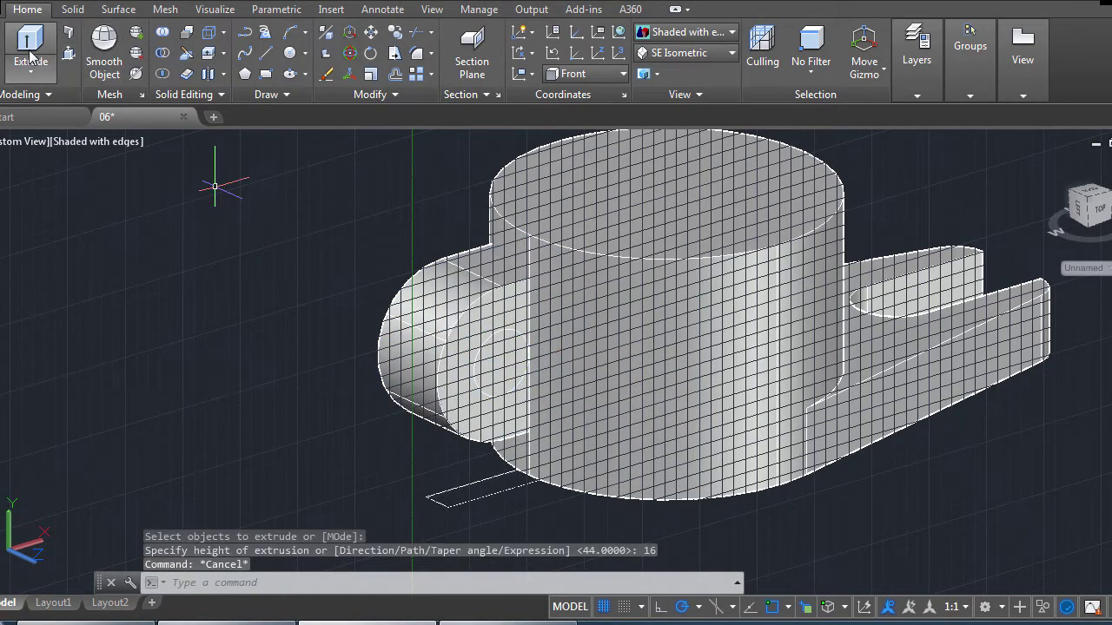
Extrude the circle inside the lug into a pin cylinder, then turn the drawing grid off.
click(30, 45)
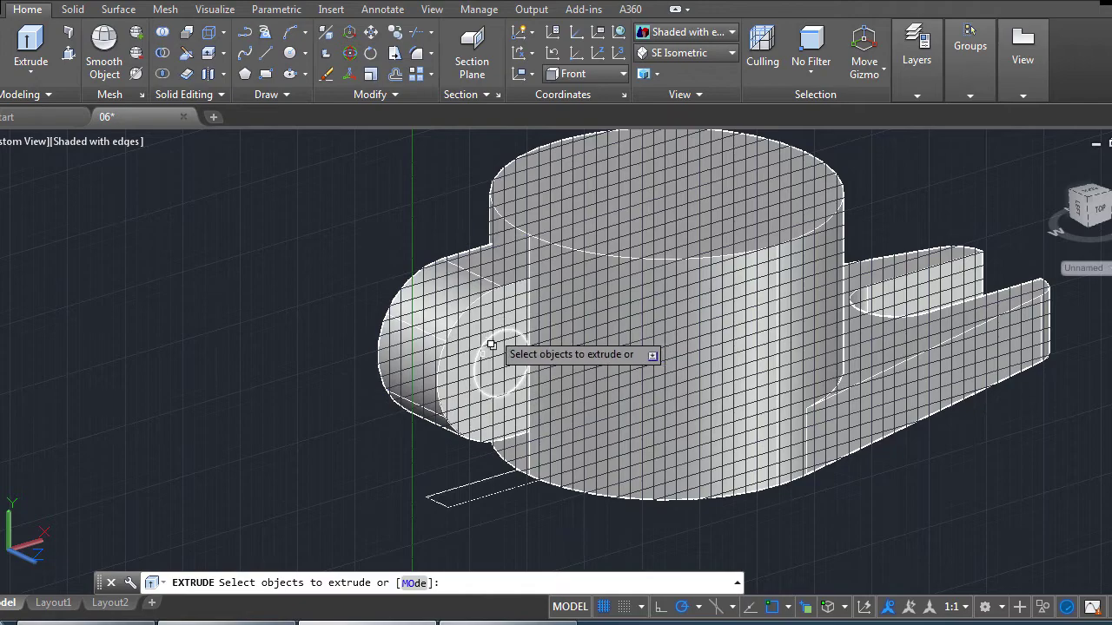
click(491, 347)
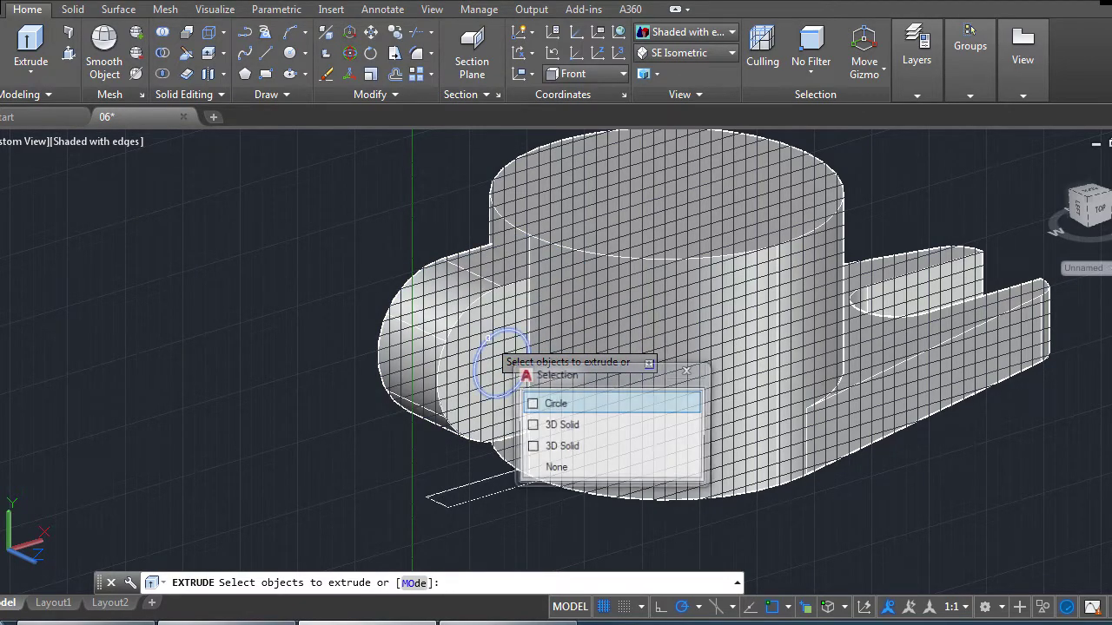
click(543, 401)
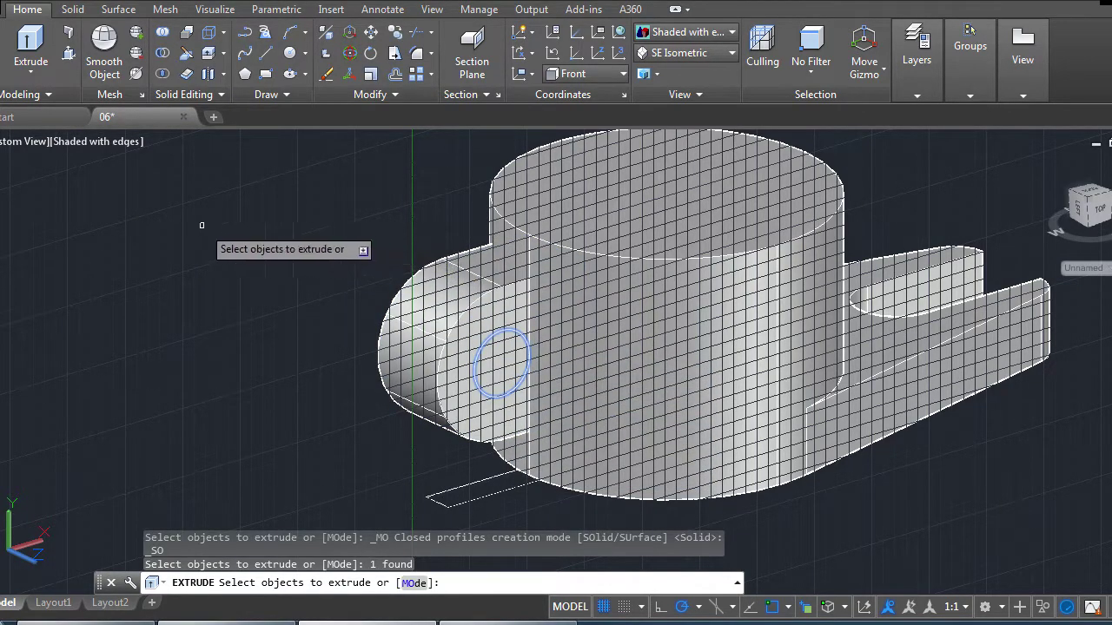
key(Return)
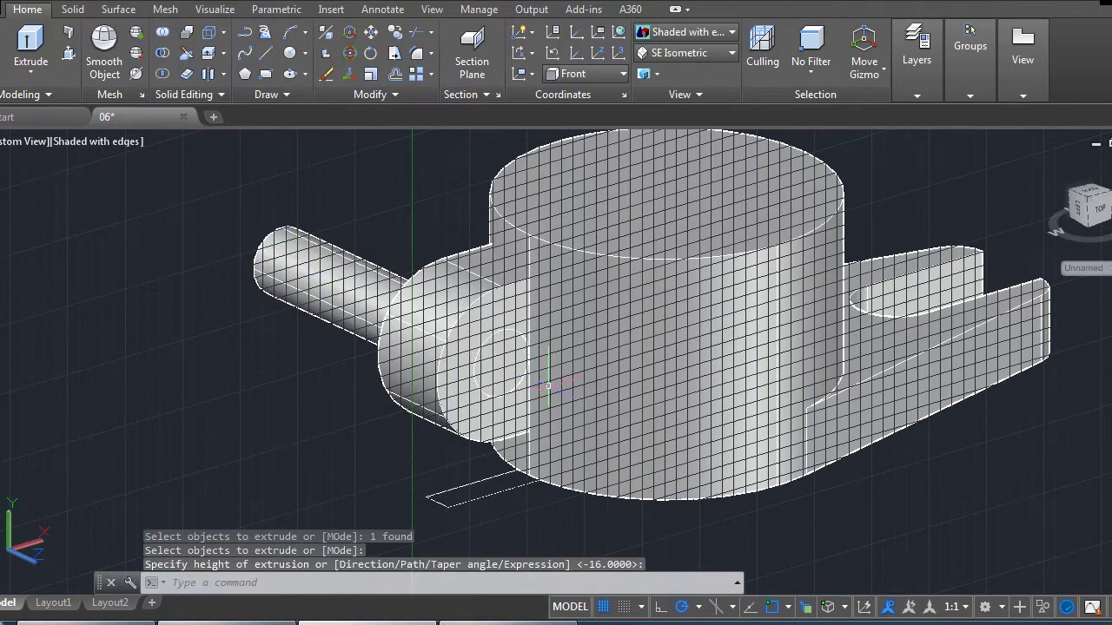
scroll(691, 359, up, 3)
scroll(691, 359, down, 4)
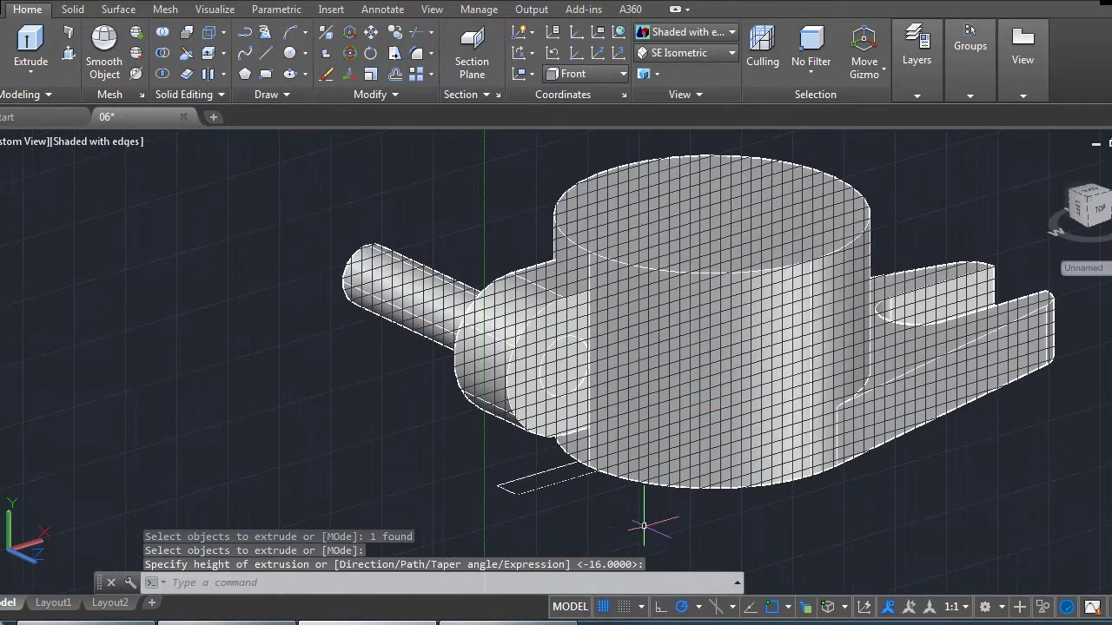
key(Return)
click(605, 606)
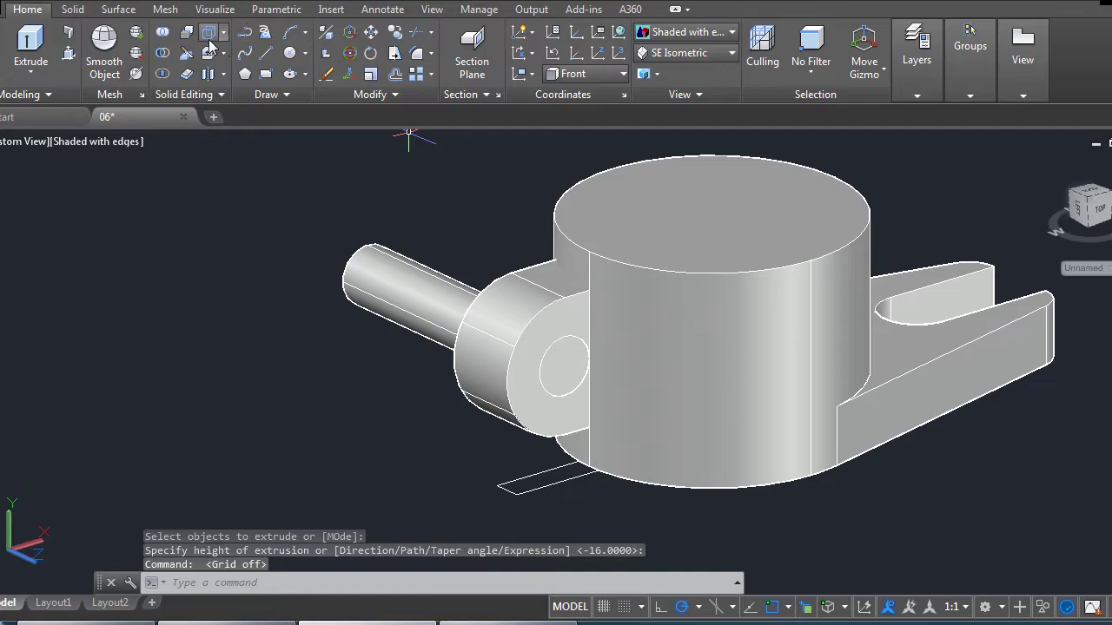
click(74, 11)
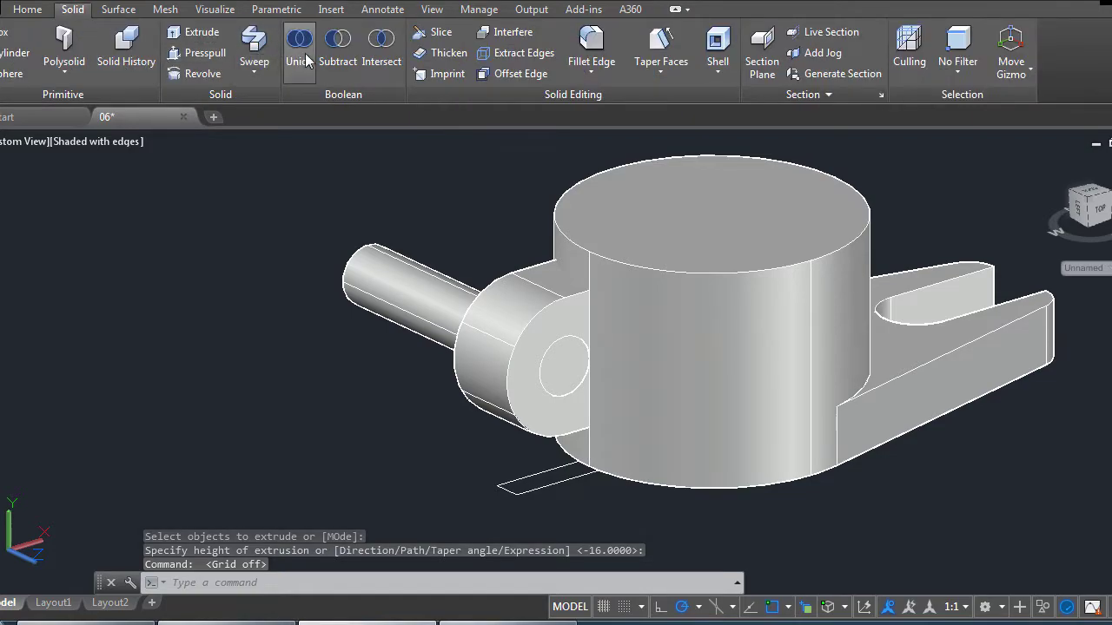
Subtract the pin cylinder from the lug, leaving a round through-hole.
click(337, 39)
click(470, 380)
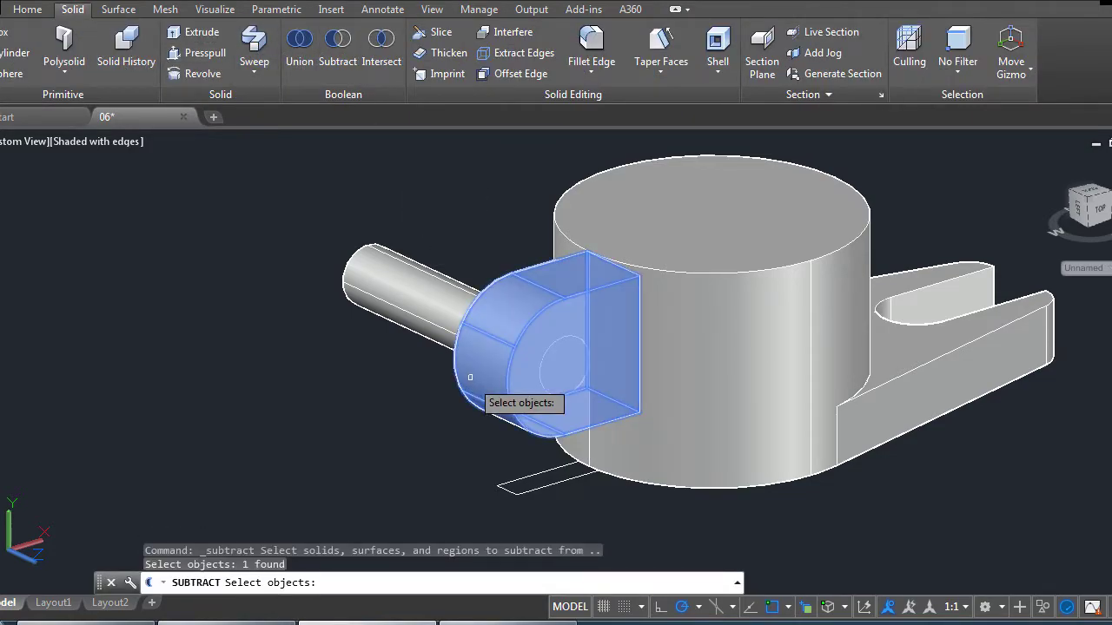
key(Return)
click(389, 299)
key(Return)
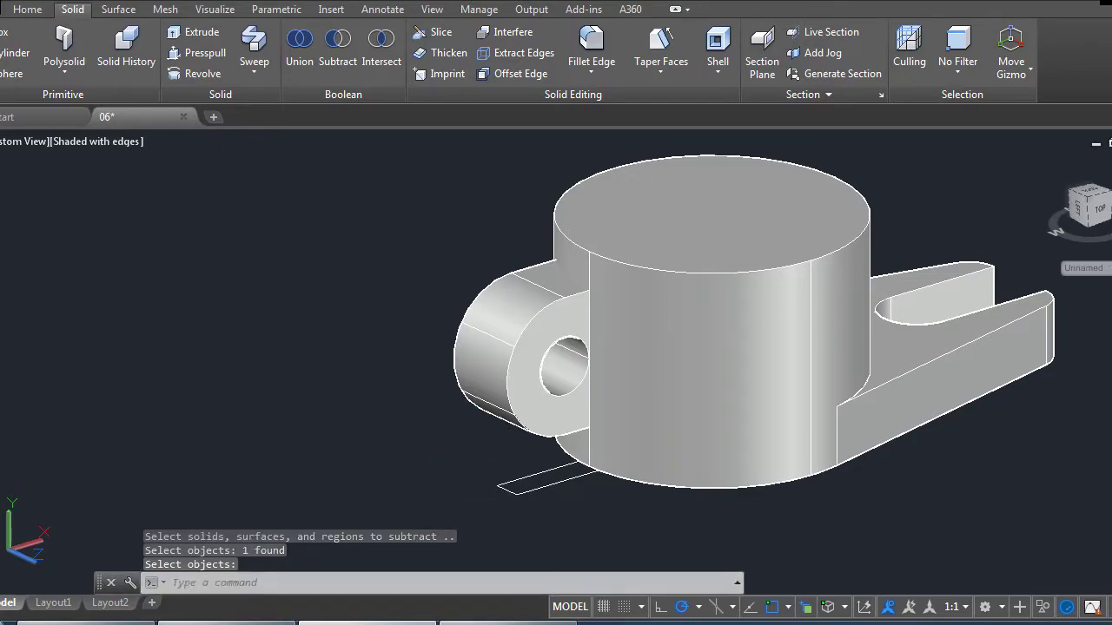
Orbit to inspect the hole and forked arm, turn snap on and keep the grid hidden.
mouse_move(651, 392)
shift+middle_down()
mouse_move(670, 409)
mouse_move(945, 367)
mouse_move(863, 327)
mouse_move(793, 432)
mouse_move(799, 368)
mouse_move(787, 343)
mouse_move(790, 351)
shift+middle_up()
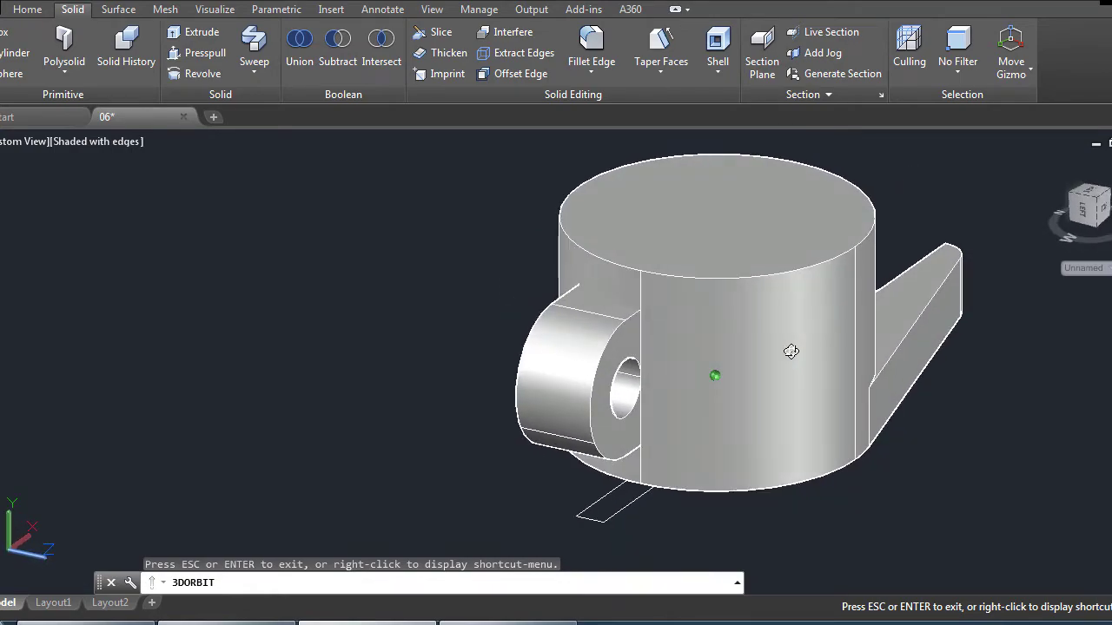
mouse_move(808, 452)
shift+middle_down()
mouse_move(744, 399)
mouse_move(747, 450)
mouse_move(772, 449)
mouse_move(640, 548)
shift+middle_up()
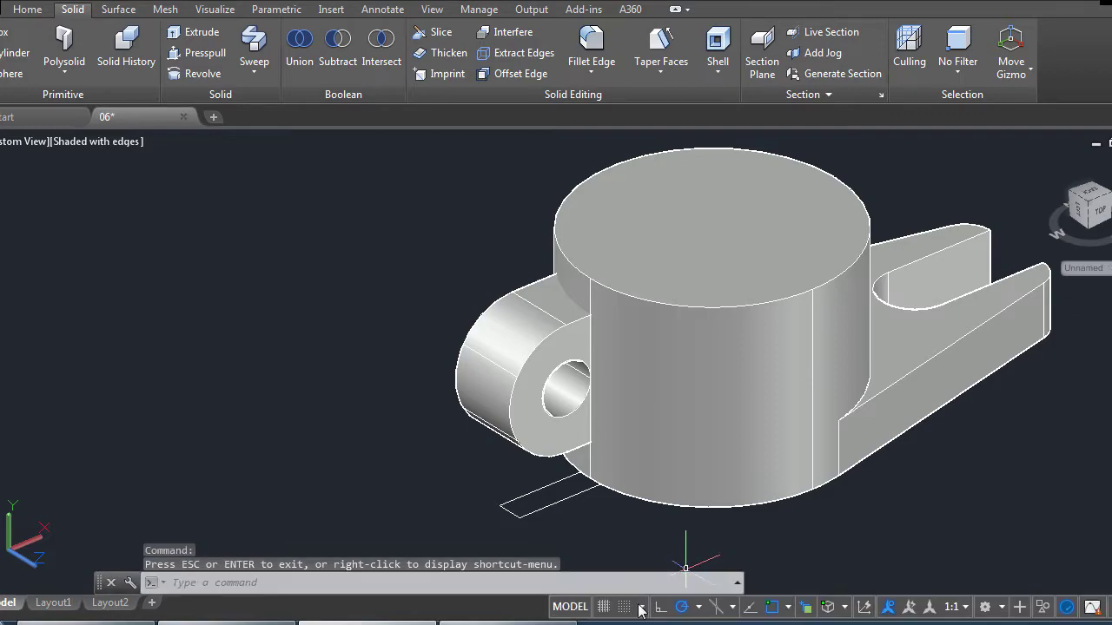
click(627, 611)
click(606, 610)
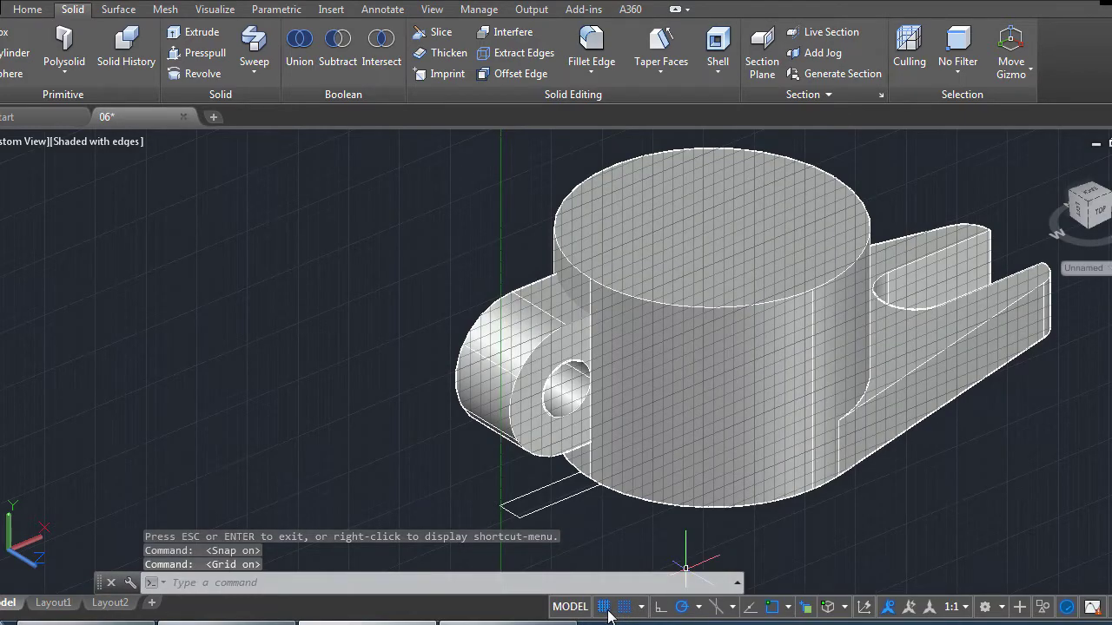
click(605, 609)
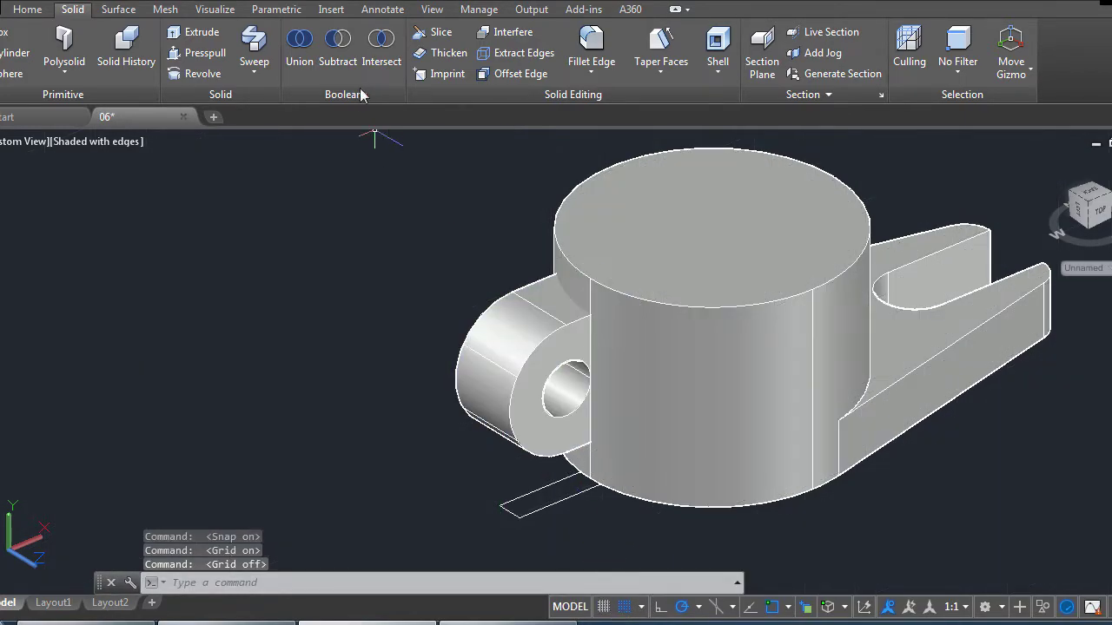
click(29, 9)
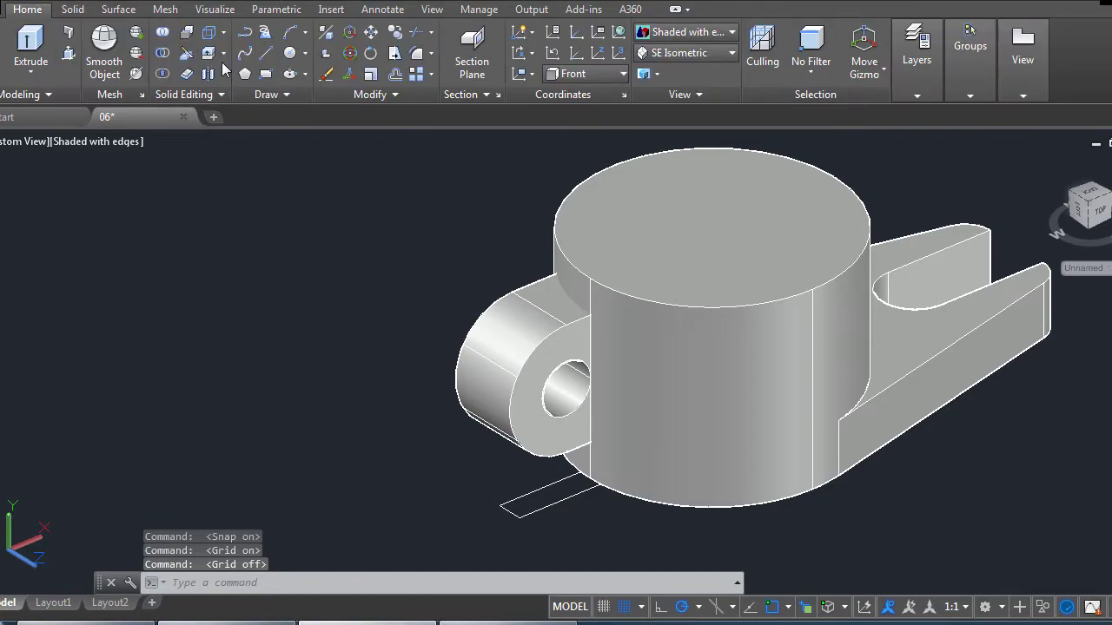
click(407, 97)
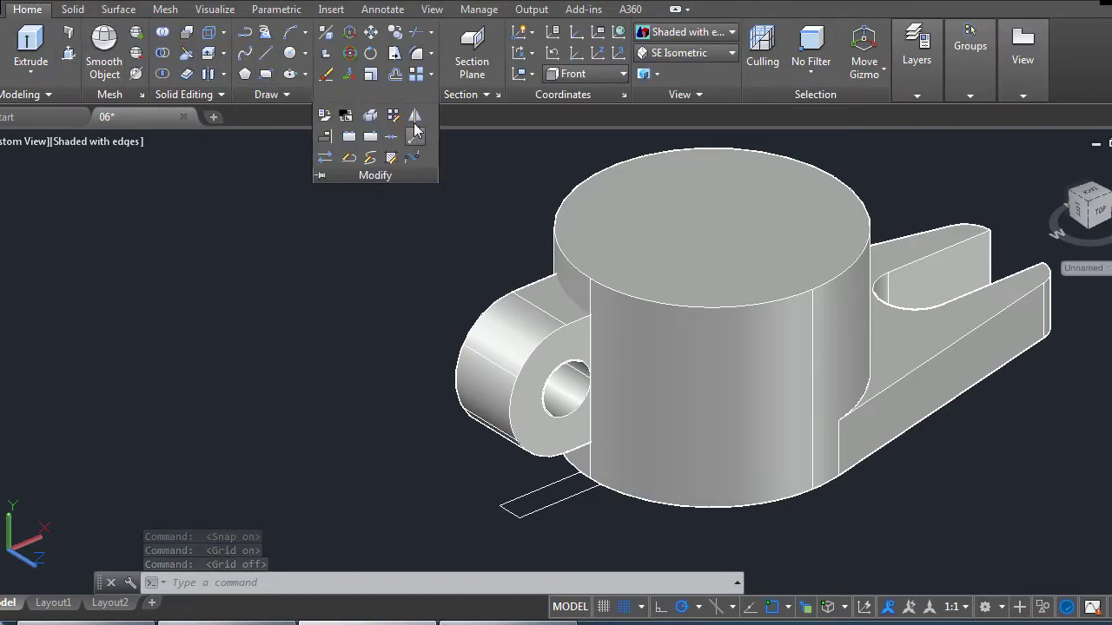
Start mirroring the lug, orbit to view the hub top and forked arm, then cancel.
click(419, 124)
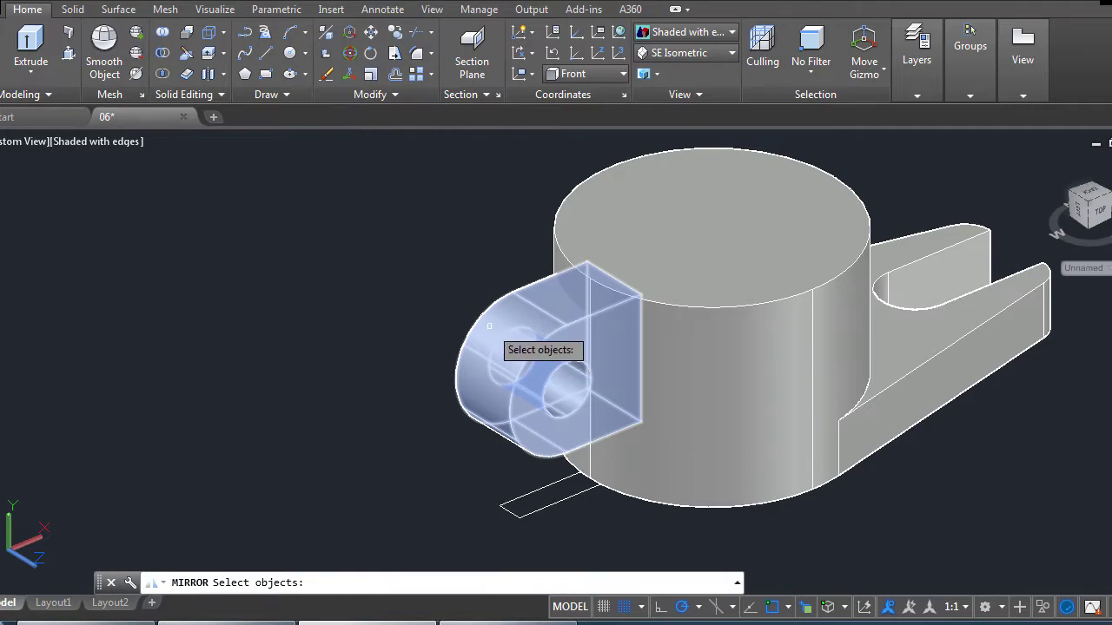
click(500, 319)
key(Return)
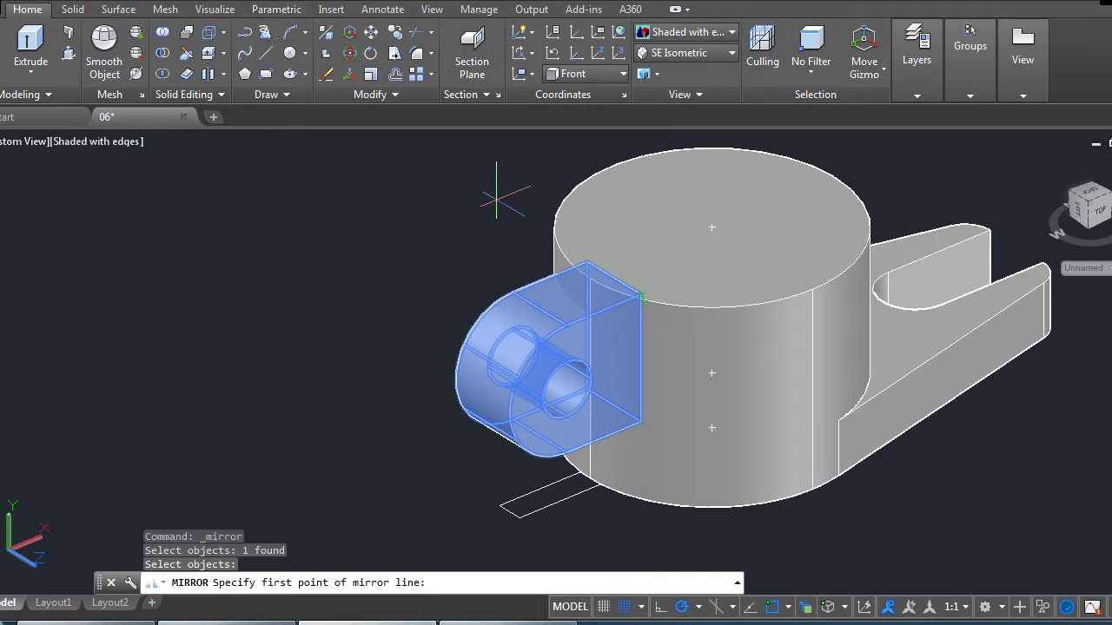
scroll(564, 390, up, 2)
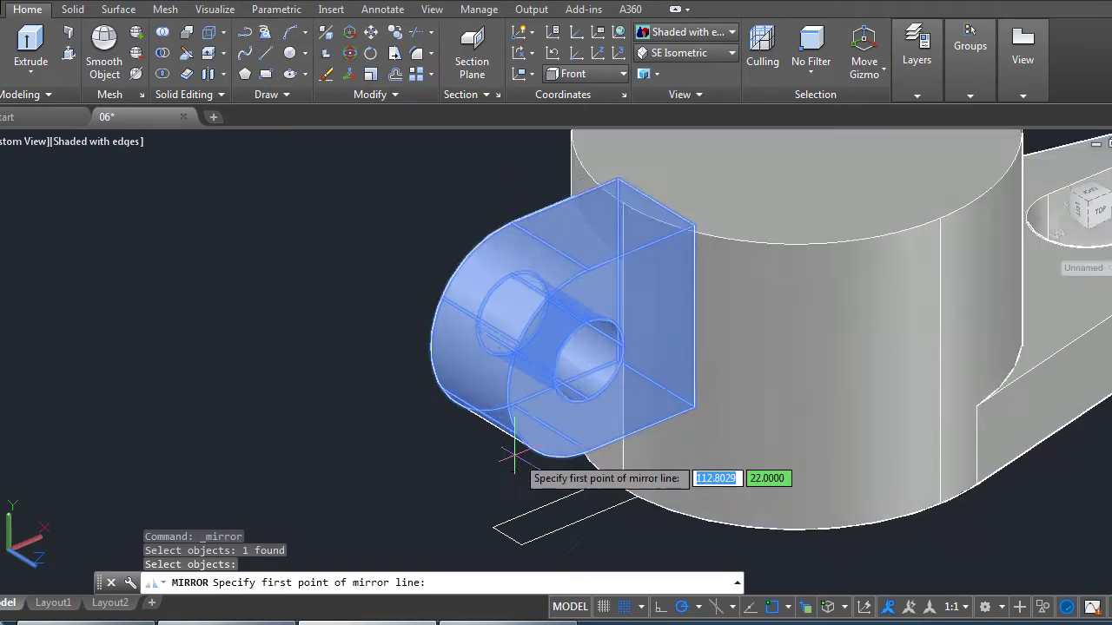
scroll(608, 435, up, 4)
scroll(782, 417, down, 7)
shift+middle_drag(770, 391, 737, 300)
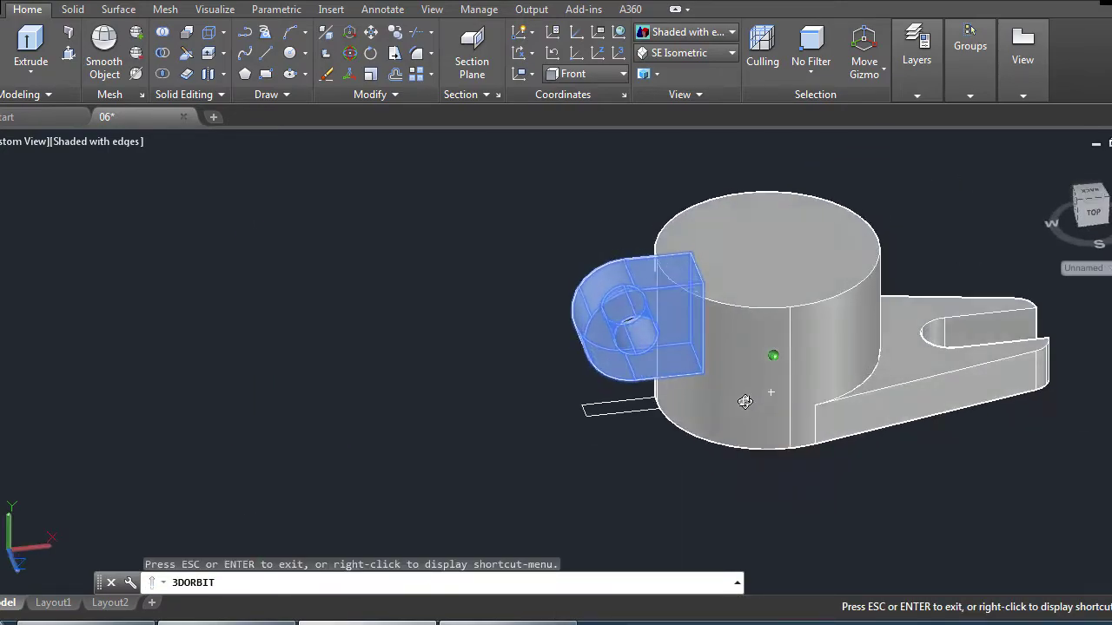
shift+middle_drag(737, 300, 796, 445)
key(Escape)
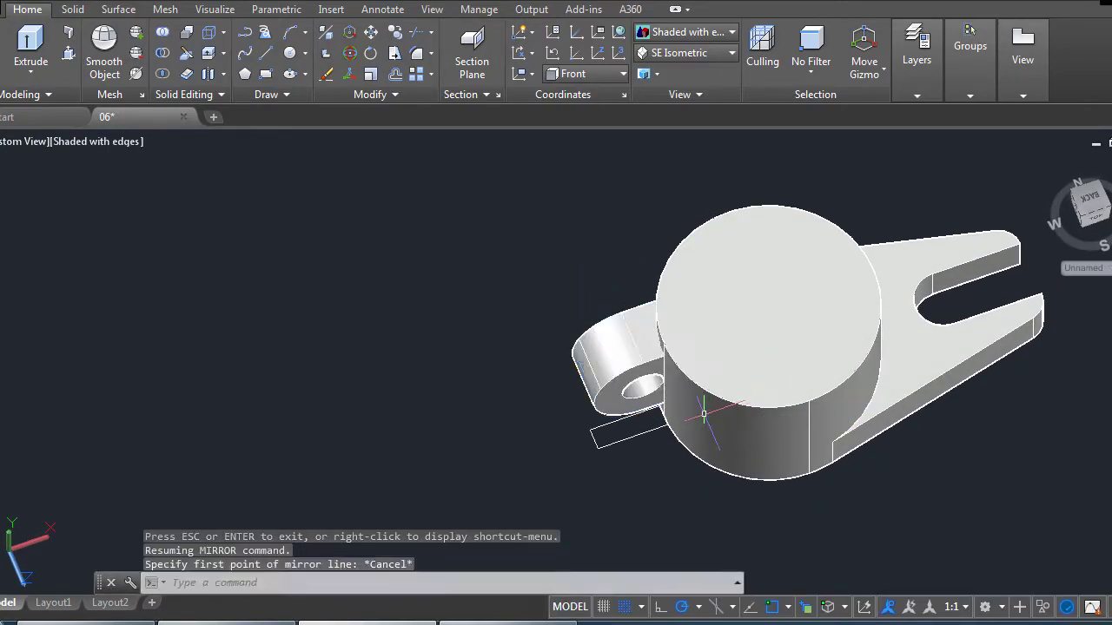
Turn the drawing grid back on and switch snapping off.
scroll(680, 396, up, 2)
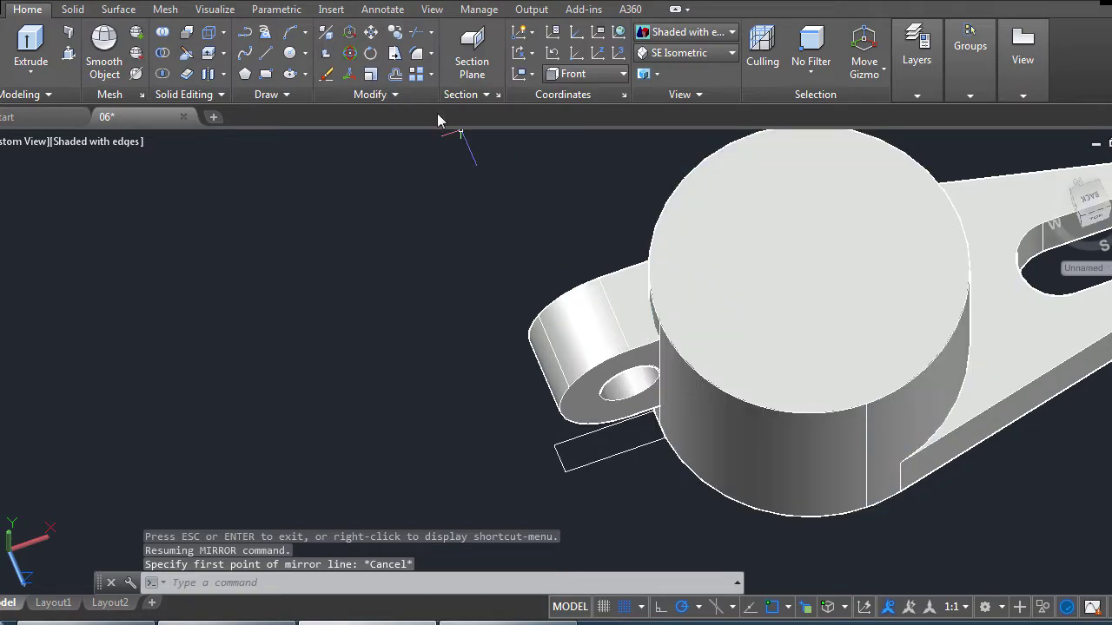
click(603, 606)
click(625, 606)
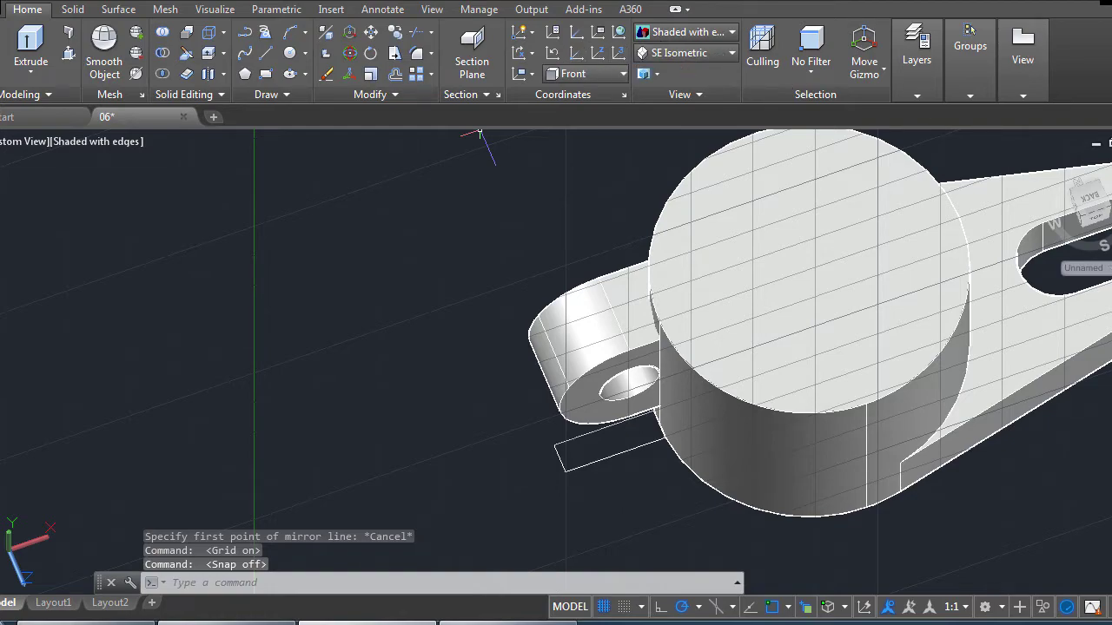
Set the working plane to Top and select the pierced lug for mirroring.
click(599, 77)
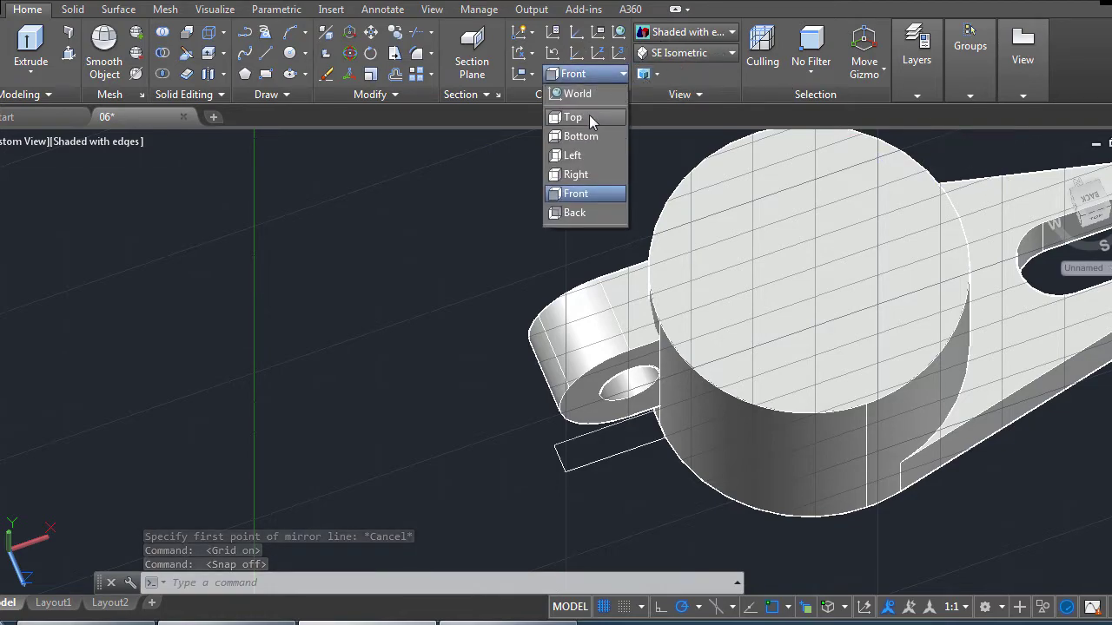
click(590, 116)
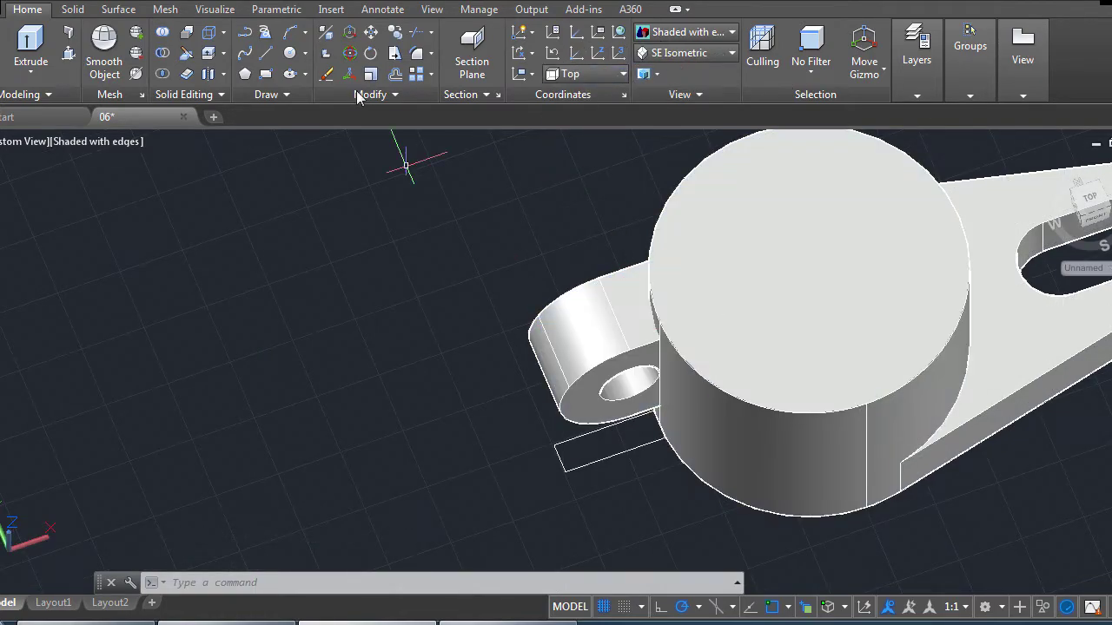
click(403, 94)
click(415, 115)
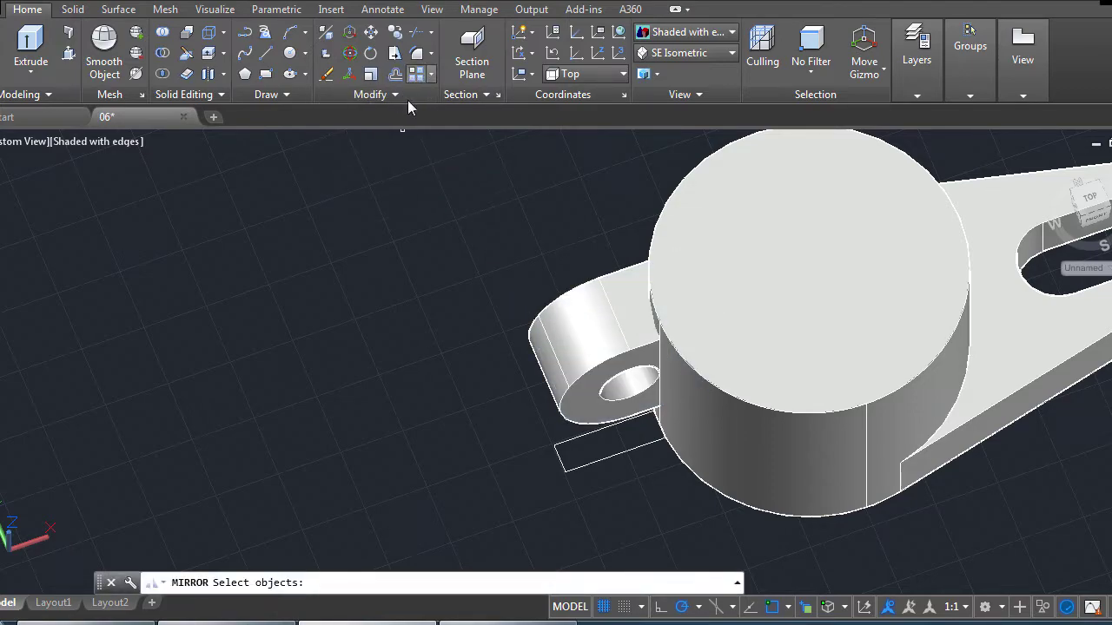
click(404, 98)
click(414, 115)
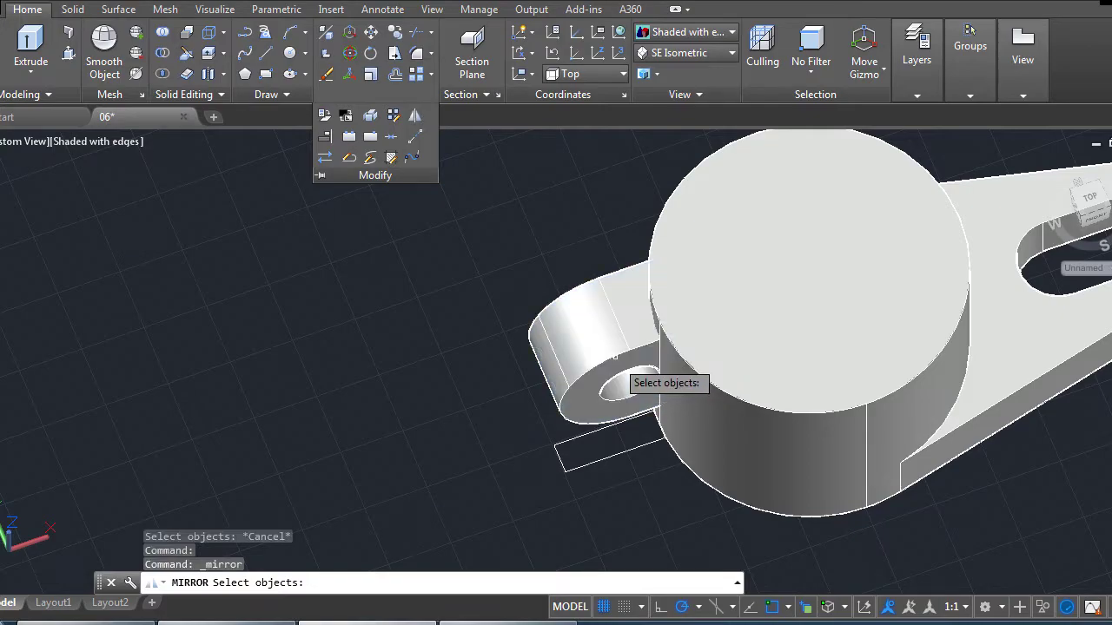
click(603, 342)
key(Return)
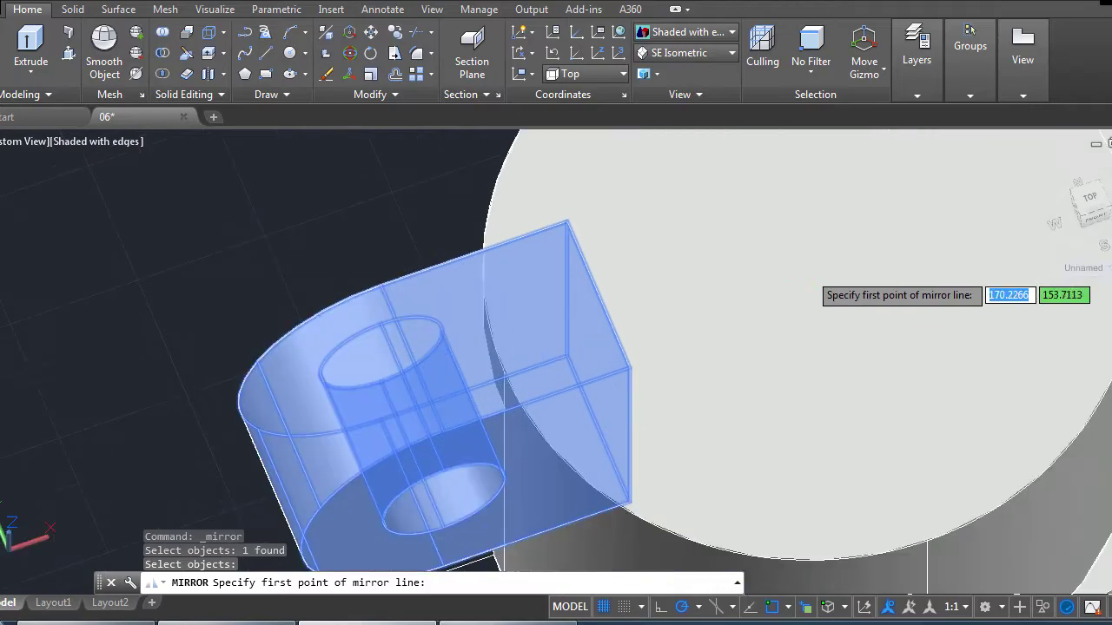
Define the mirror line along the lug's inner face and keep the original lug.
scroll(808, 260, up, 3)
scroll(769, 295, down, 4)
click(788, 607)
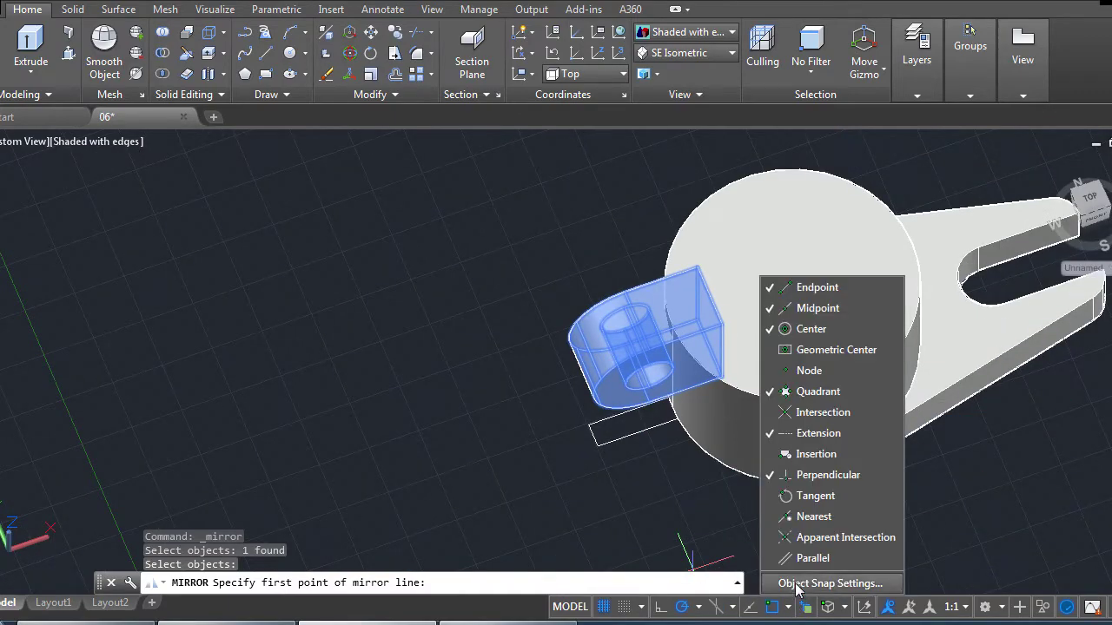
click(788, 607)
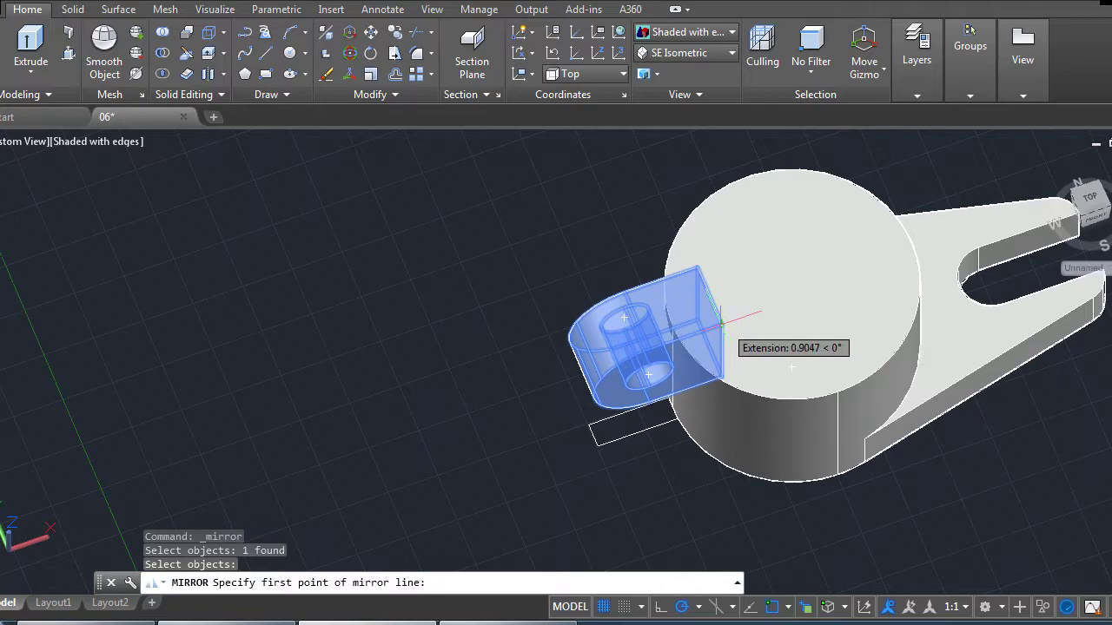
scroll(721, 323, up, 2)
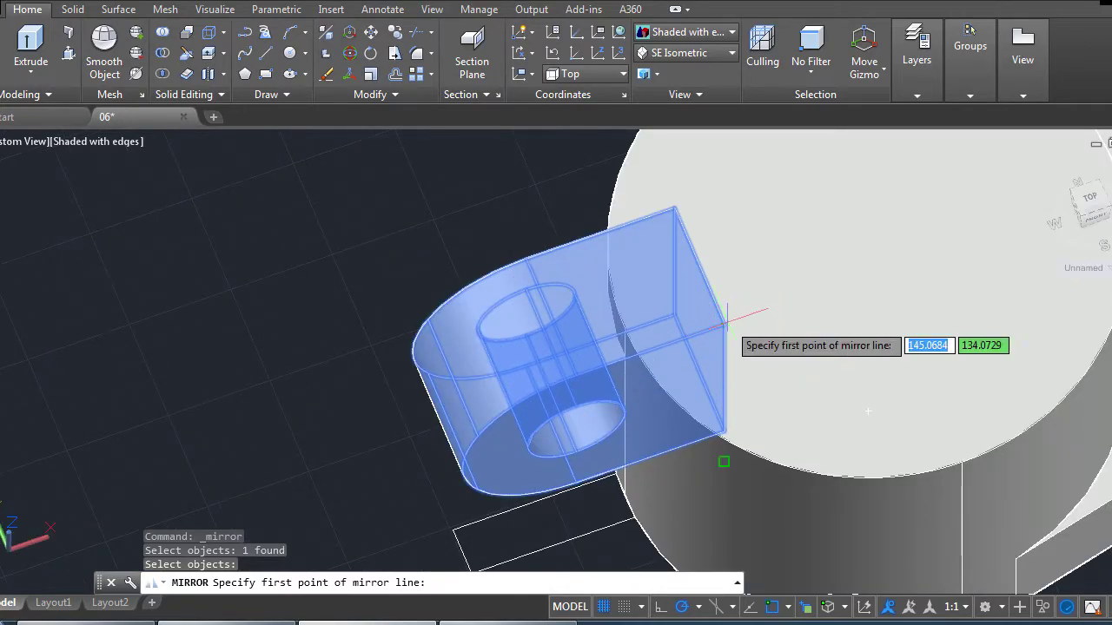
click(725, 323)
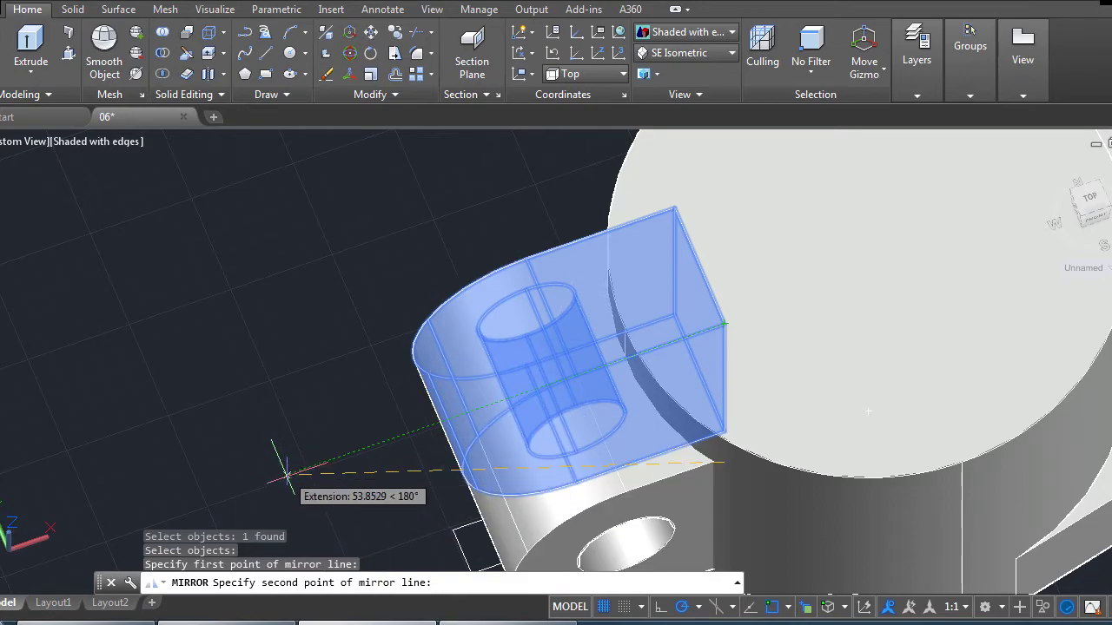
click(286, 477)
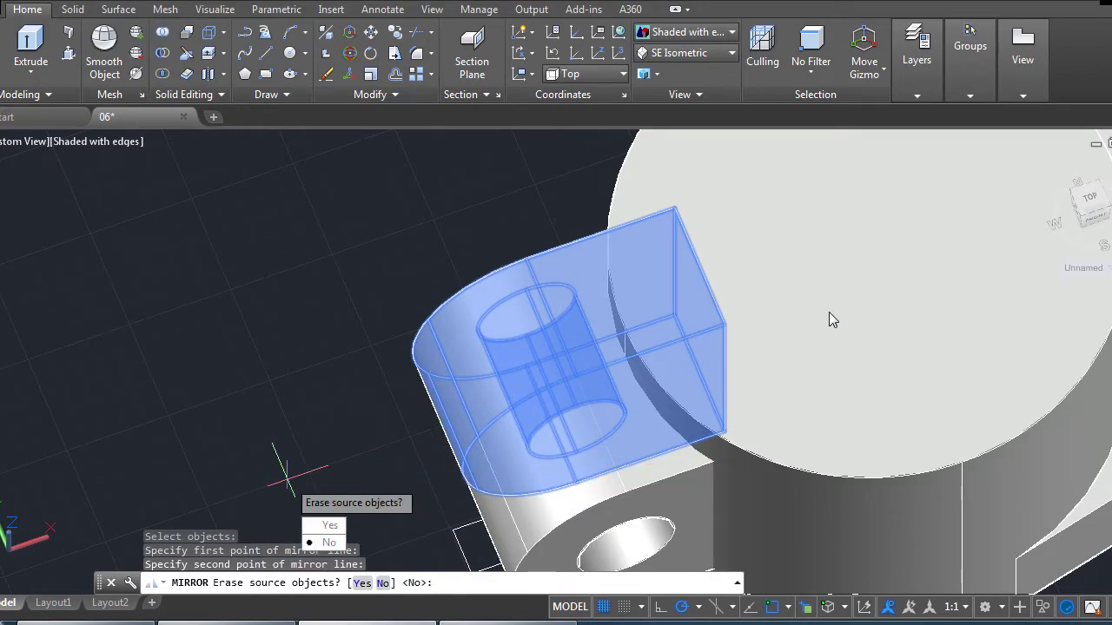
key(Return)
scroll(337, 382, down, 2)
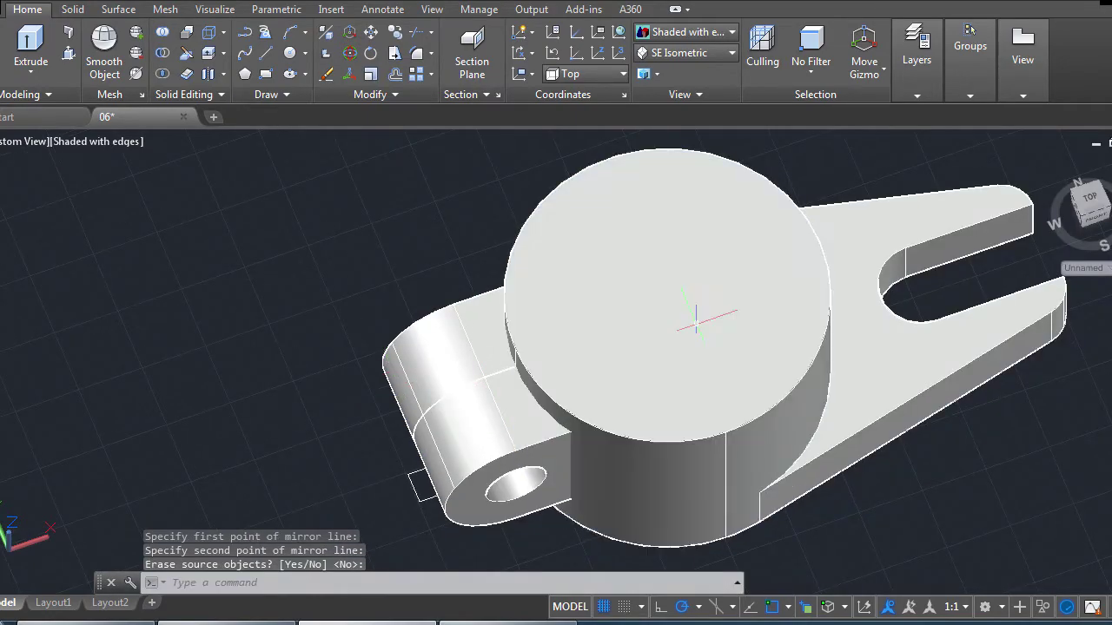
scroll(710, 347, down, 2)
mouse_move(678, 363)
shift+middle_down()
mouse_move(830, 335)
mouse_move(846, 218)
mouse_move(906, 251)
mouse_move(955, 319)
mouse_move(973, 426)
mouse_move(926, 486)
mouse_move(728, 395)
mouse_move(591, 375)
mouse_move(593, 344)
mouse_move(589, 361)
mouse_move(422, 302)
shift+middle_up()
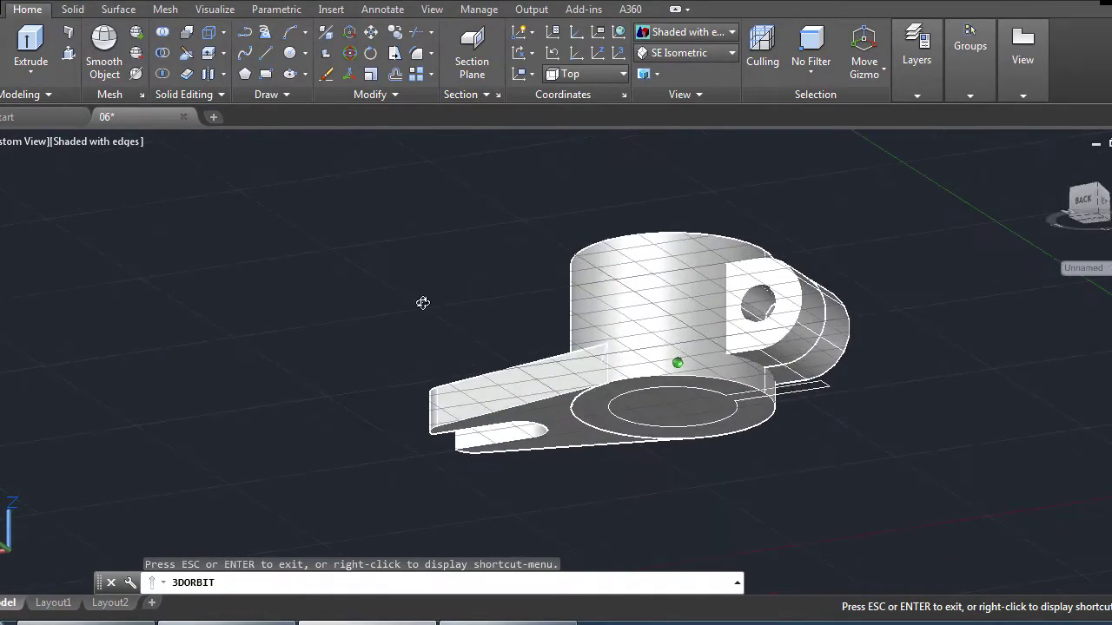
Start an extrusion so AutoCAD waits for a profile or bounded area to pick.
click(31, 46)
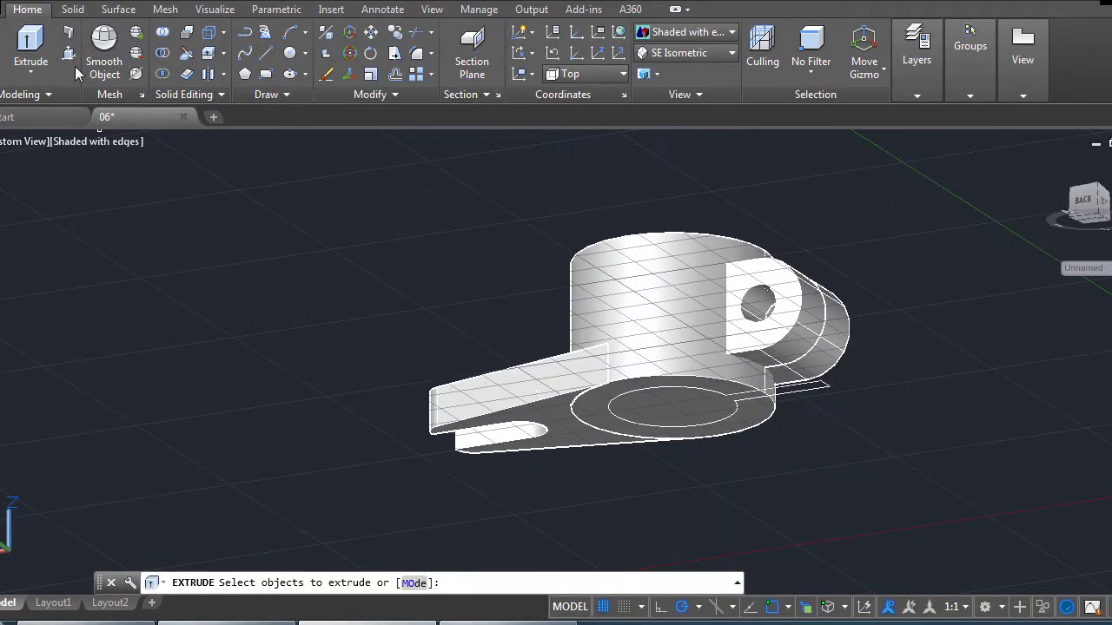
click(687, 395)
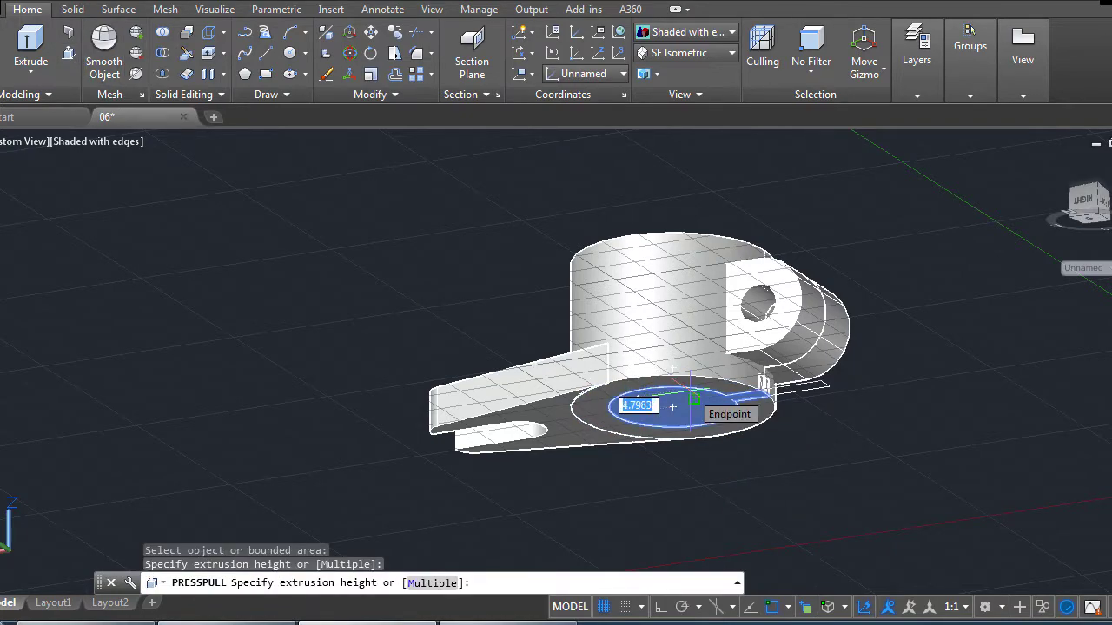
scroll(791, 391, up, 5)
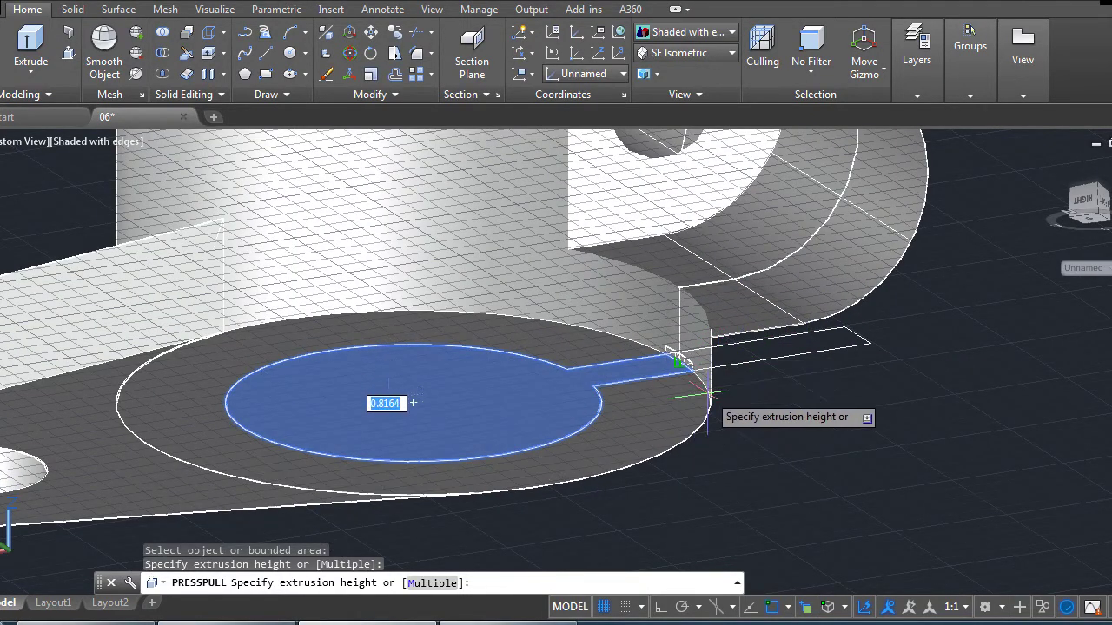
key(Escape)
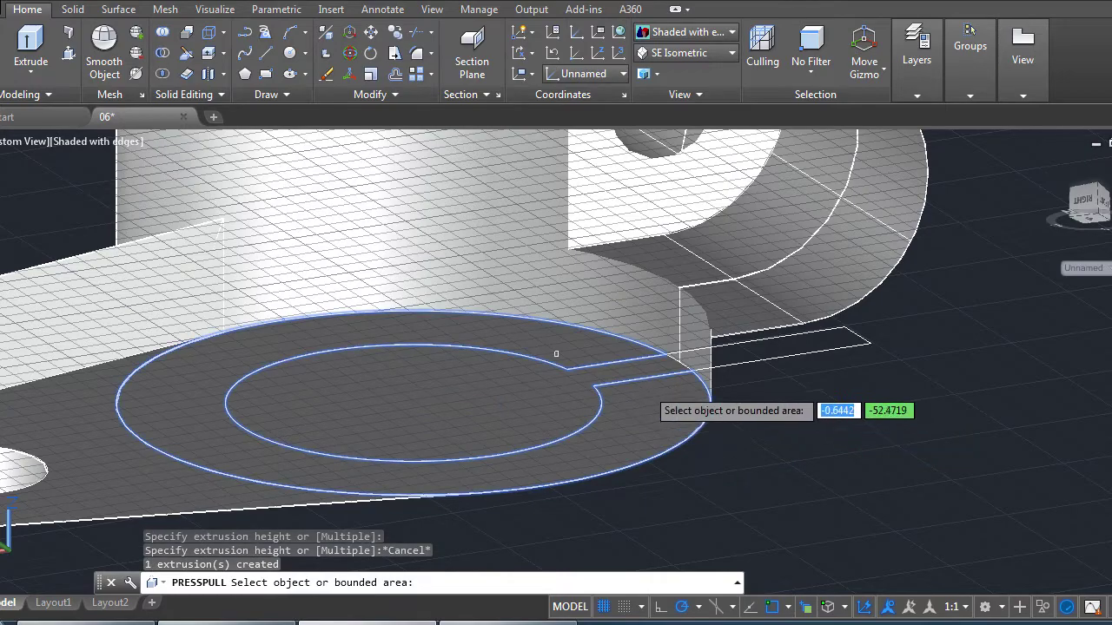
click(39, 45)
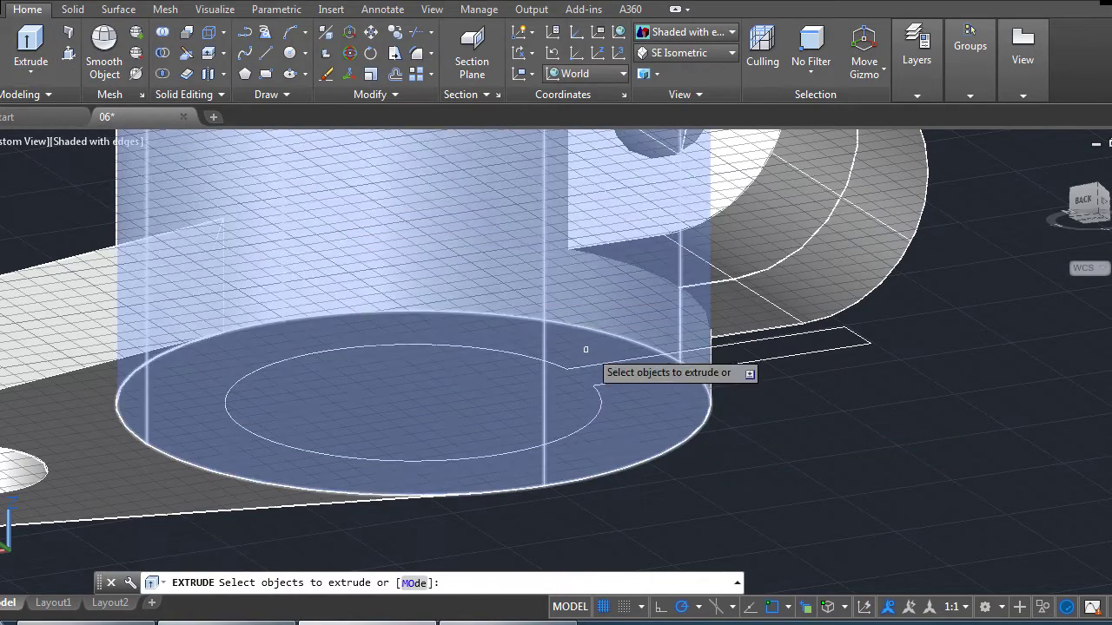
Extrude the keyhole polyline upward through the hub, then orbit to view from above.
click(561, 372)
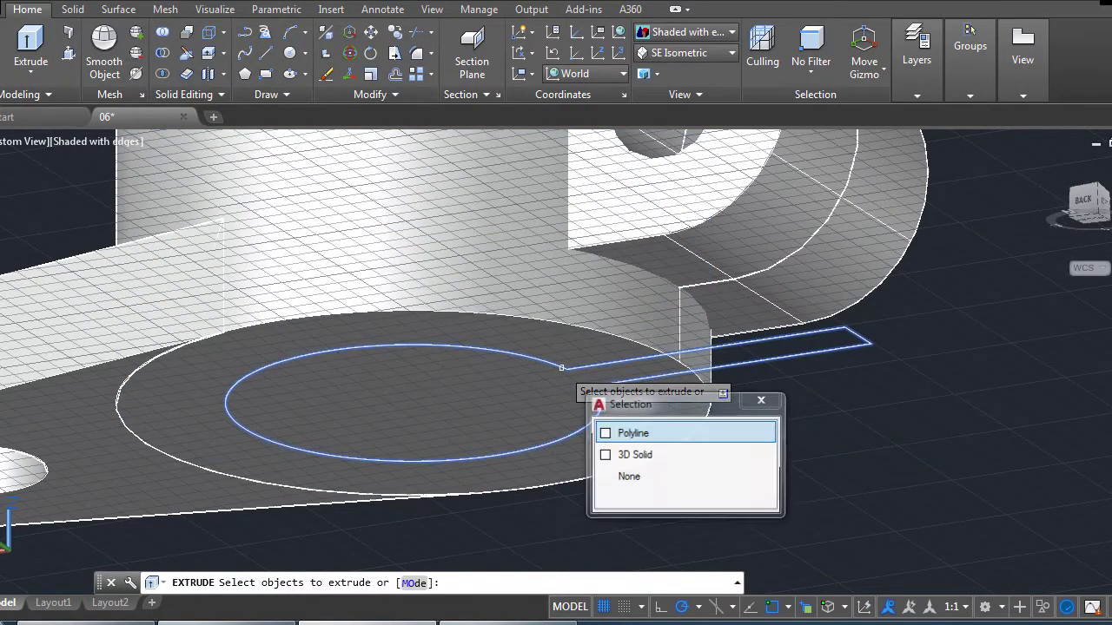
click(633, 432)
scroll(556, 482, down, 3)
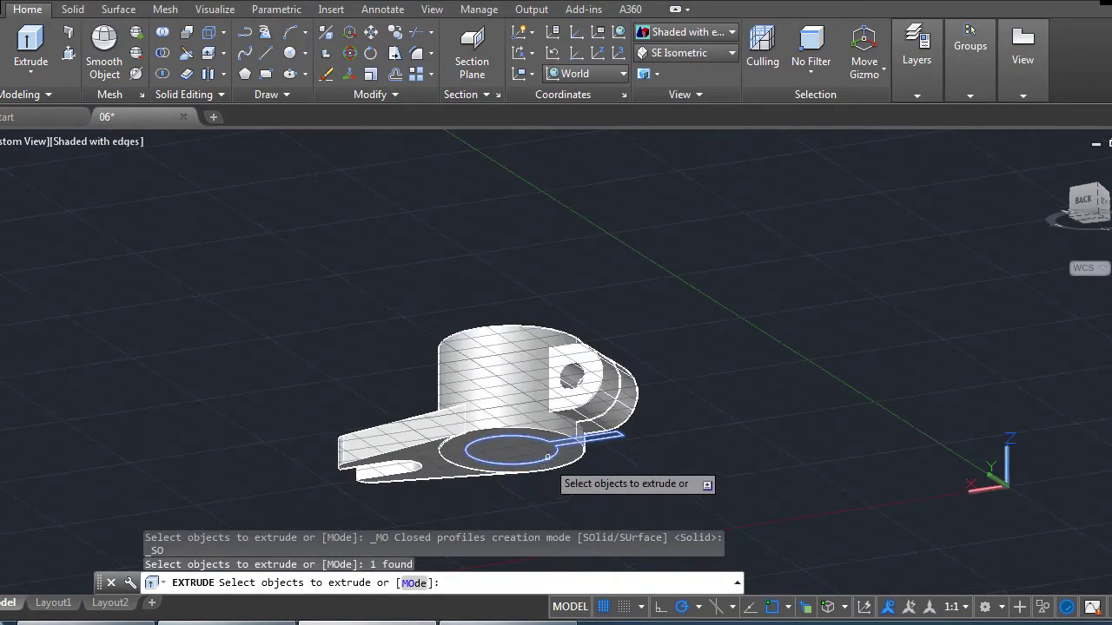
key(Return)
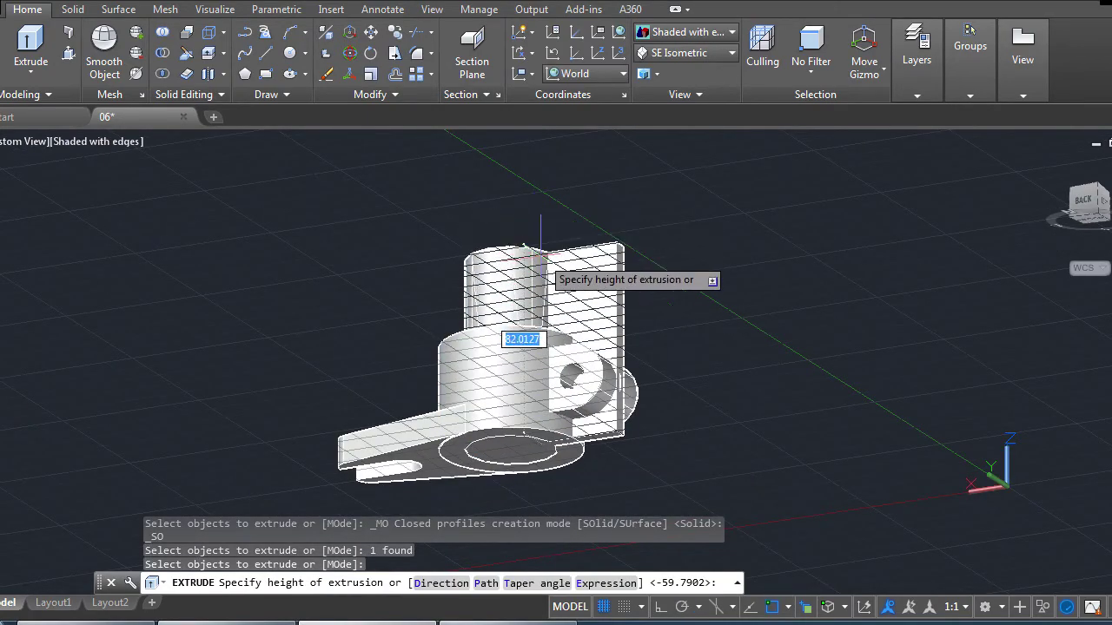
click(546, 263)
click(1109, 420)
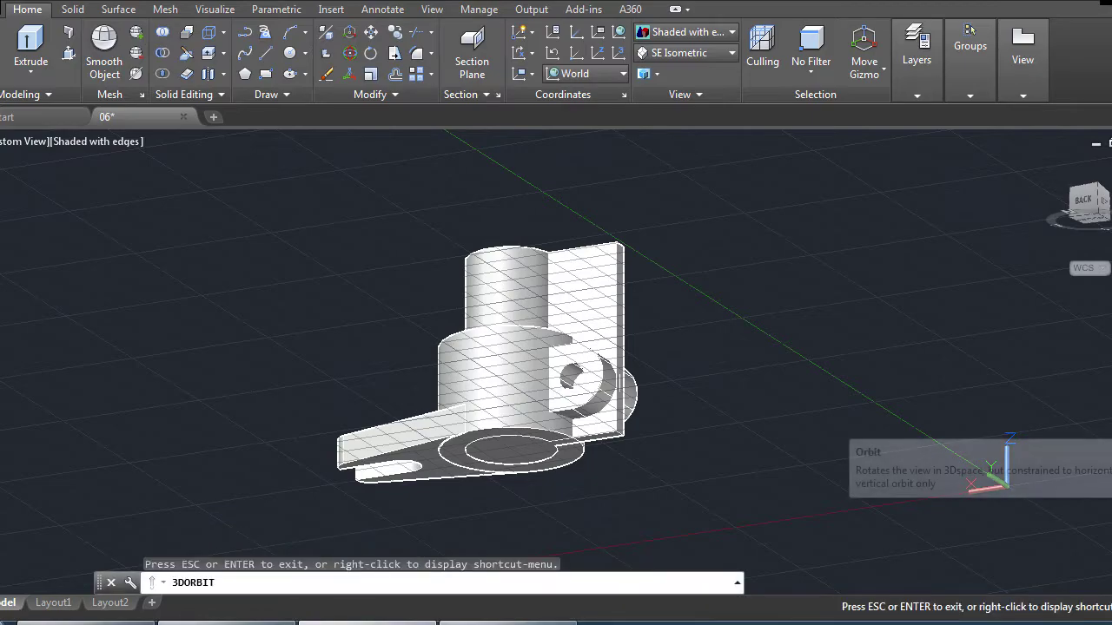
mouse_move(893, 402)
mouse_down()
mouse_move(834, 446)
mouse_move(797, 509)
mouse_move(635, 472)
mouse_move(610, 437)
mouse_move(616, 546)
mouse_move(685, 442)
mouse_up()
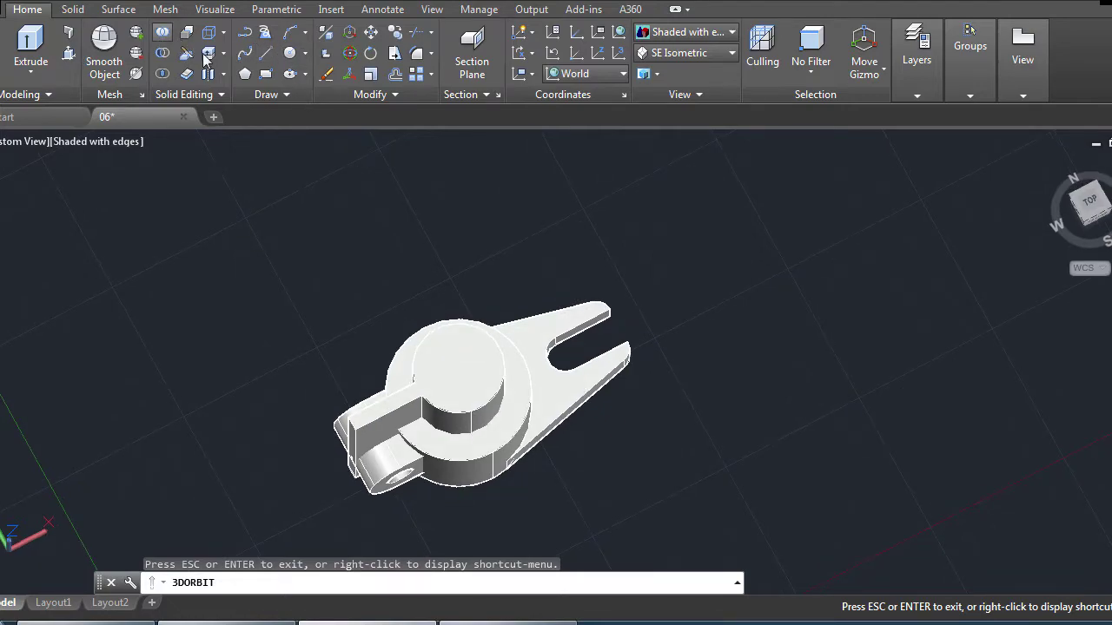
Begin subtracting from the lug and hub cylinder, then cancel this first attempt.
click(80, 12)
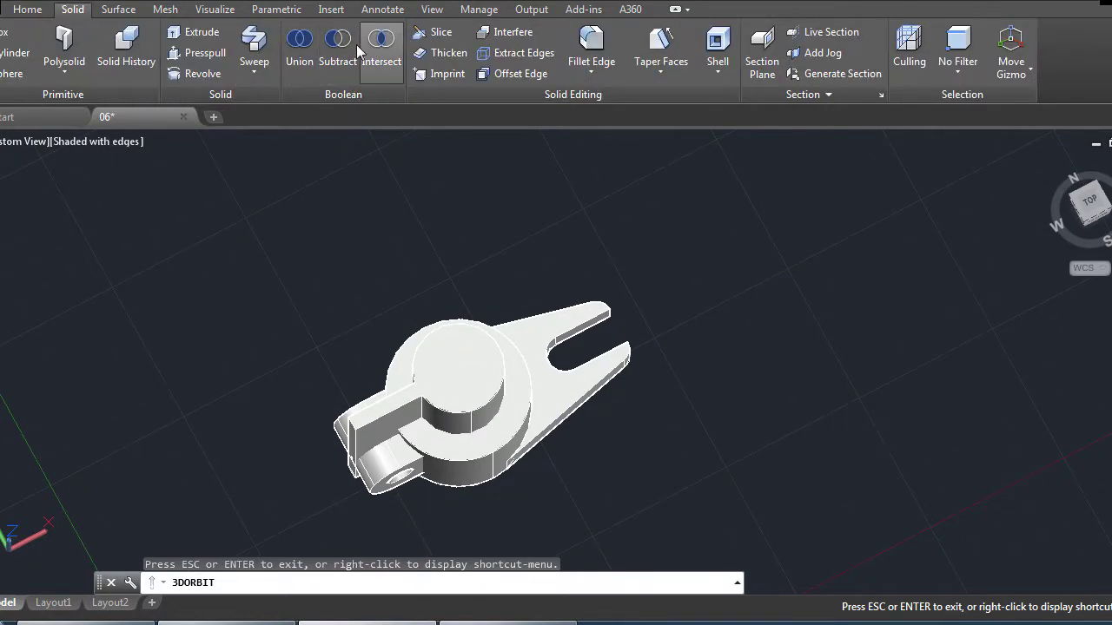
click(356, 45)
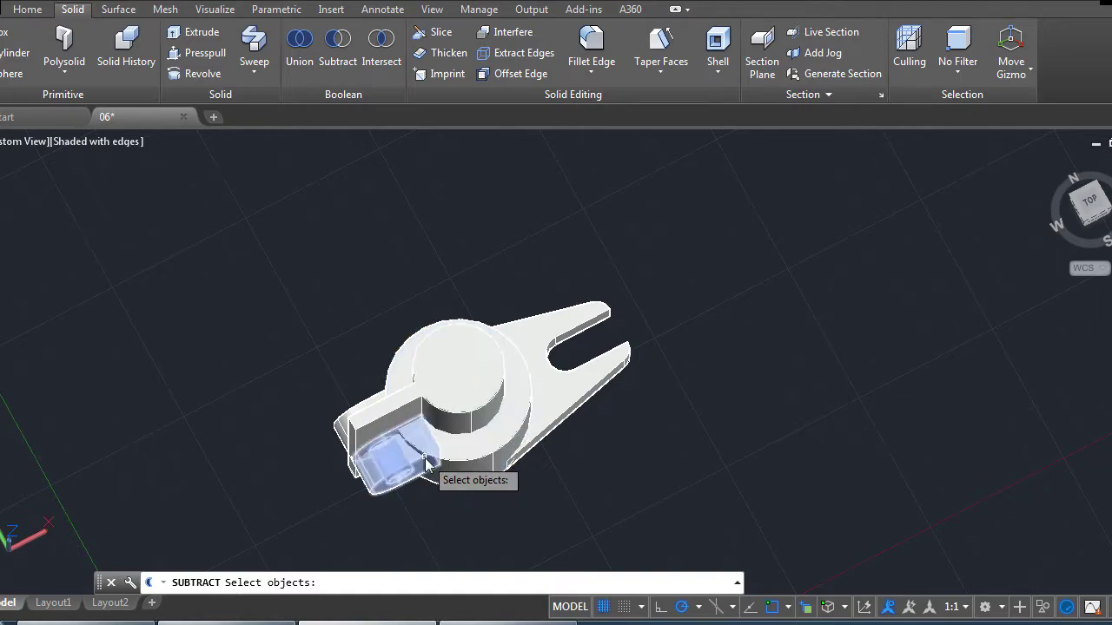
click(425, 461)
click(473, 521)
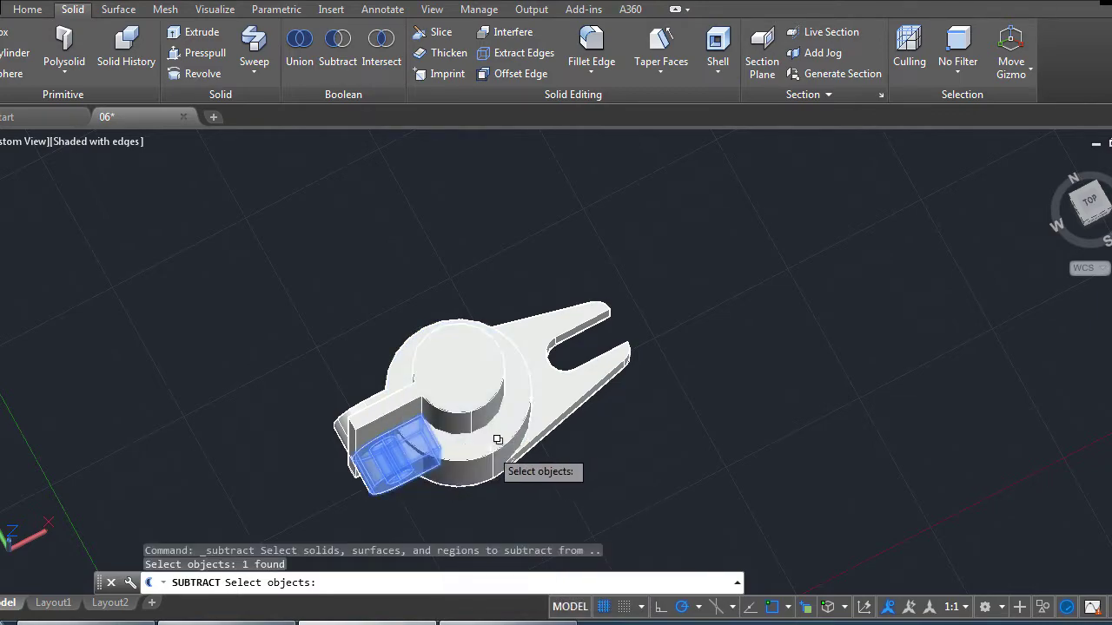
click(496, 442)
click(565, 516)
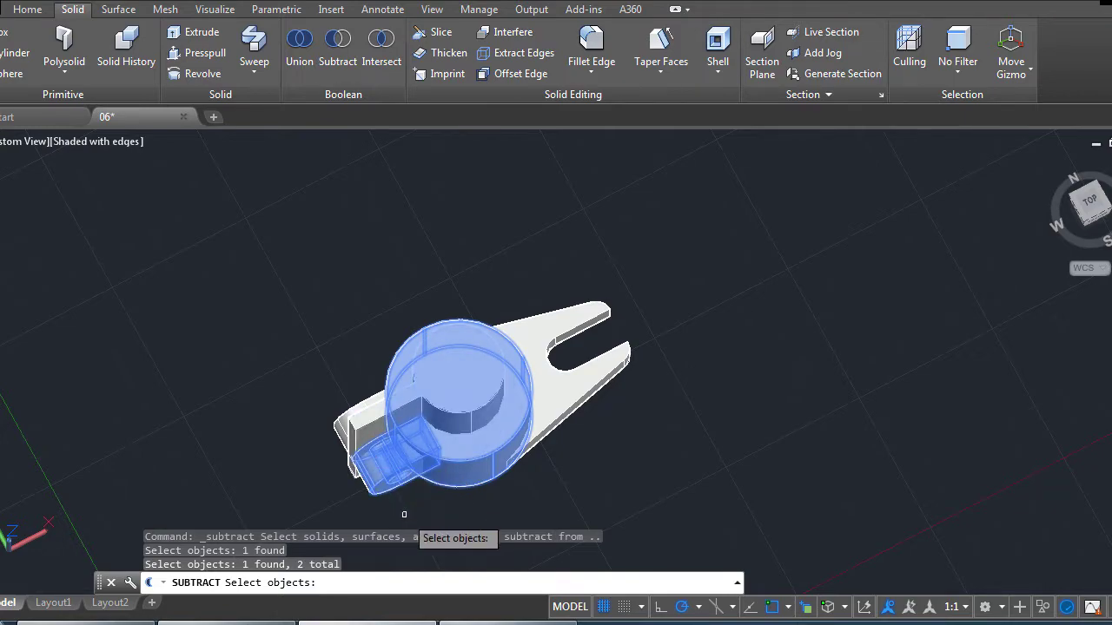
key(Return)
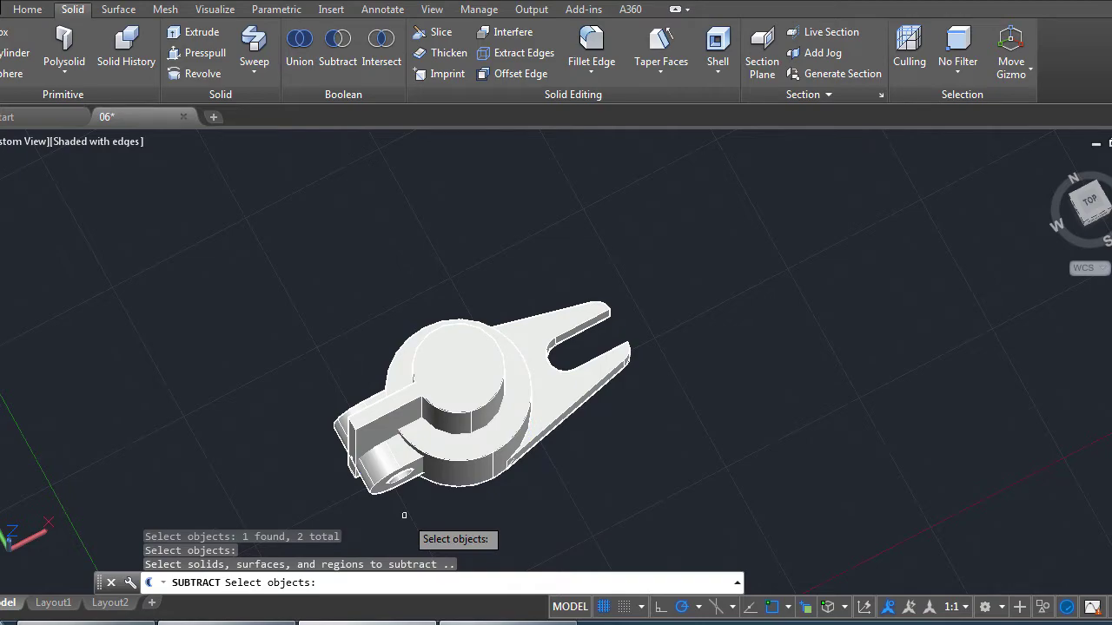
click(368, 431)
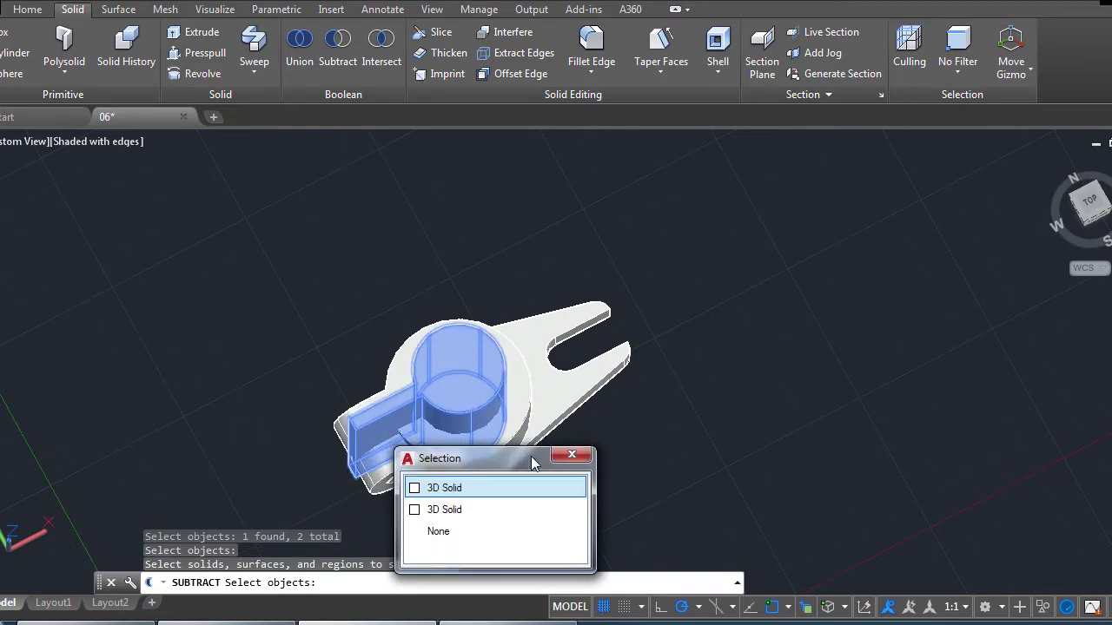
key(Escape)
key(Escape)
key(Escape)
Subtract the keyhole solid from the hub cylinder and lug block.
click(338, 54)
click(457, 464)
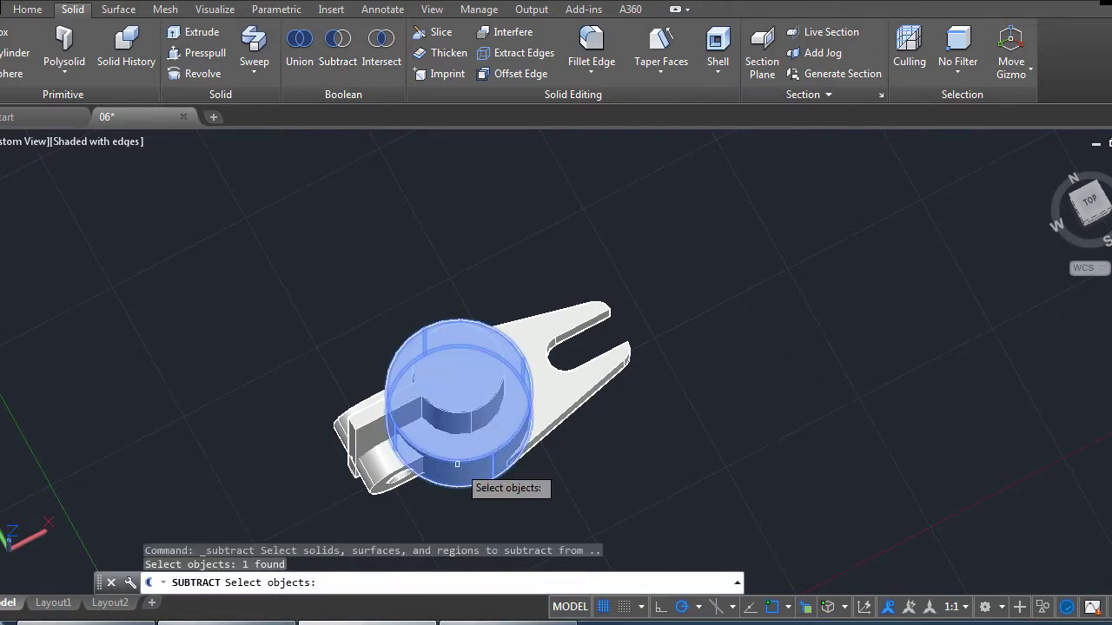
click(394, 476)
key(Return)
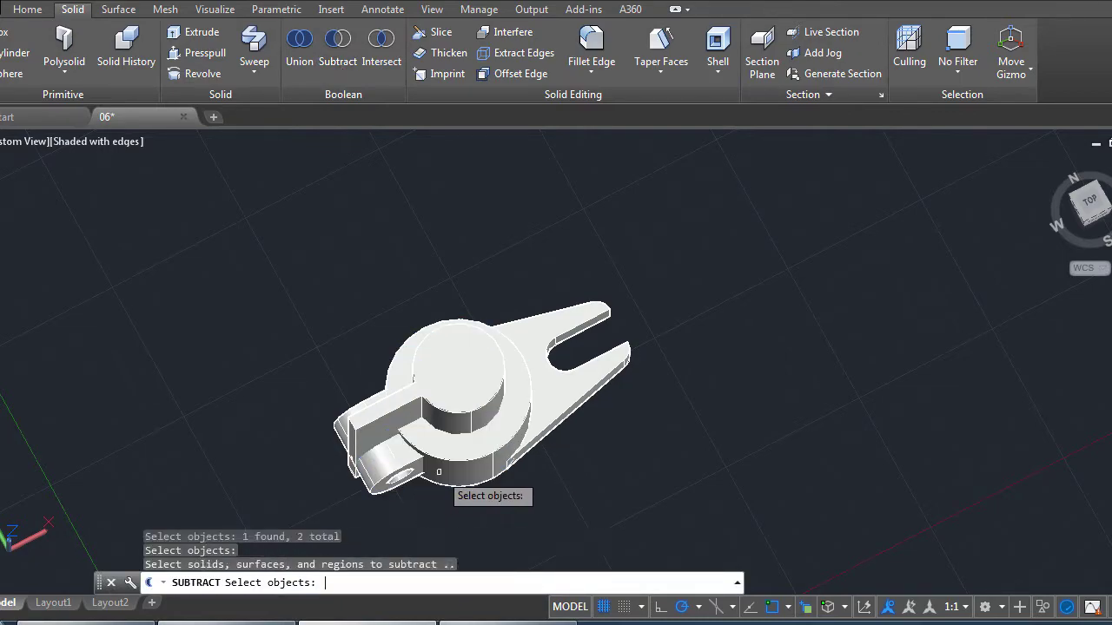
click(384, 424)
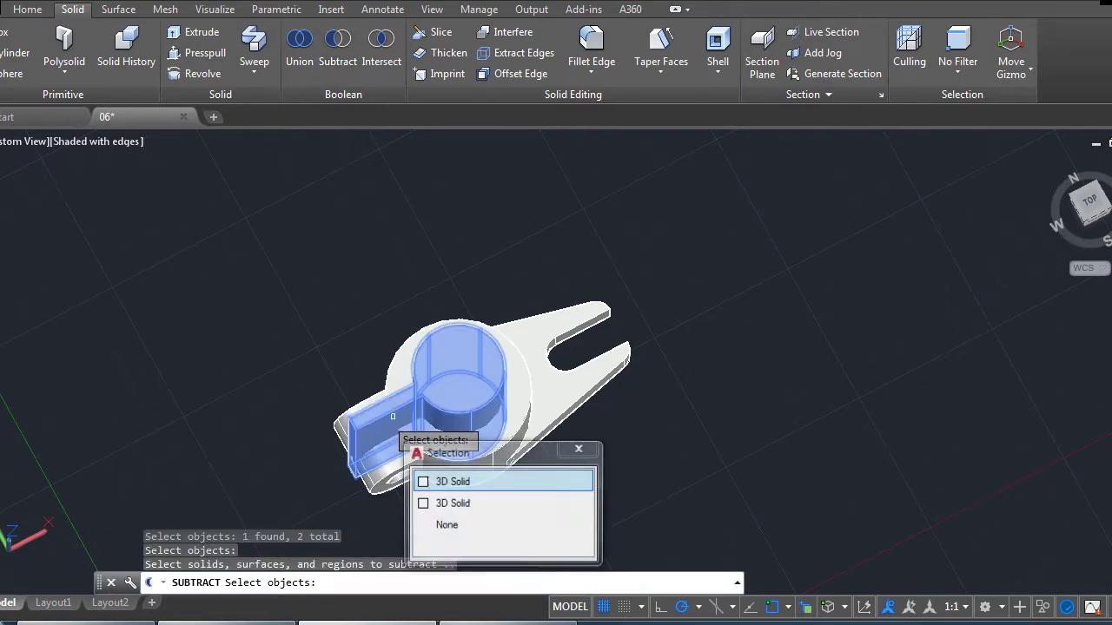
click(496, 481)
key(Return)
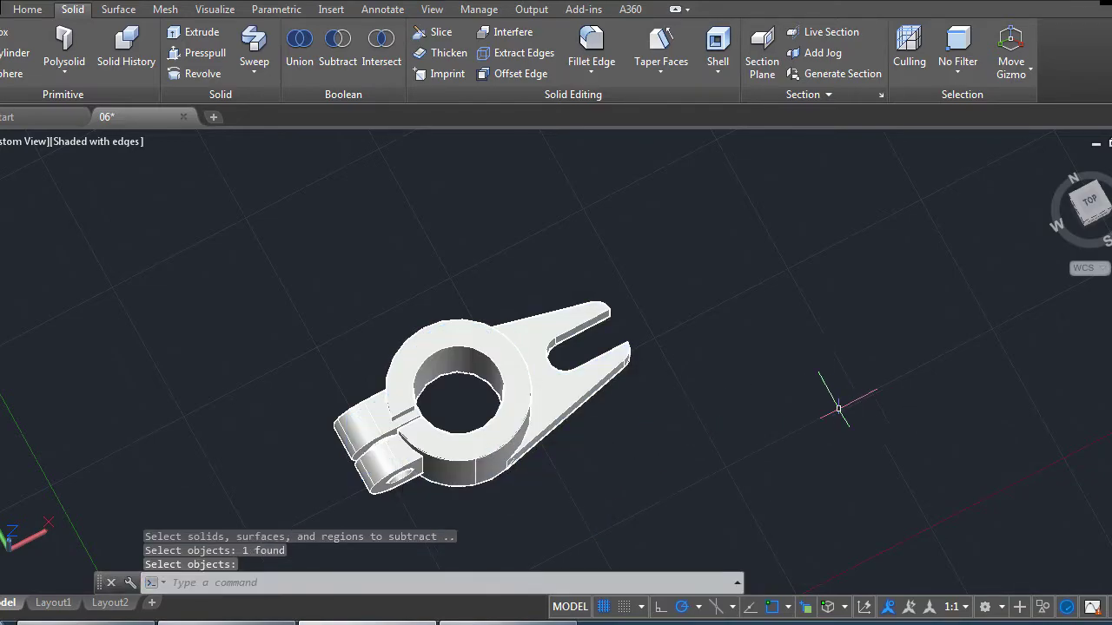
Orbit to a side view and zoom in on the bore and split between the lugs.
mouse_move(715, 411)
shift+middle_down()
mouse_move(674, 318)
mouse_move(651, 365)
mouse_move(680, 504)
mouse_move(609, 484)
mouse_move(710, 439)
mouse_move(561, 259)
mouse_move(516, 342)
shift+middle_up()
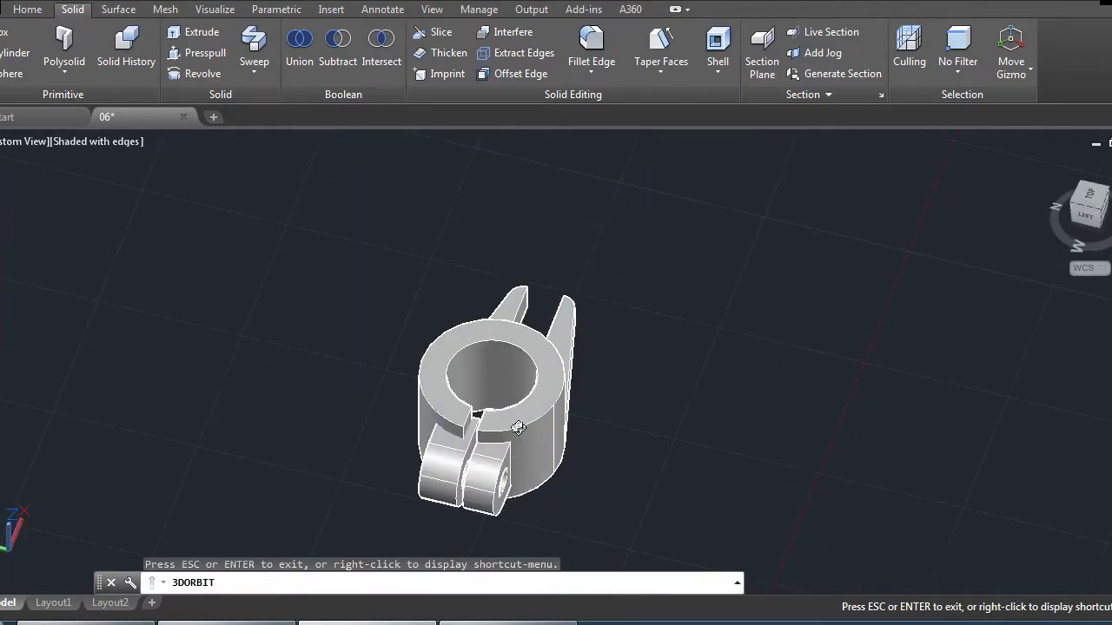
scroll(496, 452, up, 1)
scroll(526, 452, up, 2)
scroll(533, 449, up, 2)
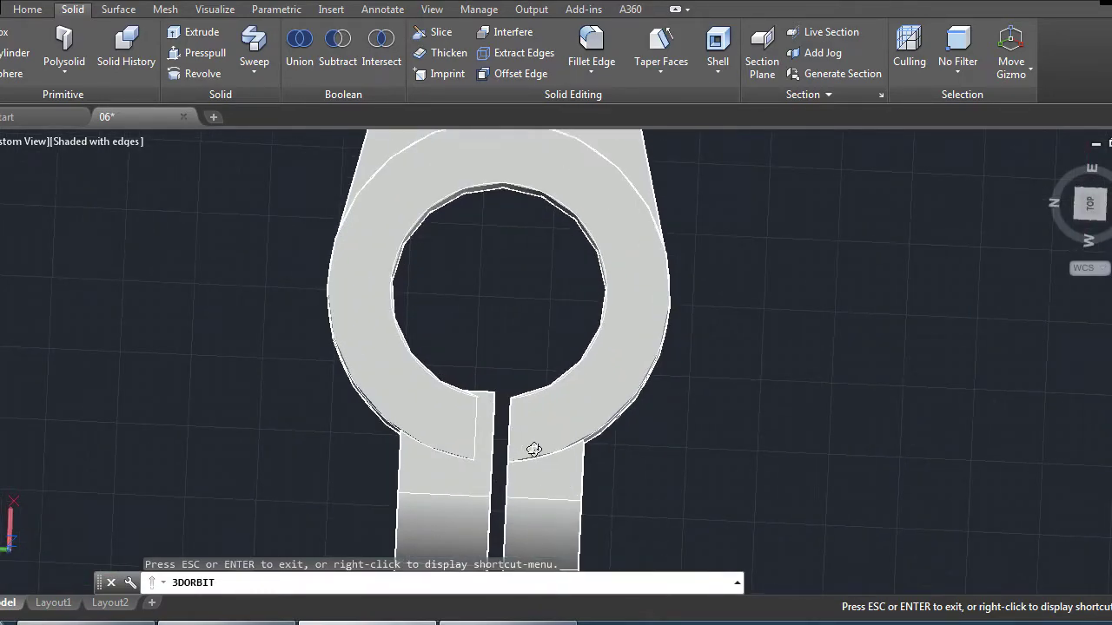
scroll(566, 449, up, 1)
mouse_move(567, 449)
mouse_down()
mouse_move(344, 486)
mouse_move(309, 417)
mouse_move(233, 345)
mouse_move(251, 407)
mouse_move(455, 486)
mouse_move(620, 308)
mouse_move(725, 283)
mouse_move(752, 227)
mouse_move(713, 348)
mouse_move(737, 280)
mouse_move(752, 347)
mouse_move(676, 467)
mouse_move(732, 387)
mouse_move(551, 423)
mouse_move(521, 404)
mouse_move(680, 390)
mouse_move(596, 455)
mouse_up()
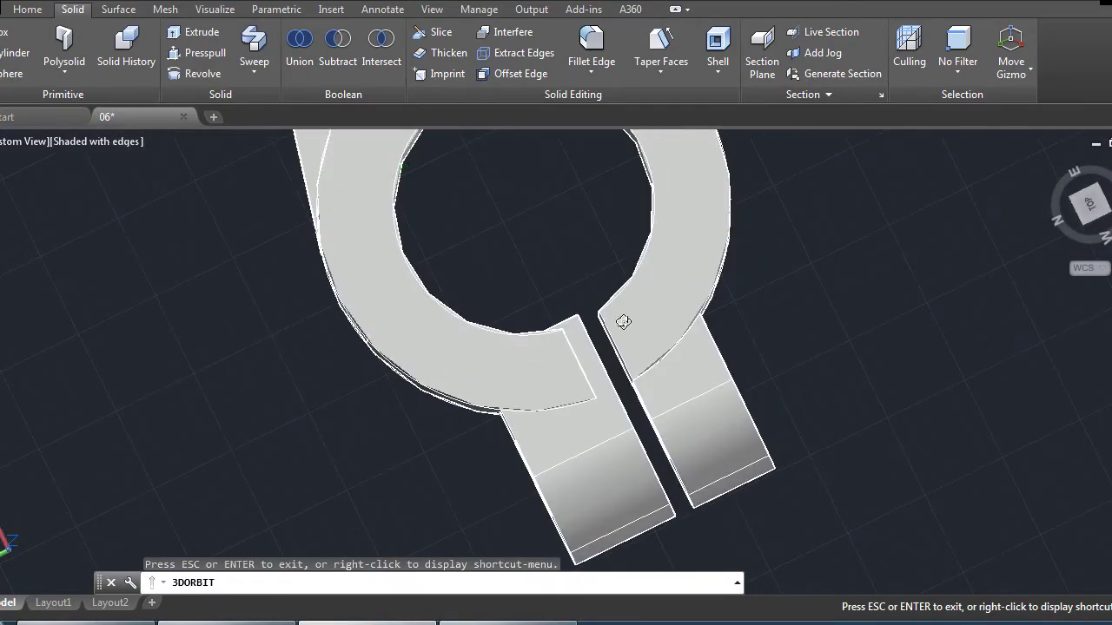
Undo the previous subtraction and reorient the view of the part.
click(114, 2)
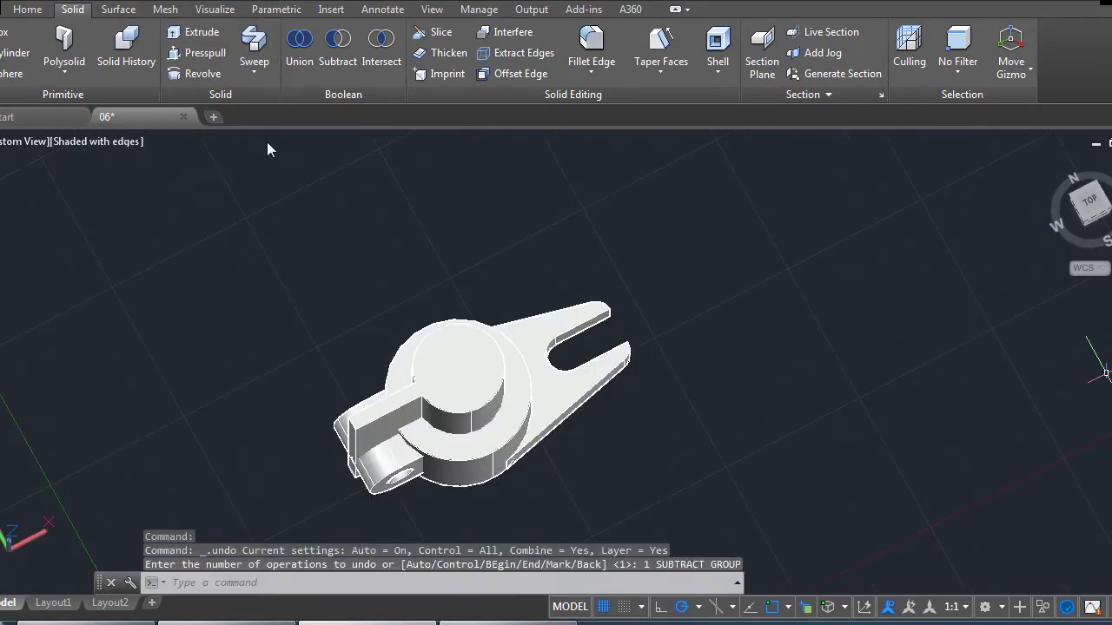
scroll(677, 400, up, 3)
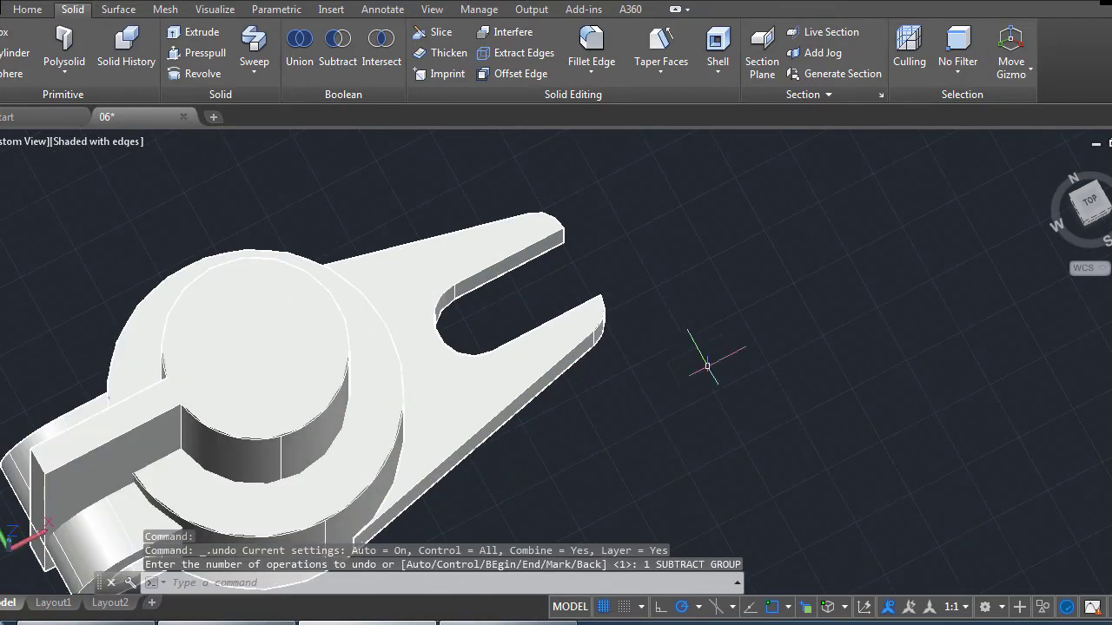
scroll(874, 298, down, 6)
scroll(459, 377, up, 4)
scroll(586, 447, down, 2)
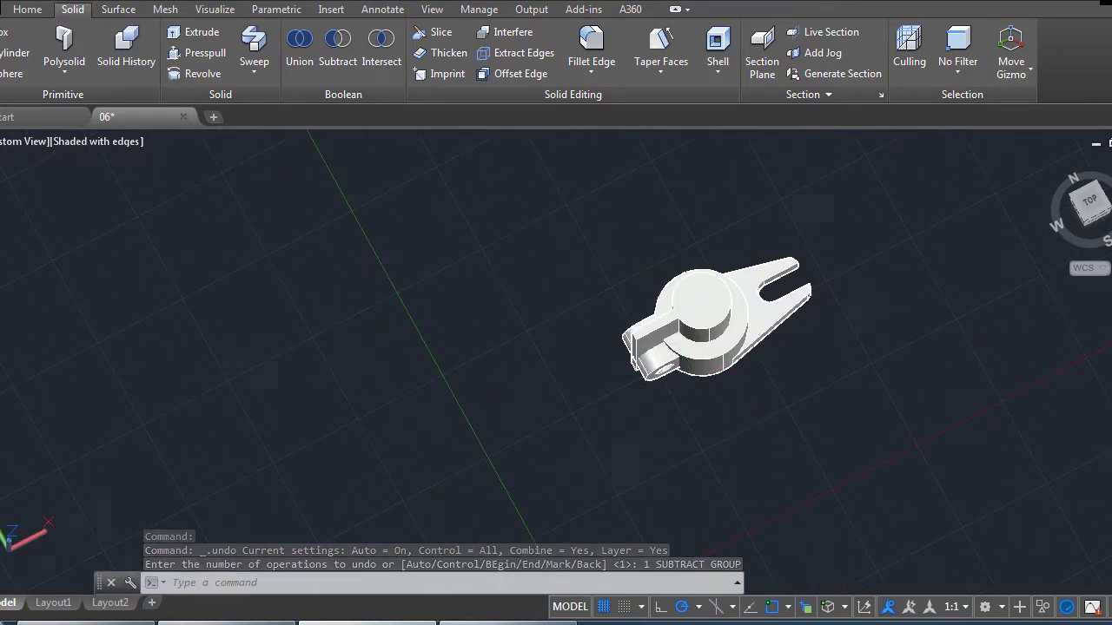
mouse_move(814, 367)
shift+middle_down()
mouse_move(833, 388)
mouse_move(864, 379)
shift+middle_up()
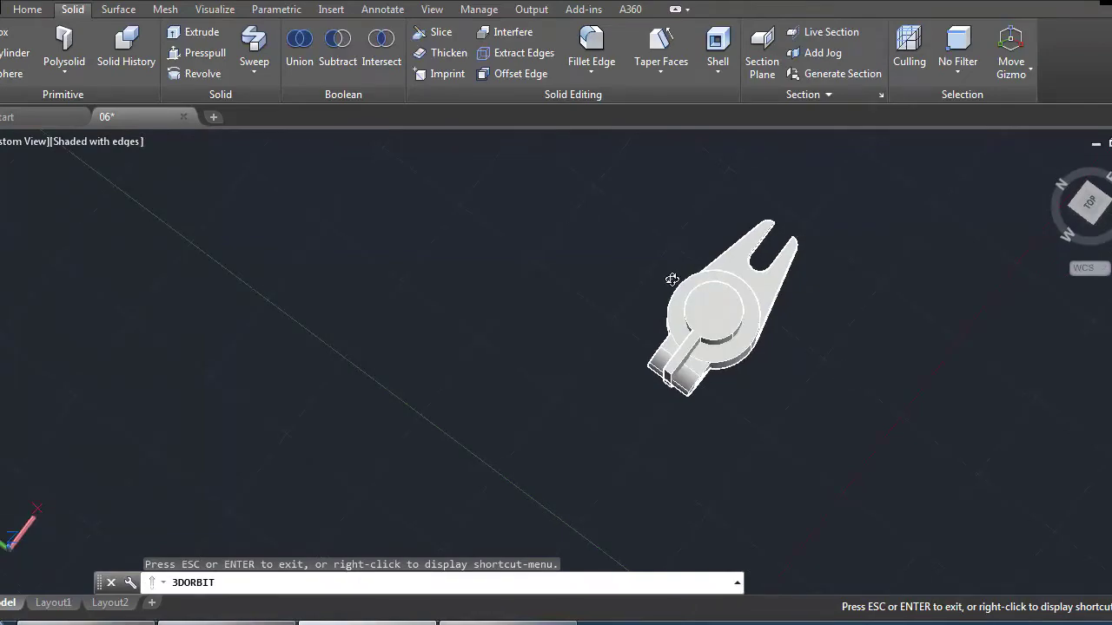
scroll(702, 330, up, 2)
Subtract the inner bore solid from the hub, lug block and third solid together.
click(323, 52)
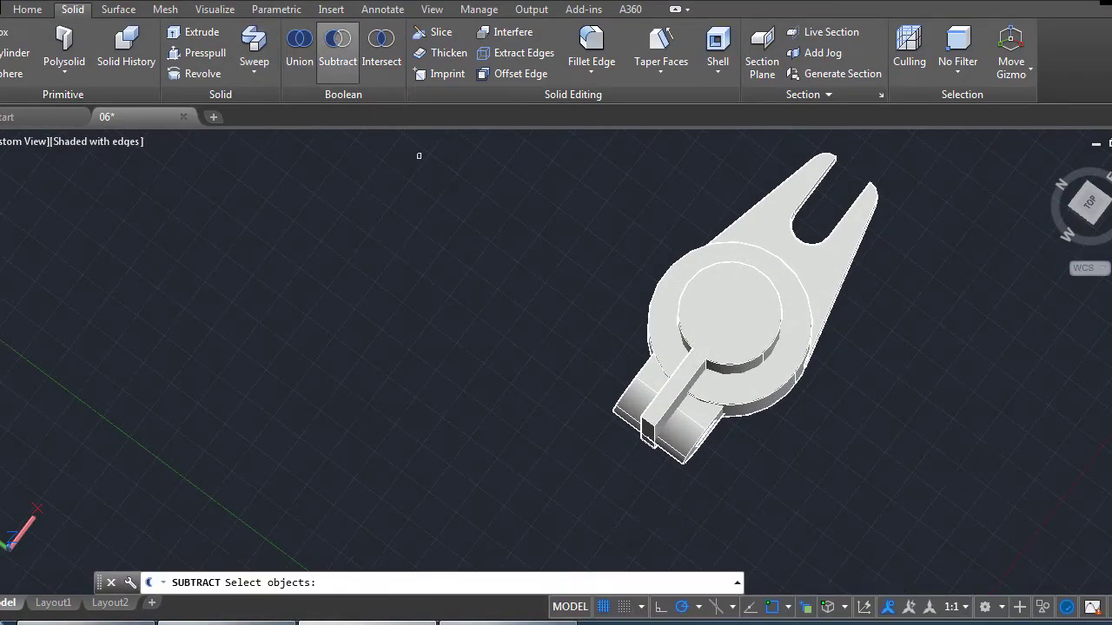
click(734, 401)
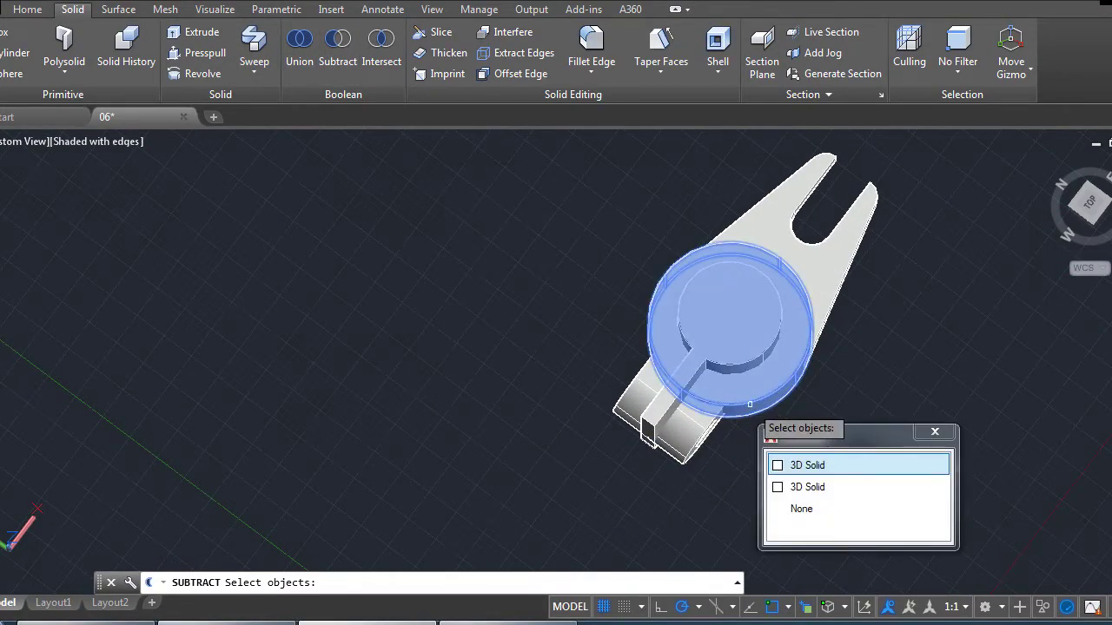
click(808, 465)
click(688, 433)
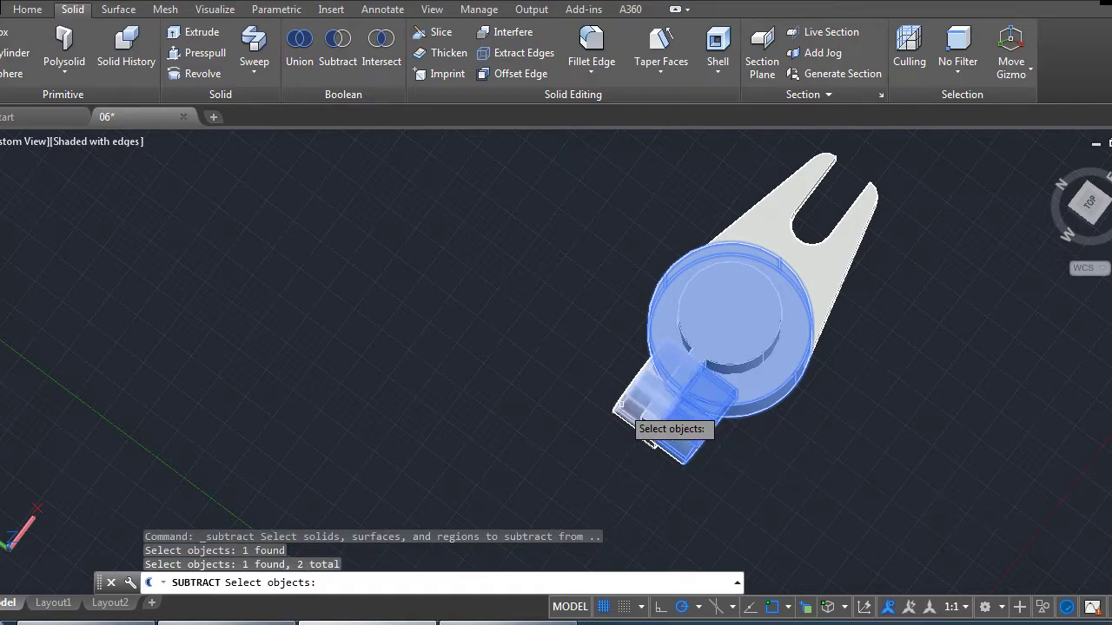
click(651, 439)
key(Return)
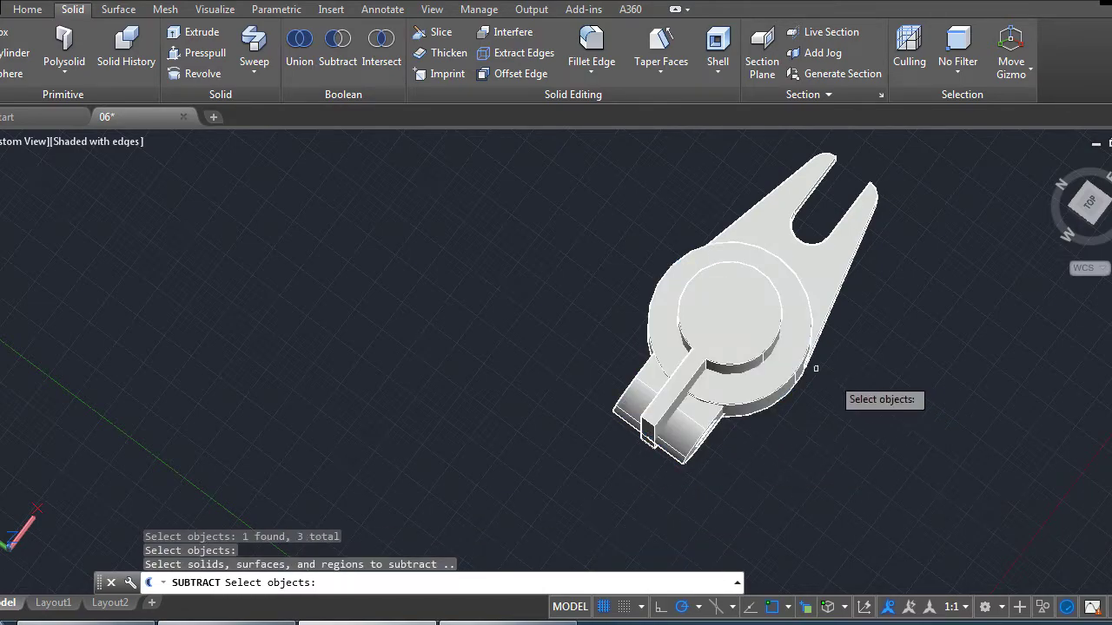
click(735, 314)
click(784, 375)
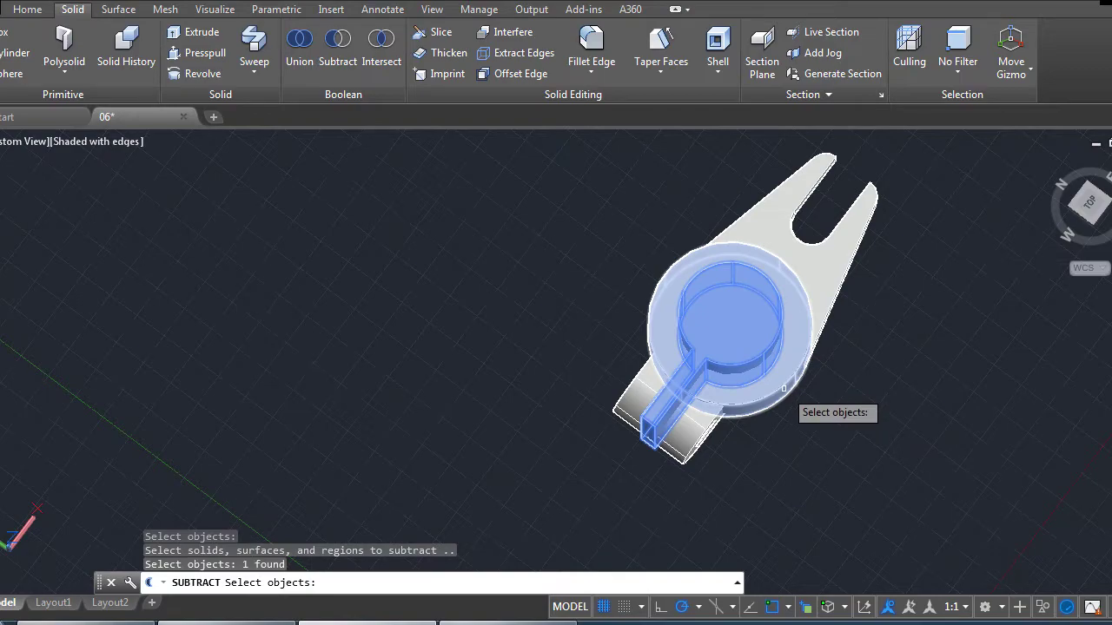
key(Return)
mouse_move(842, 431)
shift+middle_down()
mouse_move(905, 275)
mouse_move(881, 440)
mouse_move(921, 348)
mouse_move(879, 492)
mouse_move(784, 439)
mouse_move(593, 392)
mouse_move(720, 375)
mouse_move(593, 405)
mouse_move(548, 397)
shift+middle_up()
Orbit around the clamp from top, low and side-on angles to inspect the bore and split slot.
shift+middle_drag(287, 464, 322, 457)
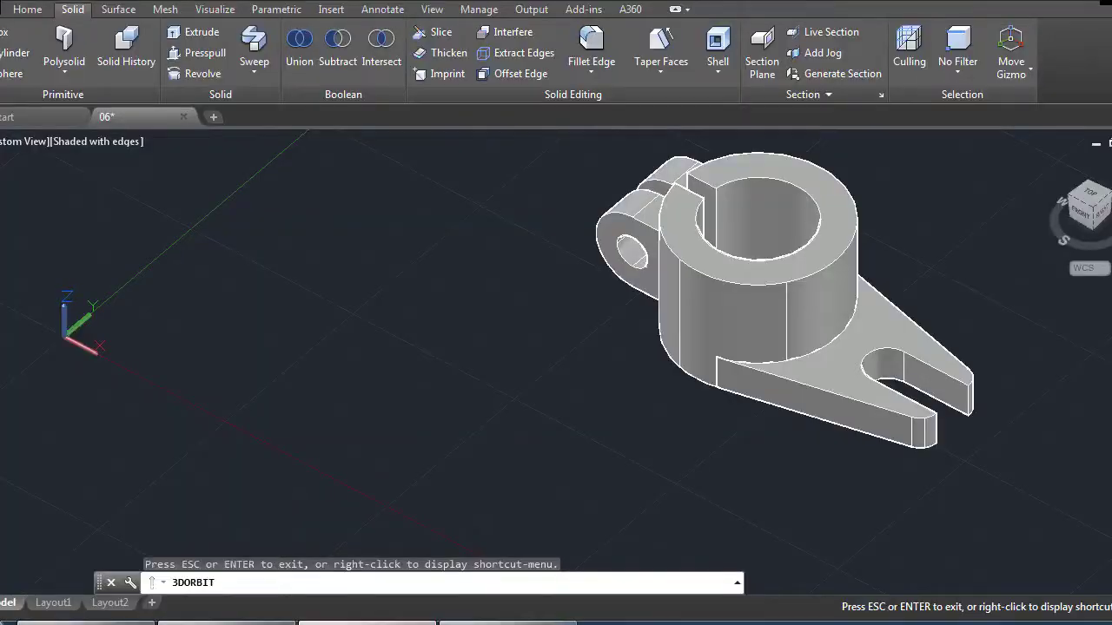
mouse_move(700, 423)
shift+middle_down()
mouse_move(695, 484)
mouse_move(767, 469)
mouse_move(770, 316)
mouse_move(711, 318)
mouse_move(933, 322)
mouse_move(913, 346)
mouse_move(678, 434)
mouse_move(843, 426)
mouse_move(675, 472)
mouse_move(826, 450)
mouse_move(782, 435)
mouse_move(889, 447)
mouse_move(672, 412)
mouse_move(689, 372)
shift+middle_up()
mouse_move(689, 371)
mouse_down()
mouse_move(727, 322)
mouse_move(722, 348)
mouse_move(333, 420)
mouse_up()
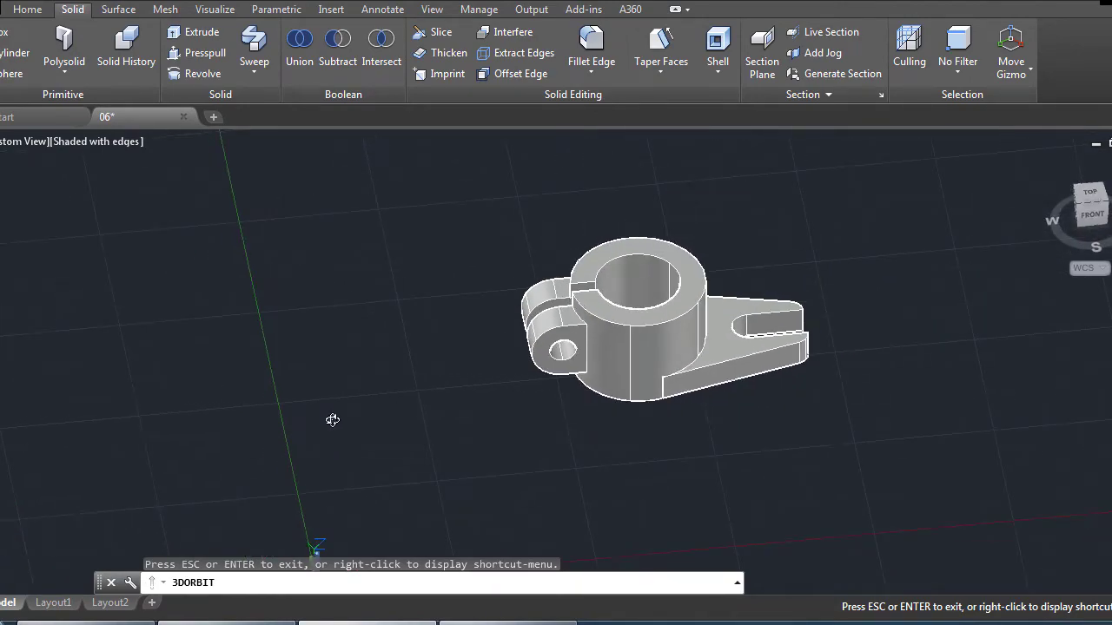
Union the three clamp solids into one using a crossing window selection.
click(295, 48)
click(868, 212)
click(447, 421)
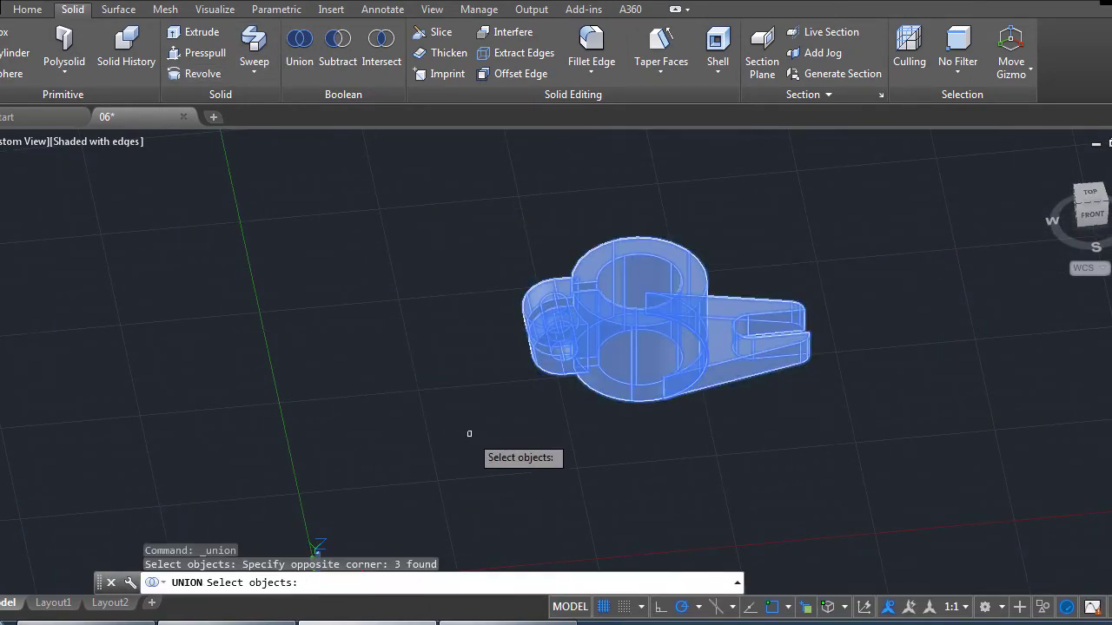
key(Return)
Erase the stray arc beside the clamp, undoing an accidental deletion of the solid.
click(33, 13)
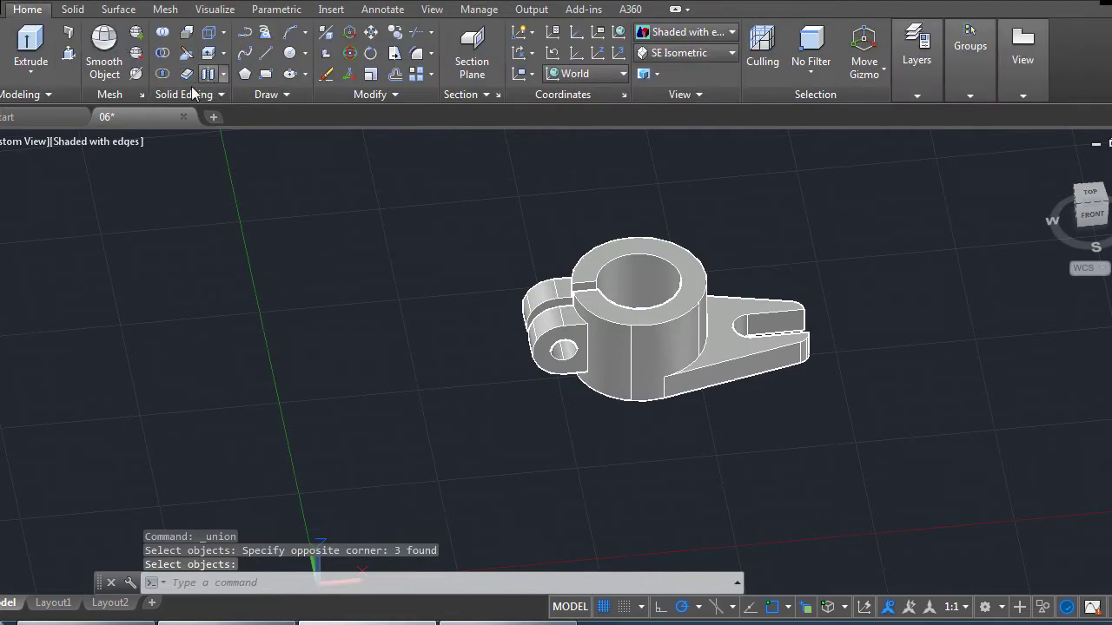
click(647, 349)
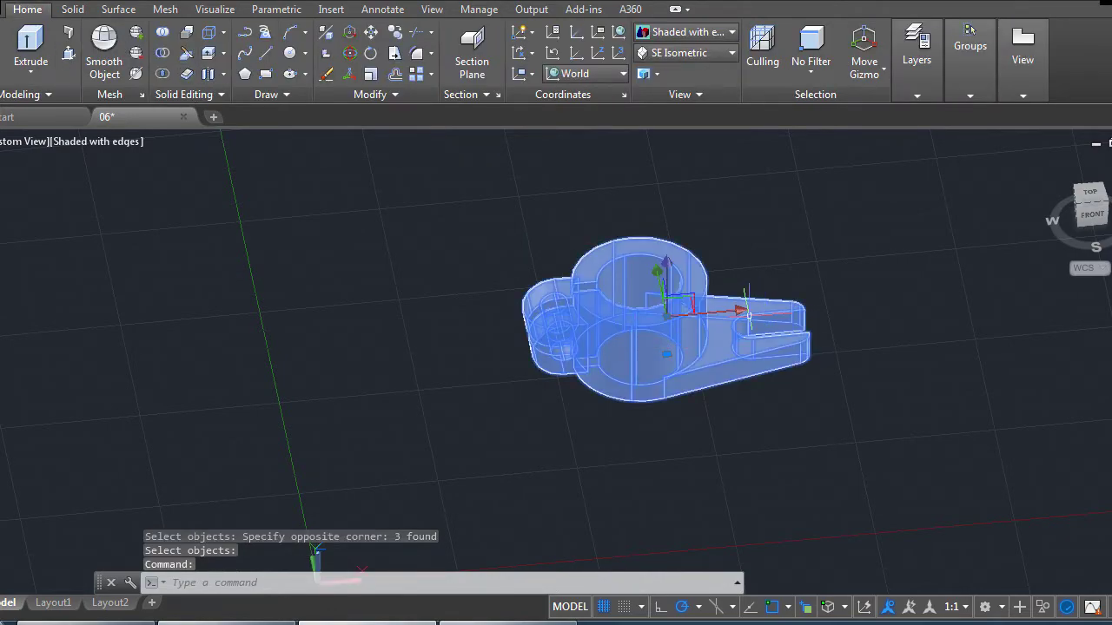
click(695, 310)
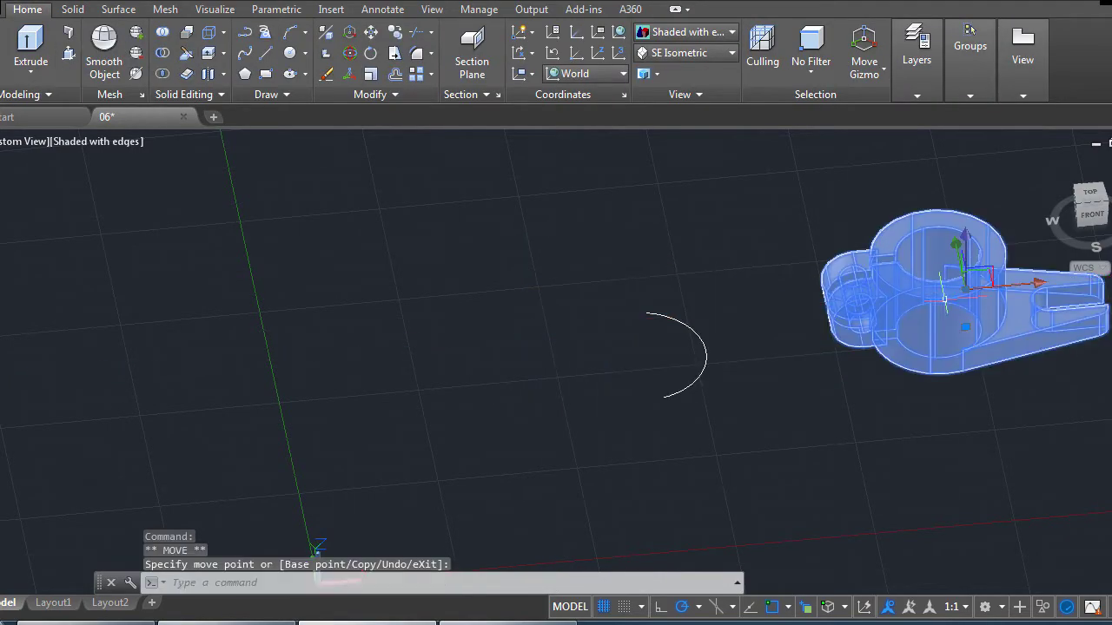
click(704, 285)
click(639, 394)
key(Delete)
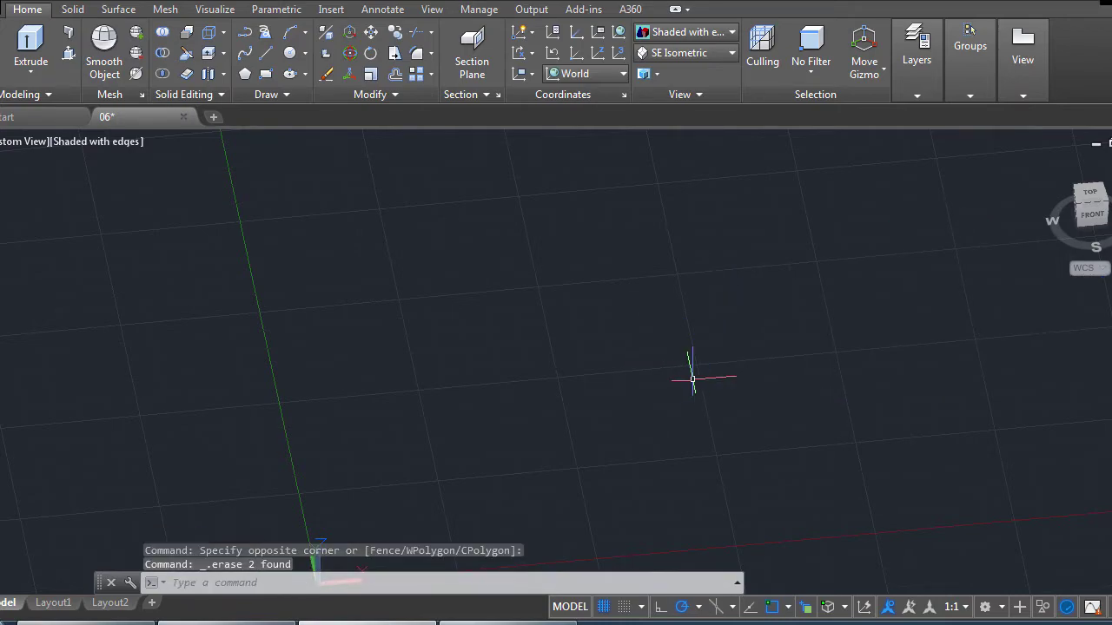
key(ctrl+z)
click(730, 324)
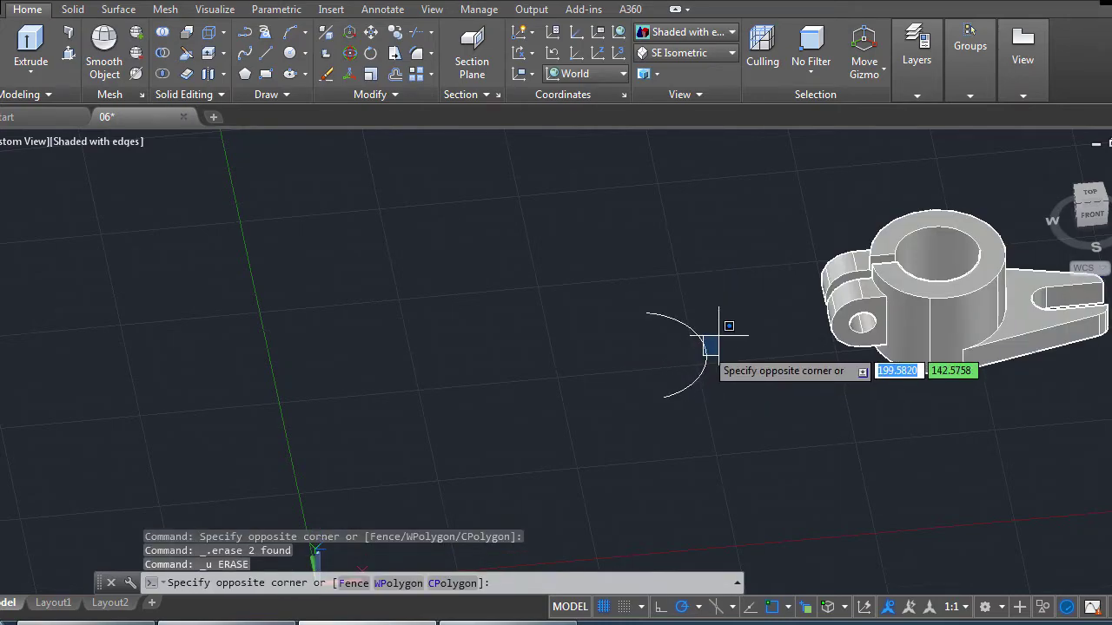
click(728, 335)
click(708, 281)
click(637, 421)
key(Delete)
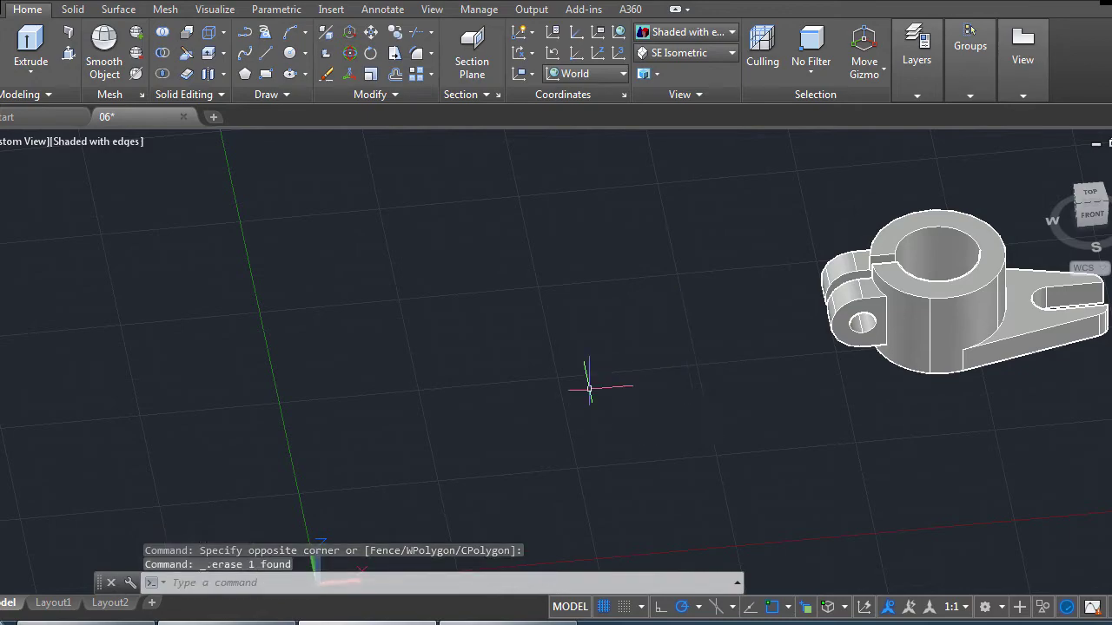
Move the merged clamp solid further to the left.
scroll(368, 354, down, 3)
click(573, 332)
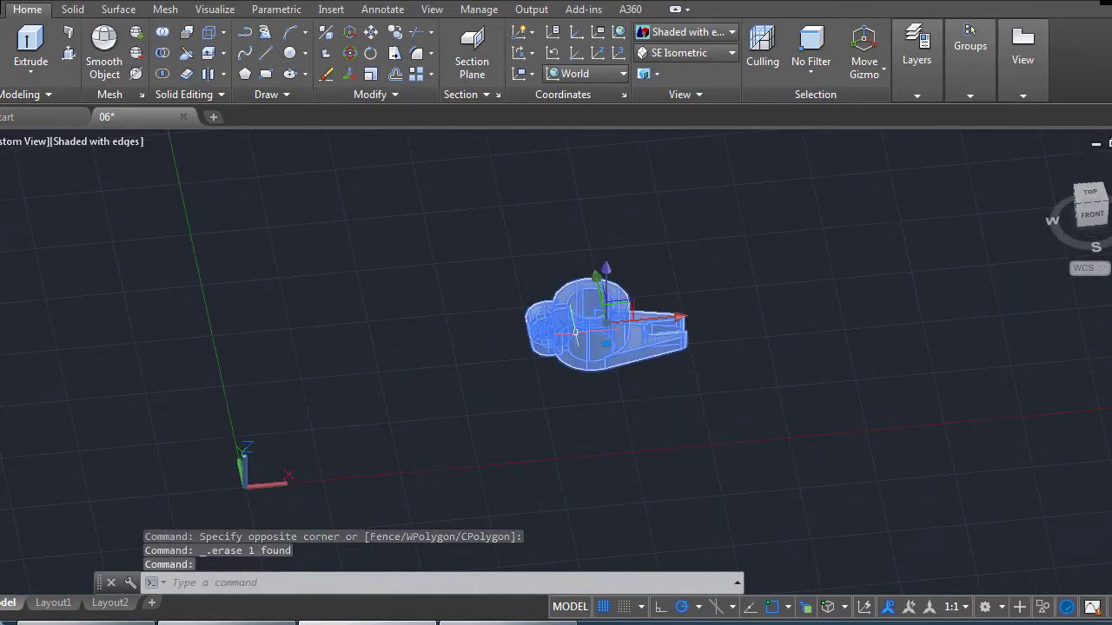
click(607, 314)
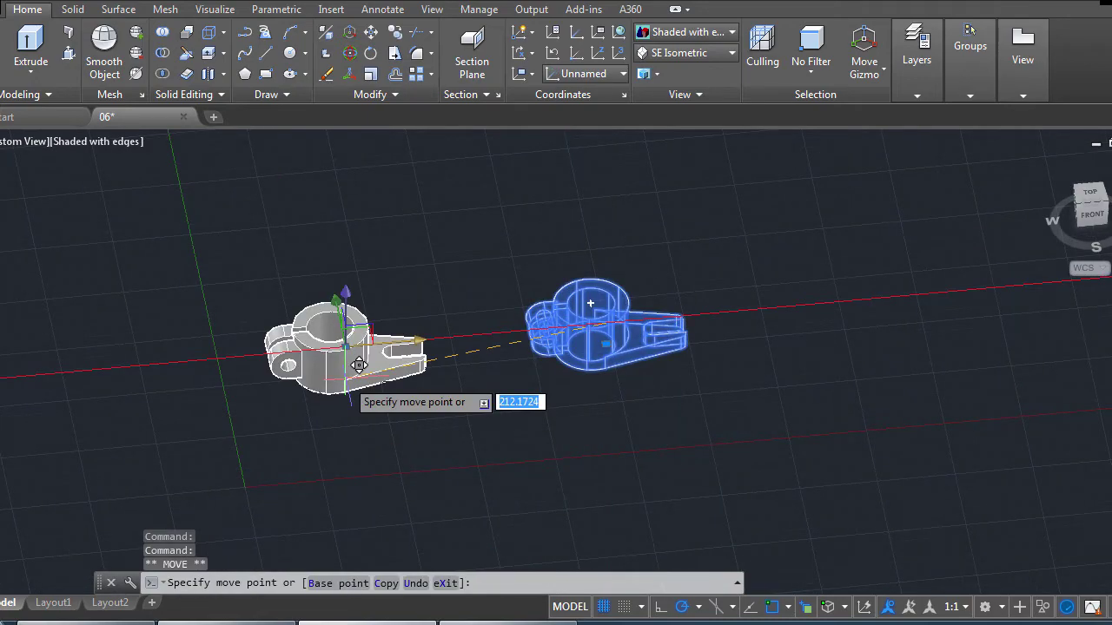
click(415, 331)
scroll(433, 348, up, 2)
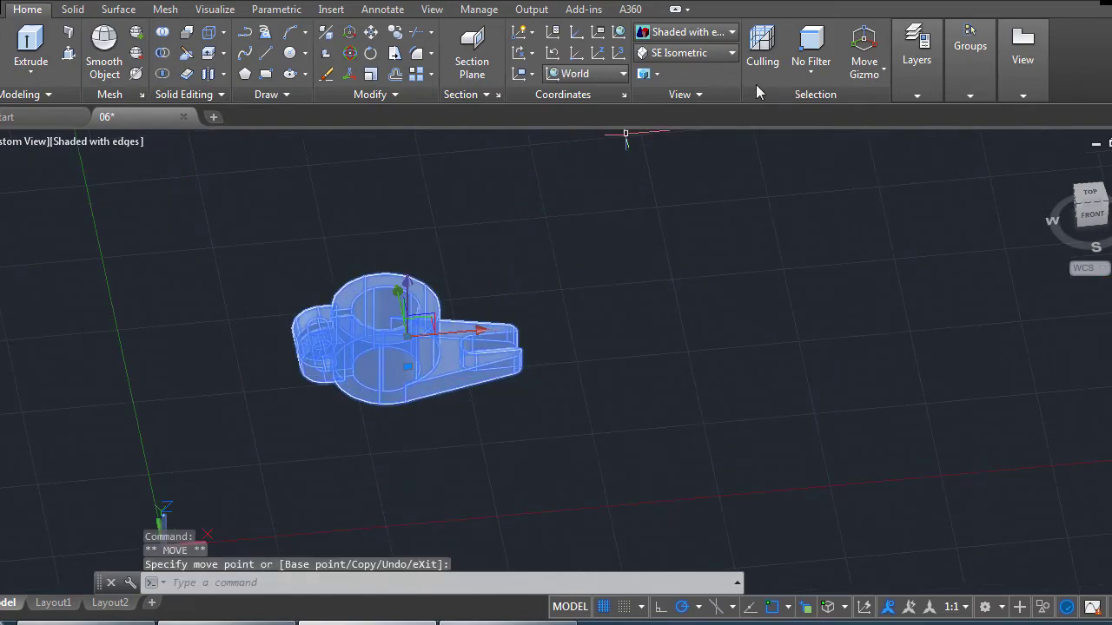
Switch the view to SE Isometric.
click(683, 55)
click(687, 194)
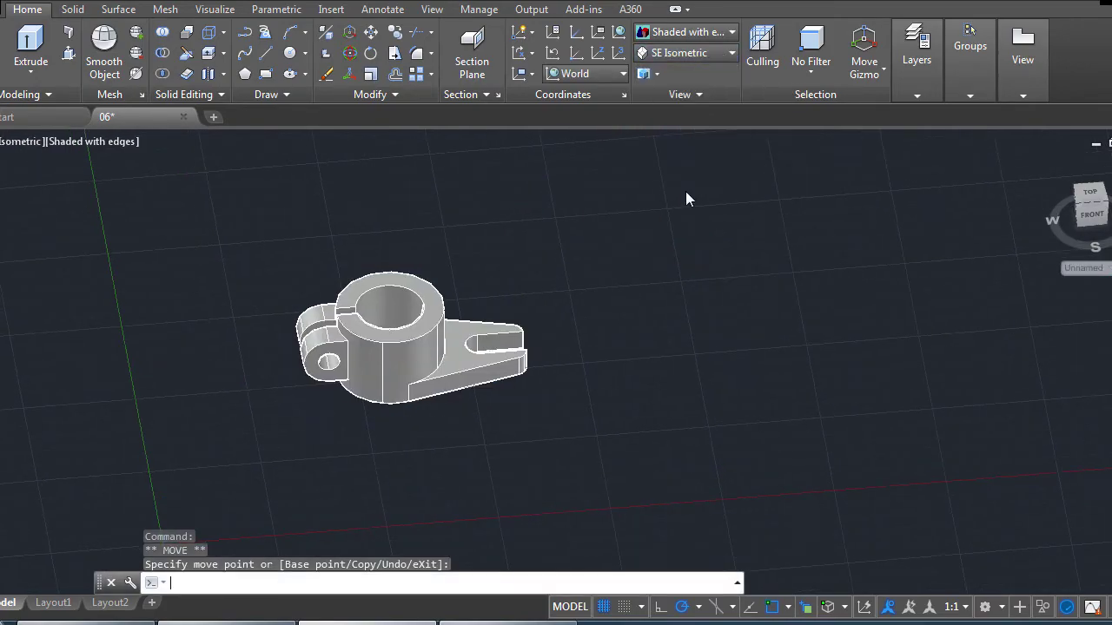
scroll(524, 265, up, 3)
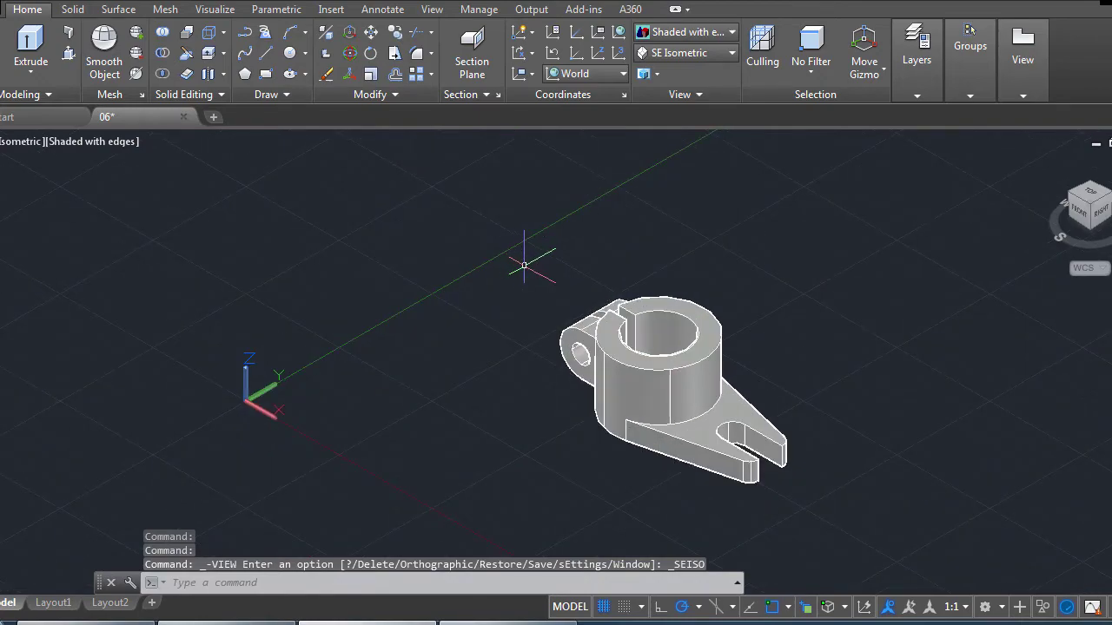
scroll(702, 257, down, 2)
scroll(718, 286, up, 1)
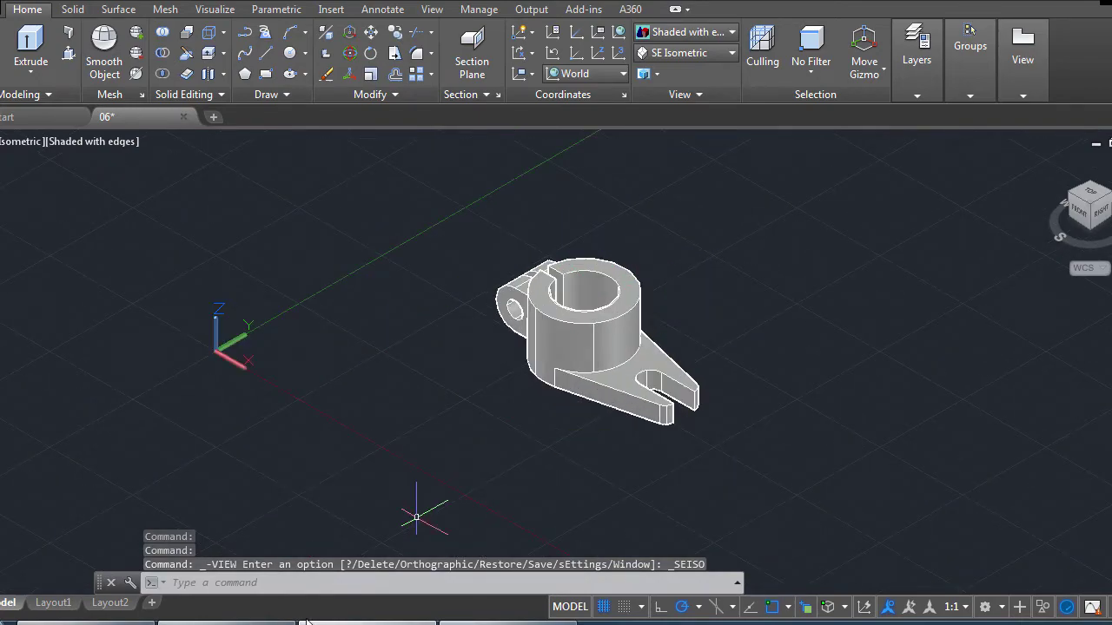
Compare the model against the reference drawing PDF.
click(287, 622)
click(366, 622)
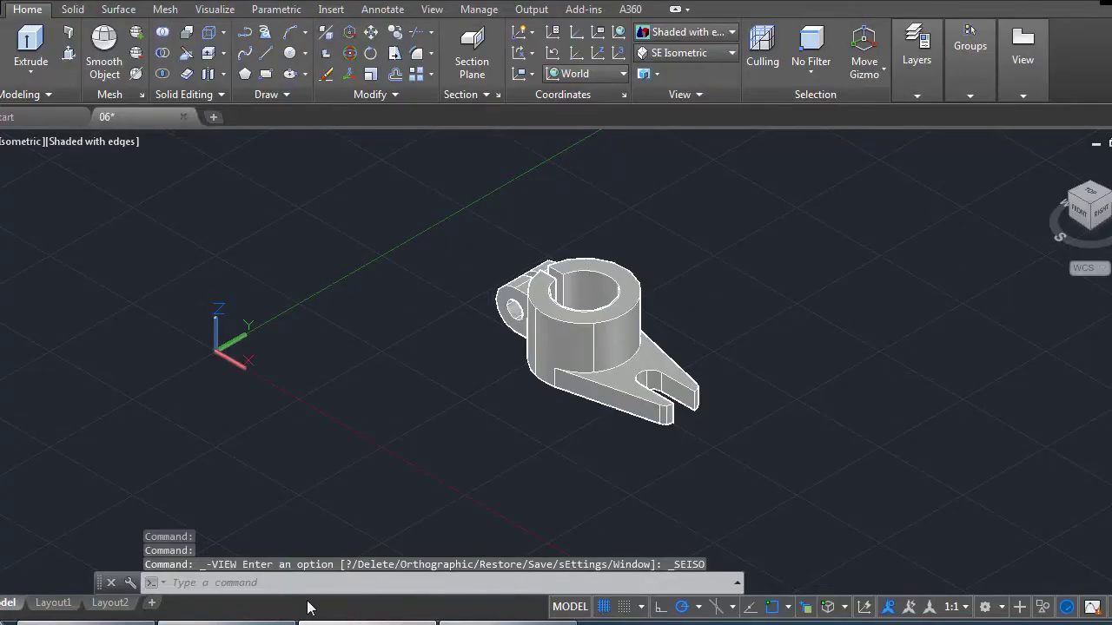
click(287, 622)
click(366, 622)
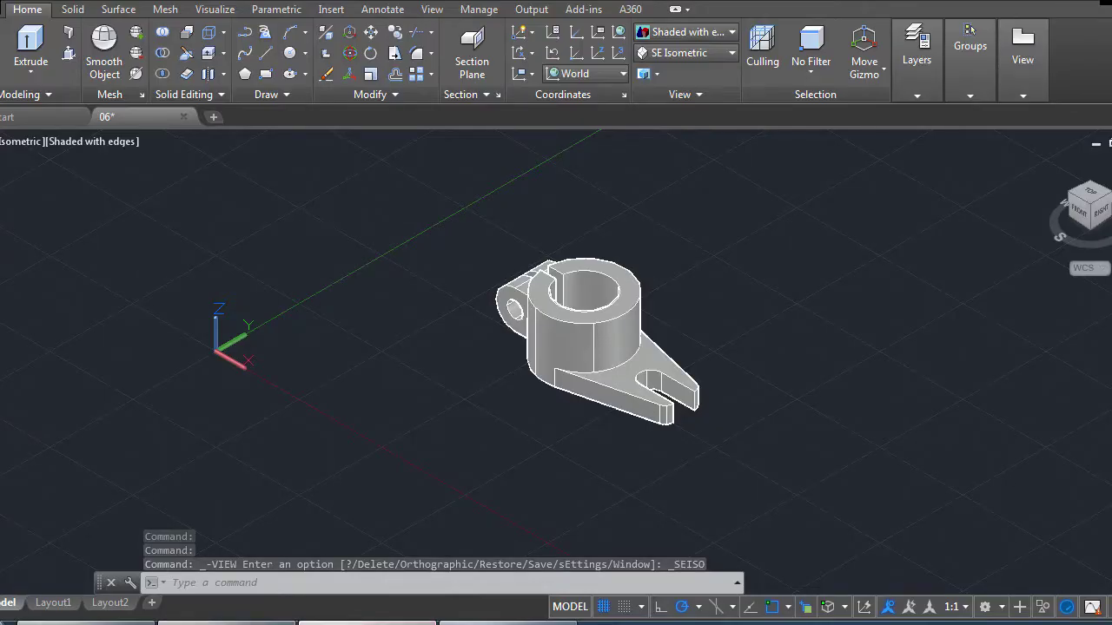
Render the clamp in the Realistic visual style.
click(707, 32)
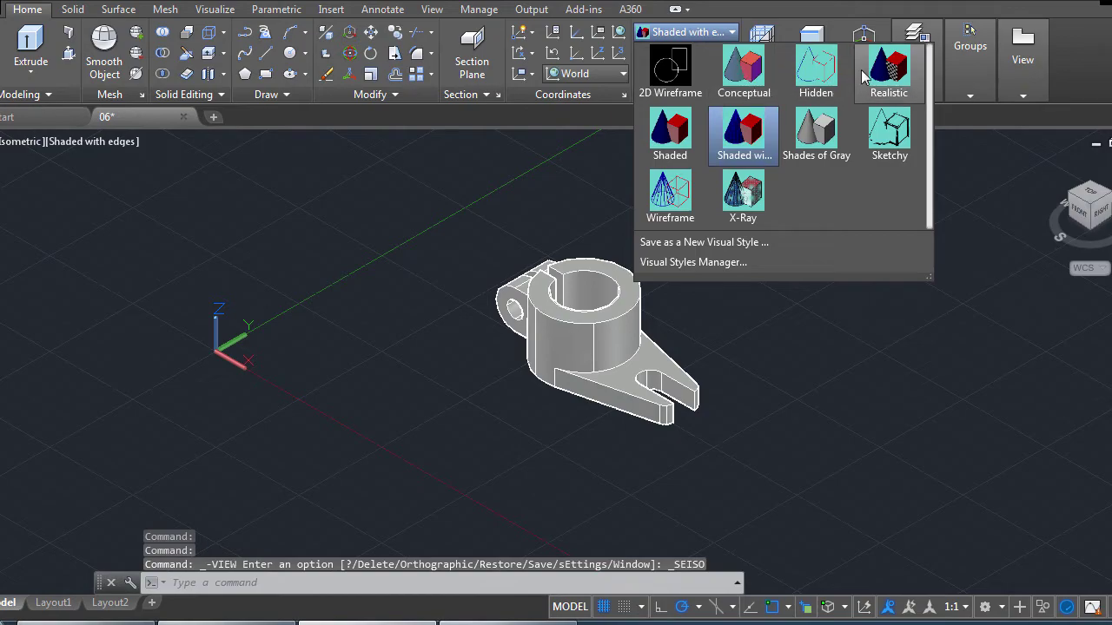
click(869, 78)
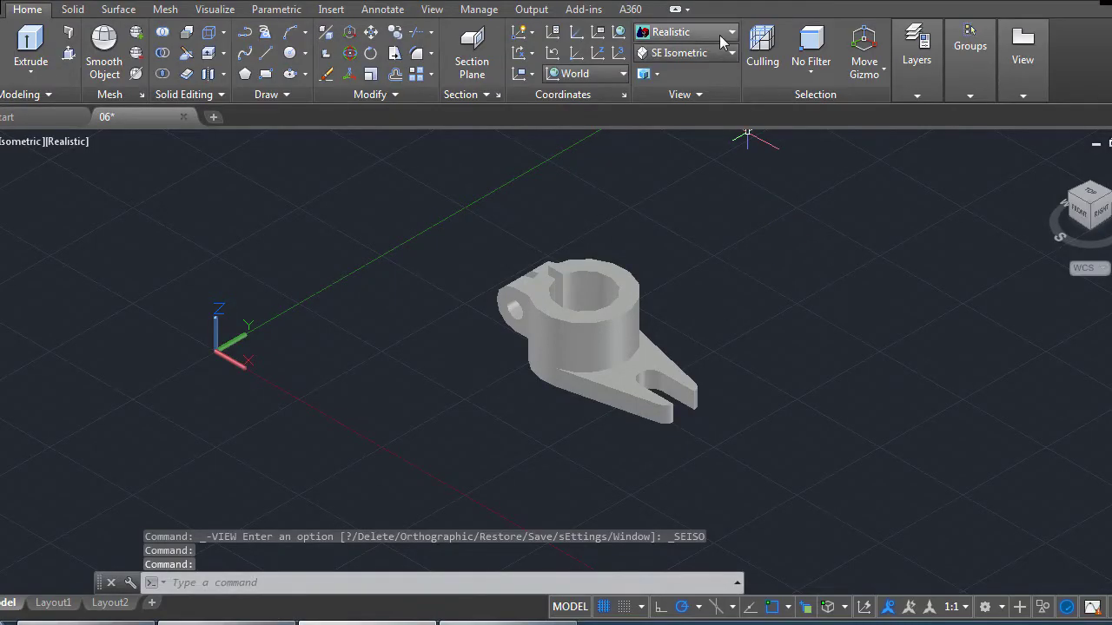
click(719, 34)
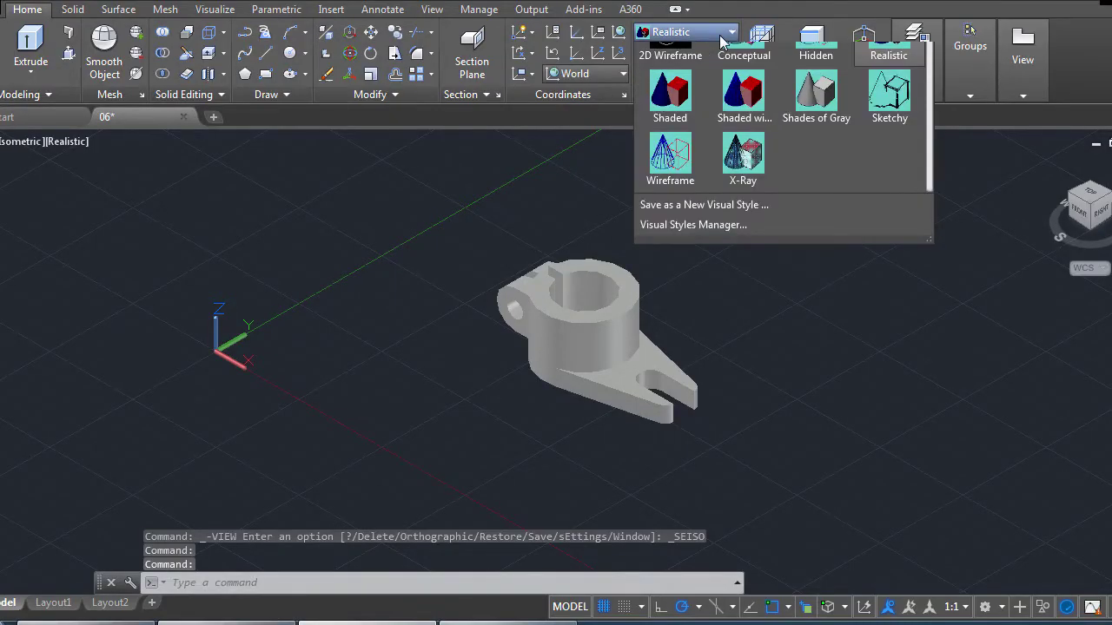
Apply the X-Ray visual style to the clamp and orbit it to a new angle.
click(743, 198)
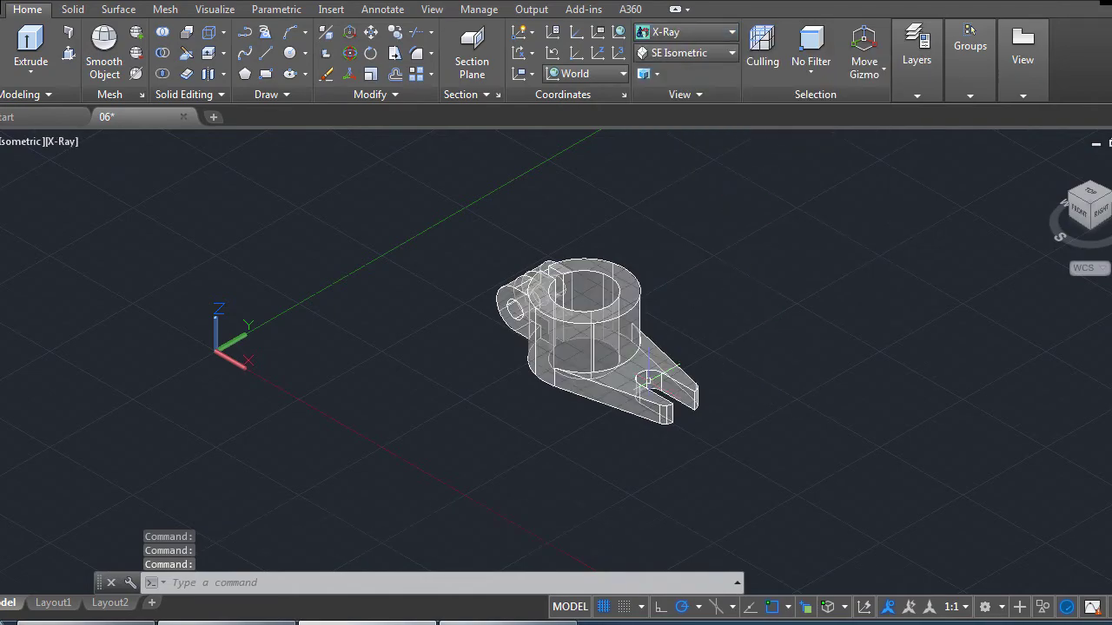
scroll(647, 379, up, 4)
scroll(608, 365, down, 3)
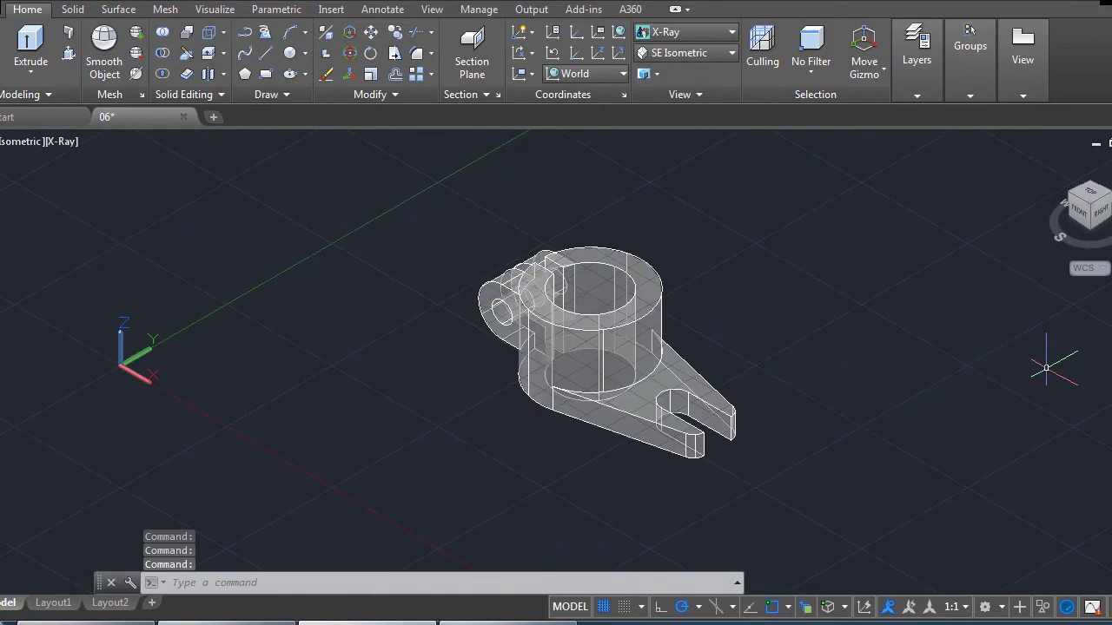
mouse_move(941, 401)
shift+middle_down()
mouse_move(855, 441)
mouse_move(906, 483)
mouse_move(833, 455)
mouse_move(893, 449)
mouse_move(785, 462)
mouse_move(809, 365)
mouse_move(770, 425)
mouse_move(843, 365)
mouse_move(812, 414)
mouse_move(846, 472)
mouse_move(669, 483)
mouse_move(756, 496)
mouse_move(722, 489)
mouse_move(791, 359)
mouse_move(792, 417)
mouse_move(633, 405)
mouse_move(633, 489)
mouse_move(573, 526)
mouse_move(553, 511)
mouse_move(549, 484)
shift+middle_up()
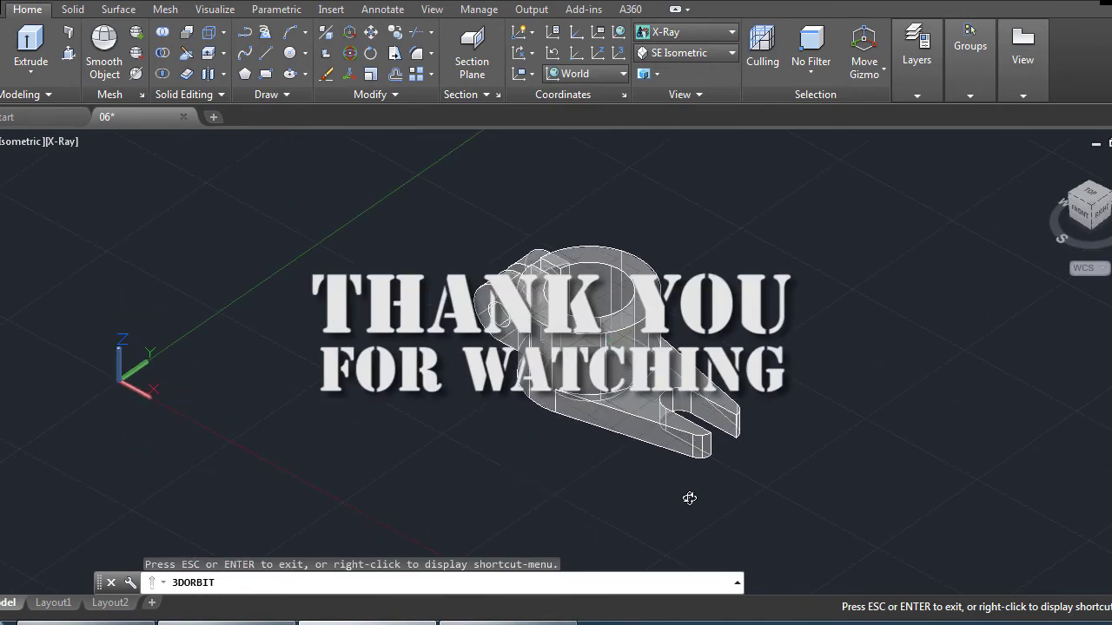